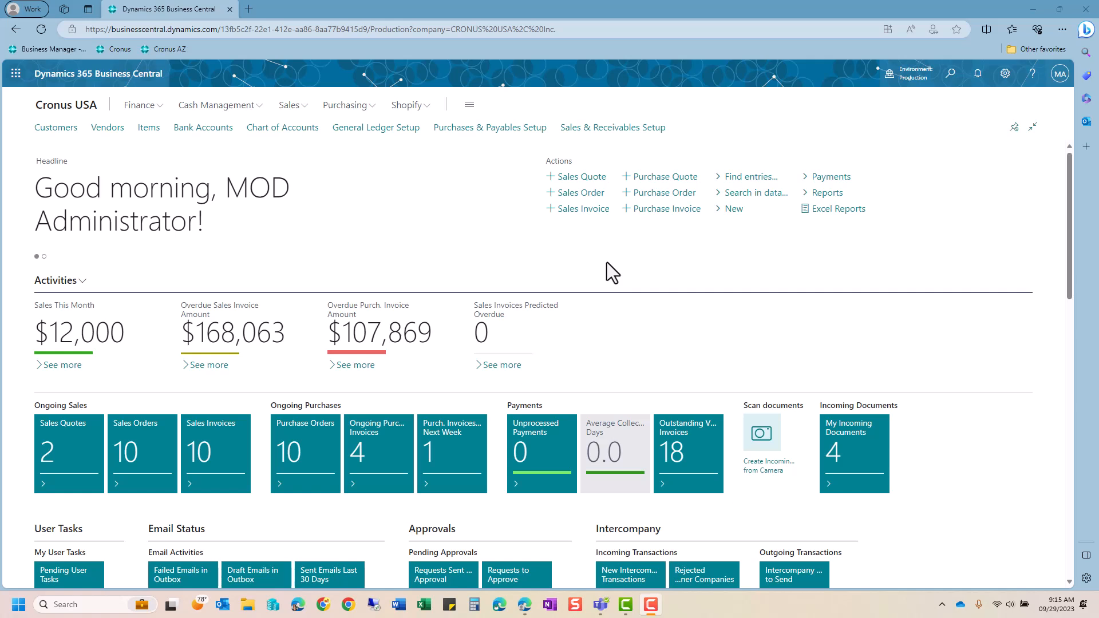
# Step: Open My Settings and review the list of available roles, leaving it without picking another role
pyautogui.click(1005, 74)
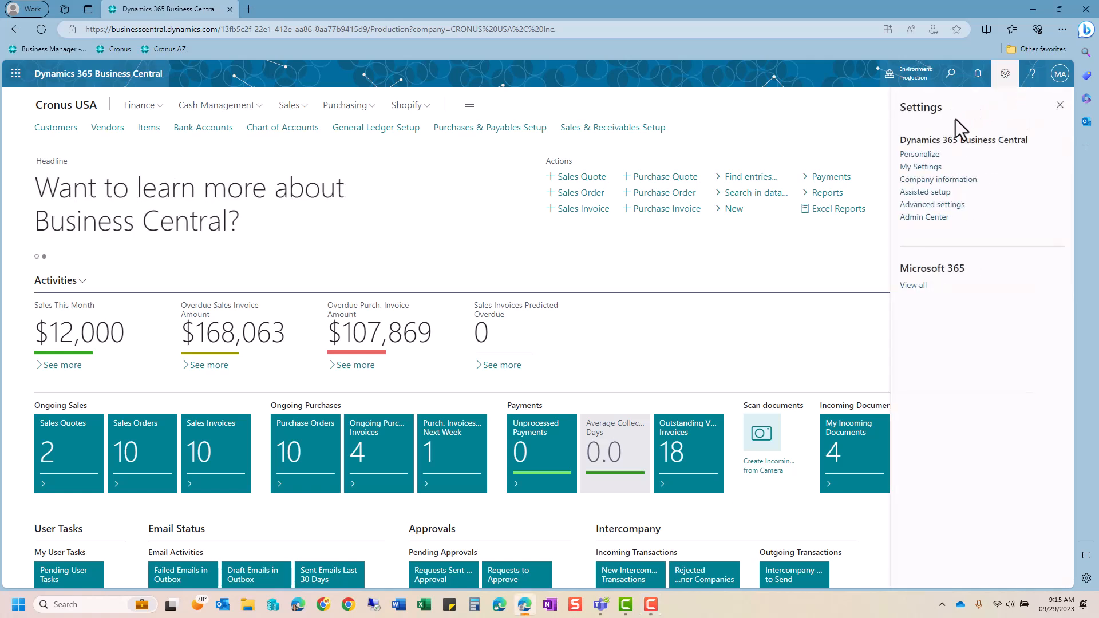
pyautogui.click(922, 166)
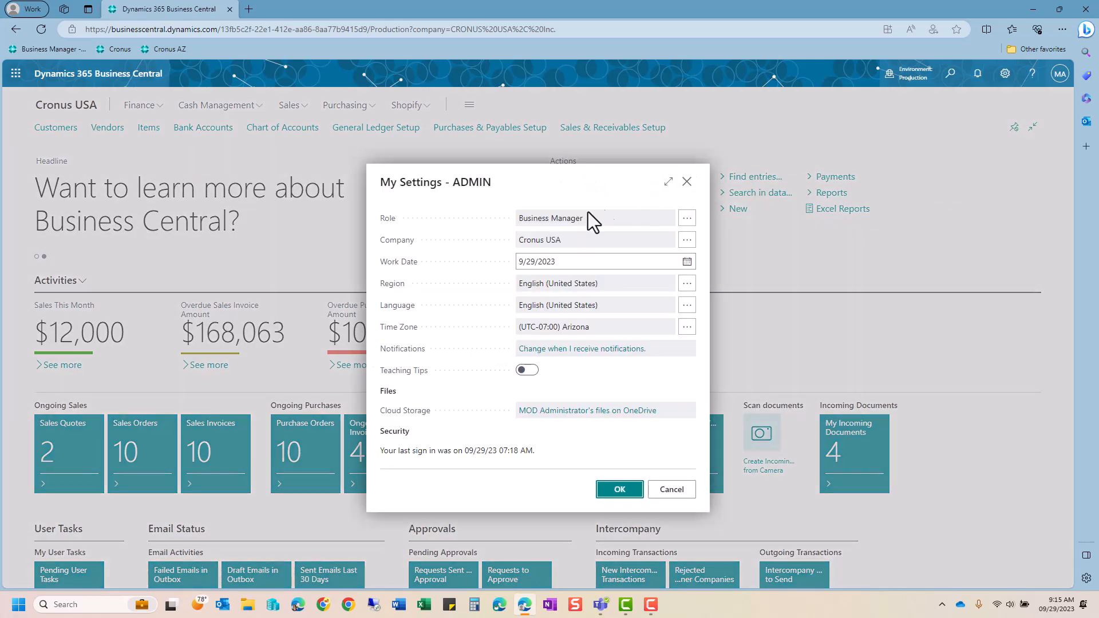
pyautogui.click(688, 218)
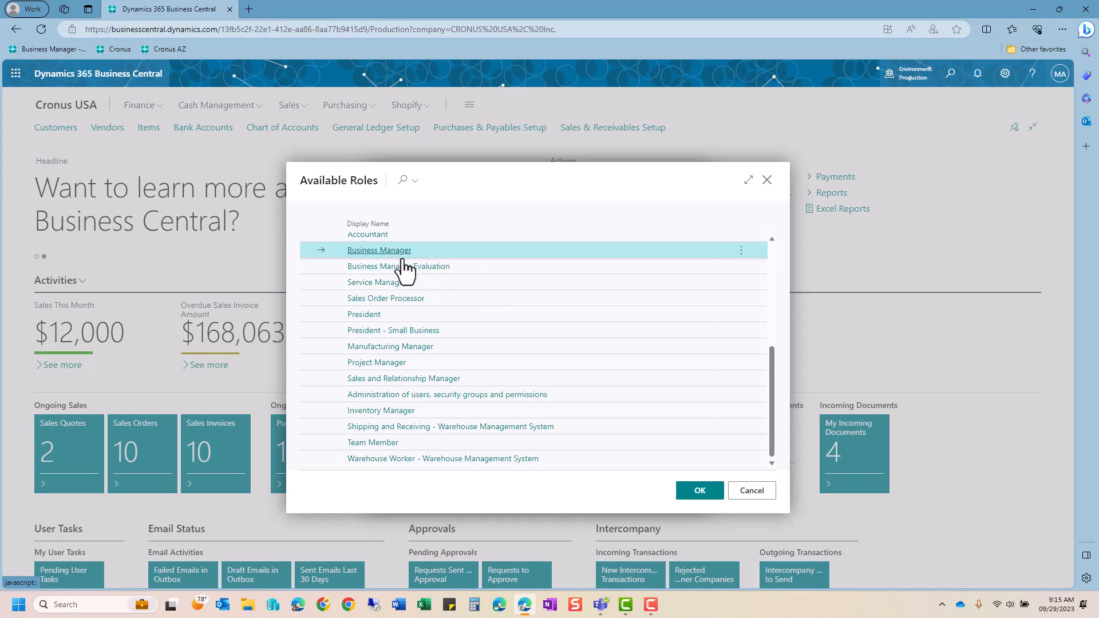
pyautogui.scroll(1, 410, 268)
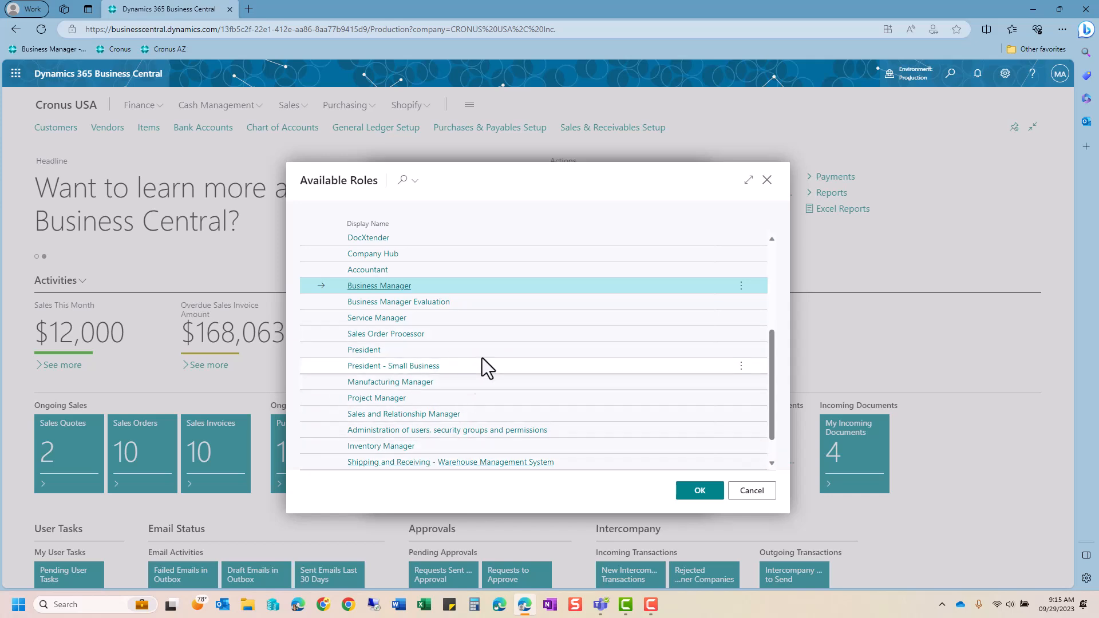
pyautogui.scroll(5, 470, 344)
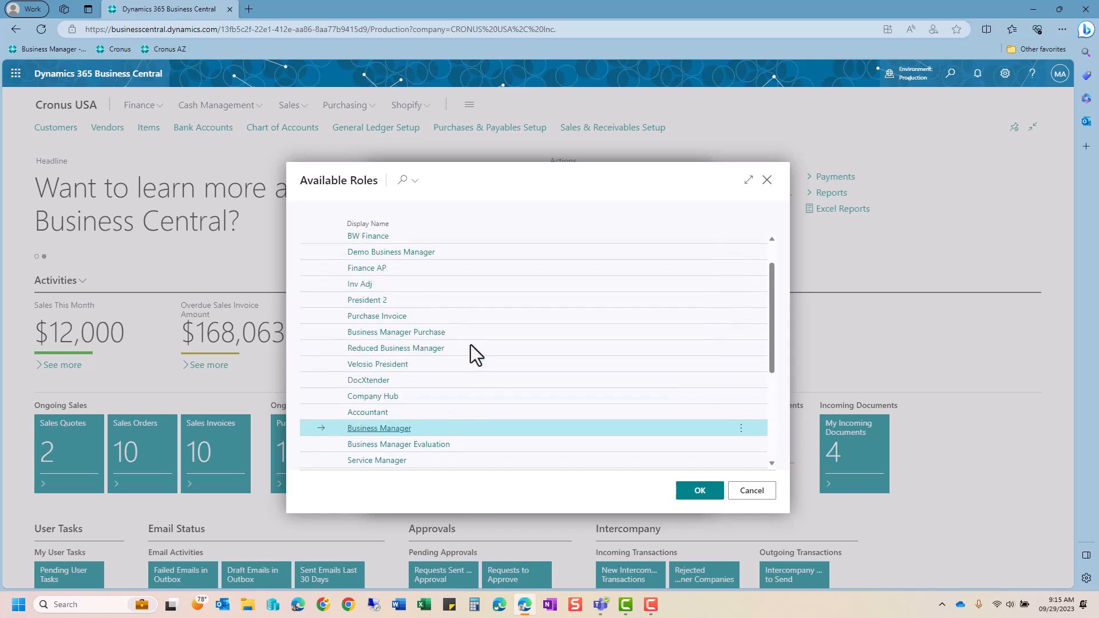
pyautogui.scroll(1, 471, 344)
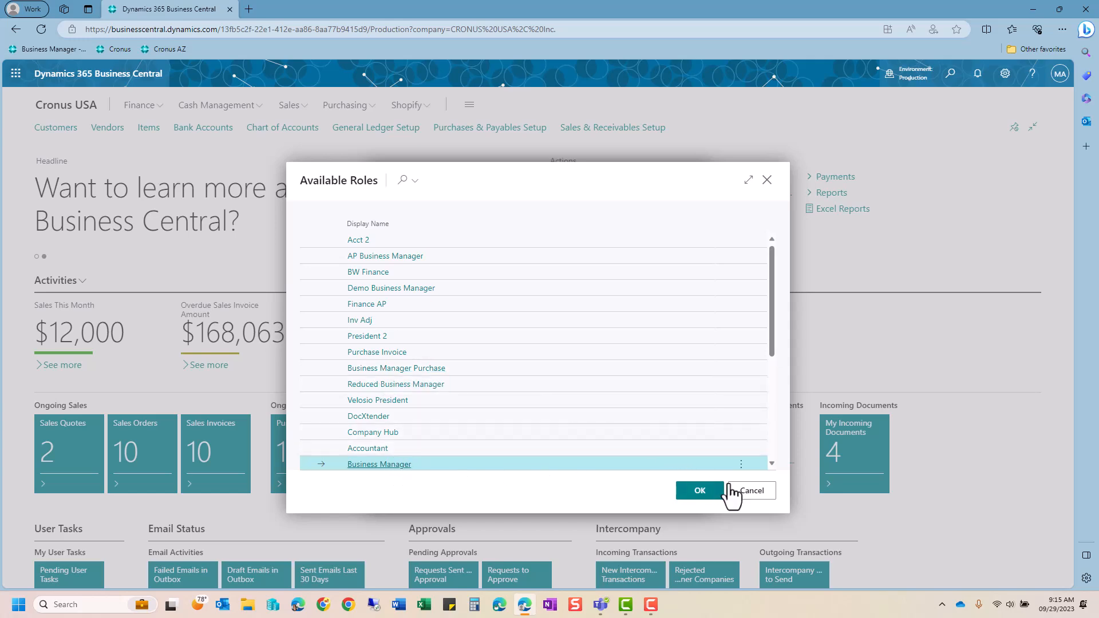
pyautogui.click(746, 490)
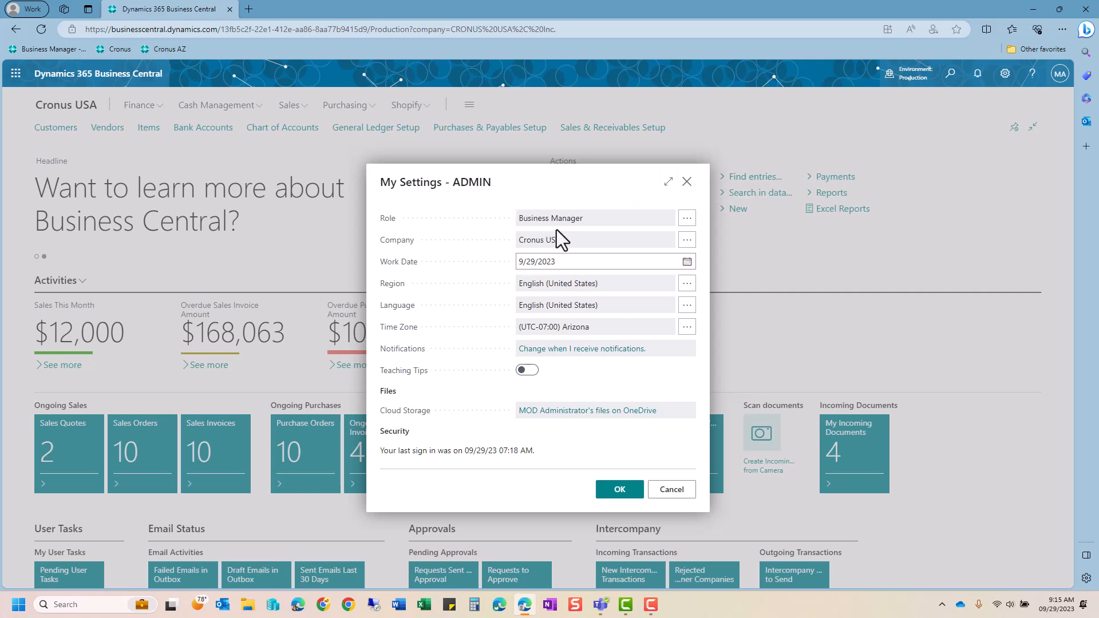
# Step: Review the allowed companies and the work date in My Settings, and close the settings with OK
pyautogui.click(686, 240)
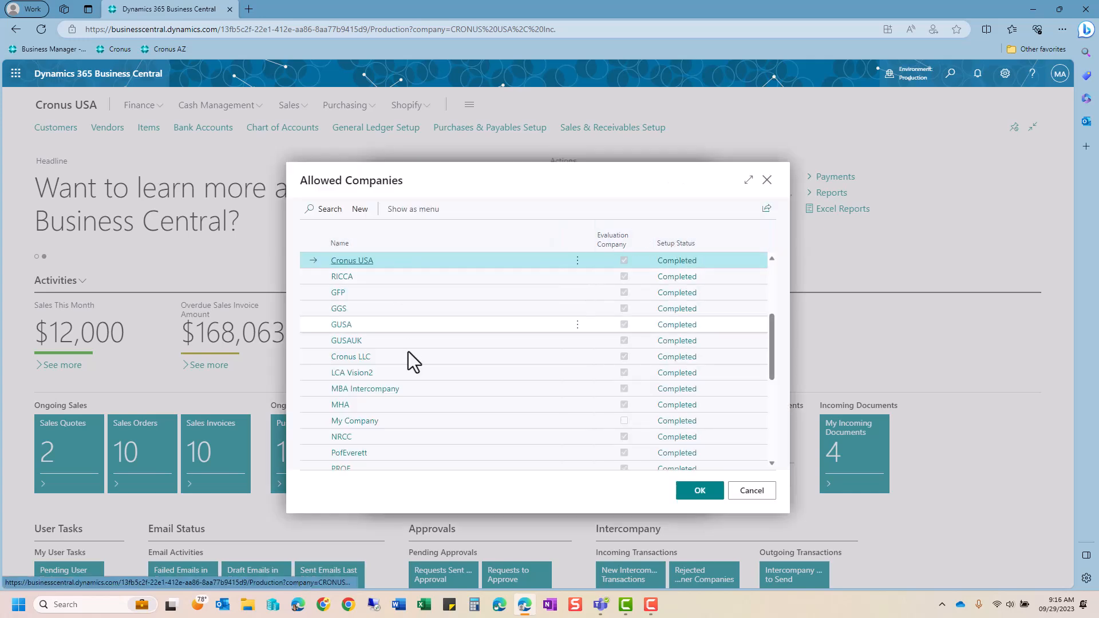
pyautogui.click(751, 493)
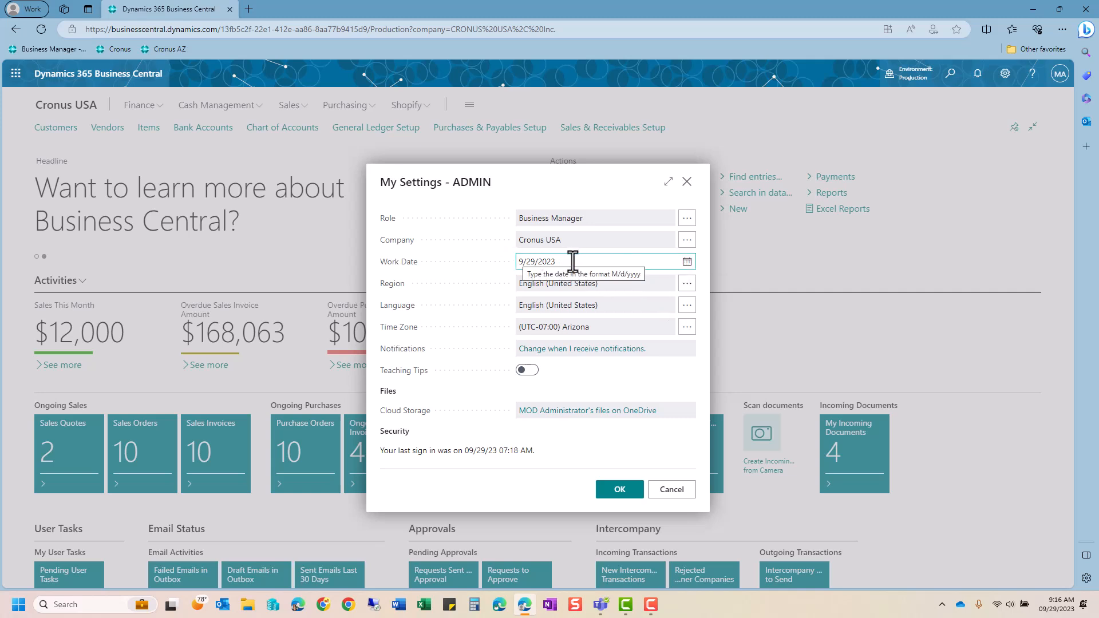
pyautogui.click(651, 258)
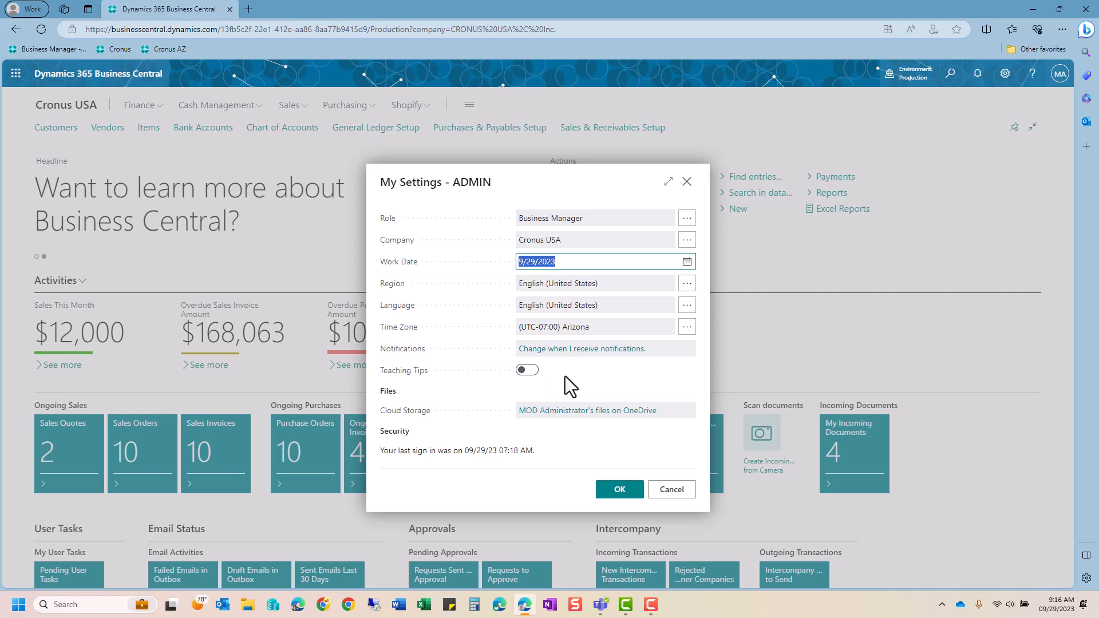
pyautogui.click(619, 491)
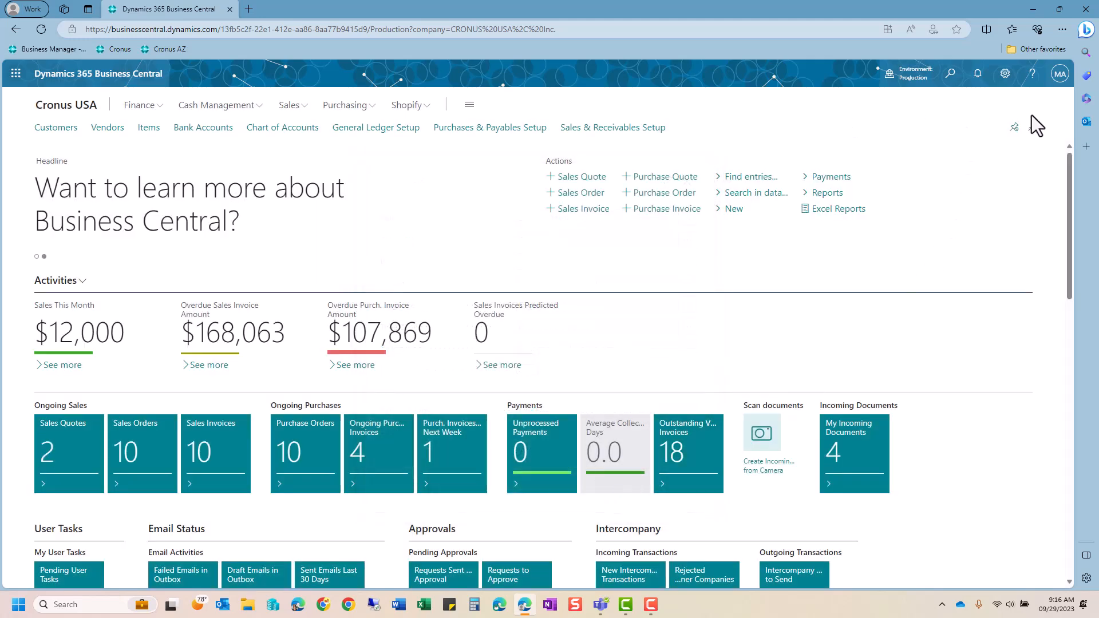
# Step: View the available companies in the Production environment and the switching options for company CCN, and close the list
pyautogui.click(907, 77)
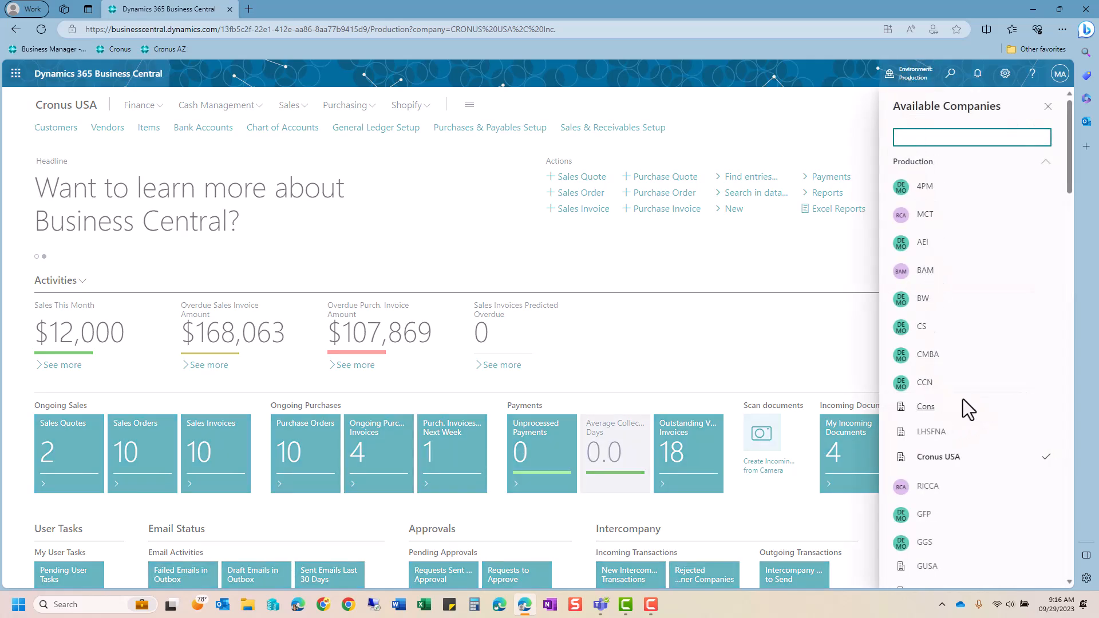
pyautogui.click(930, 384)
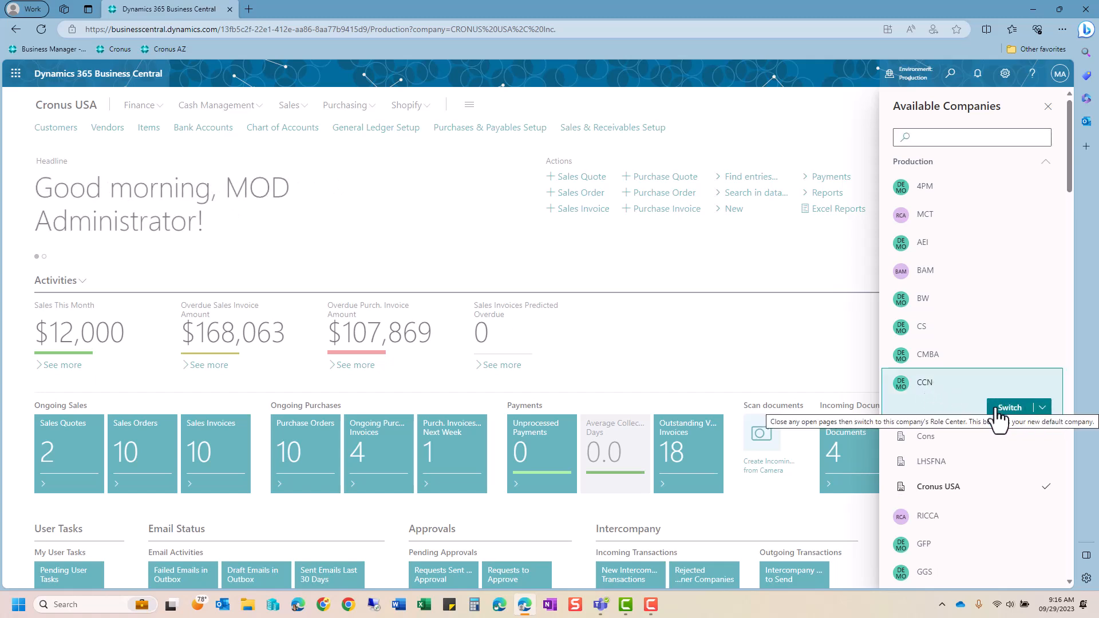
pyautogui.click(1041, 412)
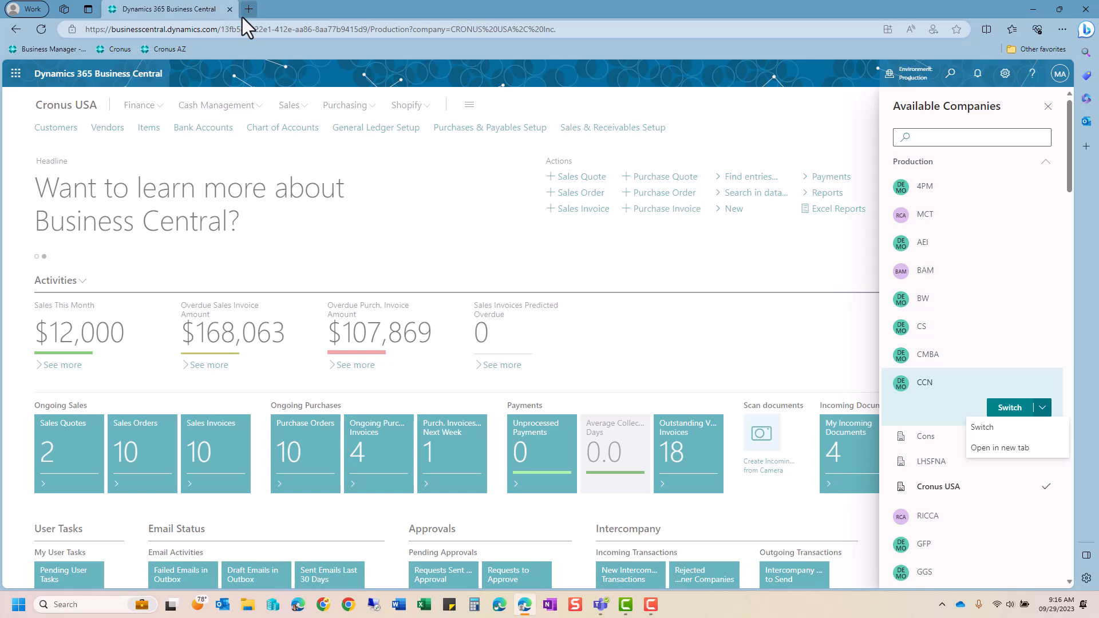
pyautogui.click(1047, 107)
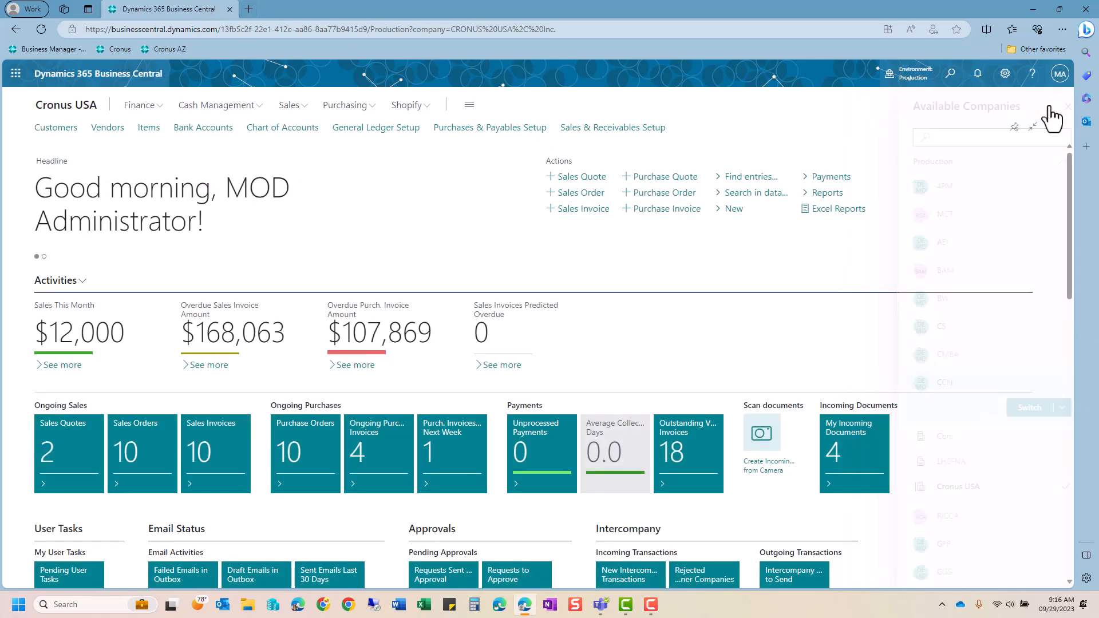
# Step: Search for "tri bal", show all matching reports, and bookmark Trial Balance Detail/Summary to the Role Center
pyautogui.click(951, 80)
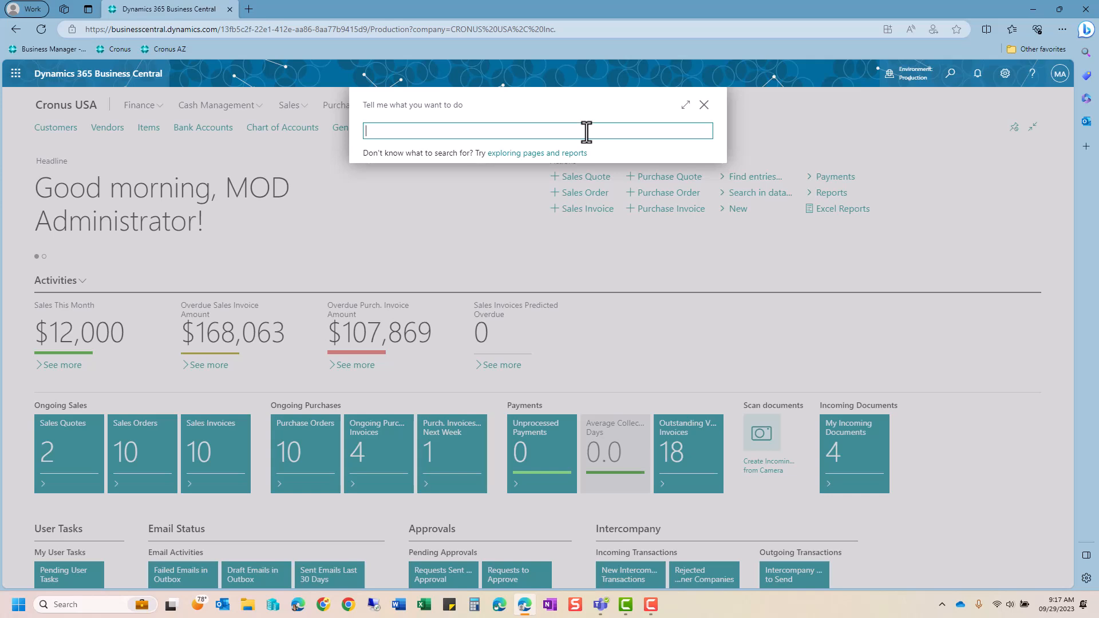
pyautogui.write('ri bal')
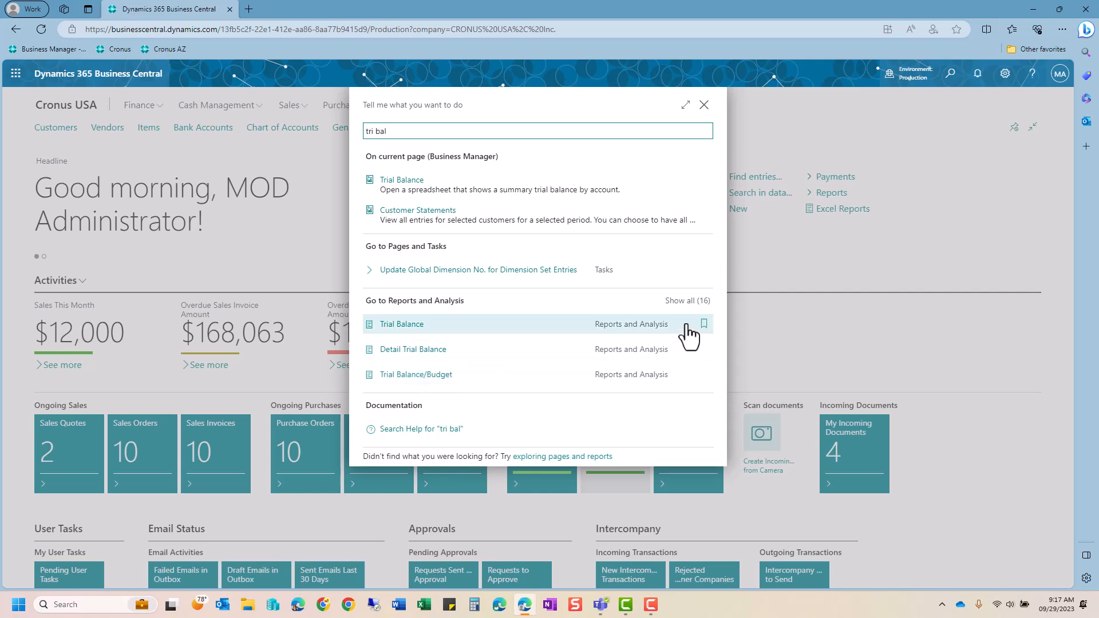
pyautogui.click(691, 305)
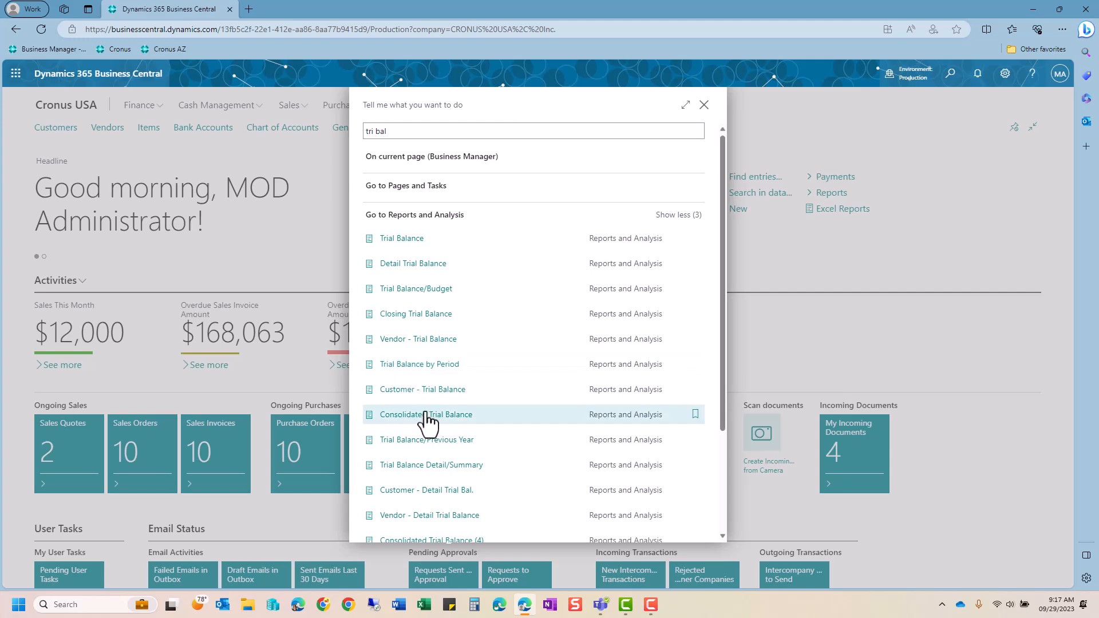
pyautogui.scroll(-3, 426, 416)
pyautogui.scroll(3, 472, 421)
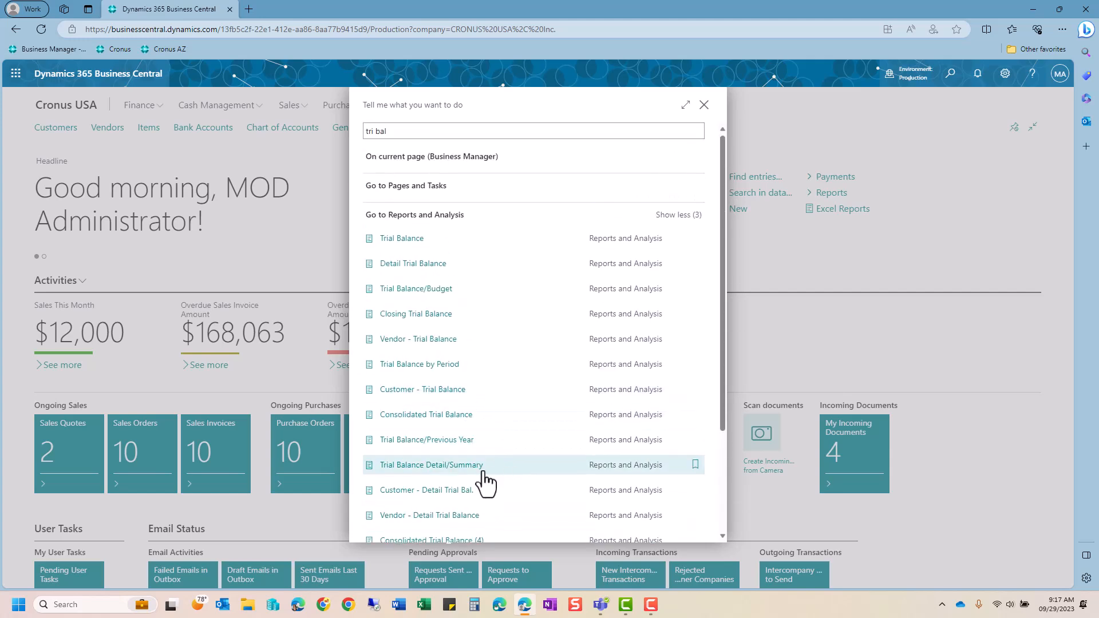
pyautogui.click(695, 464)
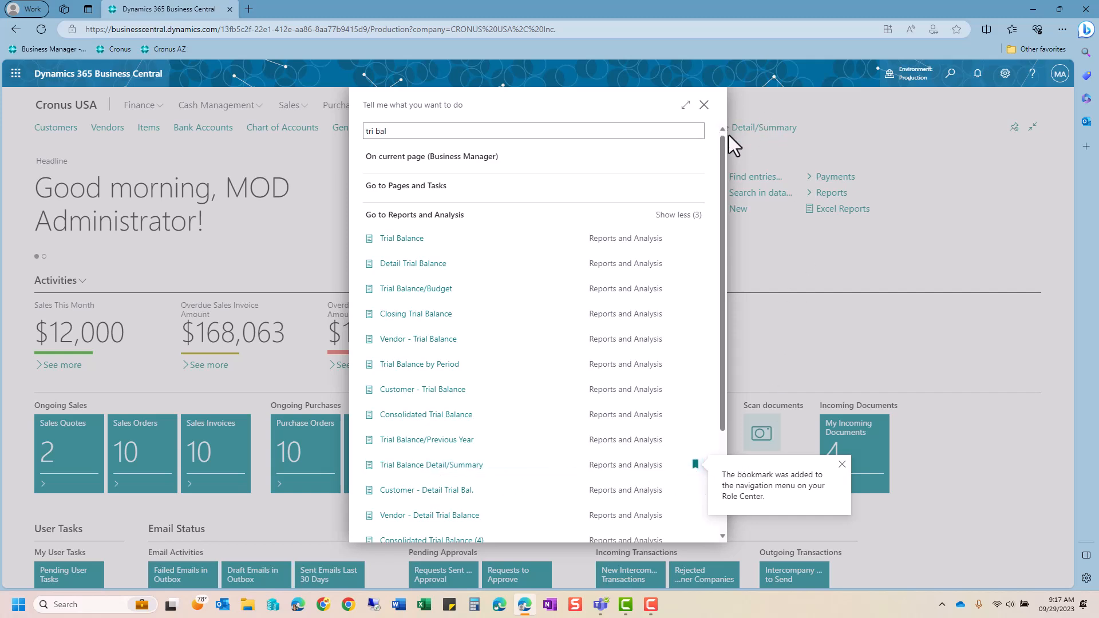
pyautogui.click(704, 105)
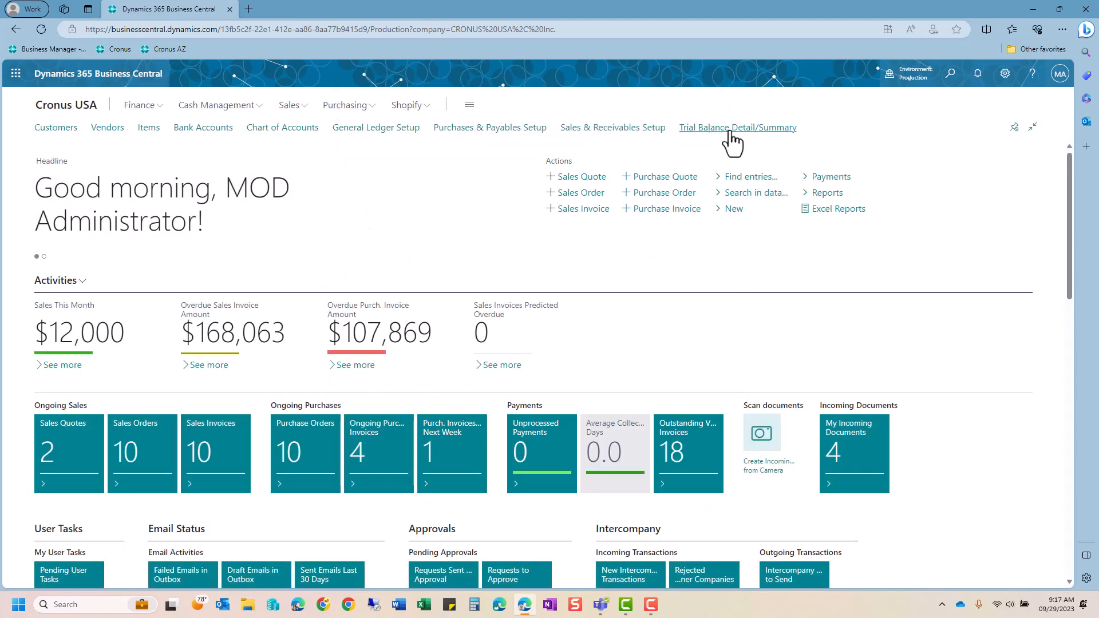
# Step: Search for "tr bala", open the Trial Balance report, and view the file types it can be sent to without exporting it
pyautogui.click(950, 74)
pyautogui.write('tr b')
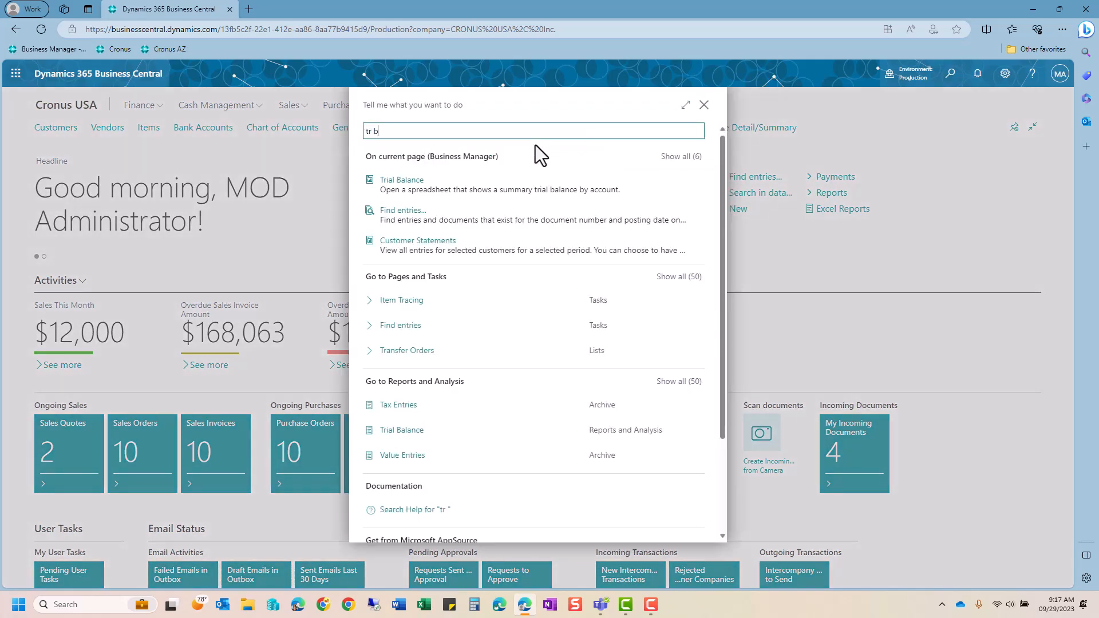
pyautogui.write('a;')
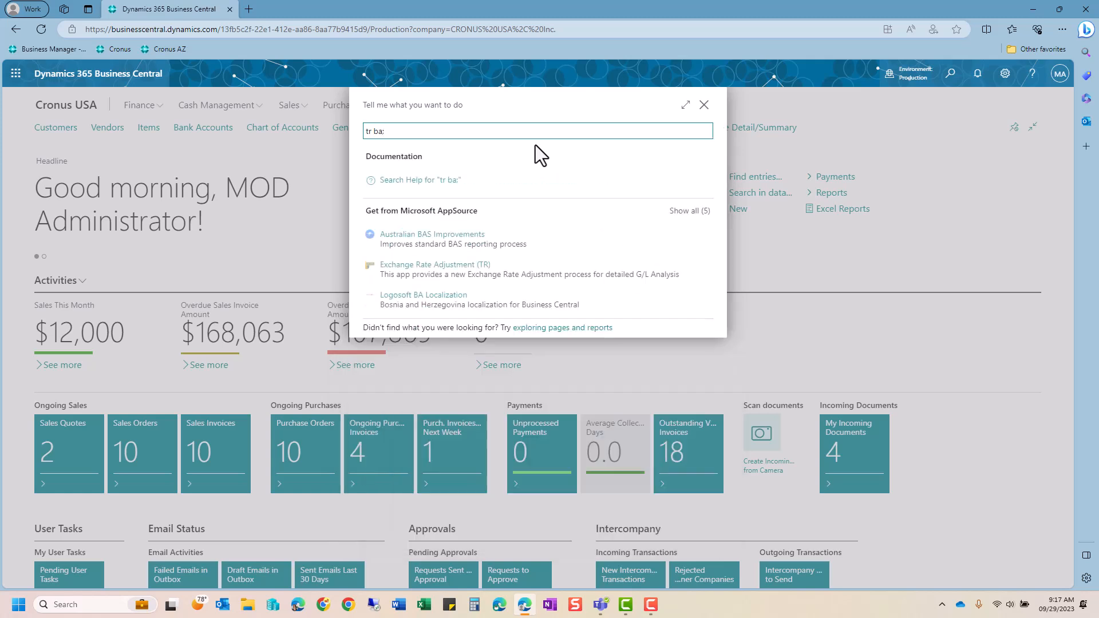
pyautogui.press('BackSpace')
pyautogui.write('la')
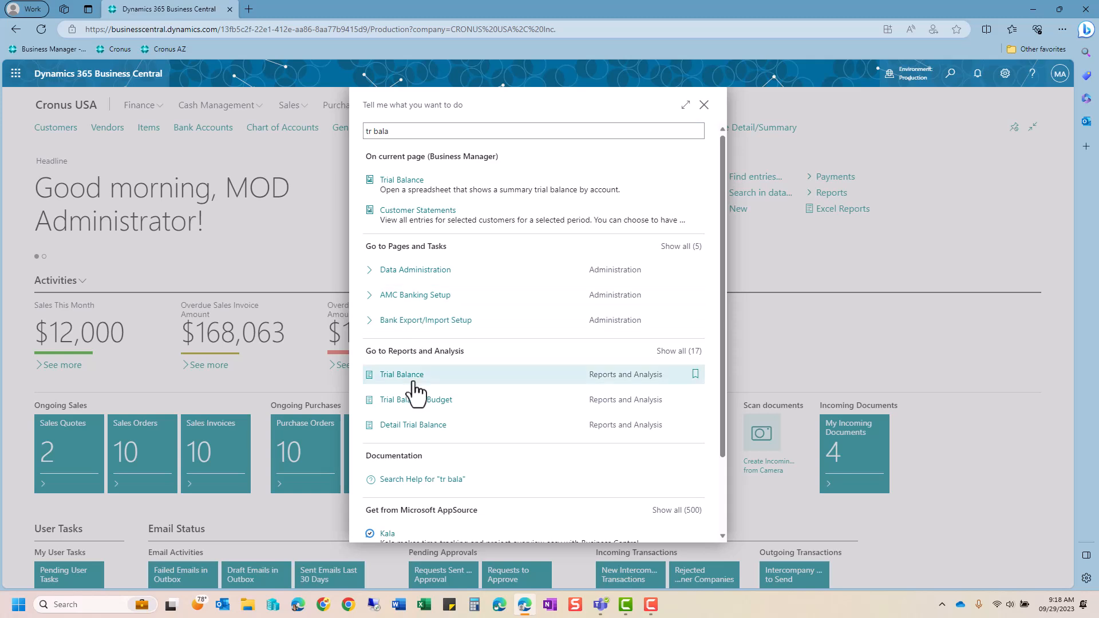
pyautogui.click(413, 383)
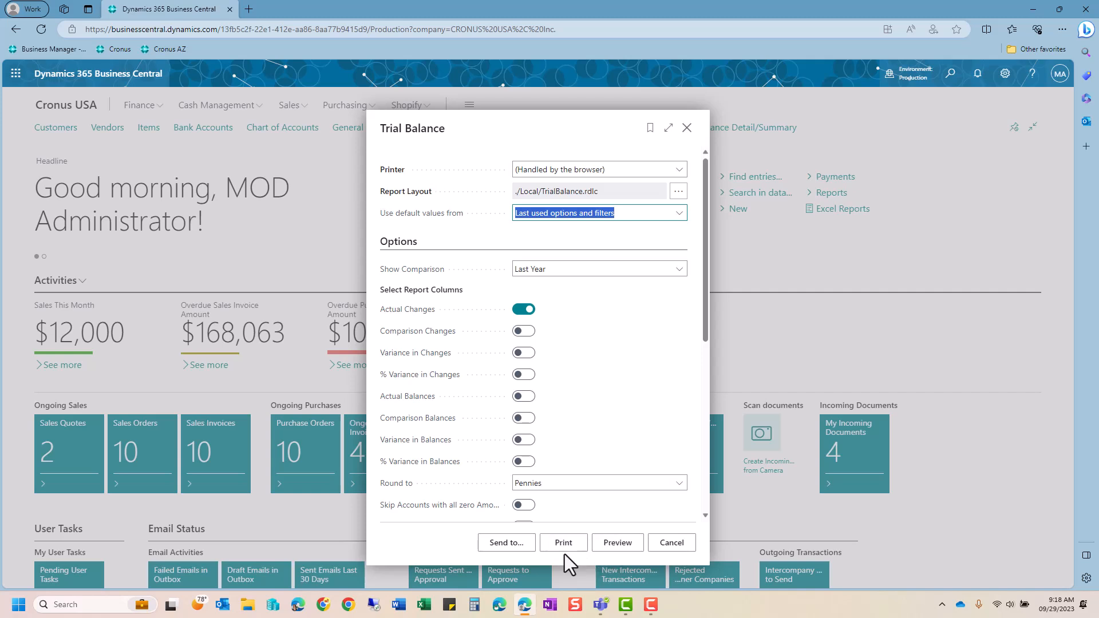
pyautogui.click(497, 550)
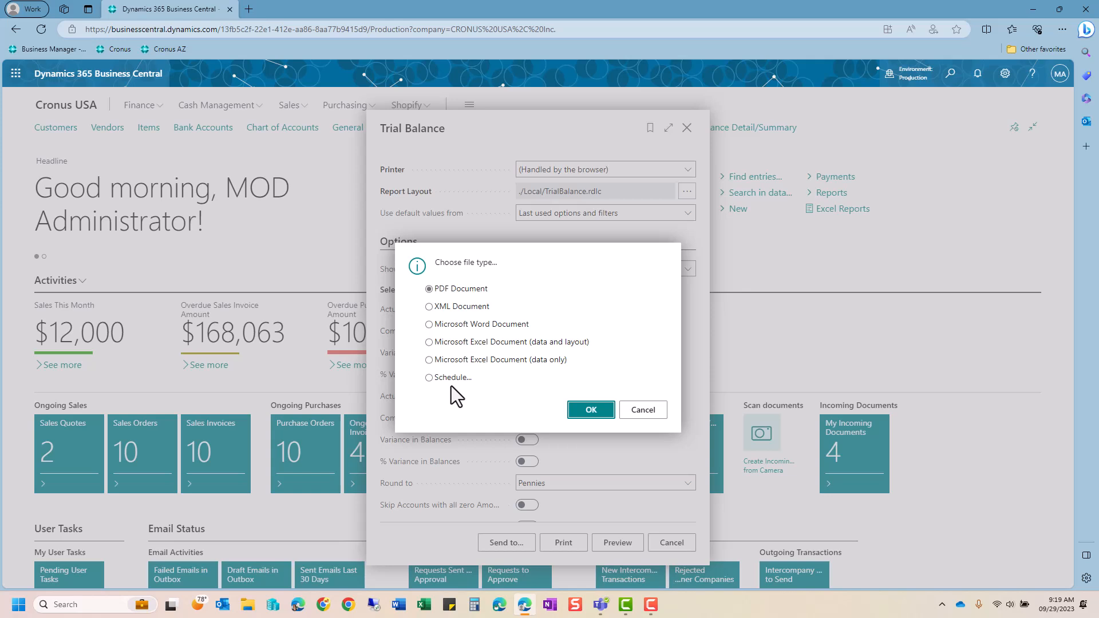
pyautogui.click(637, 410)
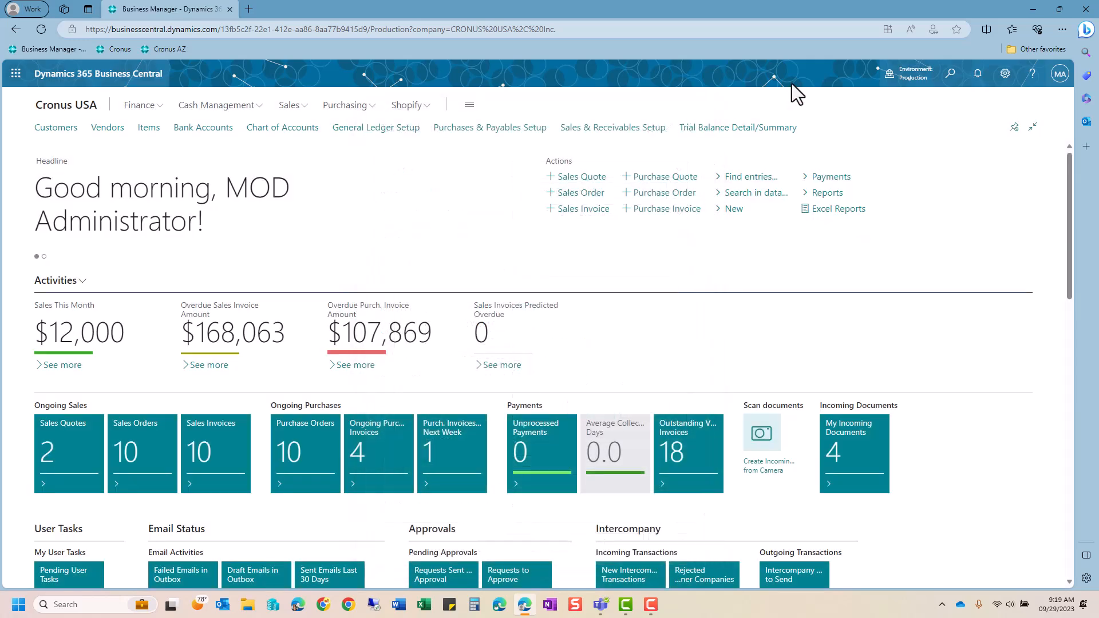
# Step: Search the pages and tasks for "number", review the matches, and close the search
pyautogui.click(950, 74)
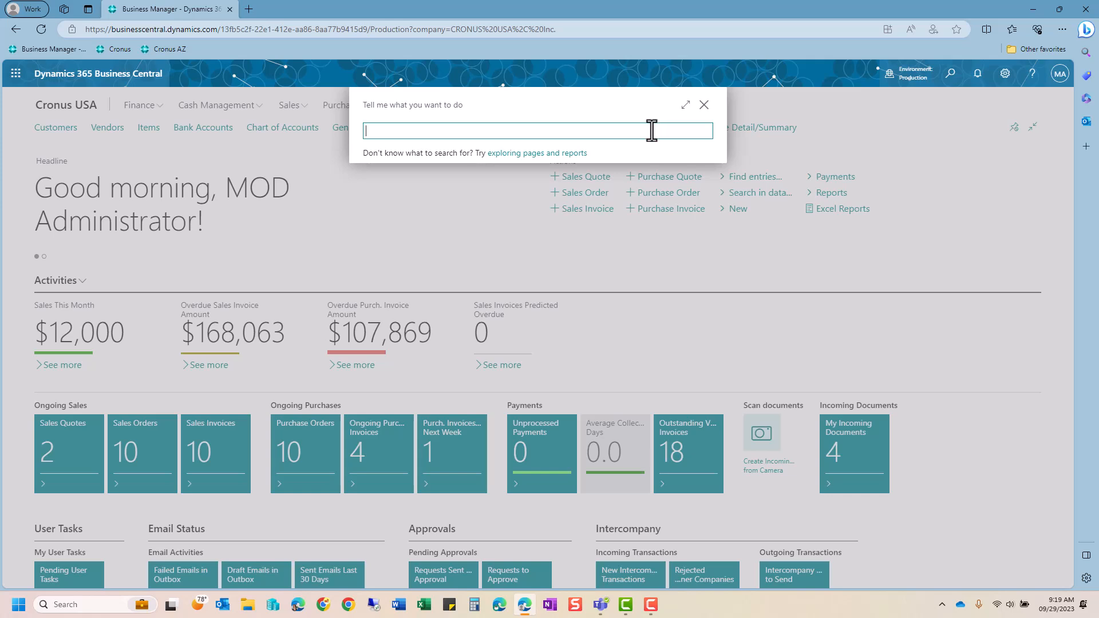
pyautogui.write('number')
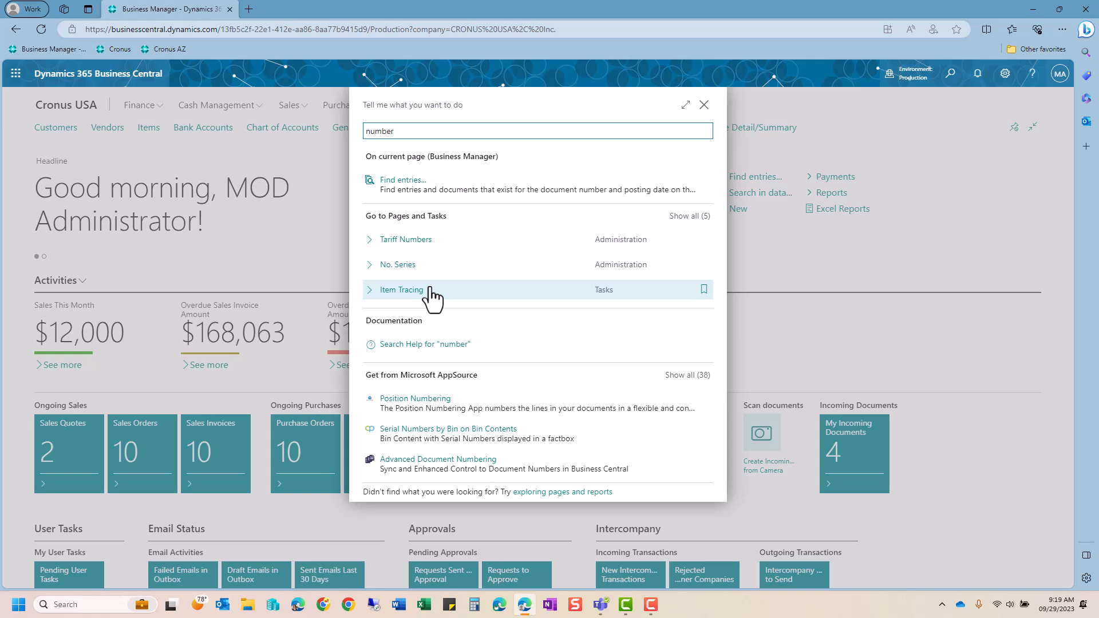
pyautogui.click(704, 104)
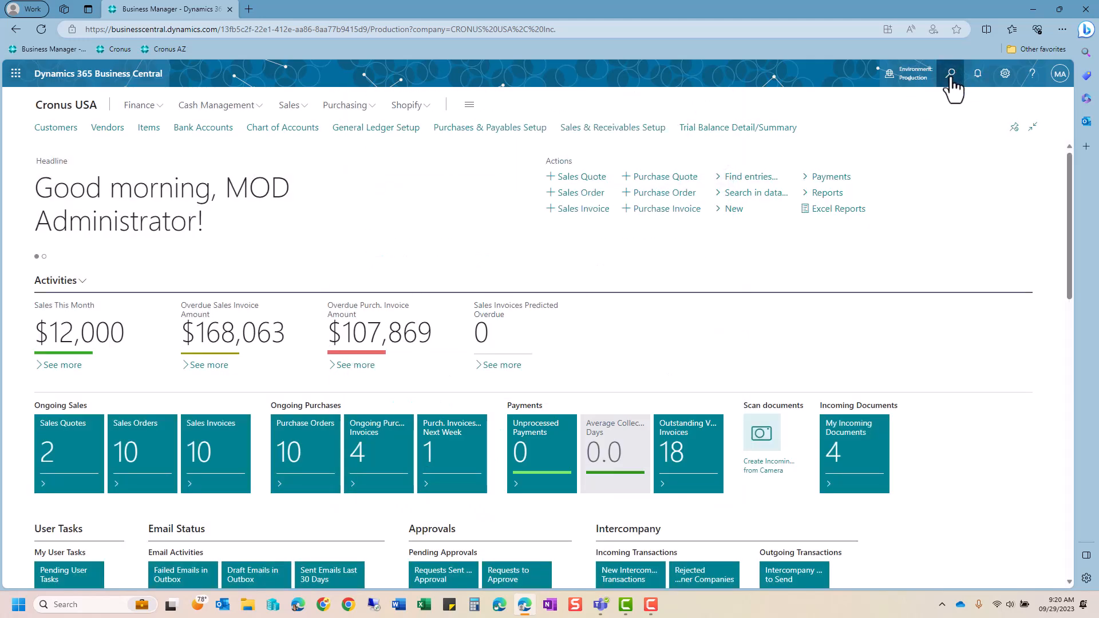
# Step: Search for "set sale" to look up sales setup pages, and close the search
pyautogui.click(951, 74)
pyautogui.write('set ')
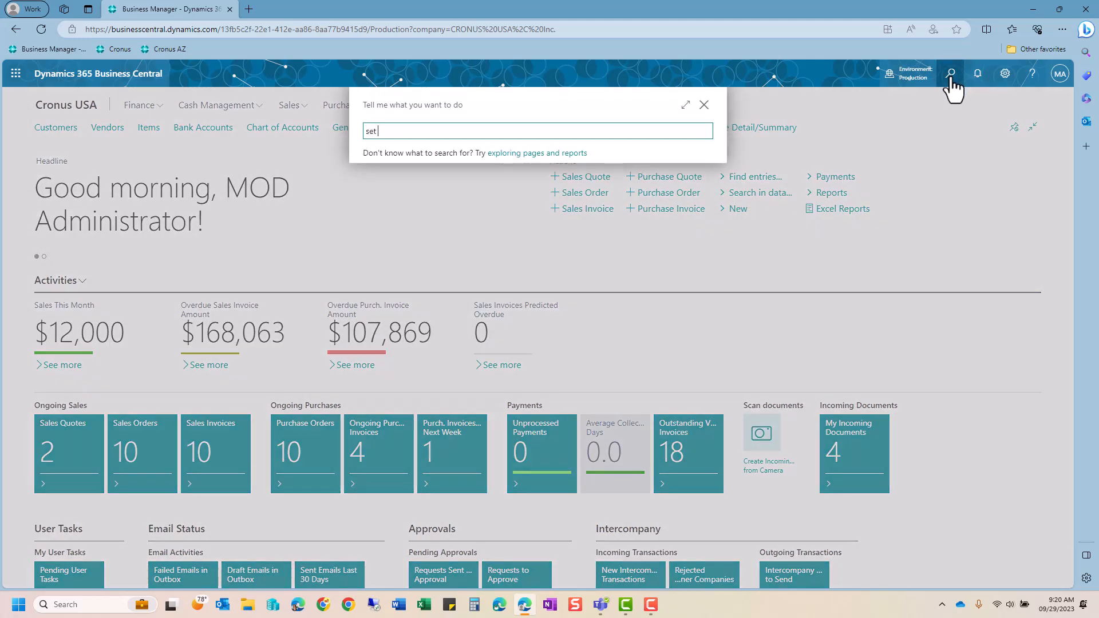
pyautogui.write('sale')
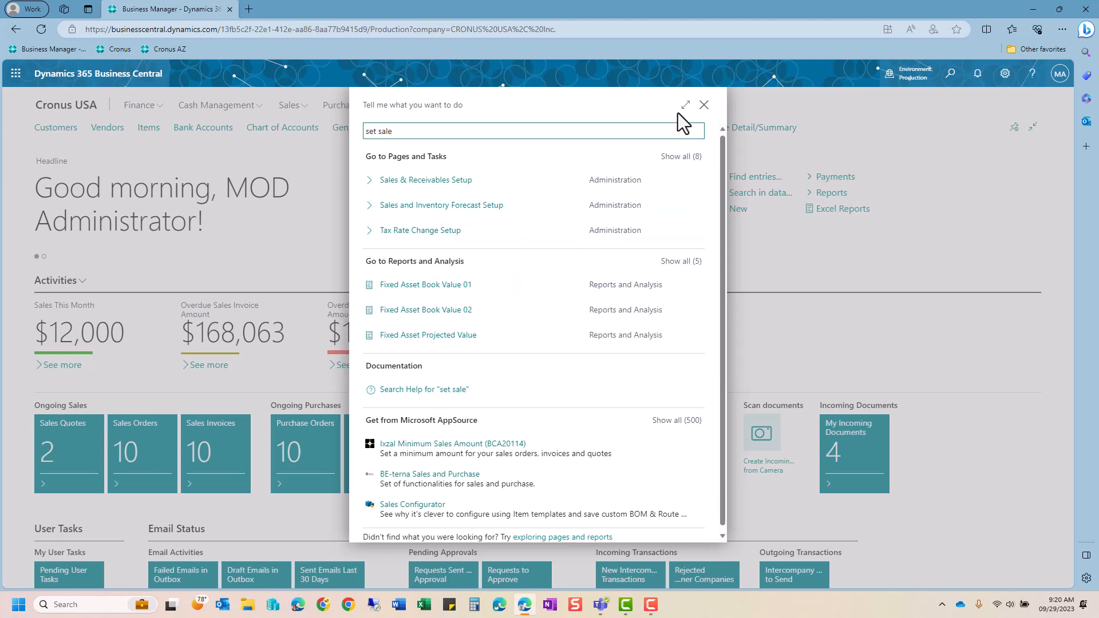
pyautogui.click(704, 105)
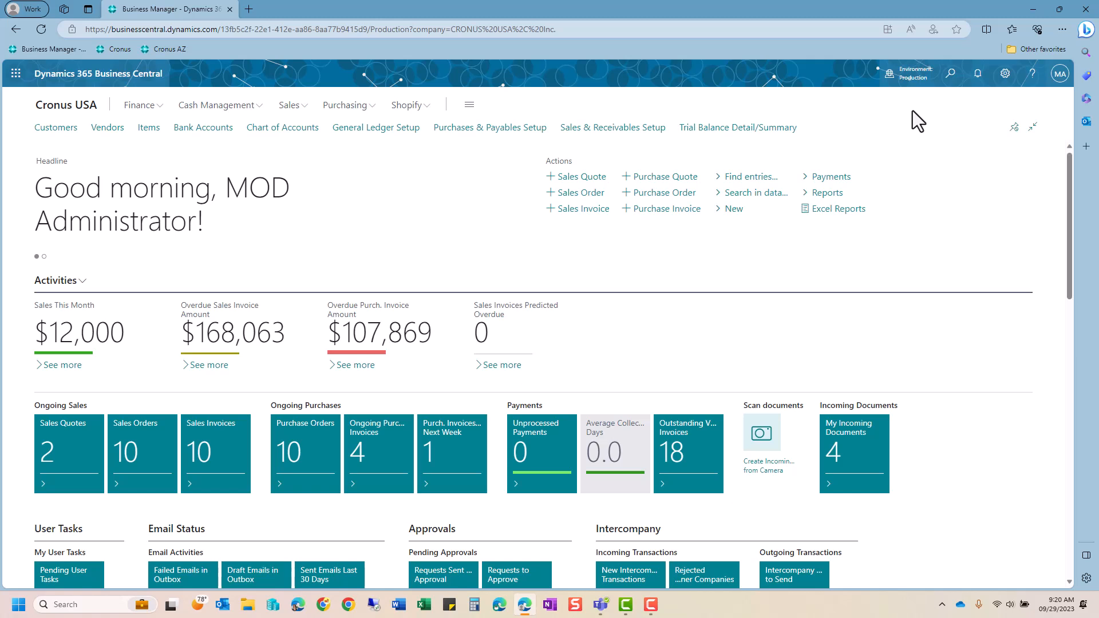
# Step: Show the help resources for the Role Center and open the Help & Support page
pyautogui.click(1032, 75)
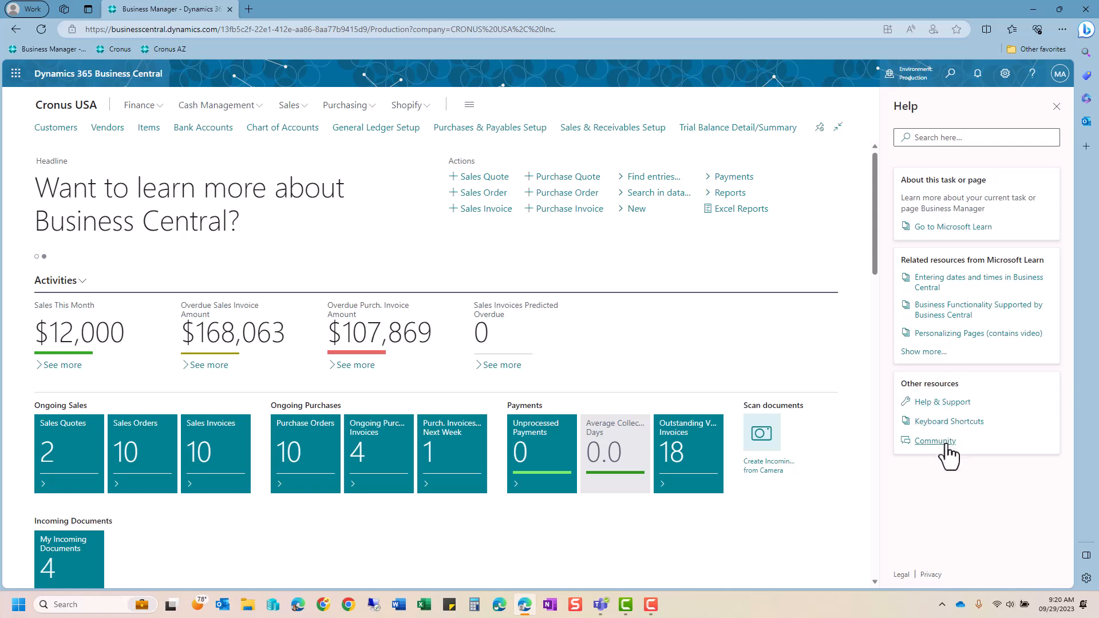
pyautogui.click(938, 402)
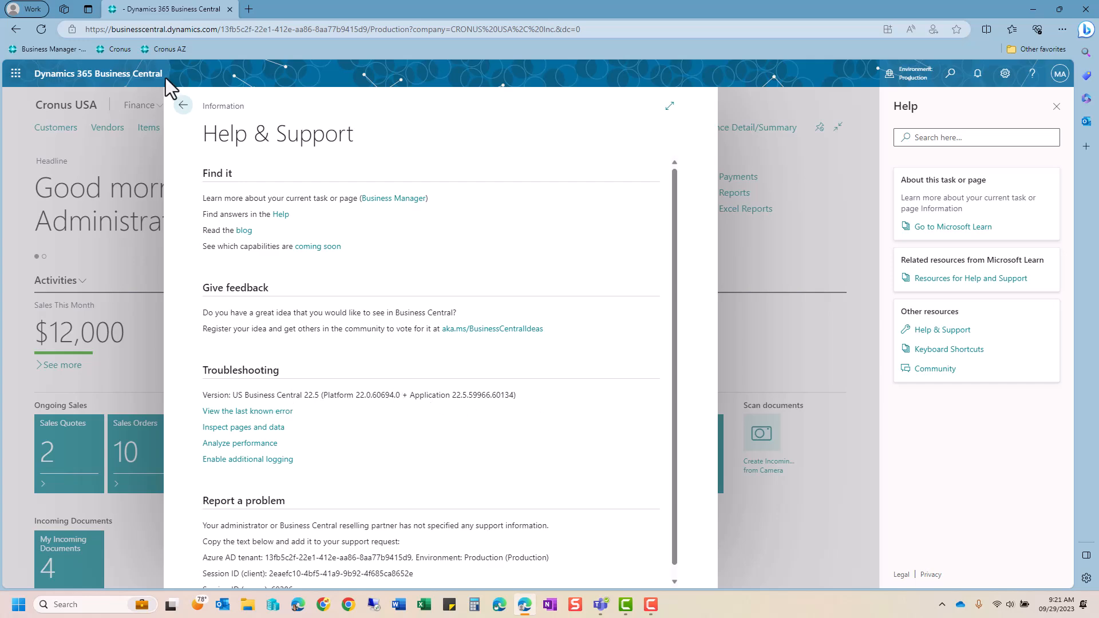
# Step: Close the Help & Support page and the Help pane, and view the Finance and Sales navigation links
pyautogui.click(178, 105)
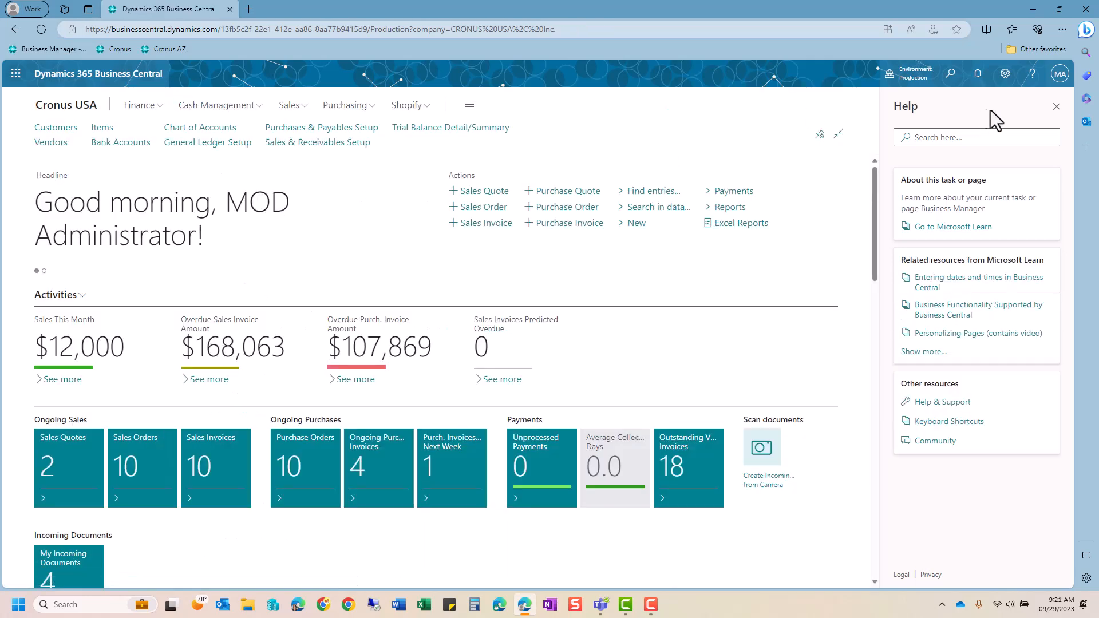
pyautogui.click(1056, 106)
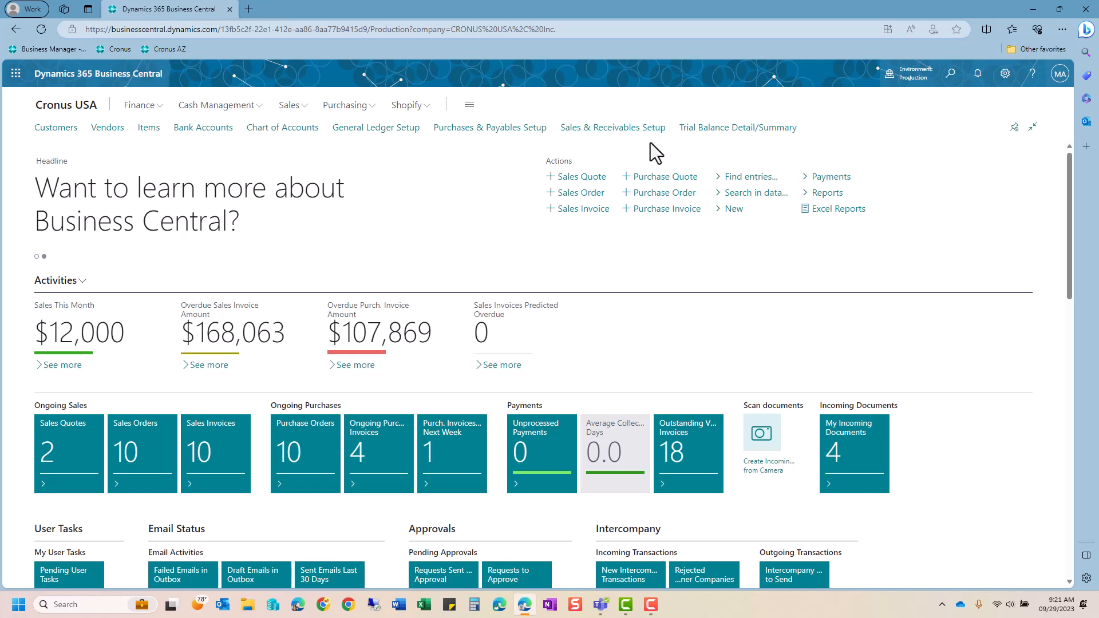
pyautogui.click(155, 109)
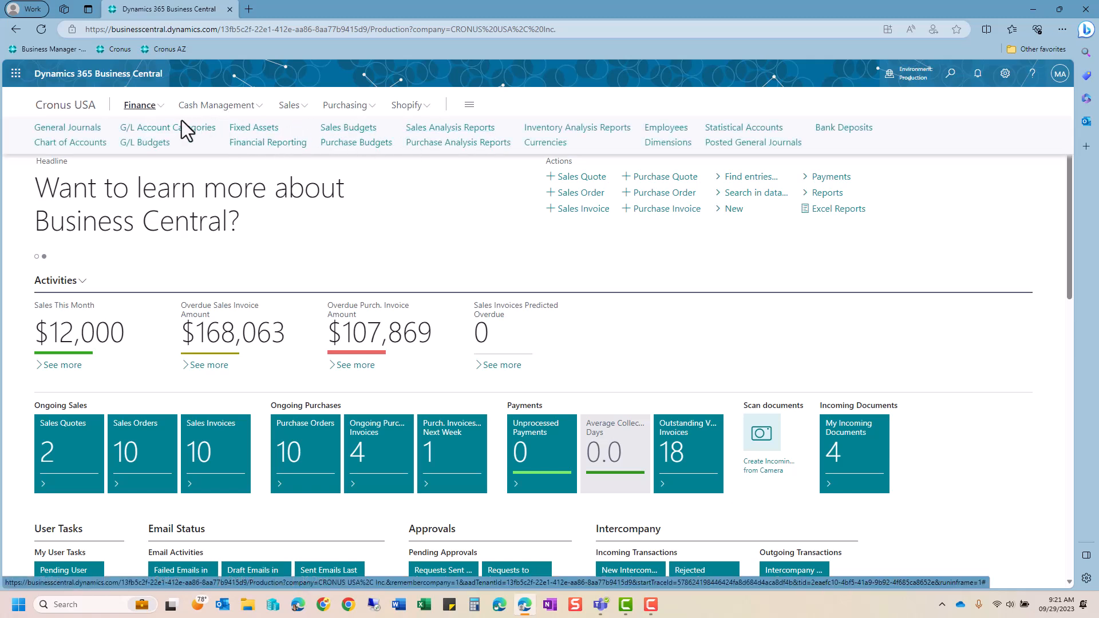
pyautogui.click(302, 107)
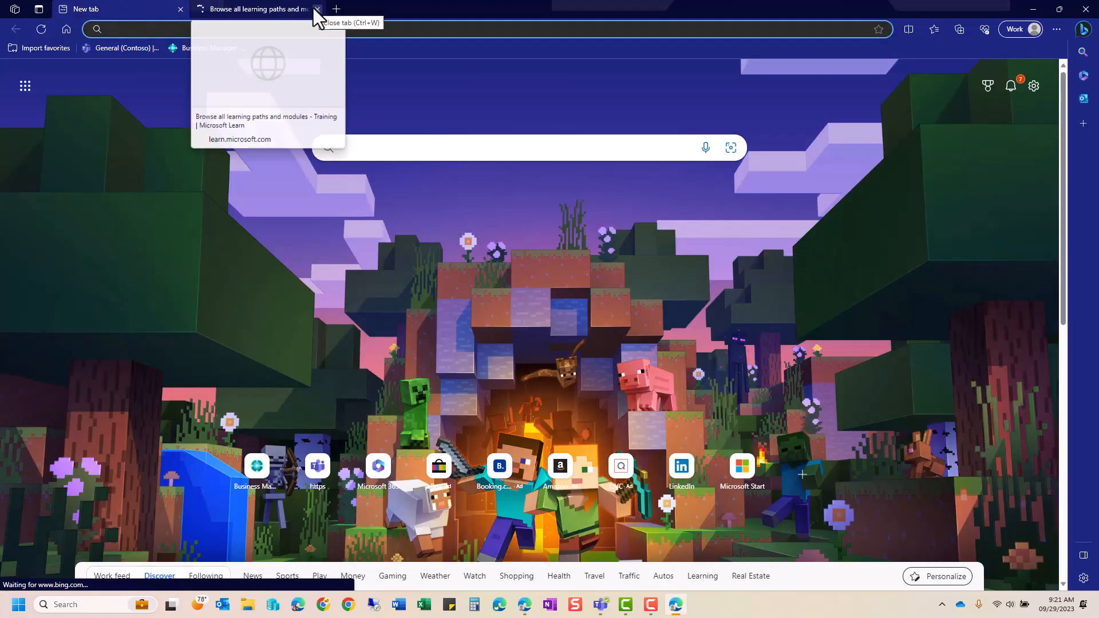
# Step: Close the Microsoft Learn training tab, return to the Business Central window, and view the choices under the New action
pyautogui.click(314, 8)
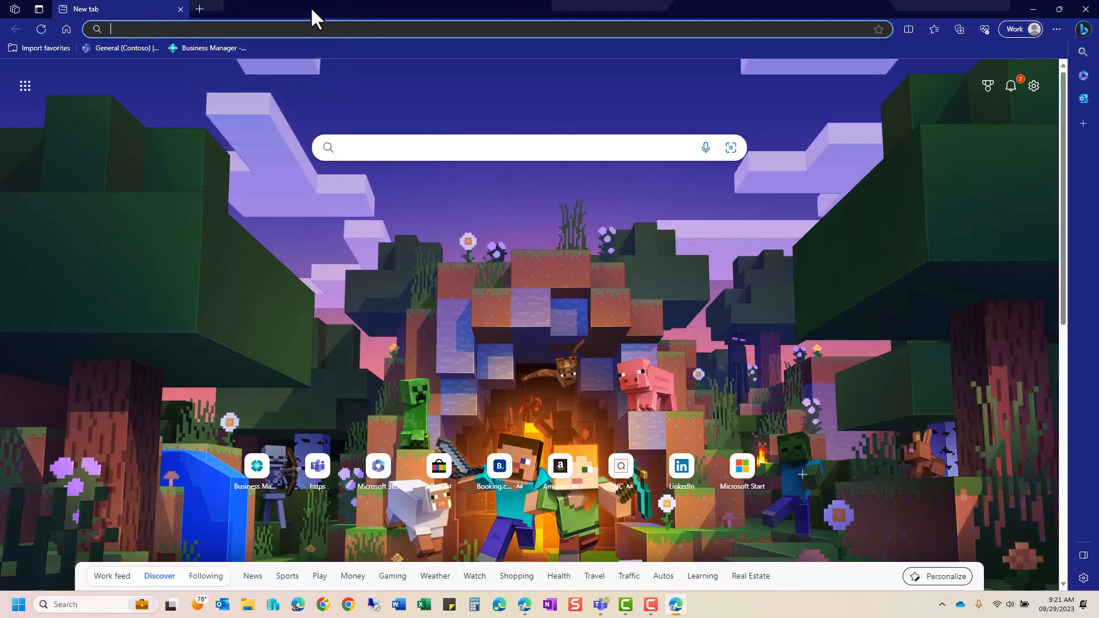
pyautogui.click(525, 604)
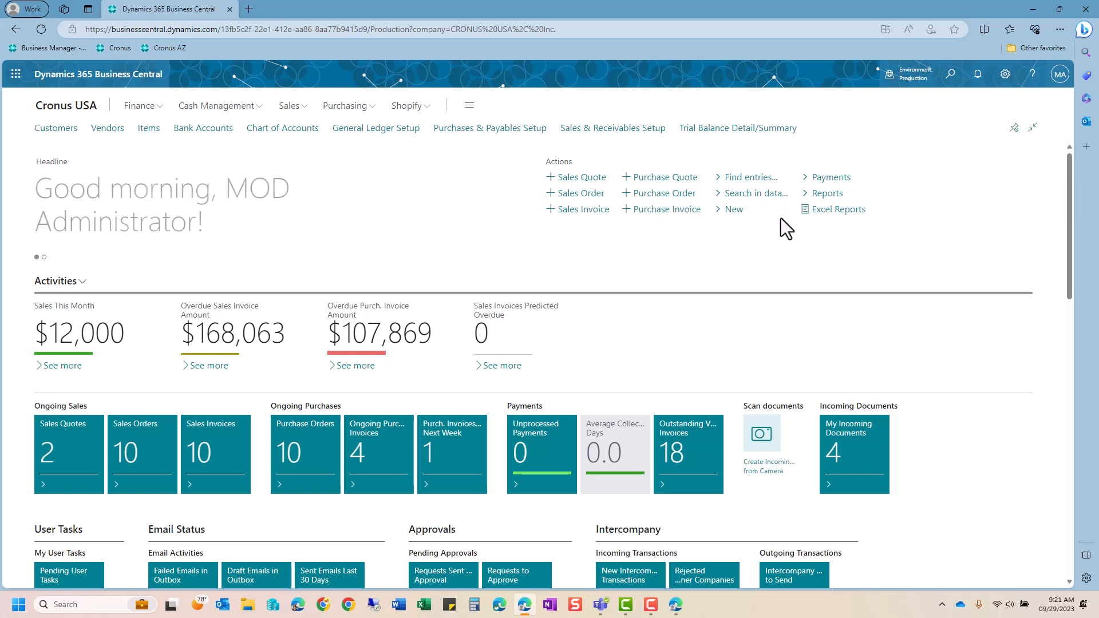
pyautogui.click(736, 211)
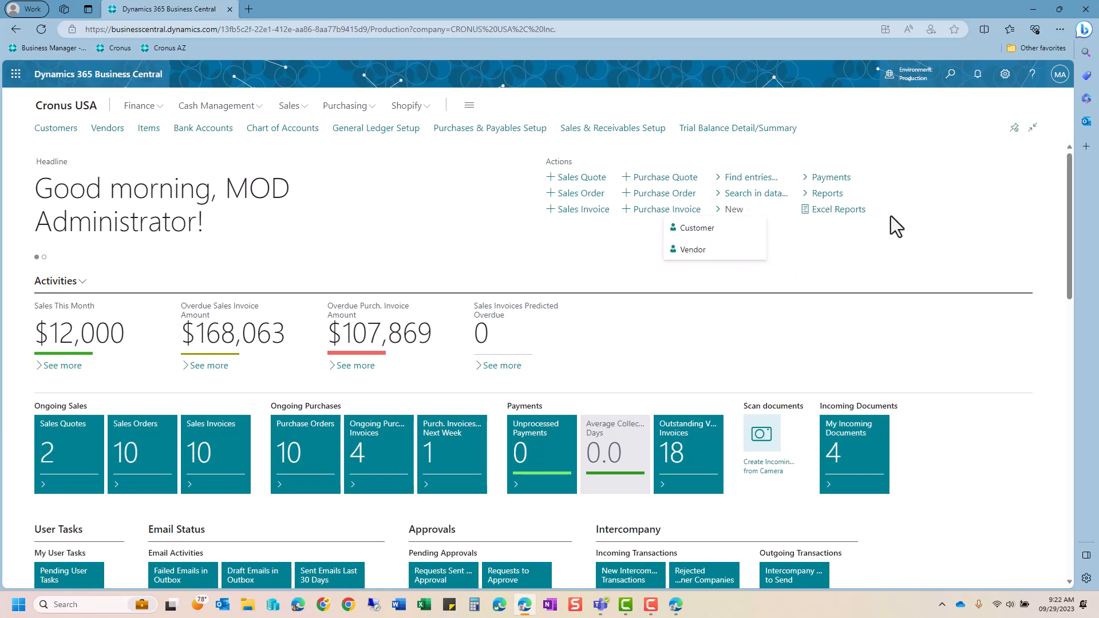
pyautogui.click(482, 215)
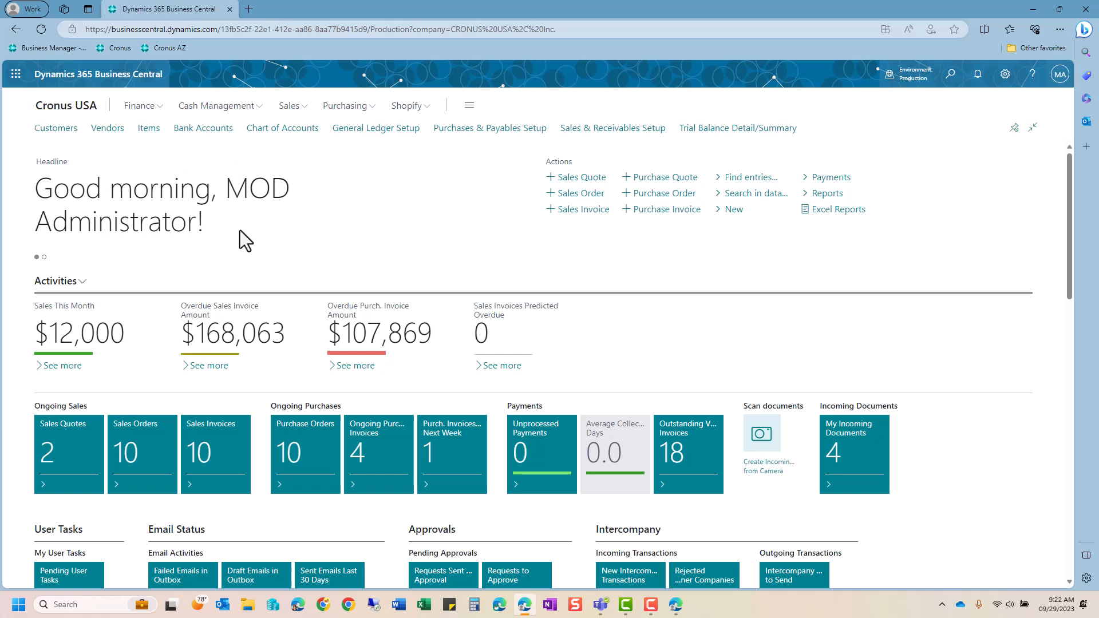
# Step: Open the cue setup for Activities, review the threshold and range style settings of the cues, and close it
pyautogui.scroll(-3, 239, 230)
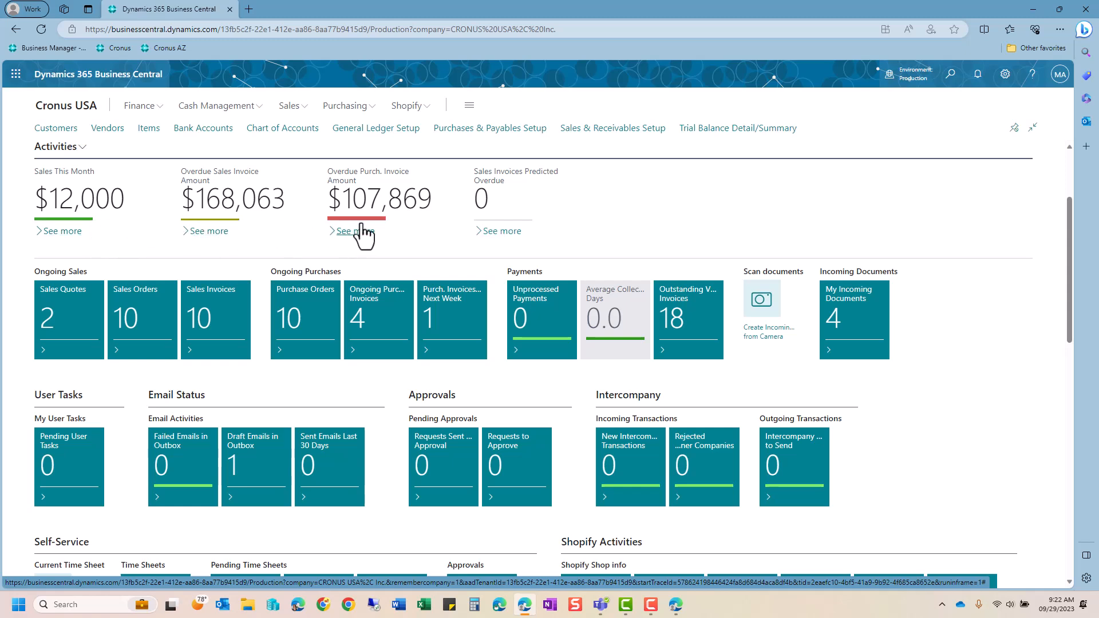
pyautogui.scroll(1, 135, 214)
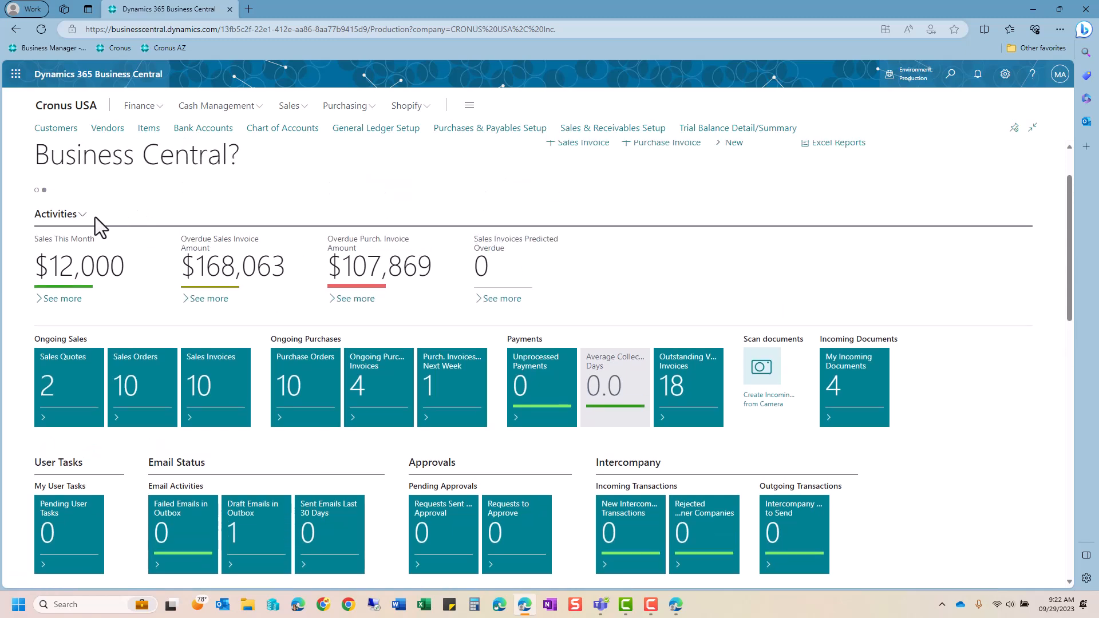
pyautogui.click(83, 215)
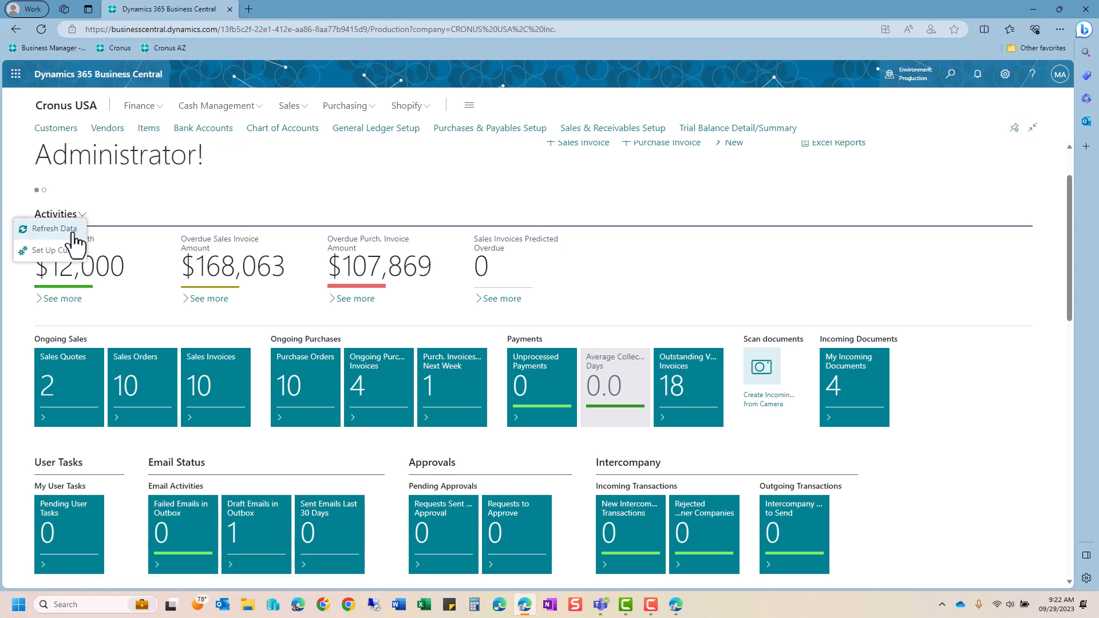
pyautogui.click(56, 250)
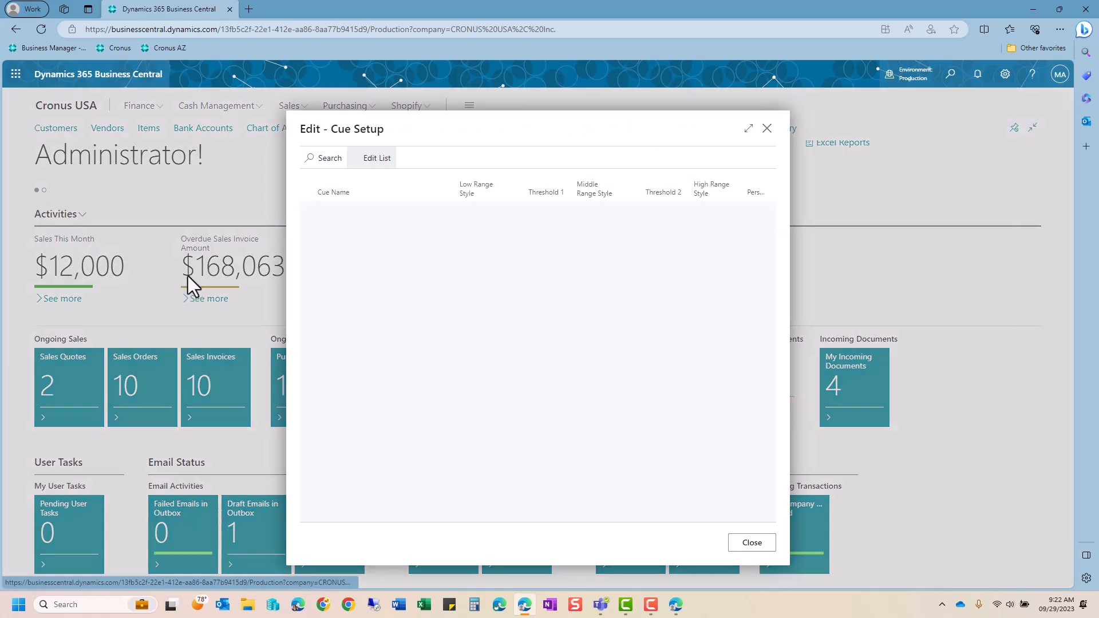
pyautogui.scroll(-2, 590, 425)
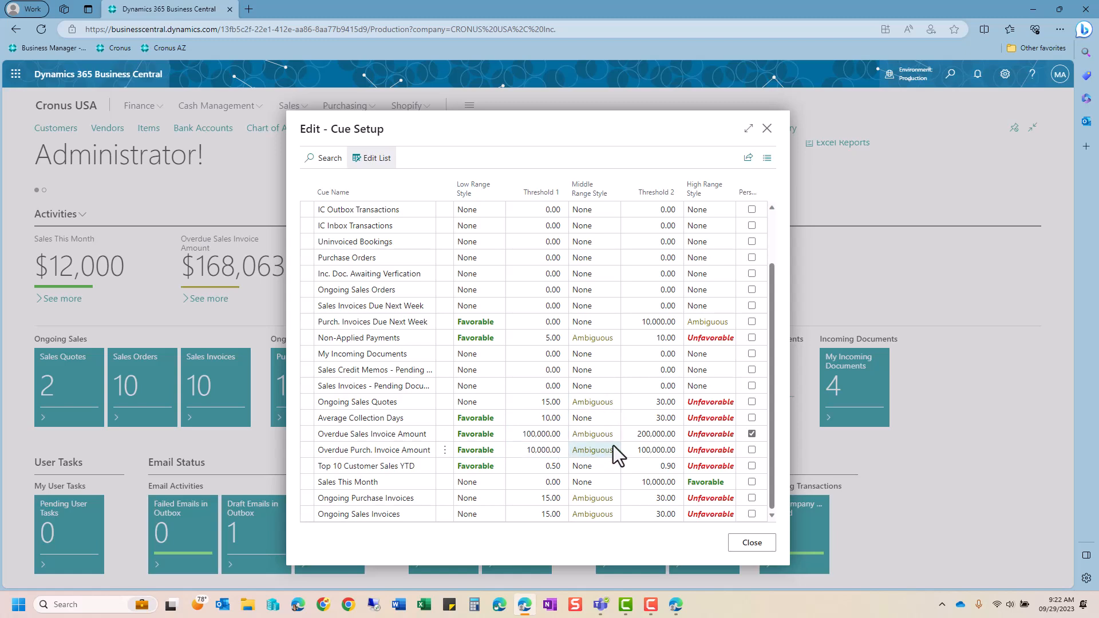
pyautogui.click(760, 548)
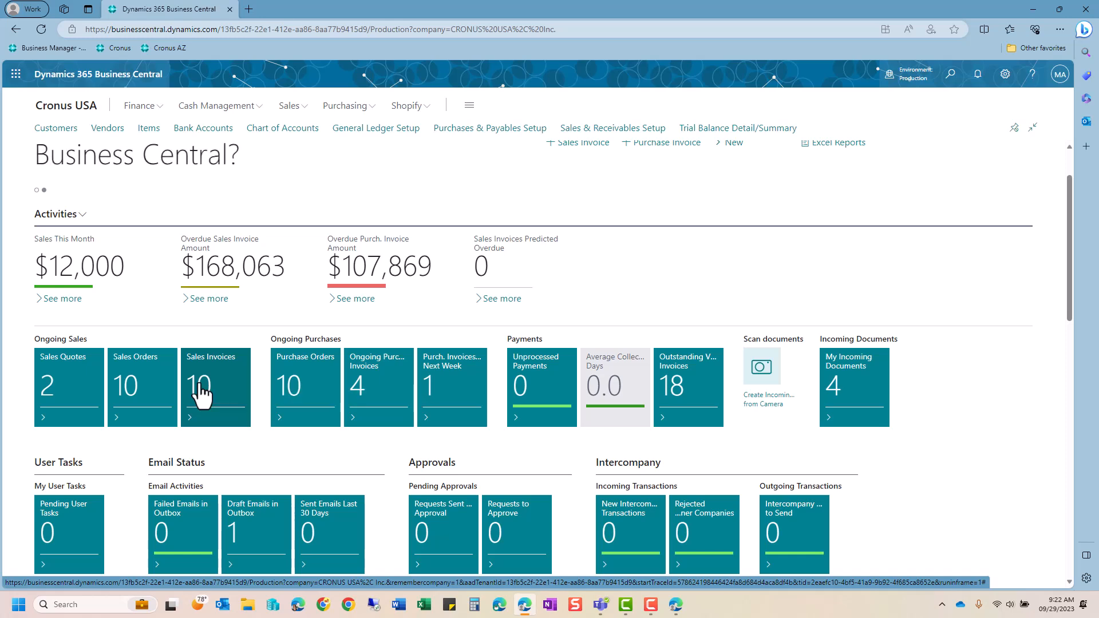
# Step: Open the Sales Invoices list from its Ongoing Sales tile and return to the Role Center
pyautogui.click(200, 395)
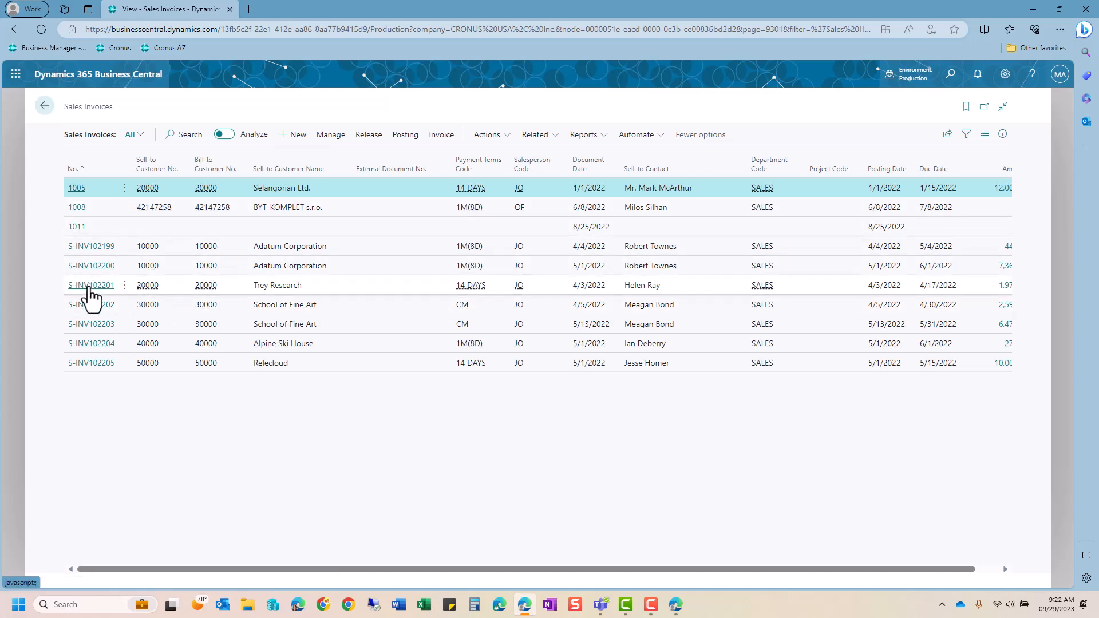
pyautogui.click(51, 112)
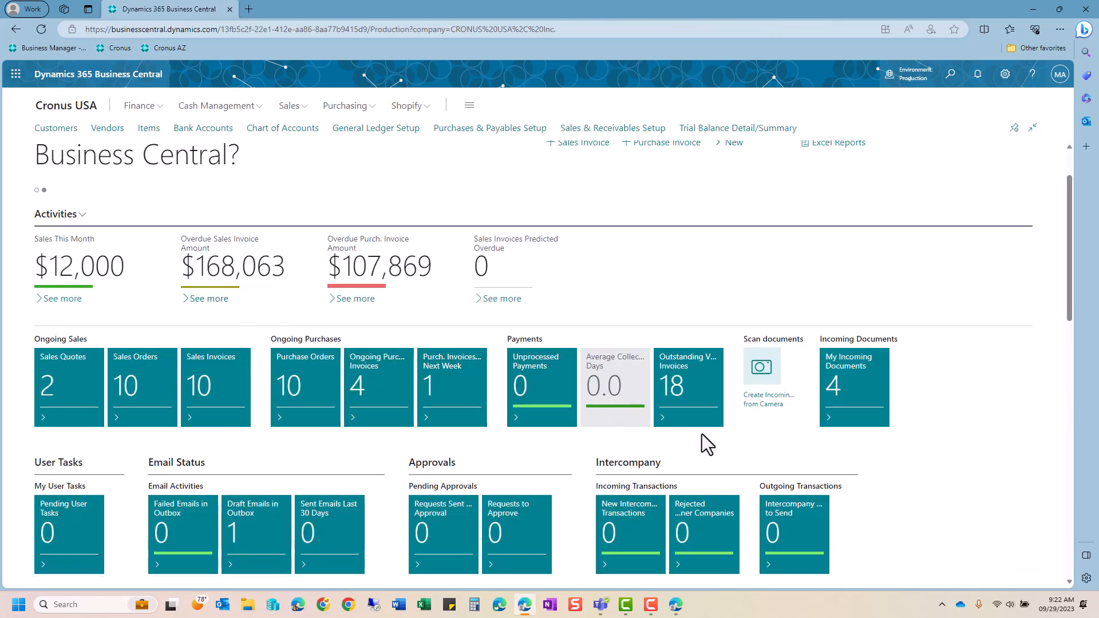
# Step: Examine the Role Center tiles for scan documents, user tasks, email status, approvals, intercompany, self-service and Shopify activities
pyautogui.scroll(-1, 693, 438)
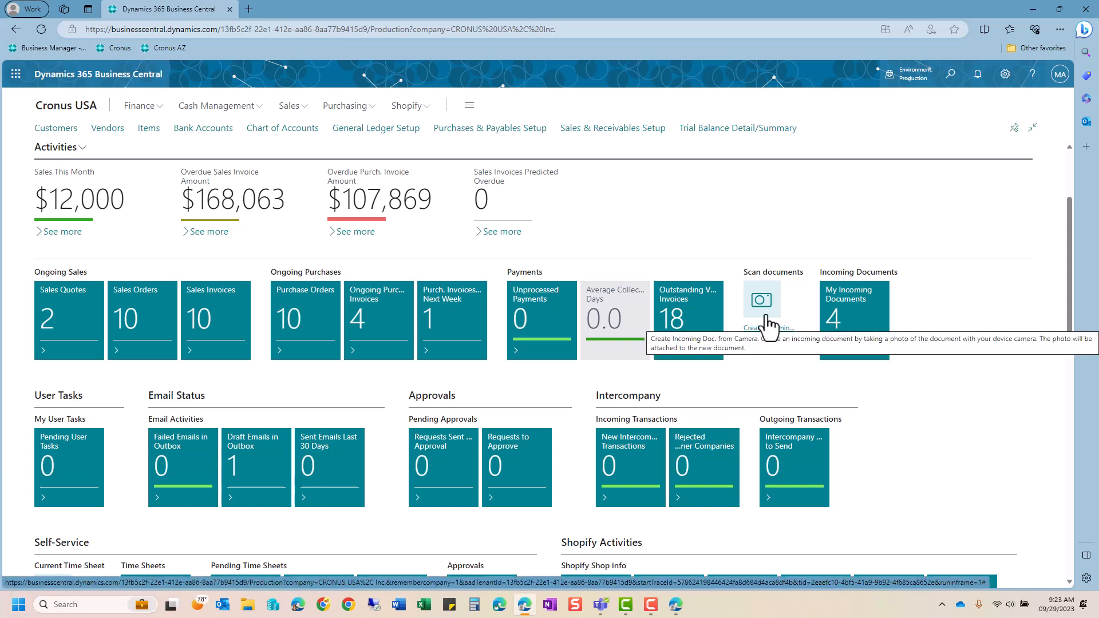
pyautogui.scroll(-1, 763, 345)
pyautogui.scroll(-3, 763, 345)
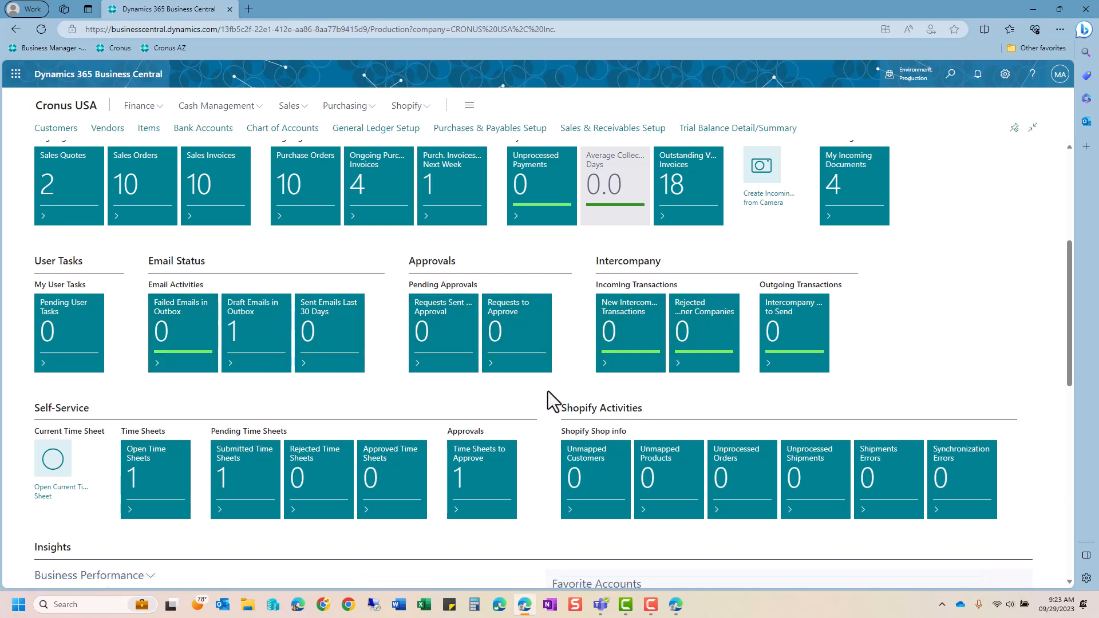
pyautogui.scroll(-1, 550, 400)
pyautogui.scroll(-3, 548, 390)
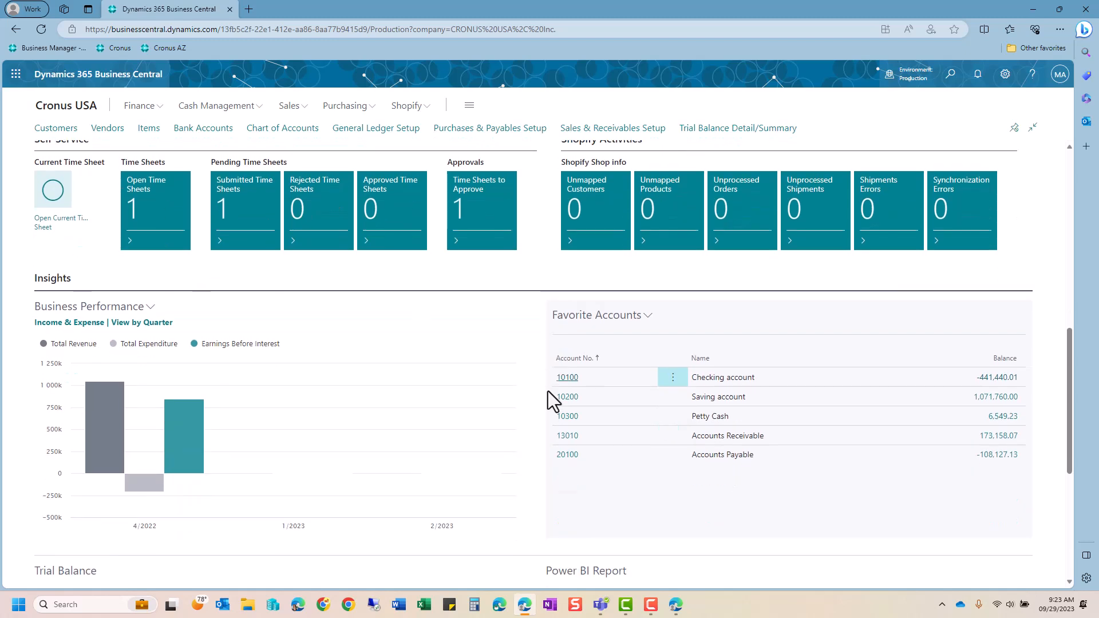
# Step: Examine the quarterly figures in the Business Performance chart and view its chart and period length options without changing them
pyautogui.scroll(-1, 547, 390)
pyautogui.scroll(-1, 548, 390)
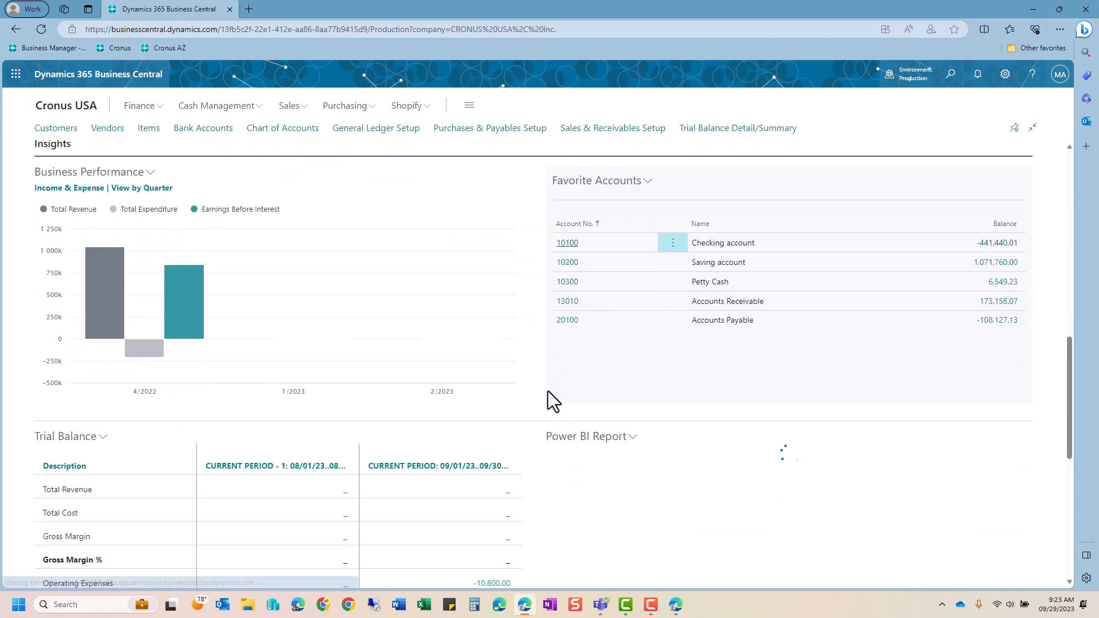
pyautogui.moveTo(173, 321)
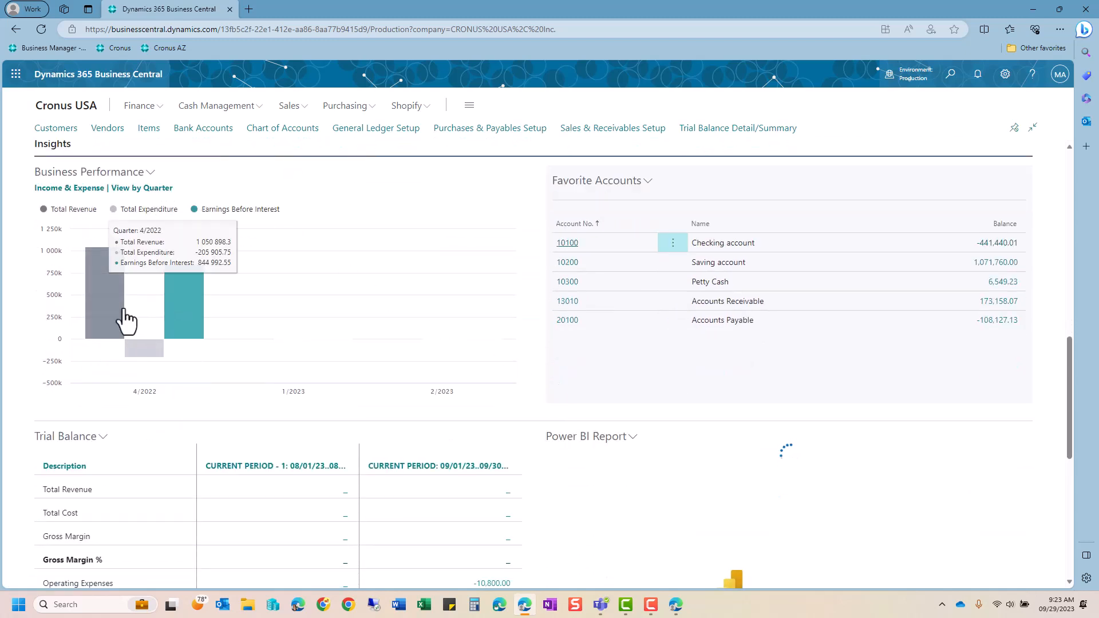
pyautogui.click(113, 175)
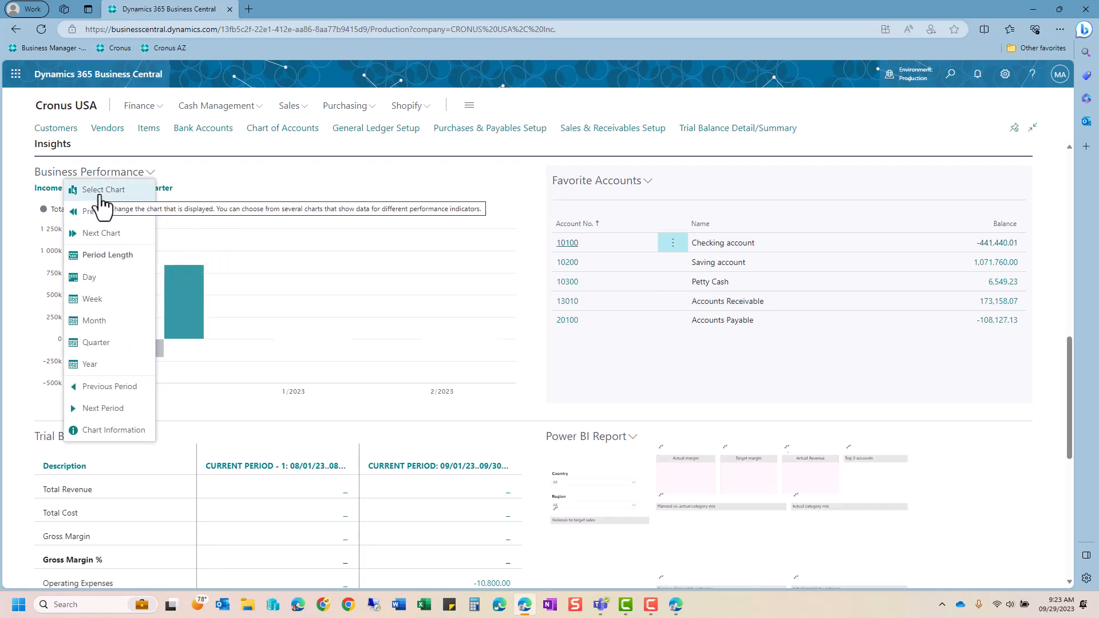
pyautogui.click(285, 182)
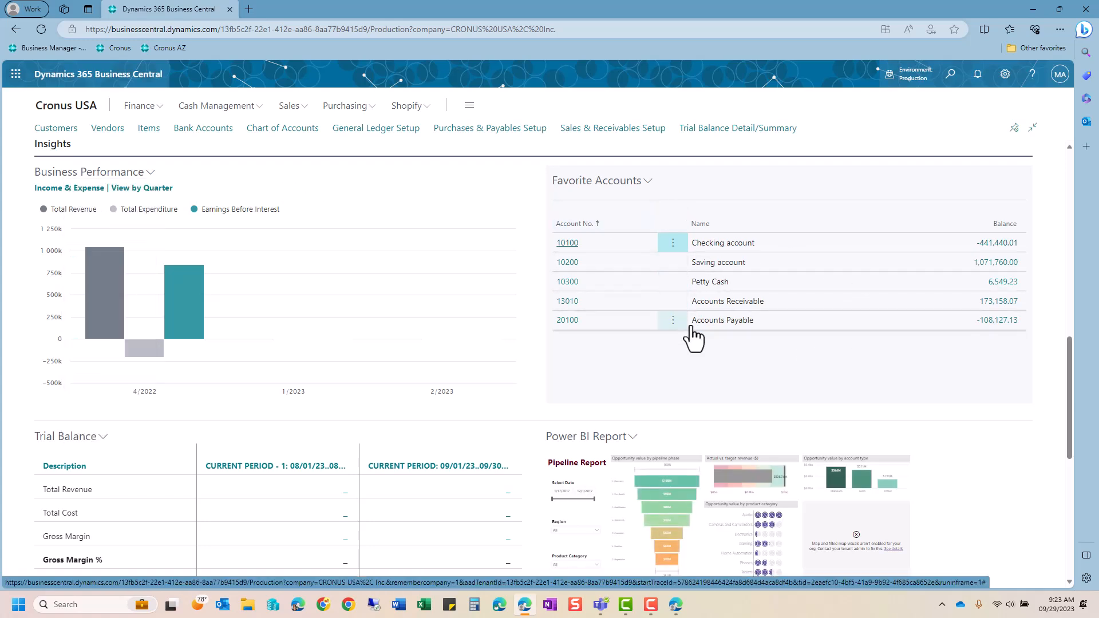
# Step: Review the Trial Balance, Power BI Report and Report Inbox parts, and view the actions for the 9/19/2023 Trial Balance report
pyautogui.scroll(-2, 453, 365)
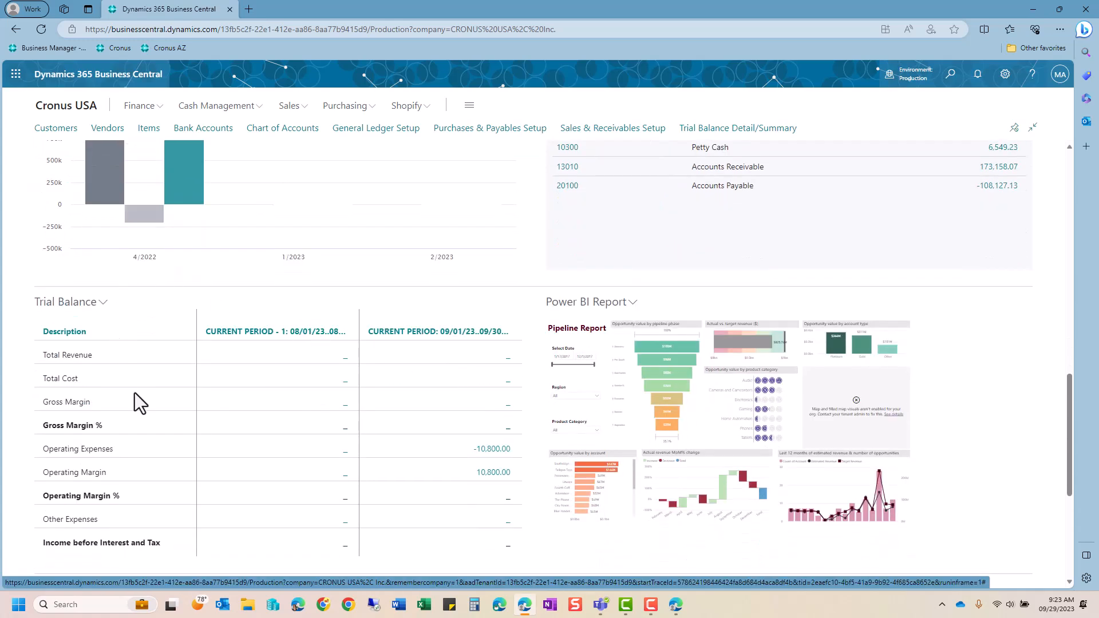
pyautogui.scroll(-1, 270, 424)
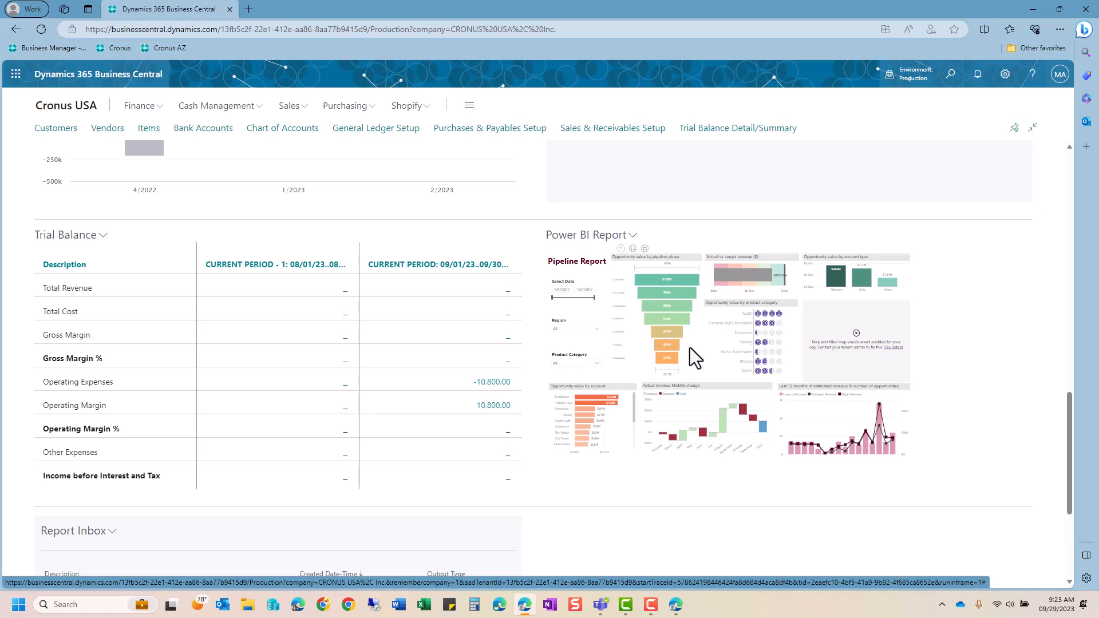
pyautogui.scroll(-2, 689, 348)
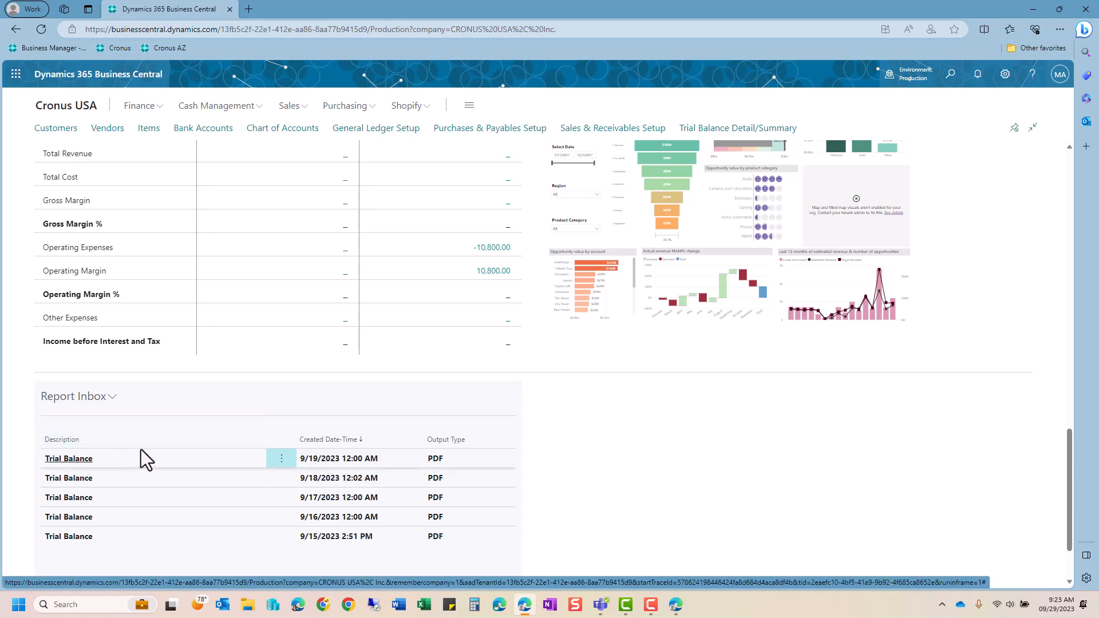
pyautogui.scroll(-1, 141, 451)
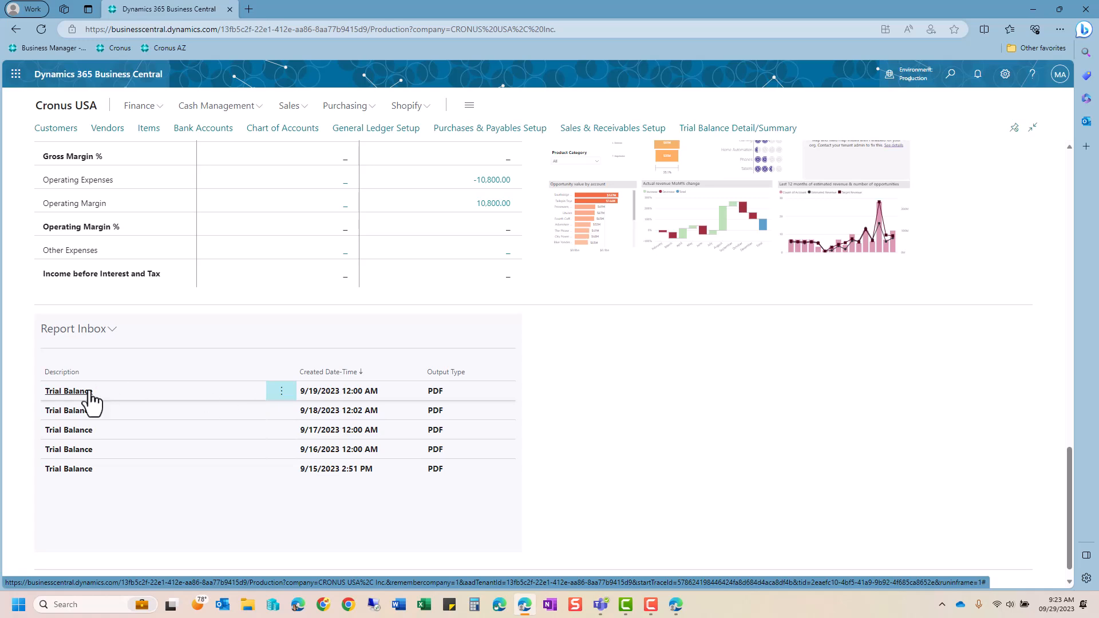
pyautogui.click(281, 392)
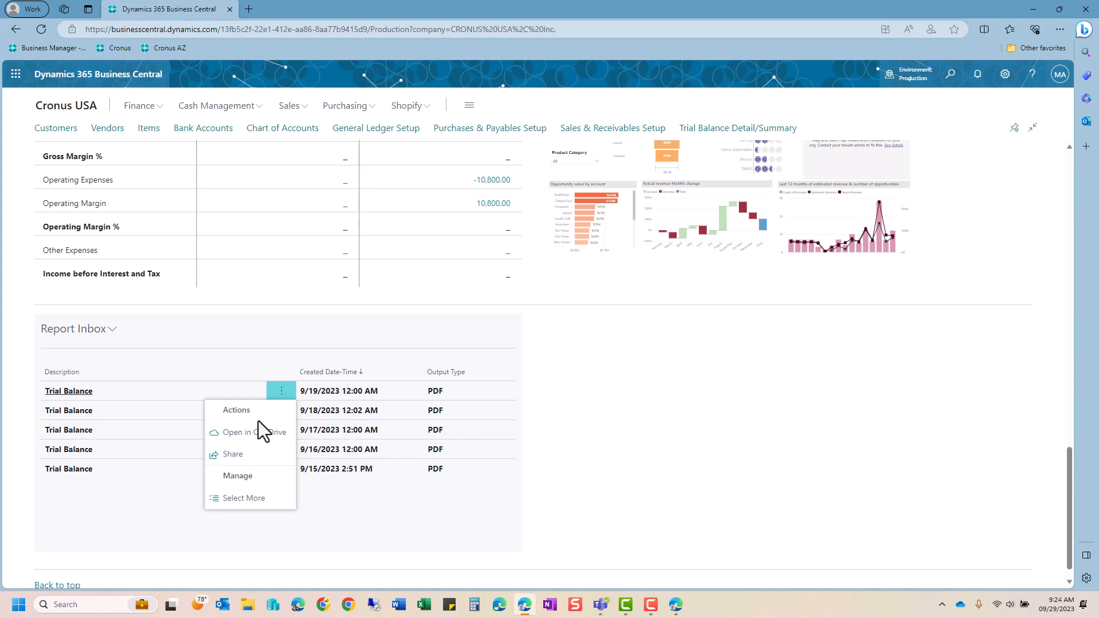
pyautogui.click(655, 447)
# Step: Return to the start of the Role Center and begin personalizing the Business Manager page
pyautogui.scroll(17, 654, 446)
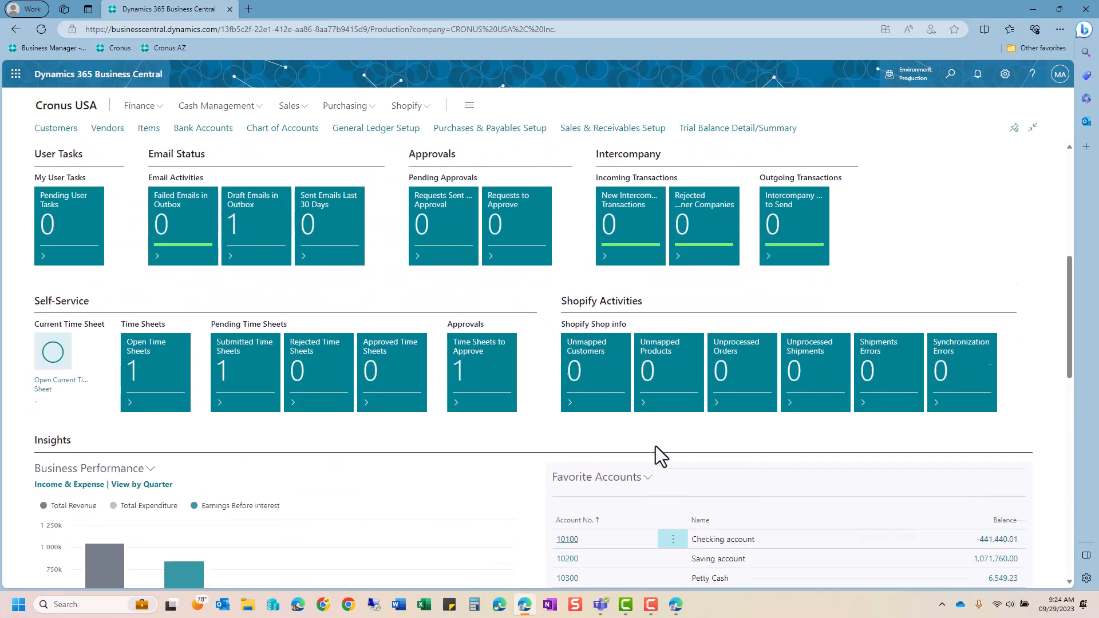
pyautogui.scroll(1, 655, 446)
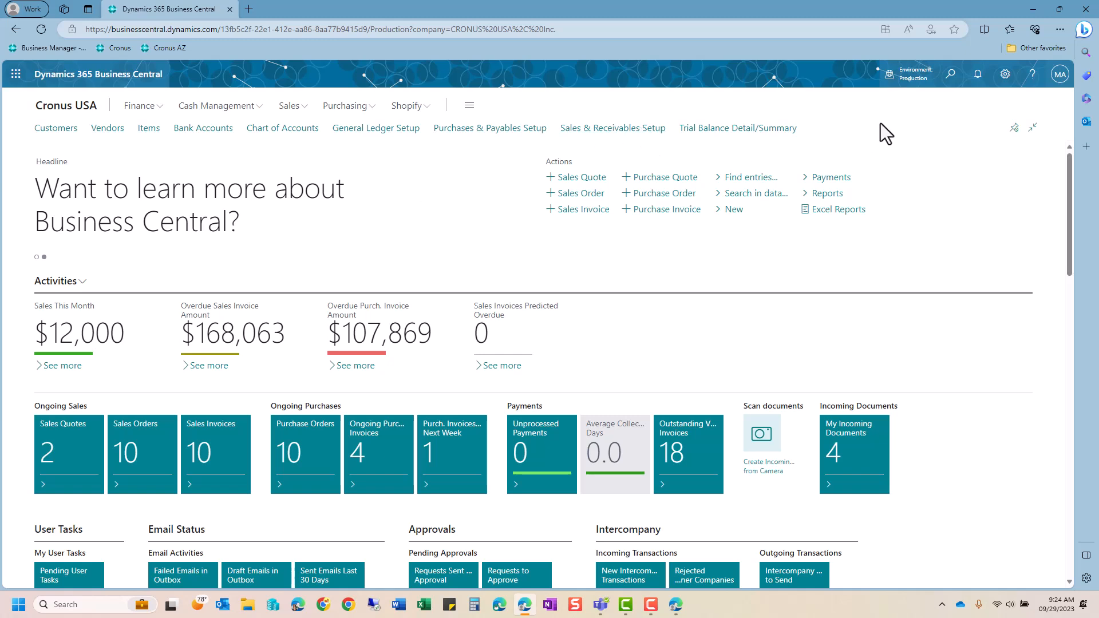
pyautogui.click(1004, 74)
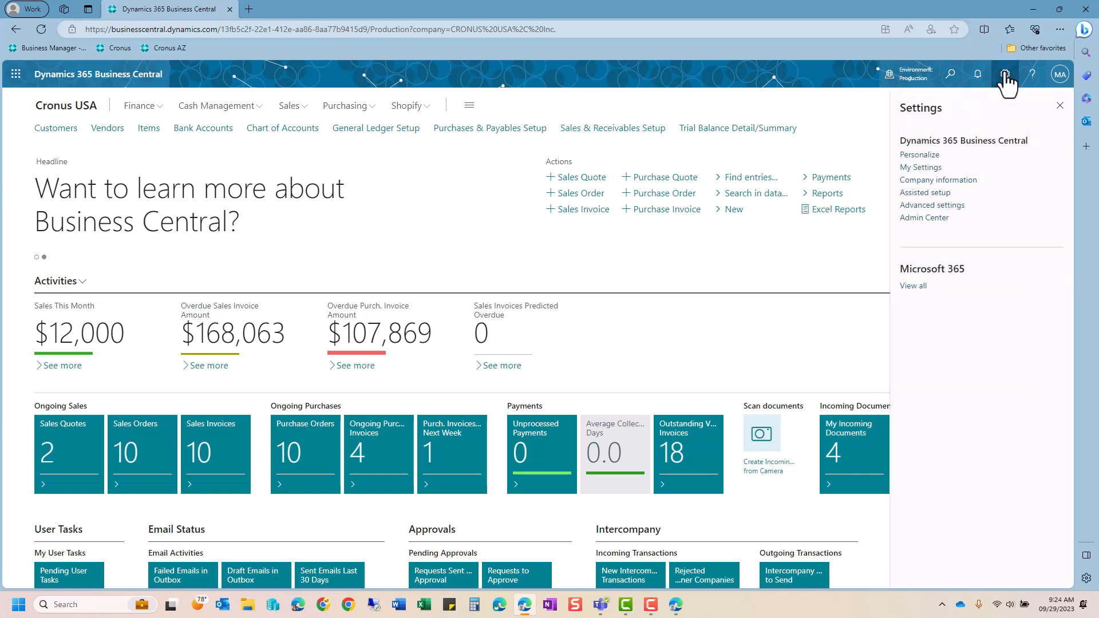
pyautogui.click(931, 159)
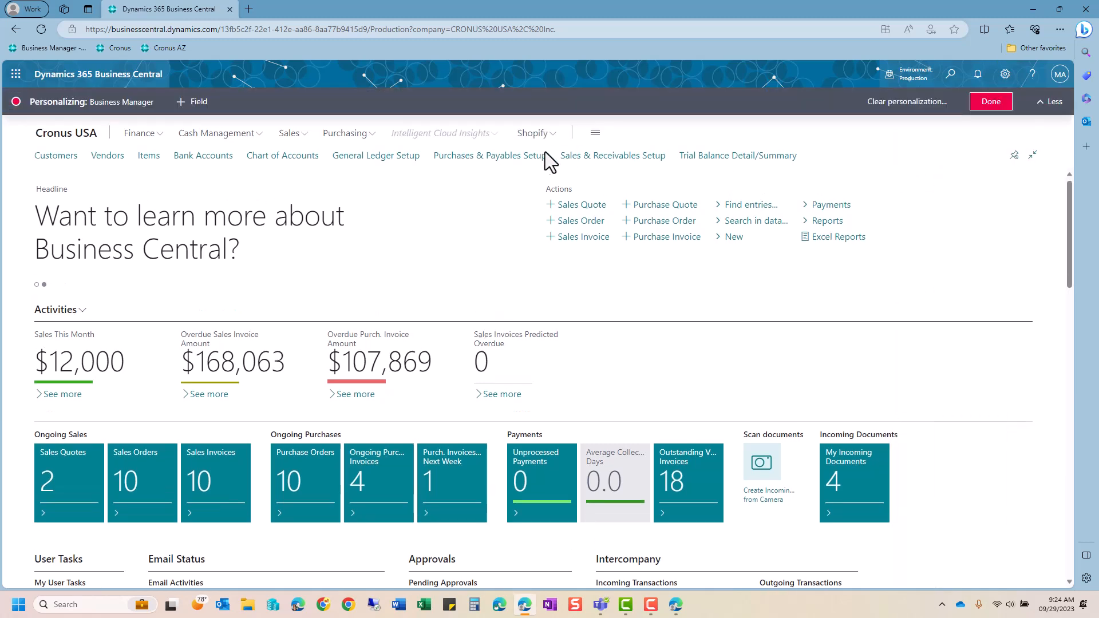
# Step: Hide Cash Flow Forecasts, Chart of Cash Flow Accounts, Cash Flow Manual Expenses and Cash Flow Manual Revenues in the Cash Management navigation
pyautogui.click(258, 138)
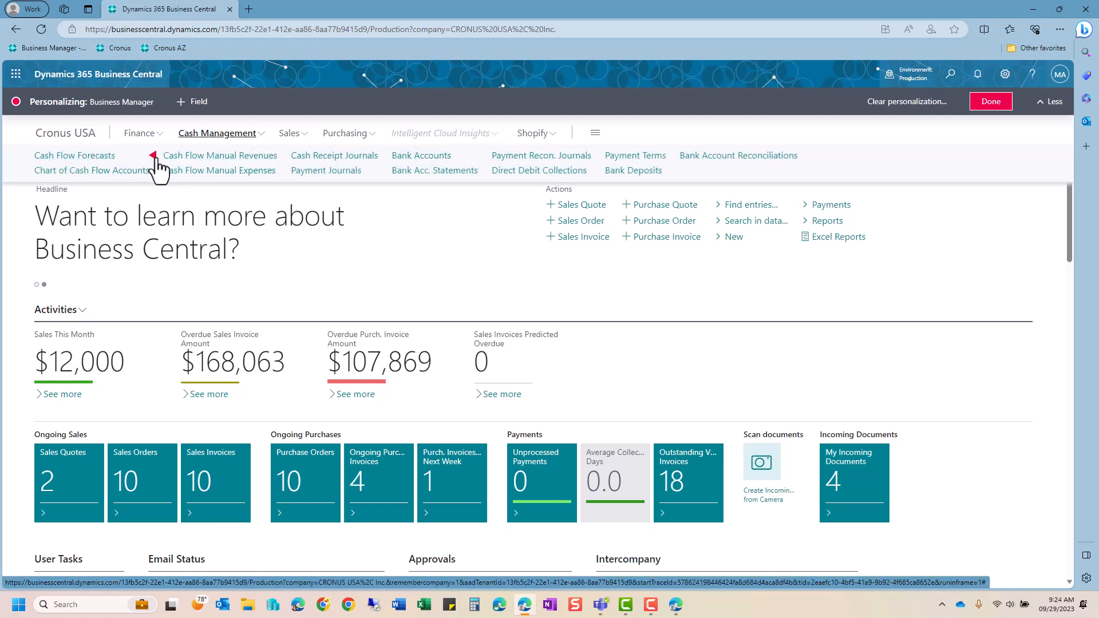
pyautogui.click(153, 157)
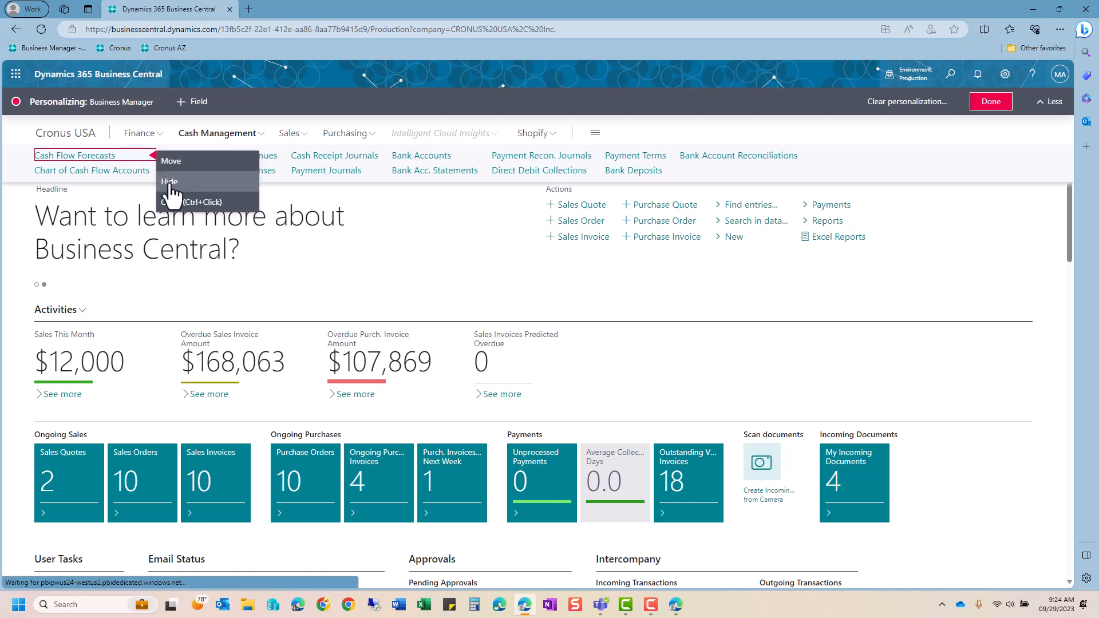
pyautogui.click(168, 182)
pyautogui.click(153, 171)
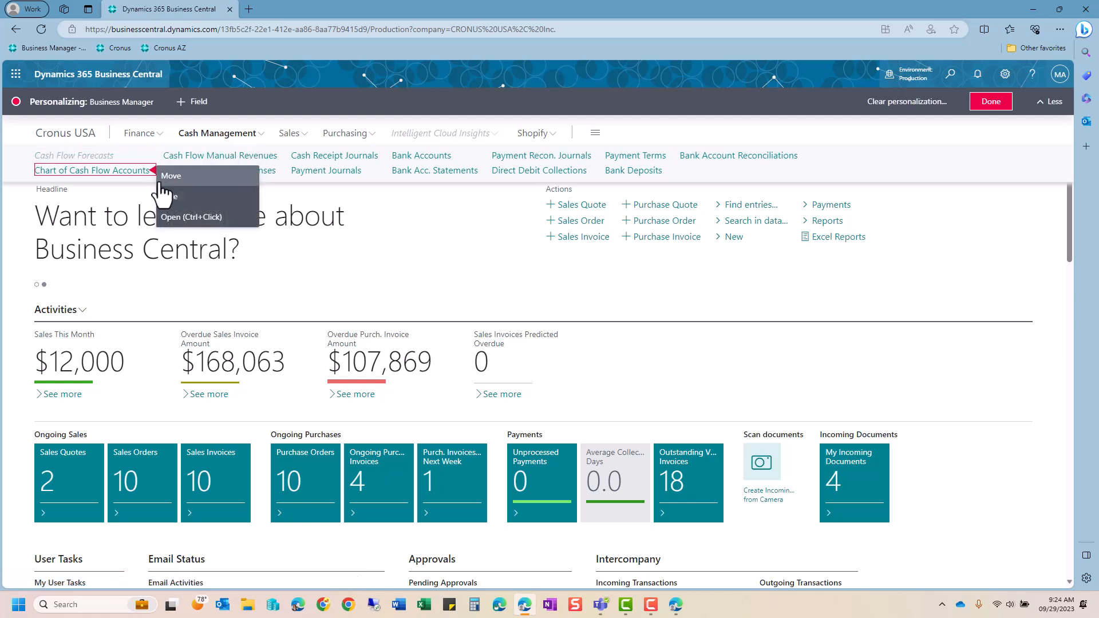
pyautogui.click(170, 198)
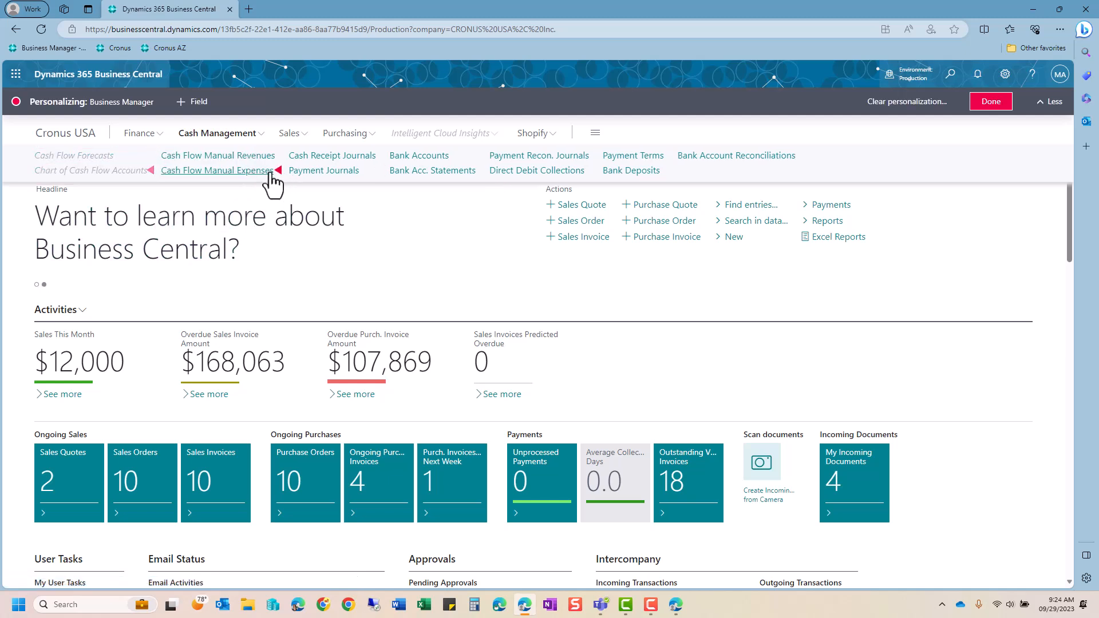
pyautogui.click(278, 170)
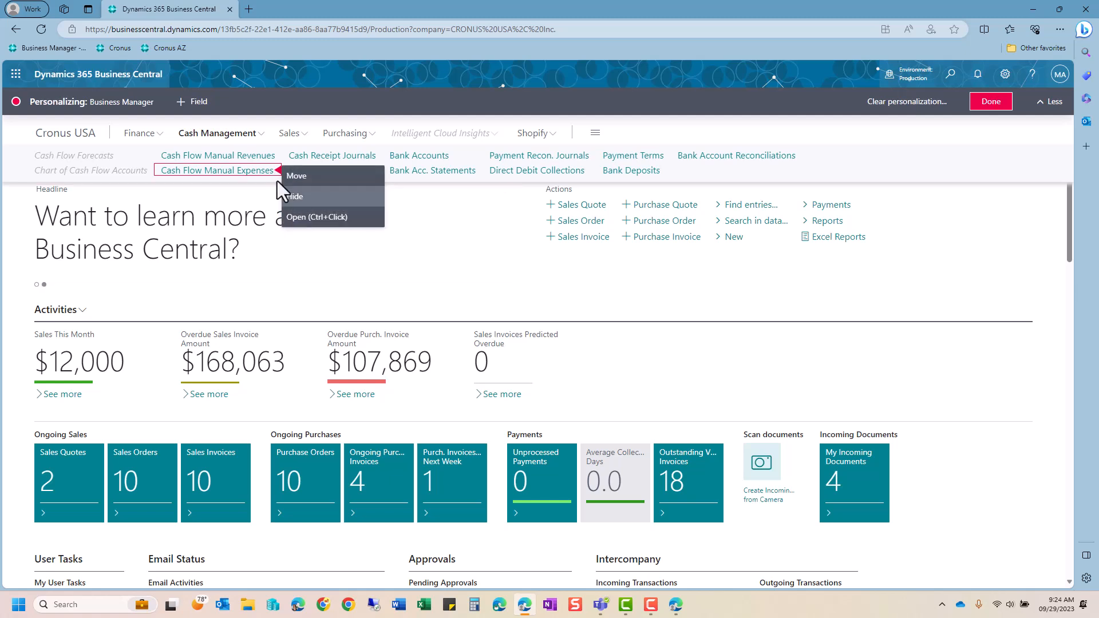
pyautogui.click(289, 193)
pyautogui.click(278, 155)
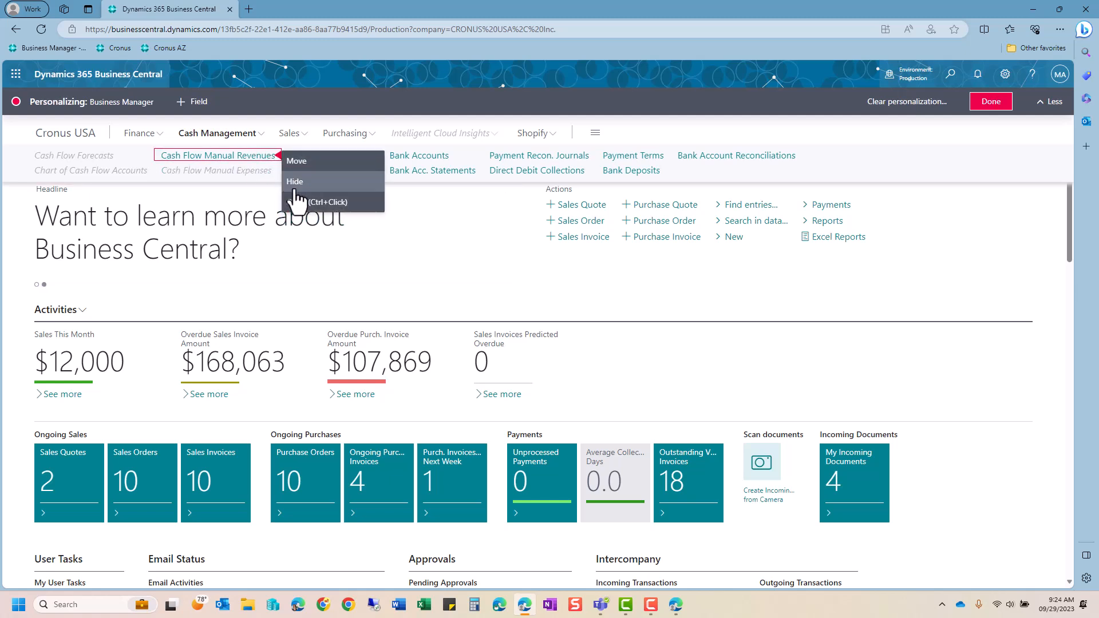
pyautogui.click(296, 191)
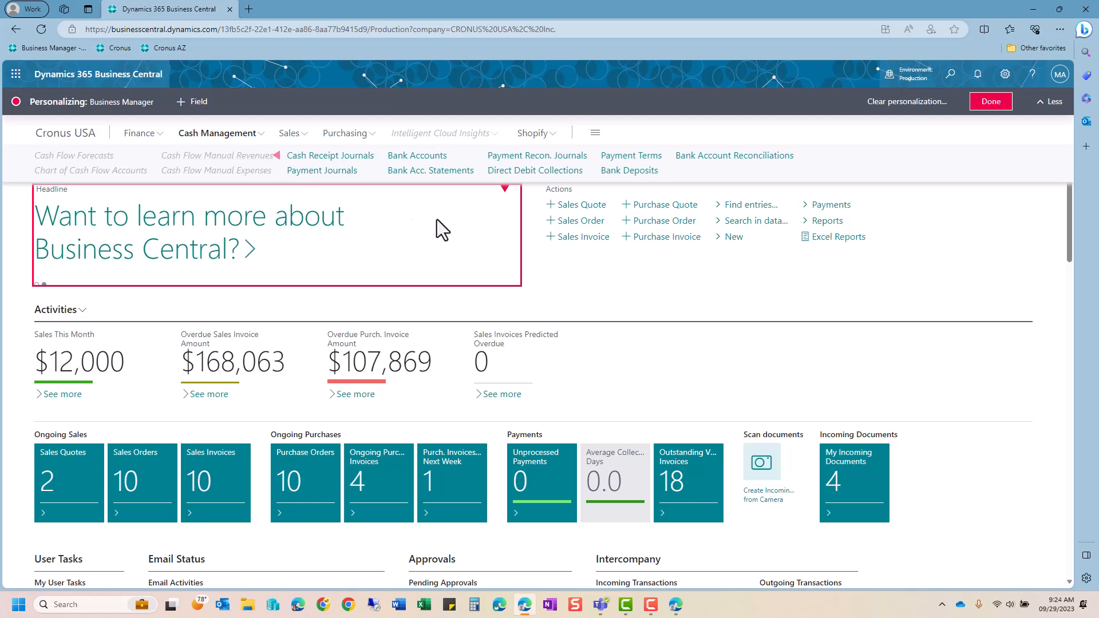
# Step: Hide the Headline part and the Sales Quote and Purchase Quote actions on the Role Center
pyautogui.click(504, 190)
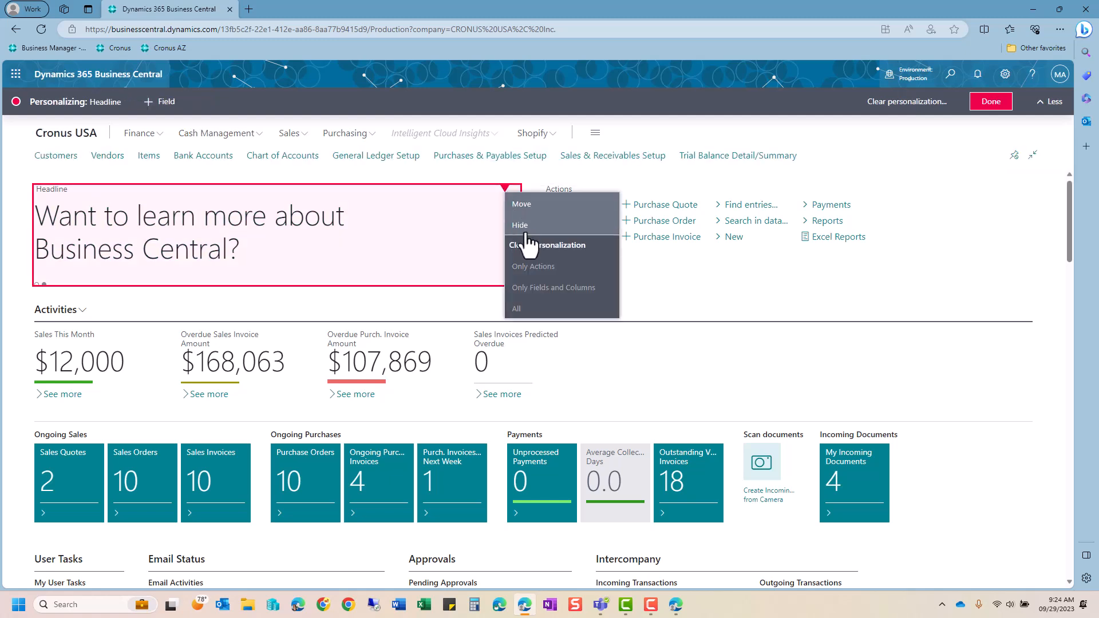
pyautogui.click(523, 229)
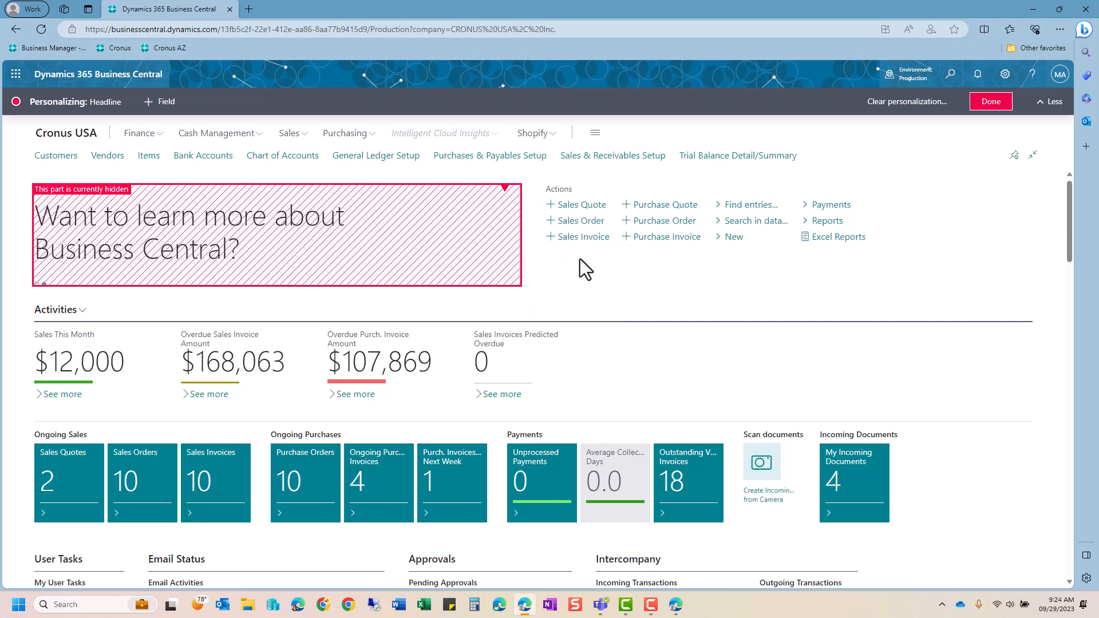
pyautogui.click(617, 207)
pyautogui.click(634, 230)
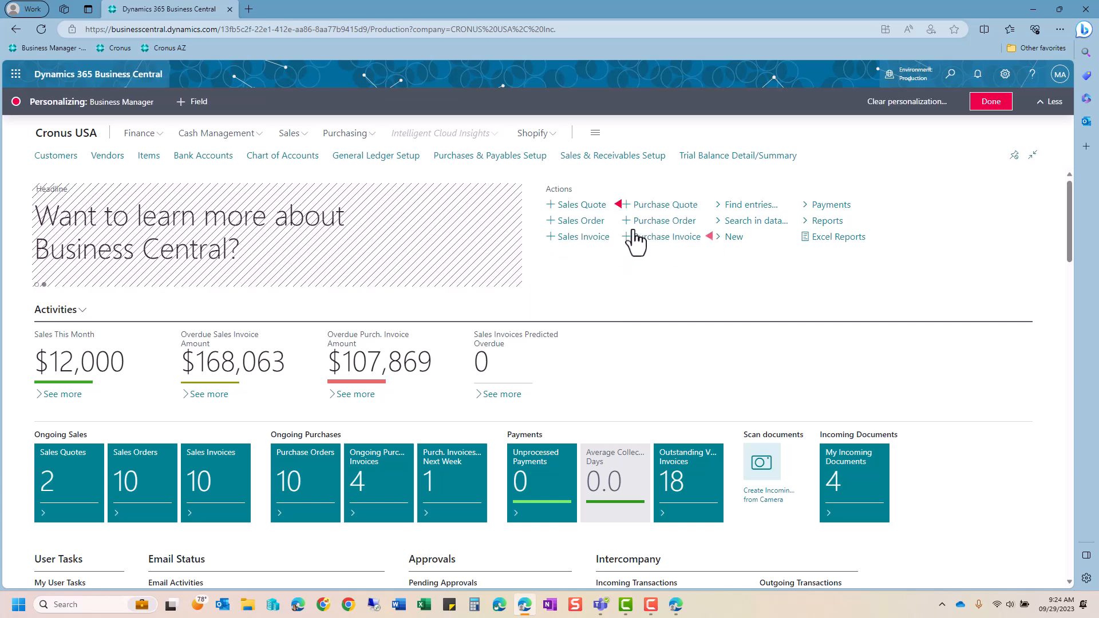
pyautogui.click(708, 205)
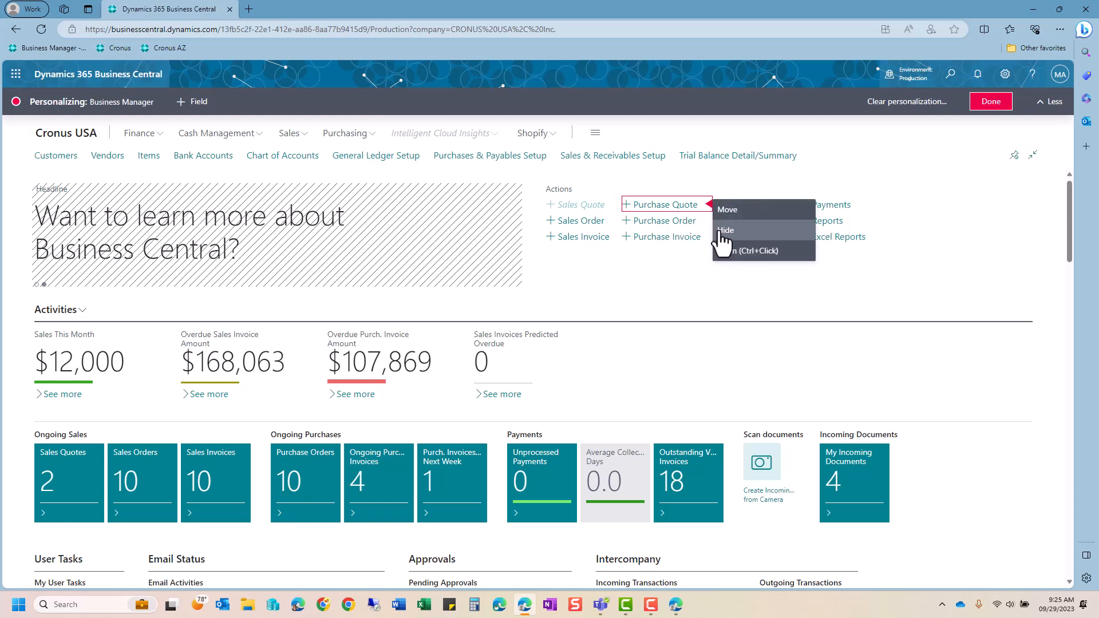
pyautogui.click(721, 231)
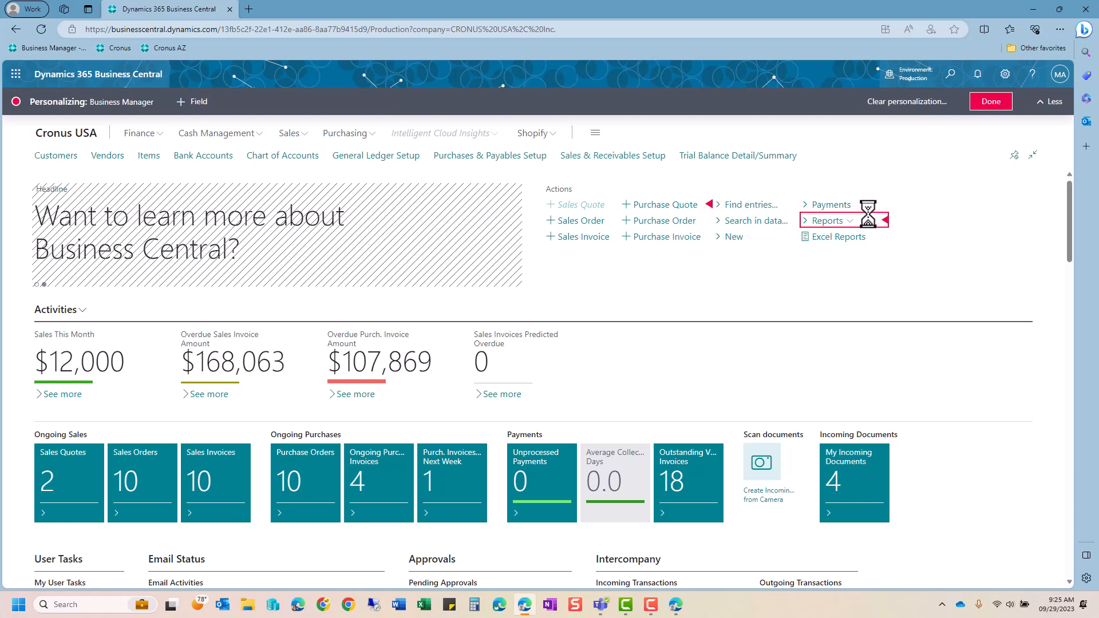
# Step: Remove the whole Activities cue group that runs from Sales This Month to Sales Invoices Predicted Overdue
pyautogui.scroll(-1, 616, 334)
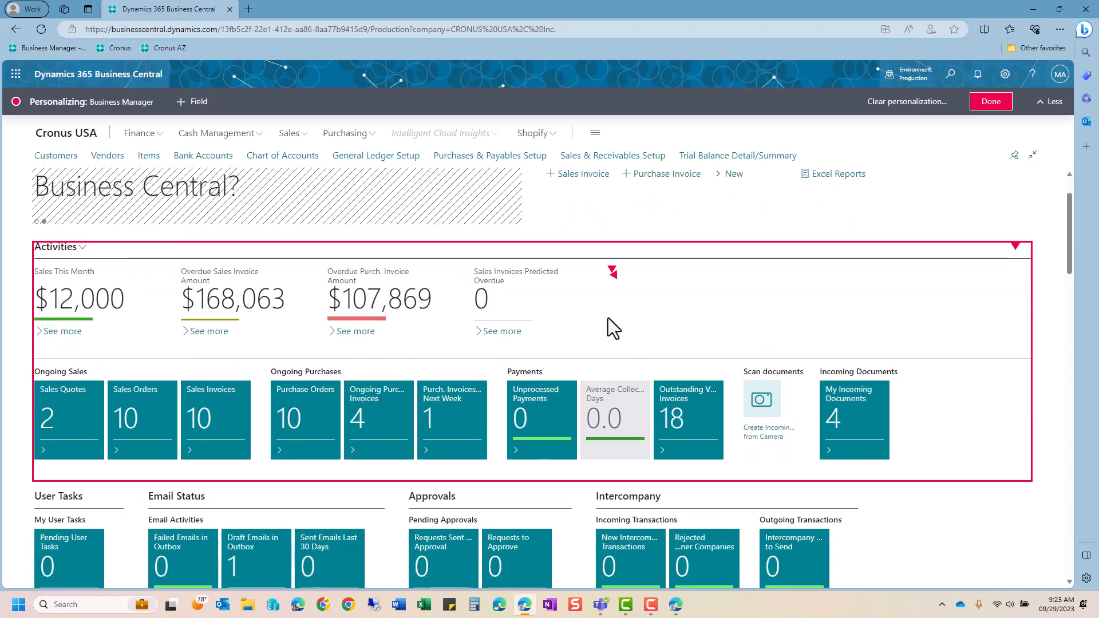
pyautogui.click(613, 272)
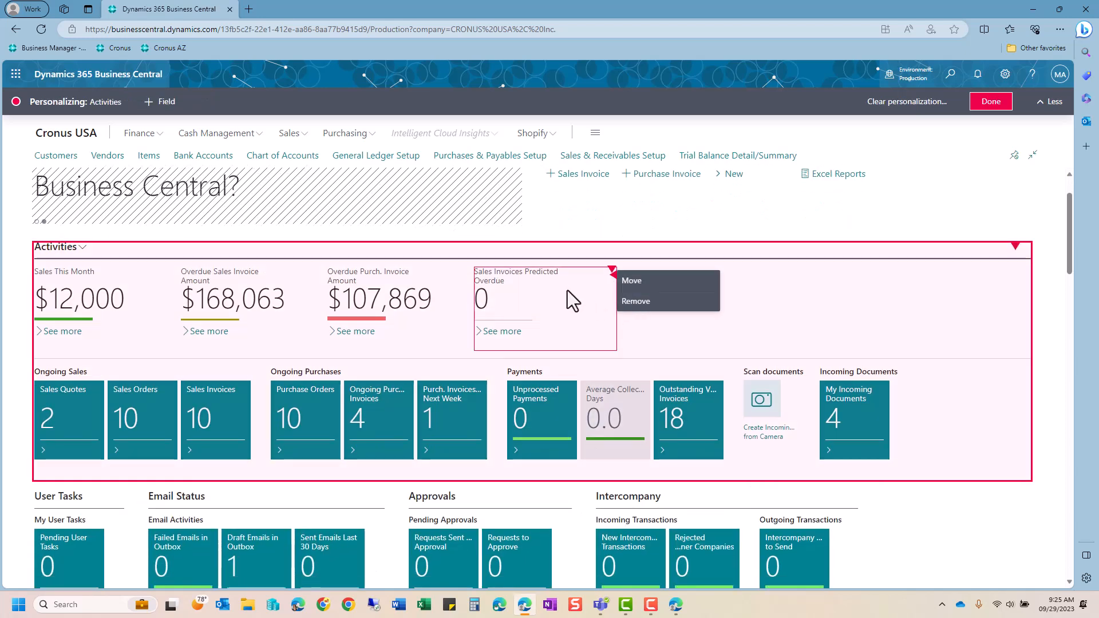
pyautogui.click(611, 271)
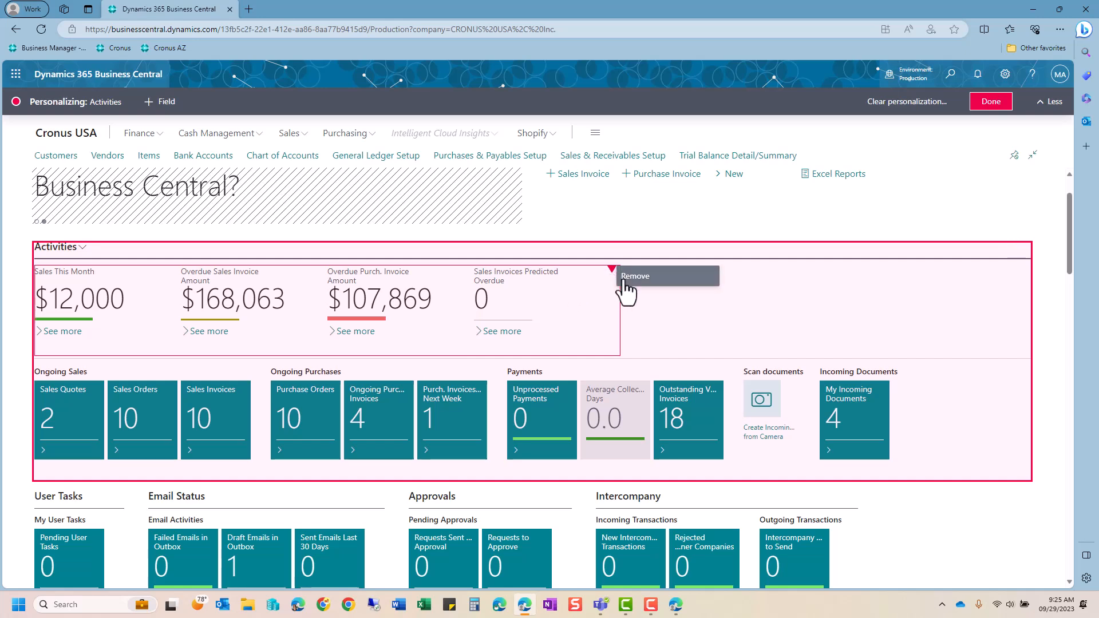
pyautogui.click(625, 280)
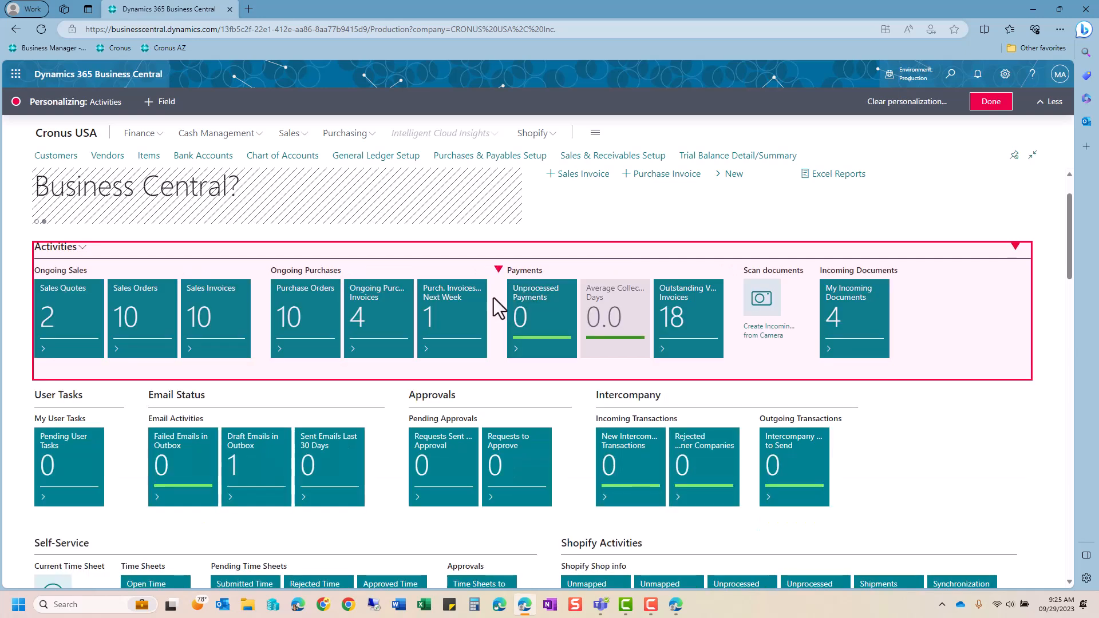
# Step: Remove the Sales Invoices tile from the Ongoing Sales group in Activities
pyautogui.click(263, 270)
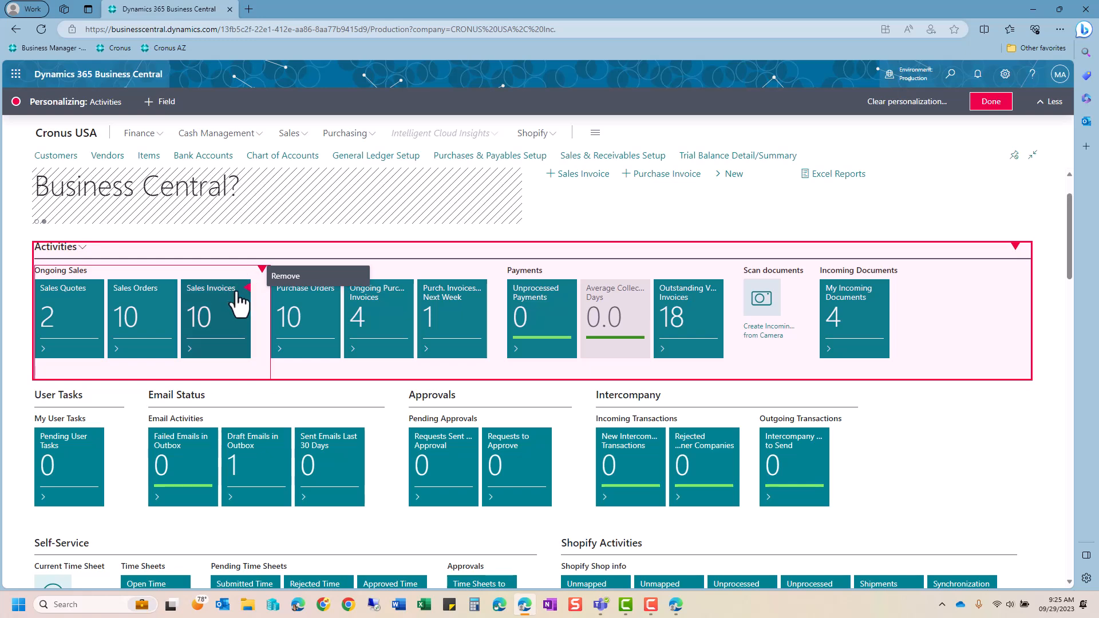
pyautogui.click(247, 287)
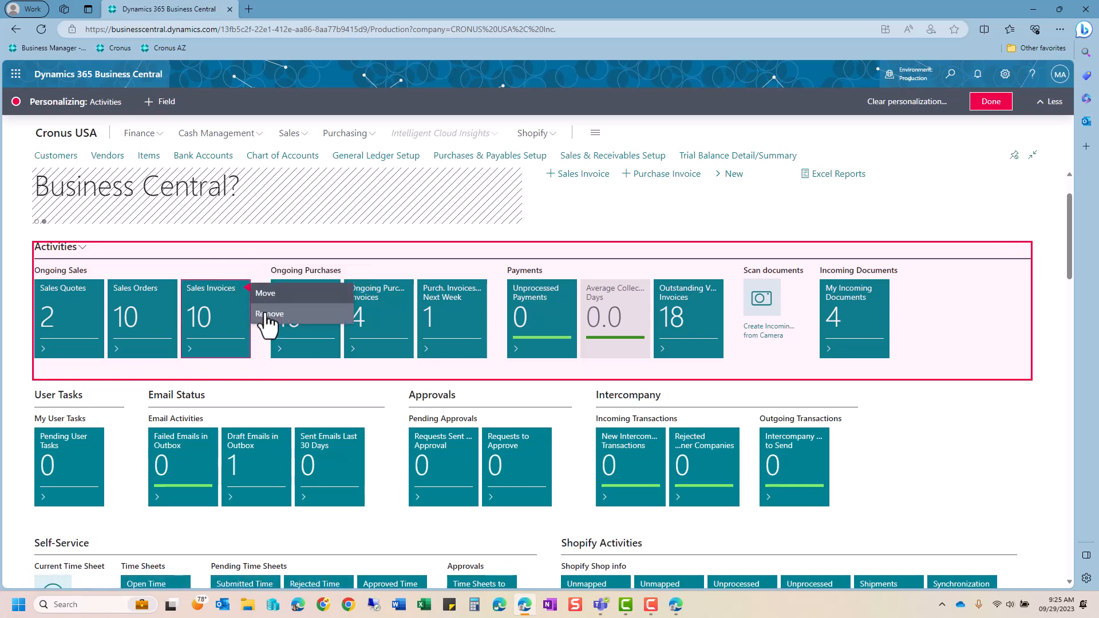
pyautogui.click(266, 314)
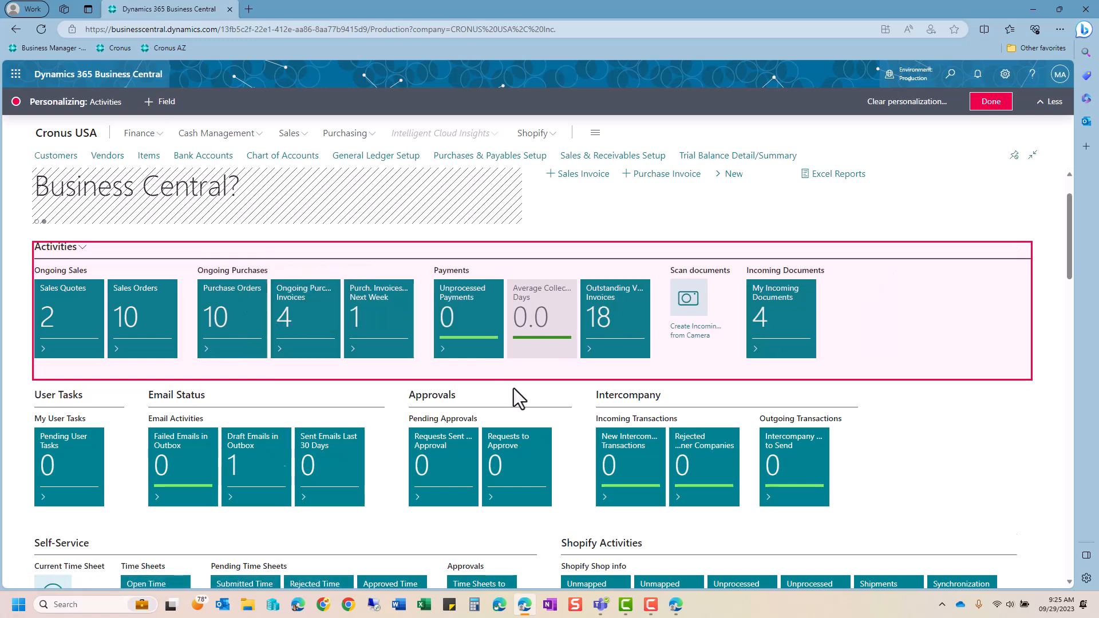
# Step: Finish personalizing the Business Manager page and review the Cash Management links and the Role Center layout
pyautogui.scroll(-4, 513, 388)
pyautogui.scroll(-1, 511, 395)
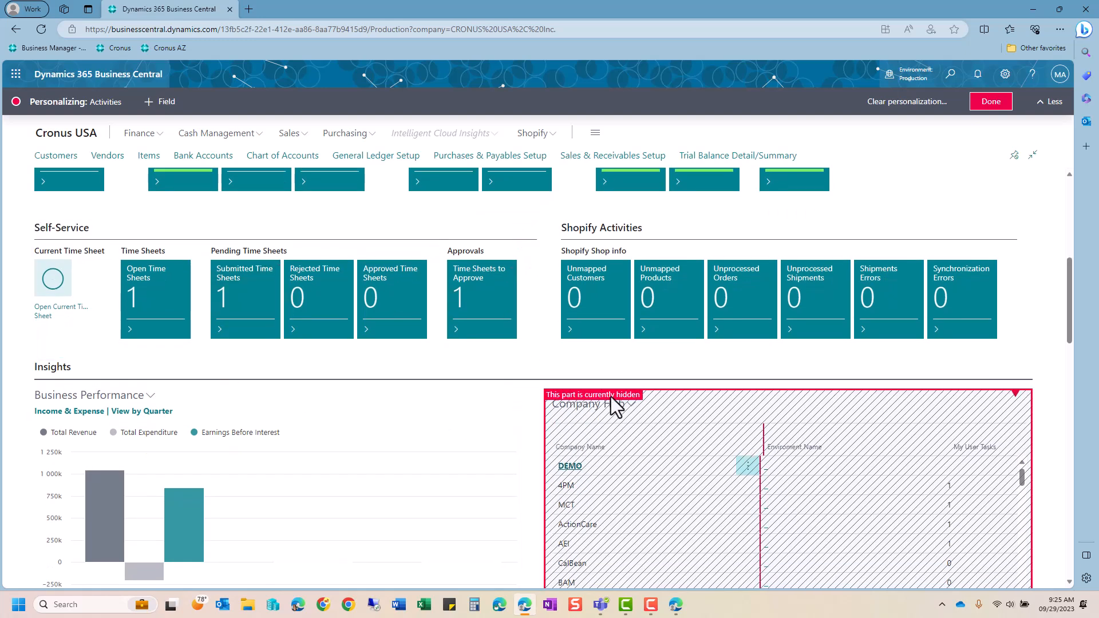
pyautogui.scroll(2, 603, 399)
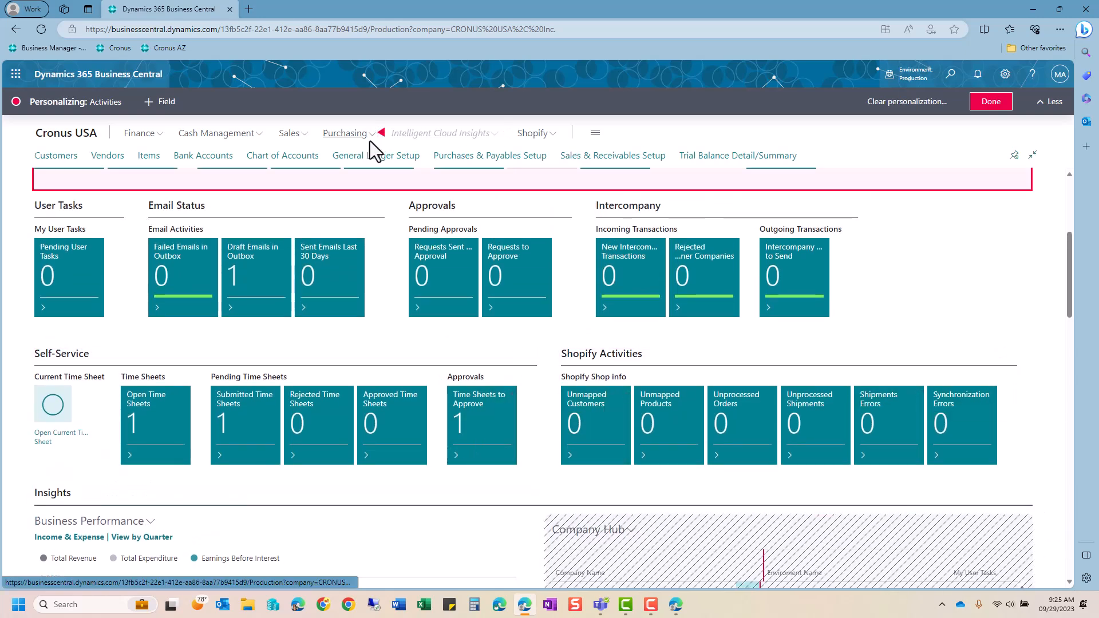
pyautogui.click(980, 110)
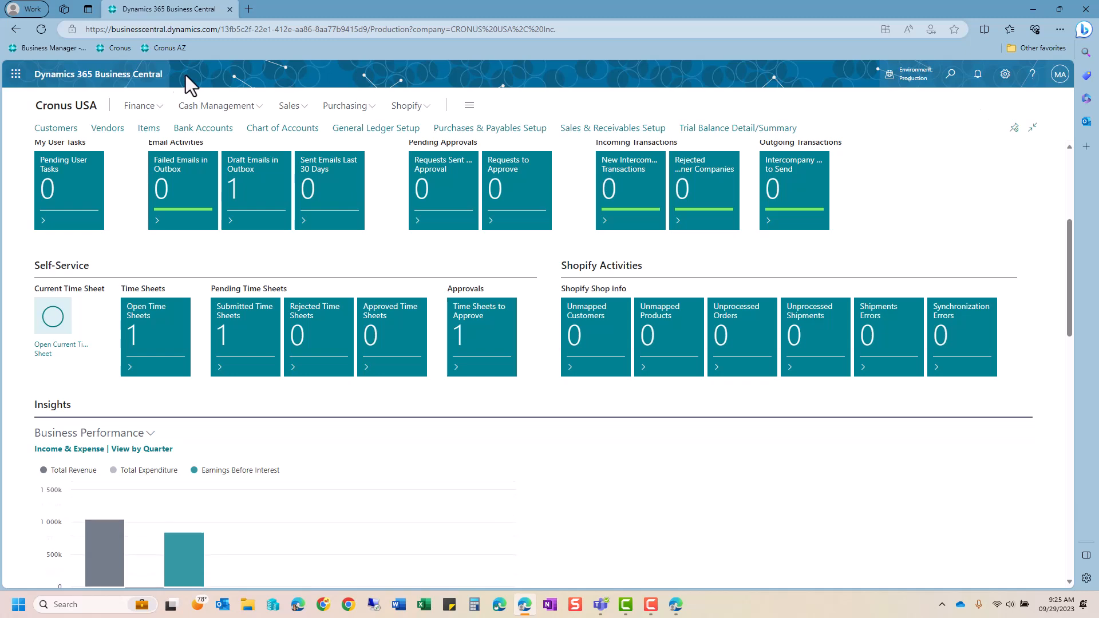
pyautogui.moveTo(200, 111)
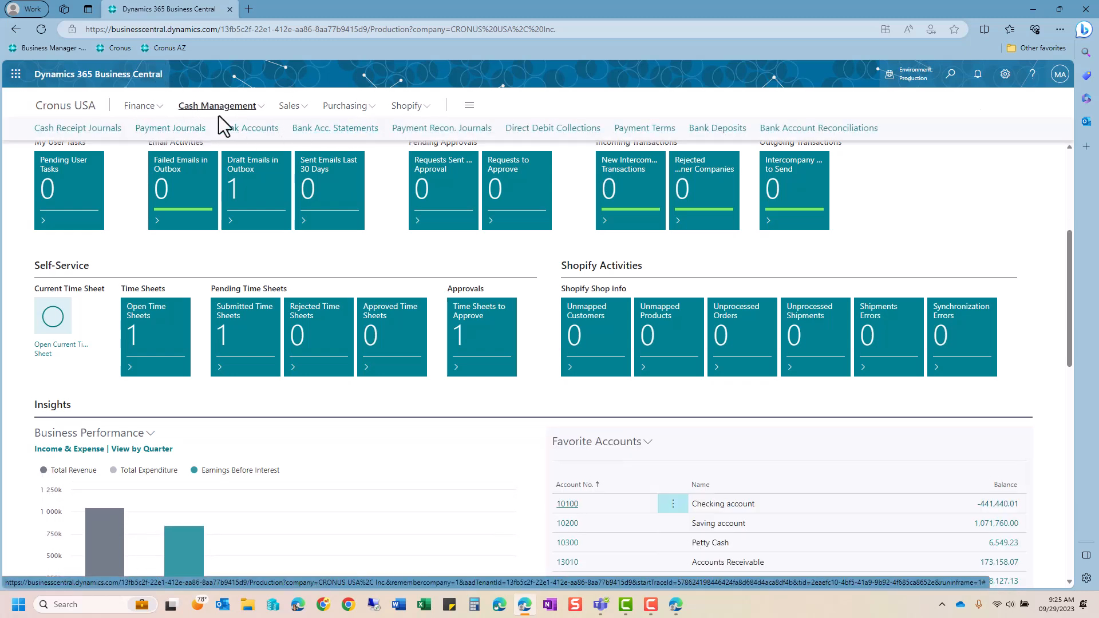
pyautogui.scroll(4, 407, 205)
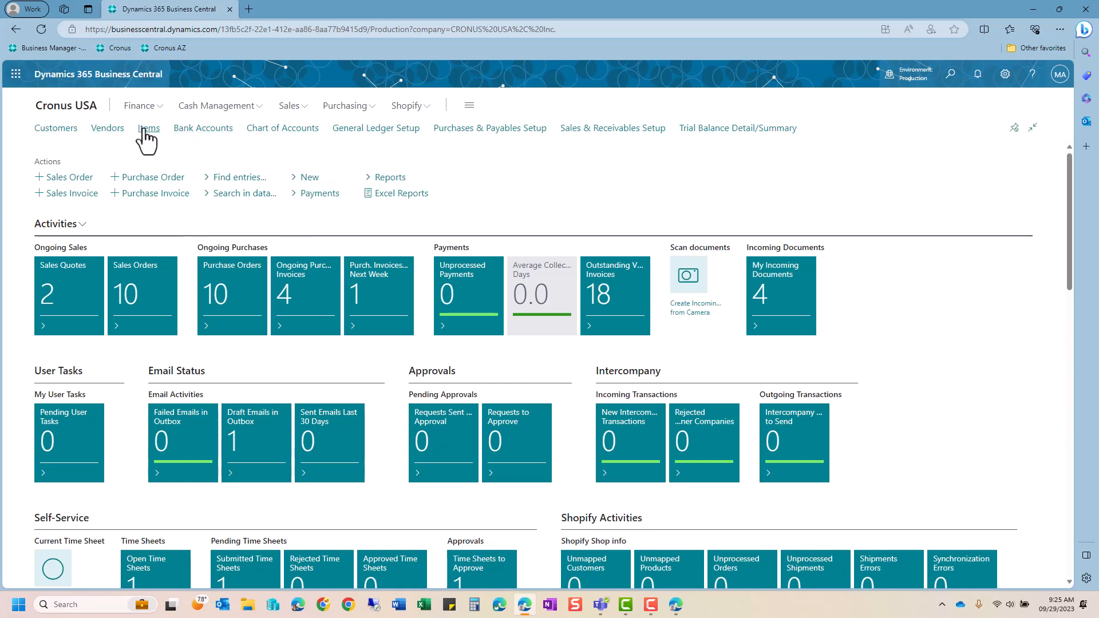
# Step: Open the Progressive Home Furnishings vendor card from the Vendors list, with the list's filter pane closed
pyautogui.click(64, 177)
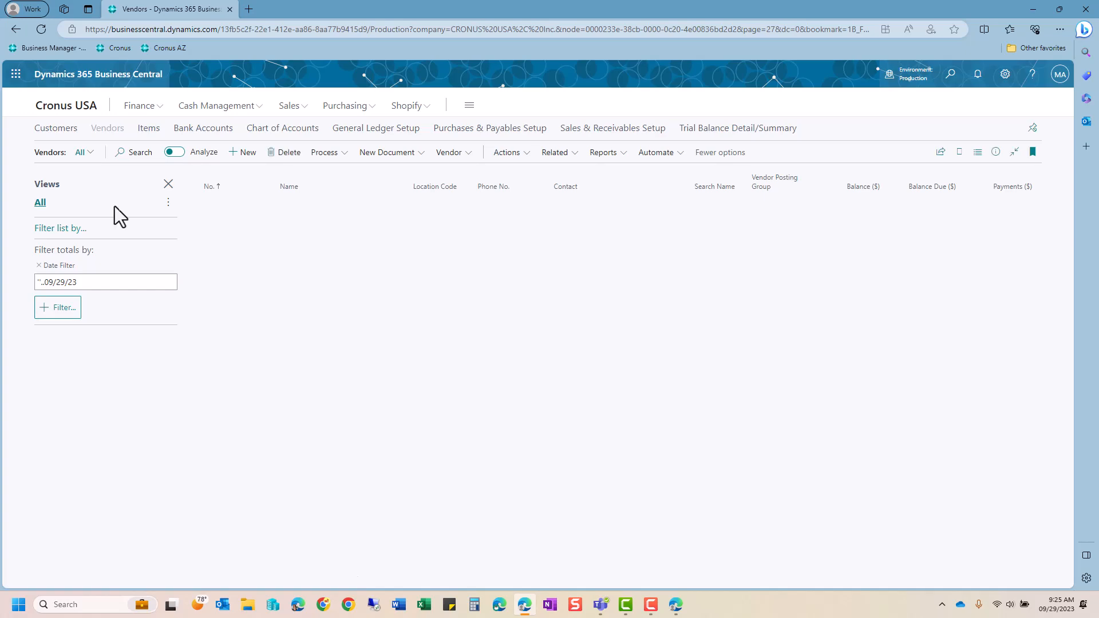
pyautogui.click(168, 184)
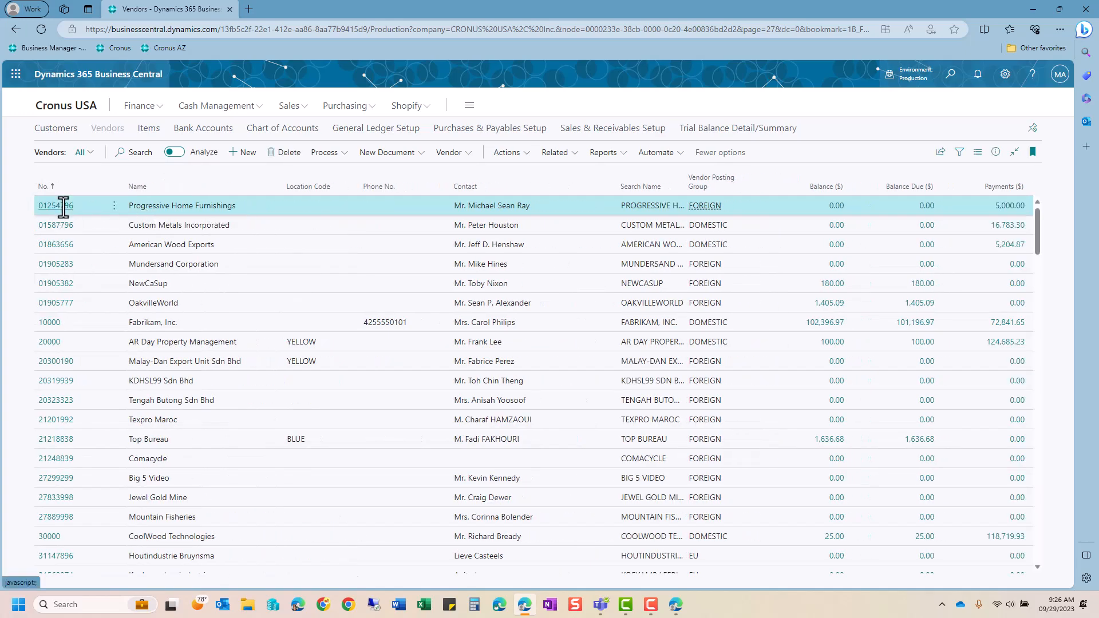
pyautogui.click(57, 206)
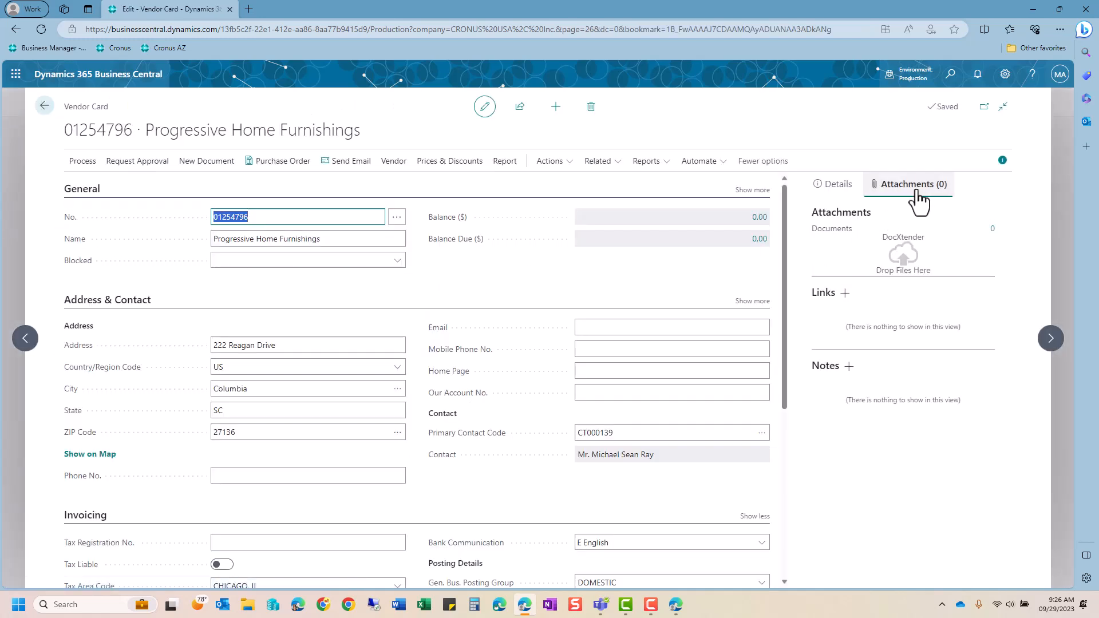
# Step: Hide the vendor card's FactBox pane and view the additional General fields before collapsing them again
pyautogui.click(1002, 163)
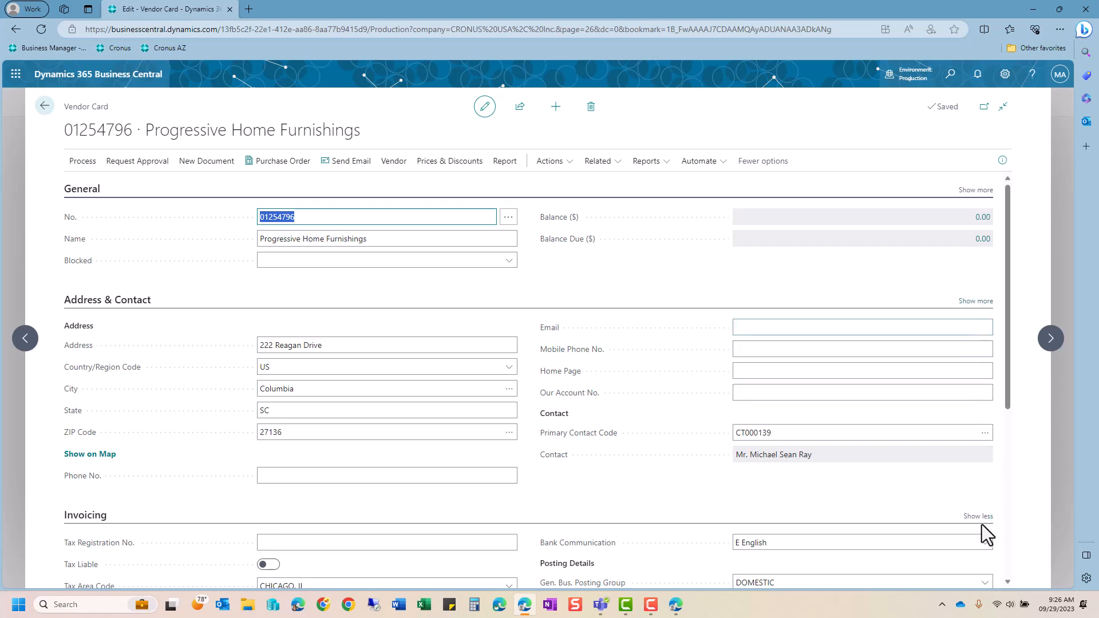
pyautogui.click(979, 191)
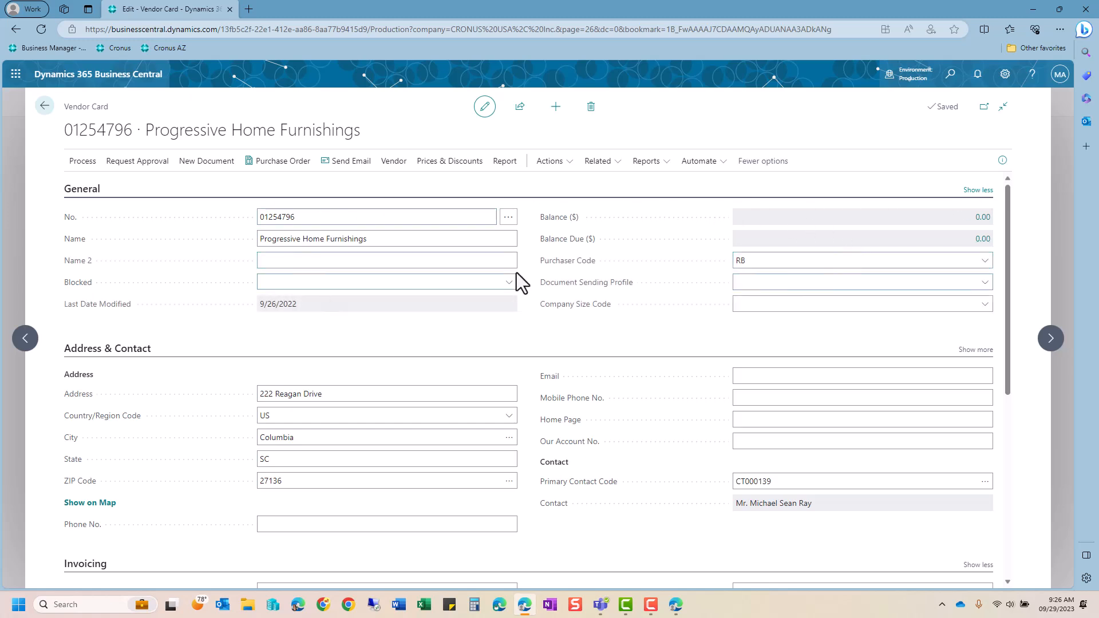
pyautogui.click(977, 191)
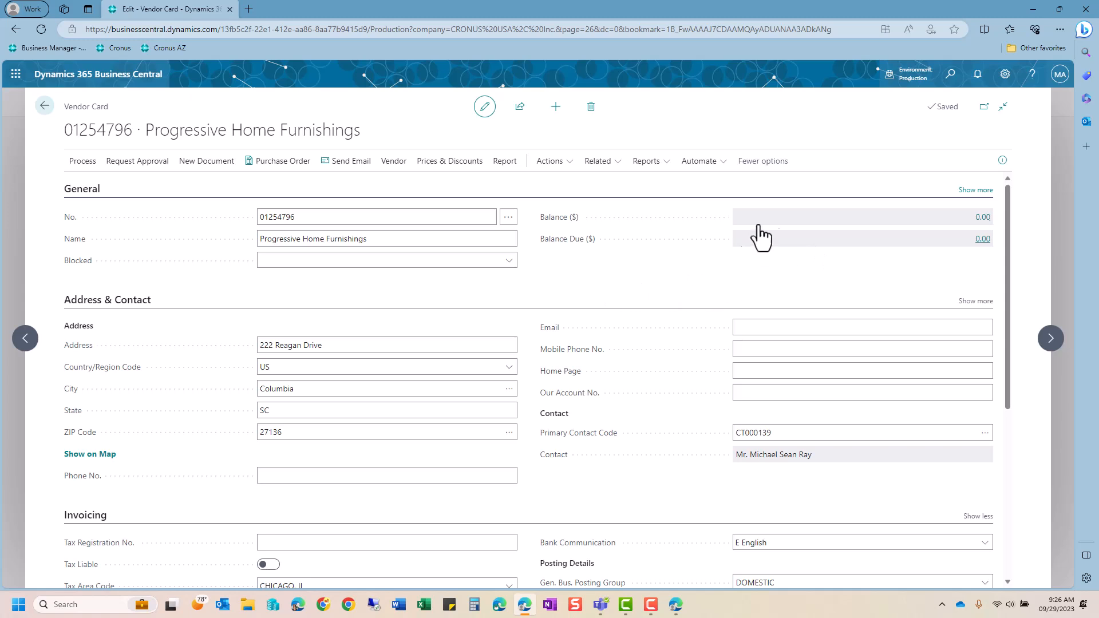
# Step: Start personalizing the Vendor Card and expand the additional fields in the General section
pyautogui.click(1004, 74)
pyautogui.click(930, 156)
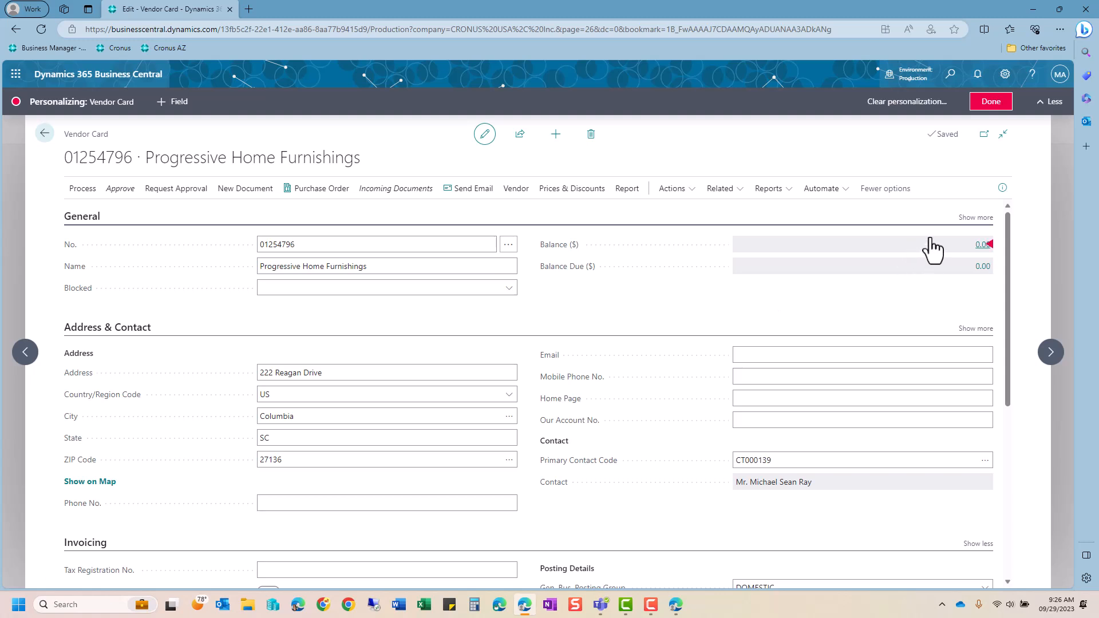
pyautogui.click(975, 218)
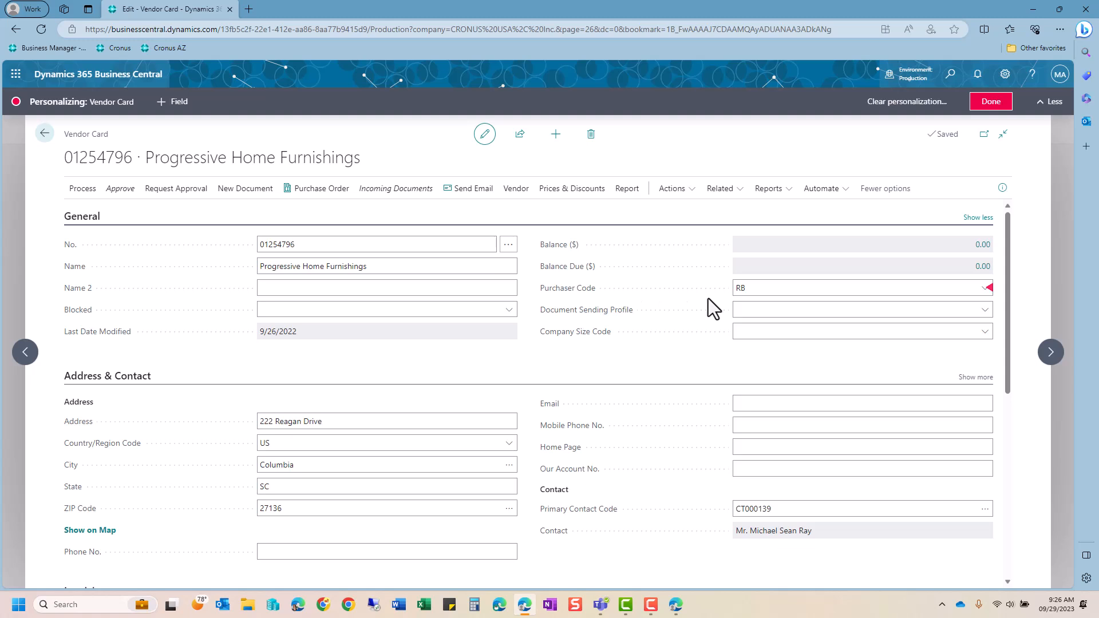
# Step: Examine the personalization options of the Purchaser Code and Balance ($) fields in the General section
pyautogui.click(989, 288)
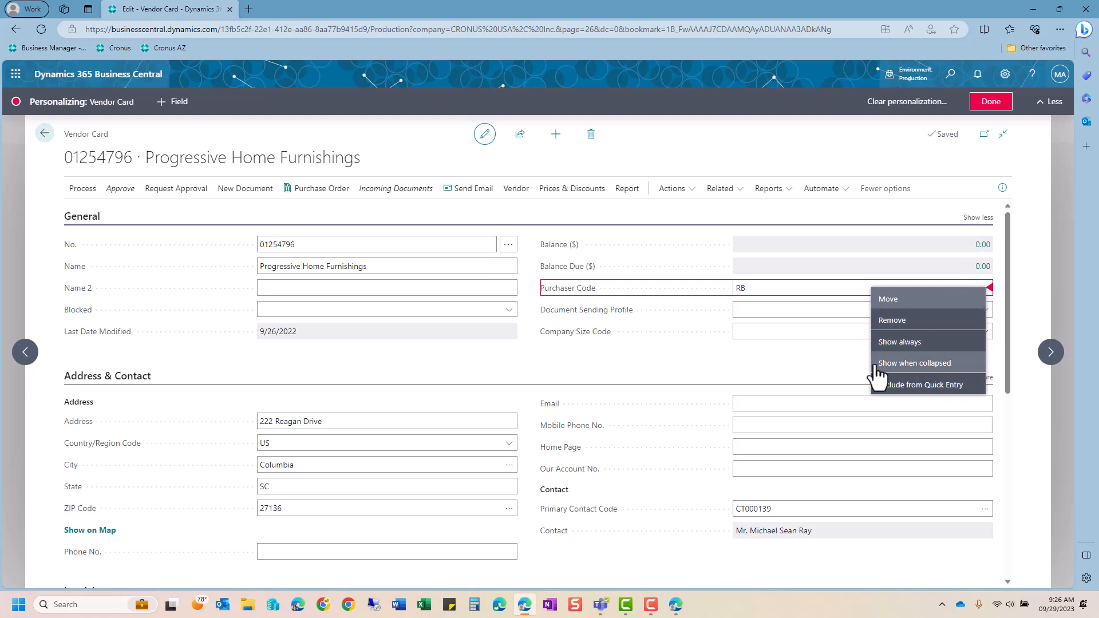
pyautogui.click(770, 244)
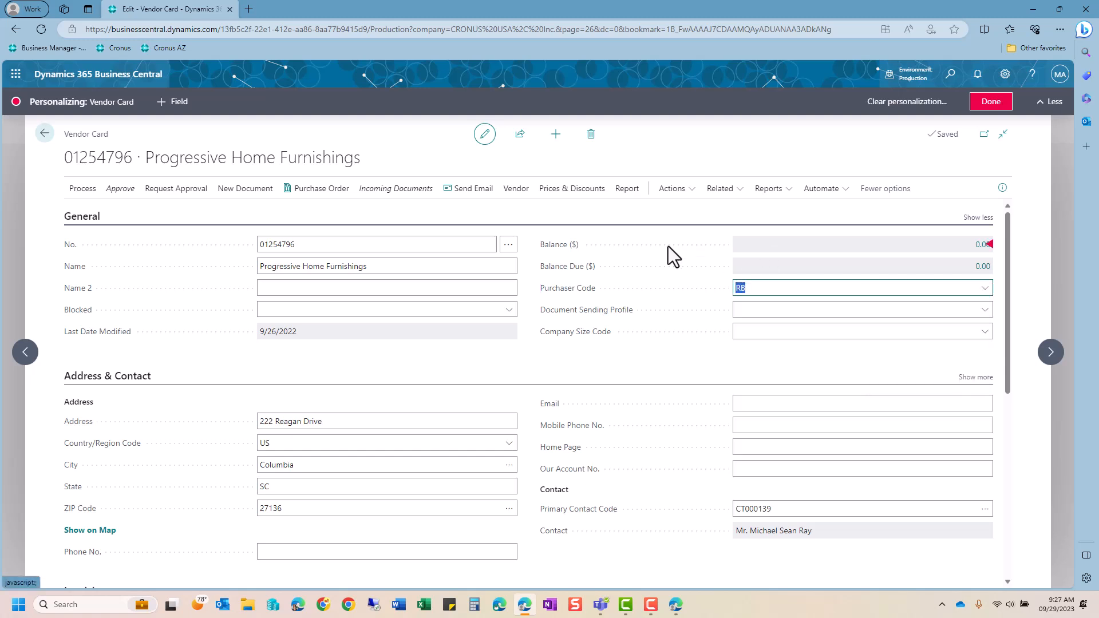
pyautogui.click(989, 246)
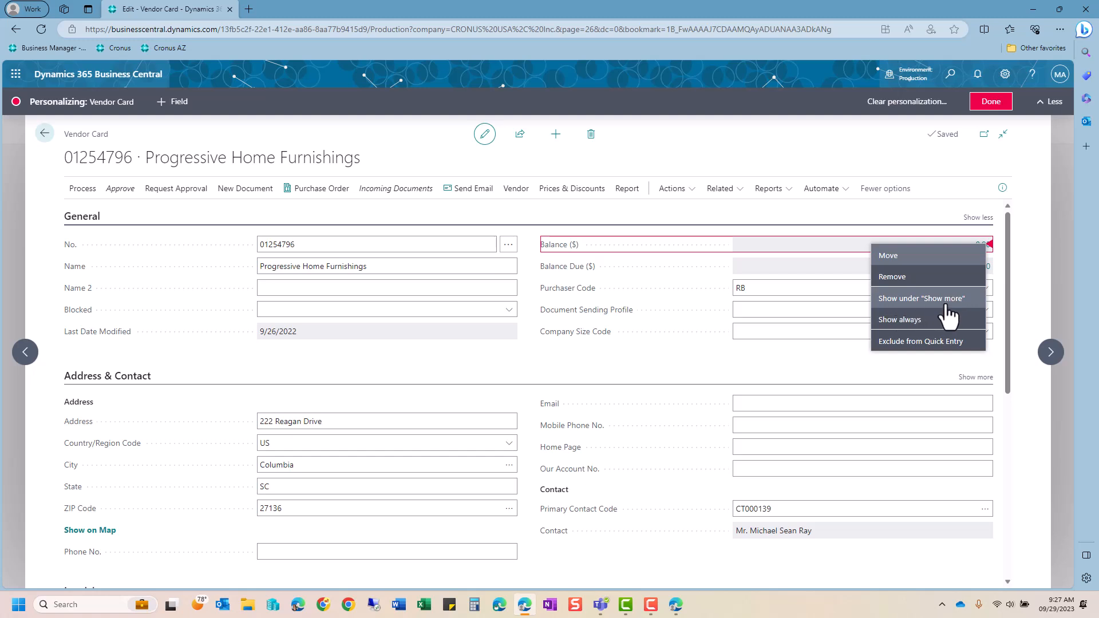
pyautogui.click(657, 293)
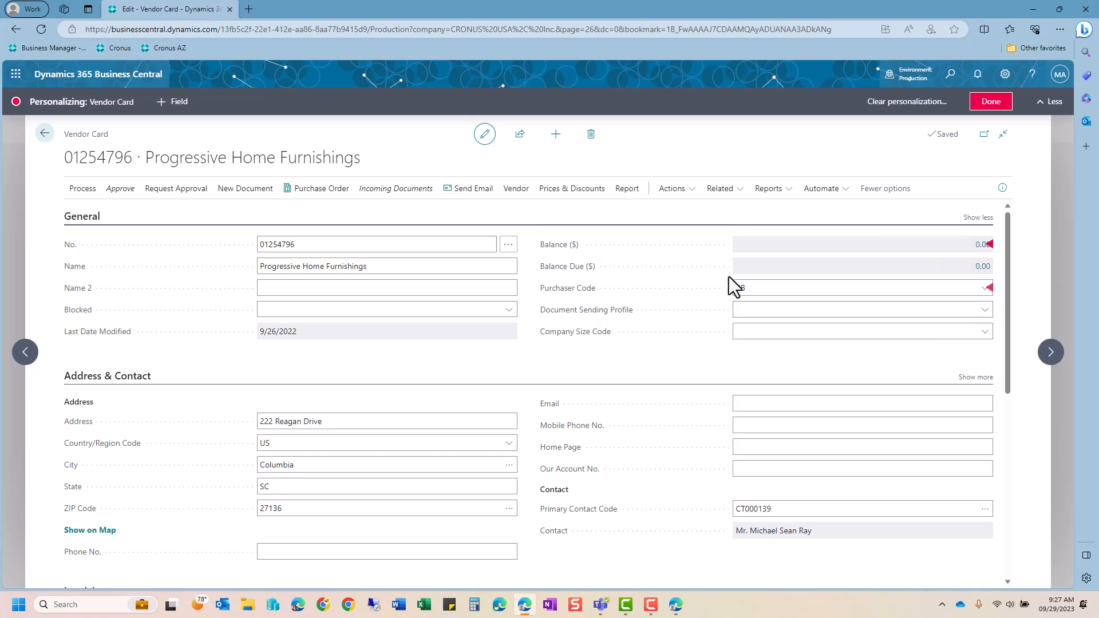
# Step: Set Balance Due ($) to show only under "Show more", and check it by collapsing and re-expanding the General section
pyautogui.click(990, 266)
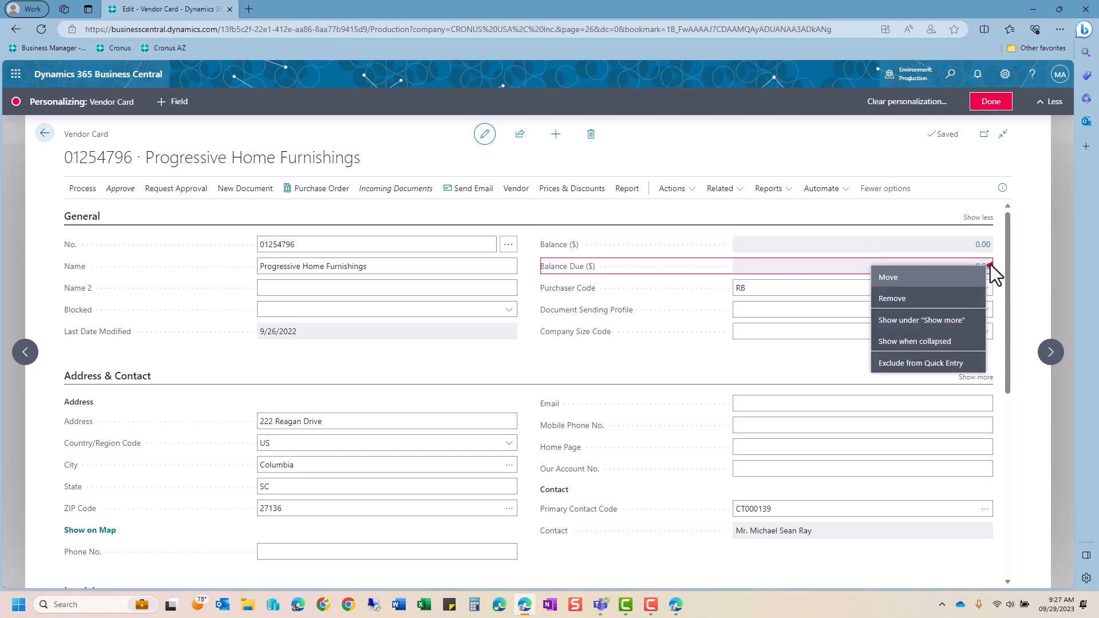
pyautogui.click(952, 328)
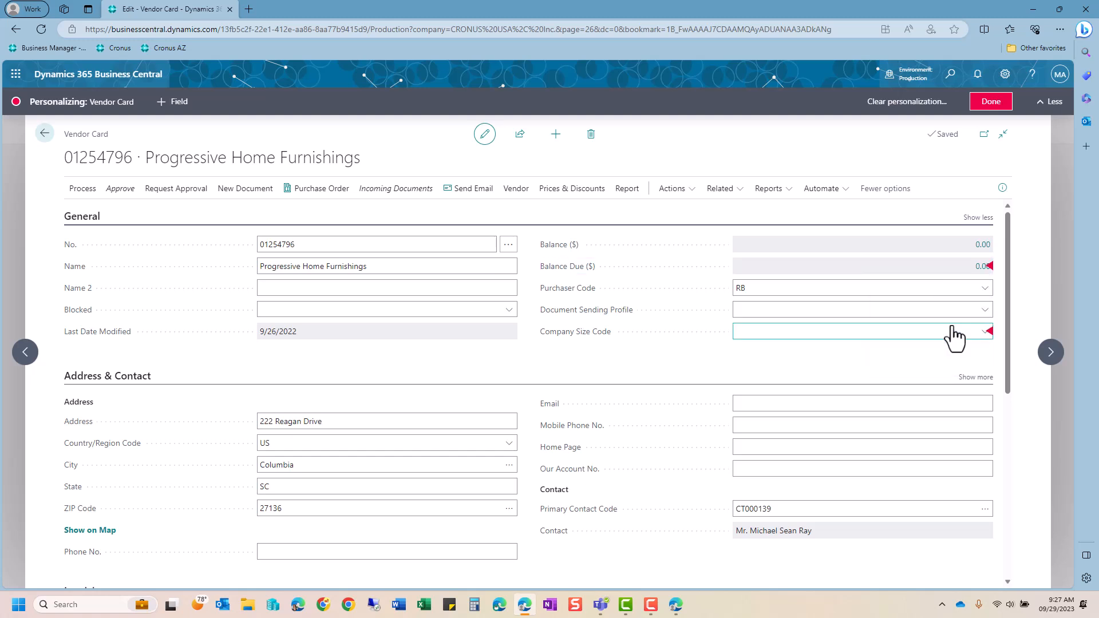
pyautogui.click(978, 218)
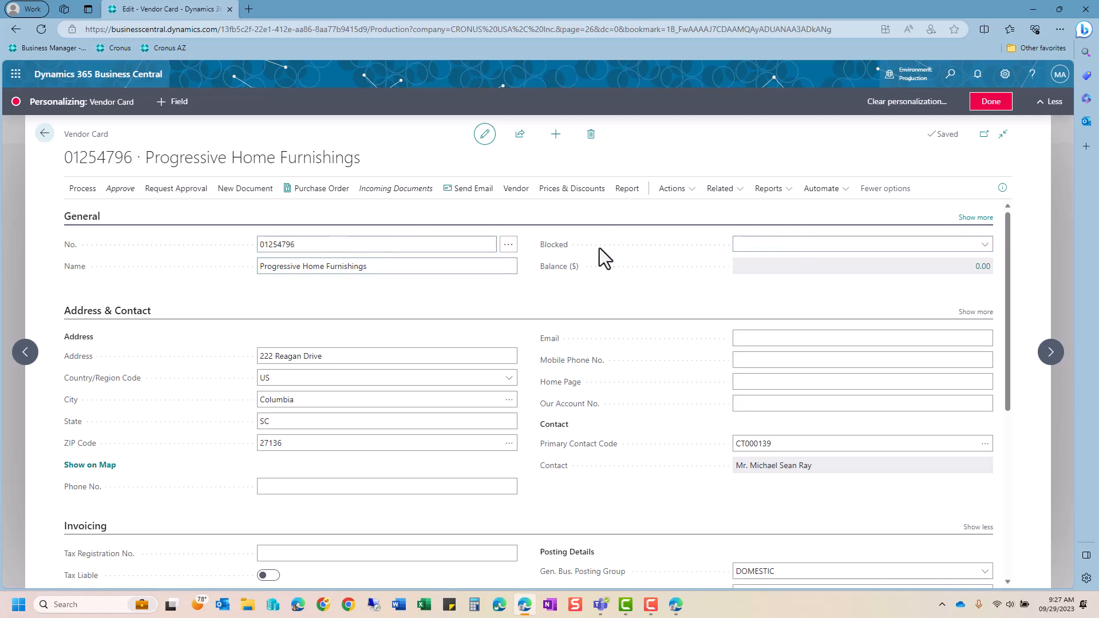
pyautogui.click(976, 218)
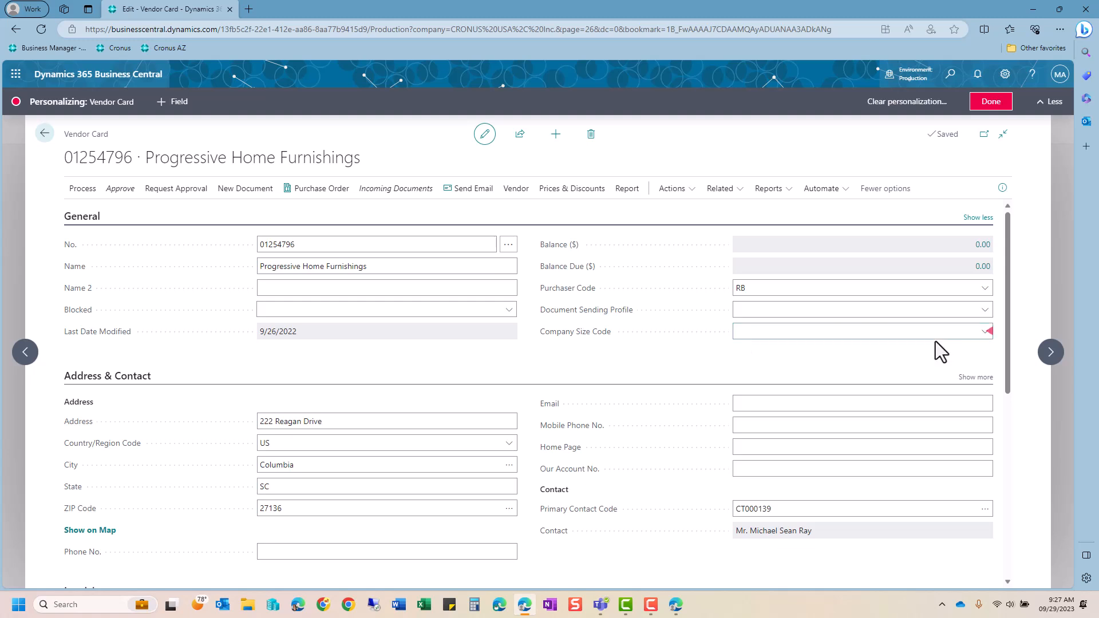
# Step: Remove the Company Size Code field from General and add it back below Document Sending Profile by searching the available fields for "compa"
pyautogui.click(988, 332)
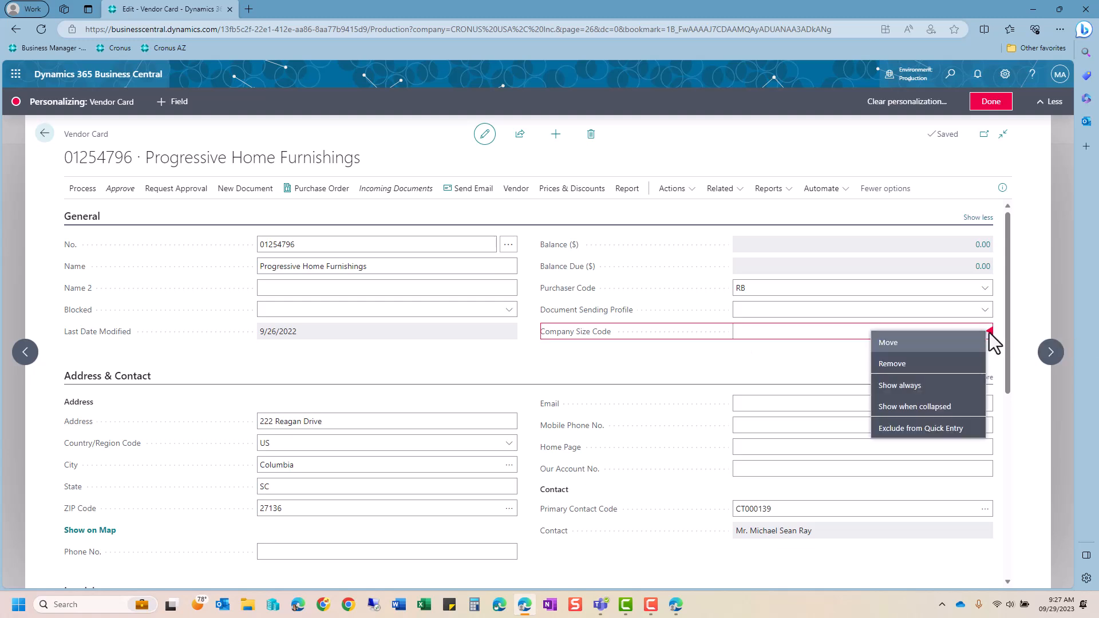
pyautogui.click(945, 365)
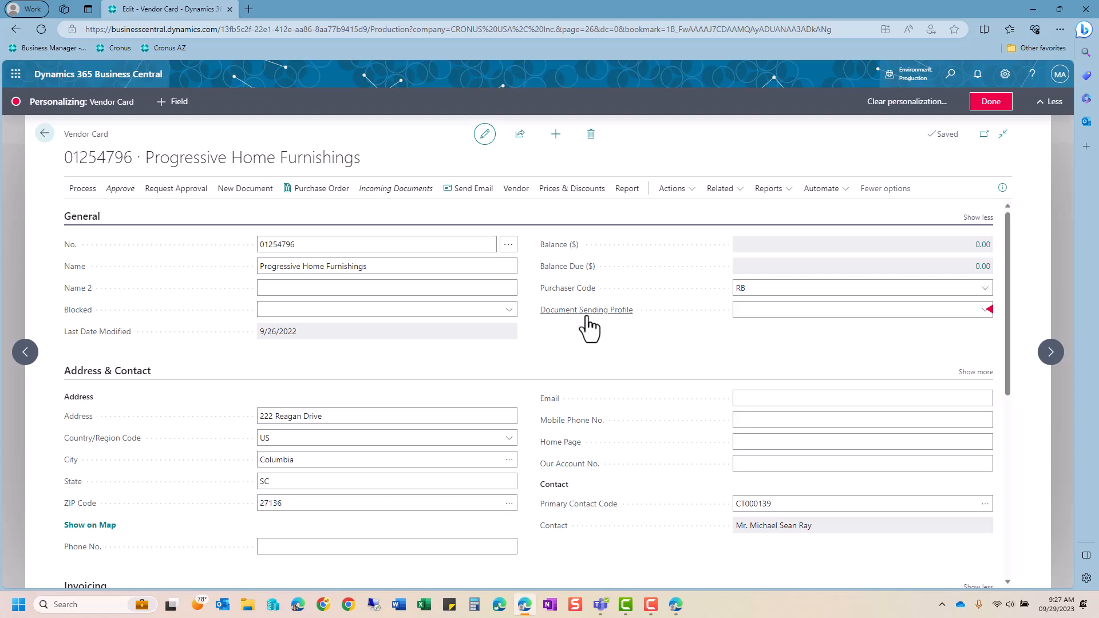
pyautogui.click(174, 105)
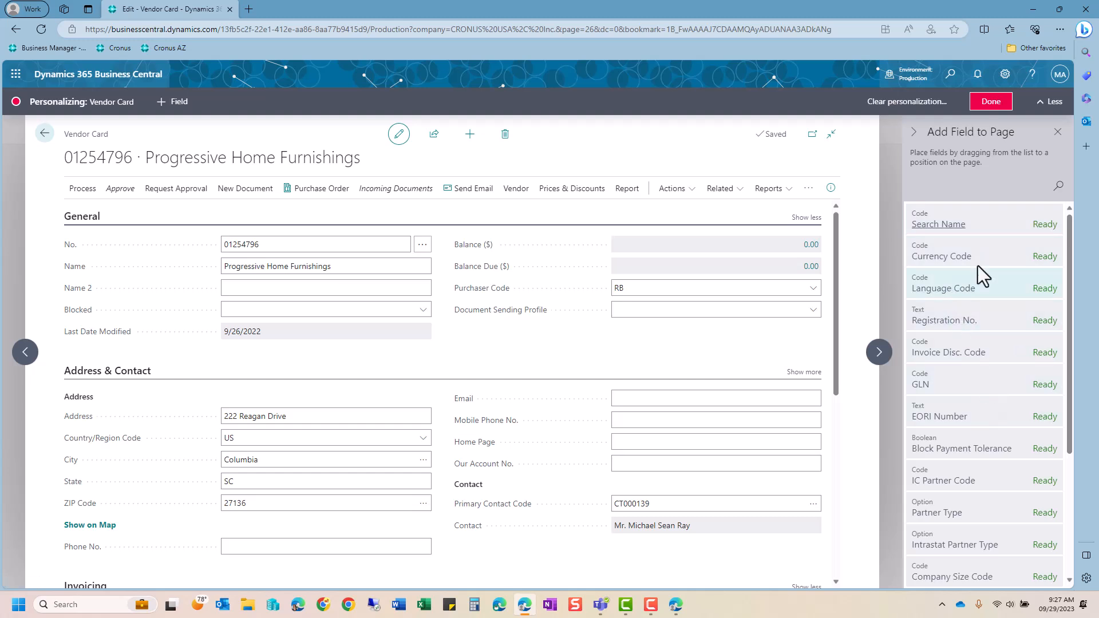
pyautogui.click(1059, 187)
pyautogui.write('compa')
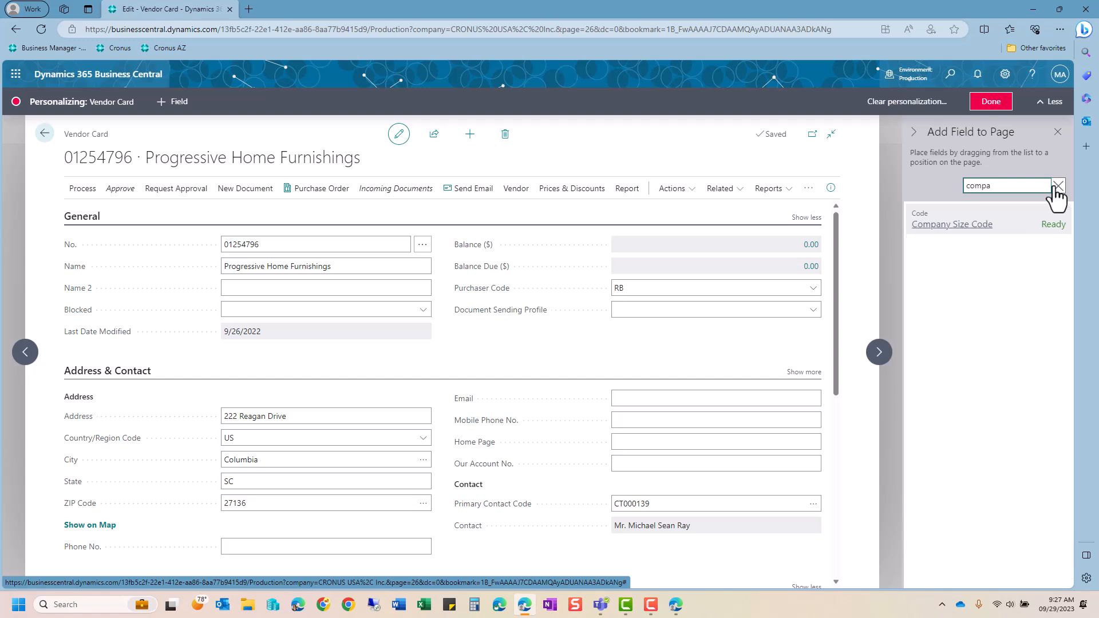
pyautogui.moveTo(961, 226); pyautogui.dragTo(643, 345)
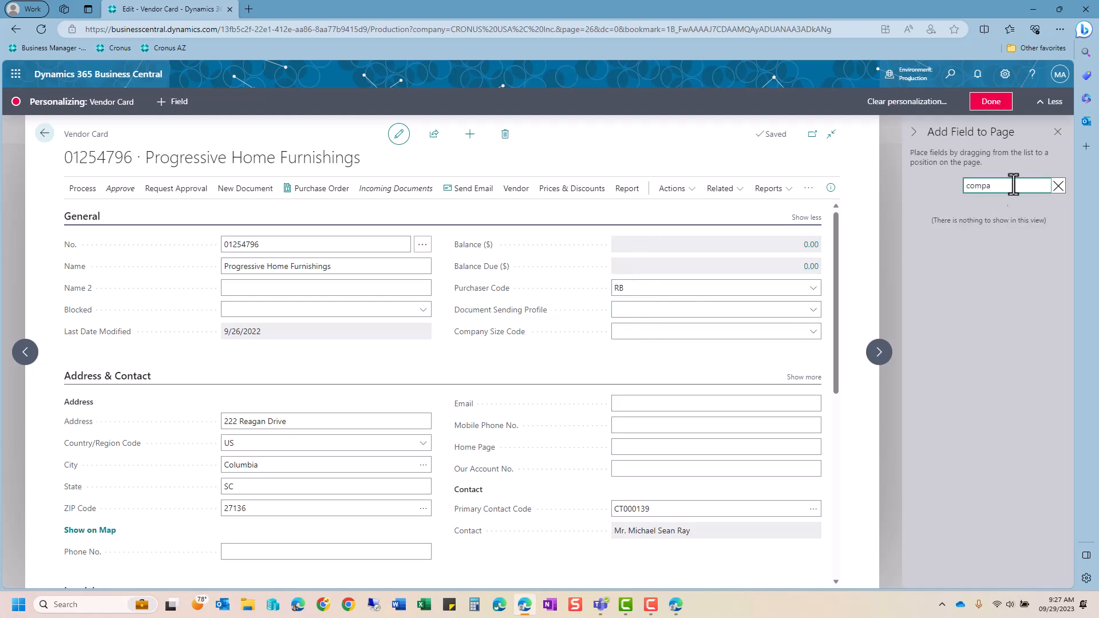
# Step: Clear the field search, add Currency Code below Our Account No. in Address & Contact, and finish personalizing
pyautogui.click(1058, 191)
pyautogui.moveTo(953, 266); pyautogui.dragTo(652, 563)
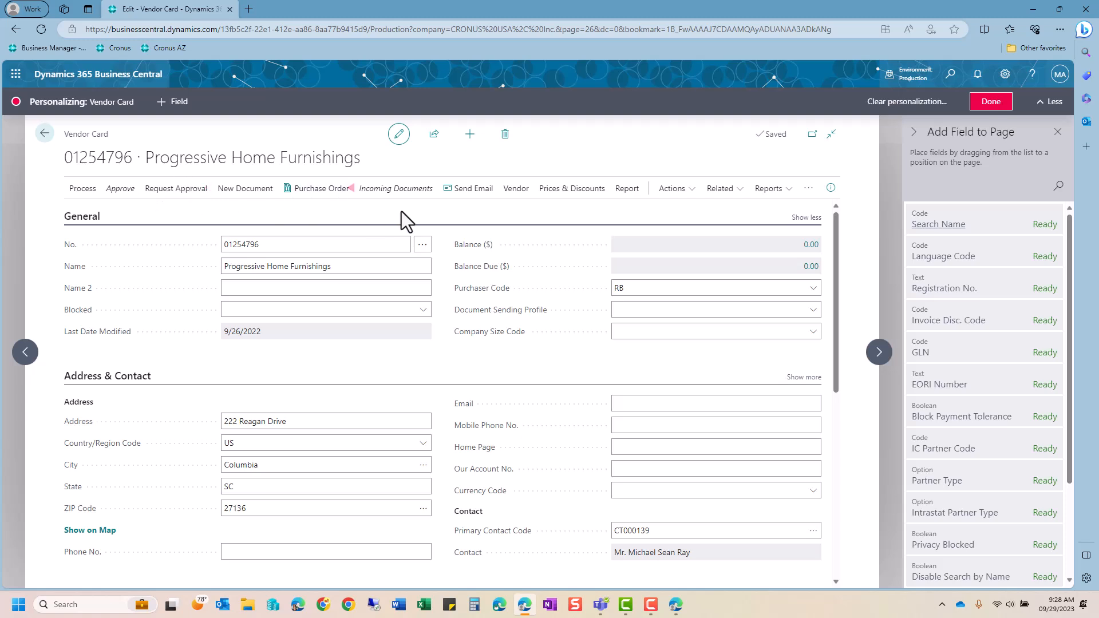
pyautogui.click(991, 113)
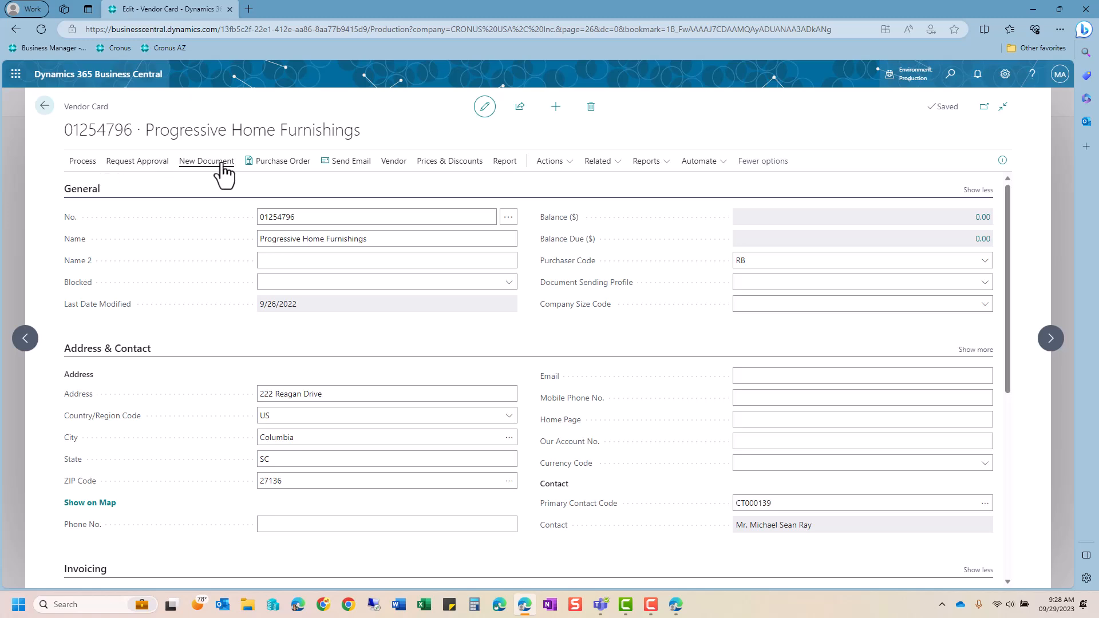
# Step: Personalize the Vendor Card again to hide the Item References action in the Vendor group, and check the Vendor group's own options
pyautogui.click(393, 164)
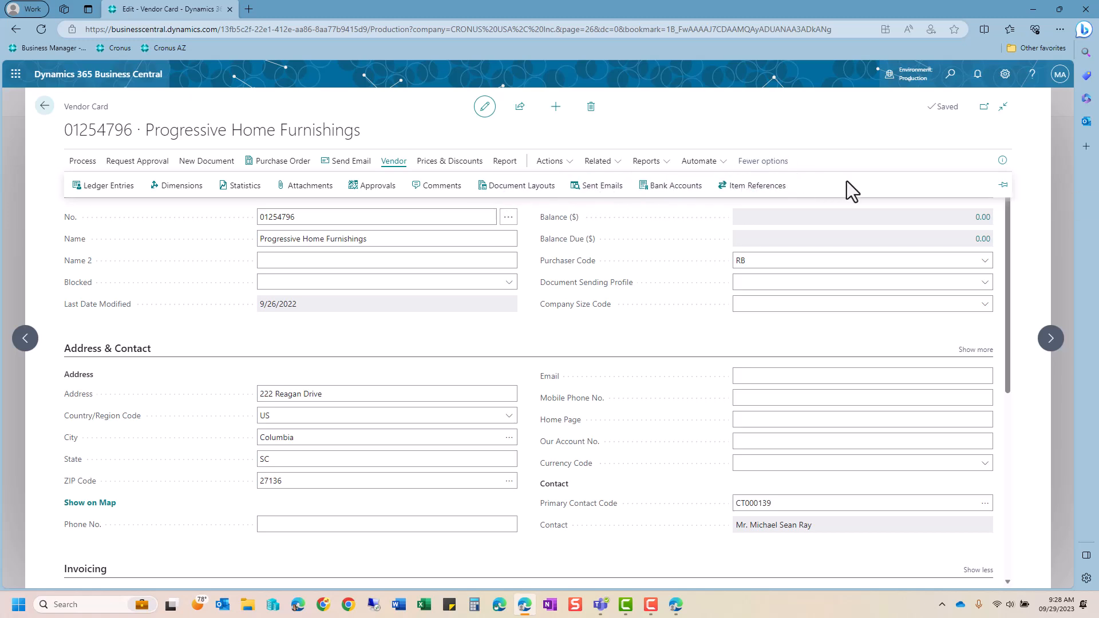
pyautogui.click(1005, 74)
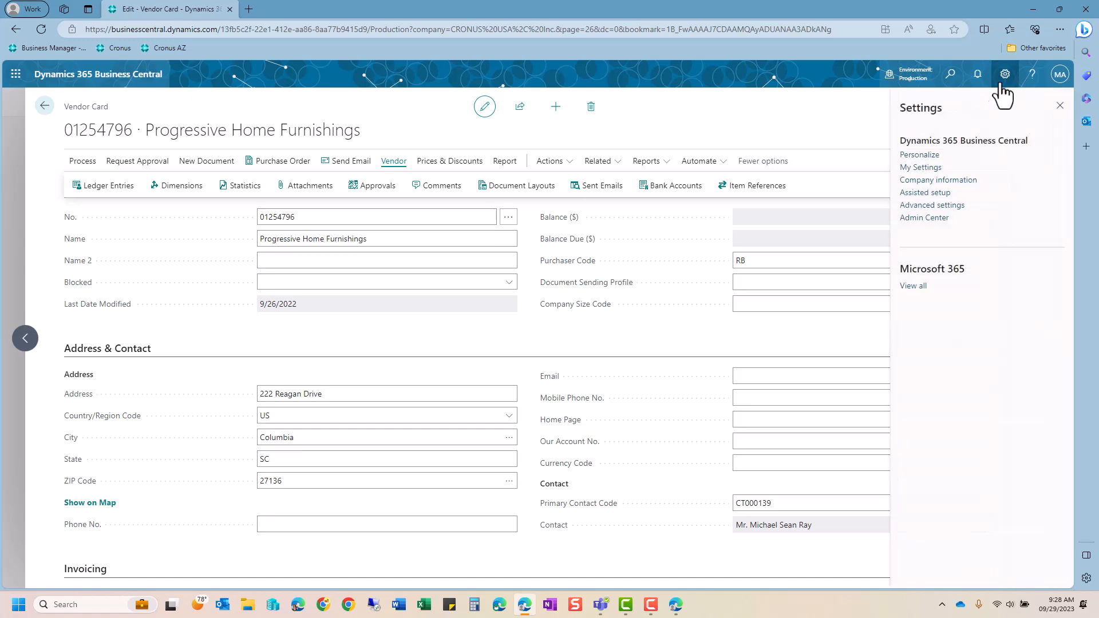
pyautogui.click(933, 155)
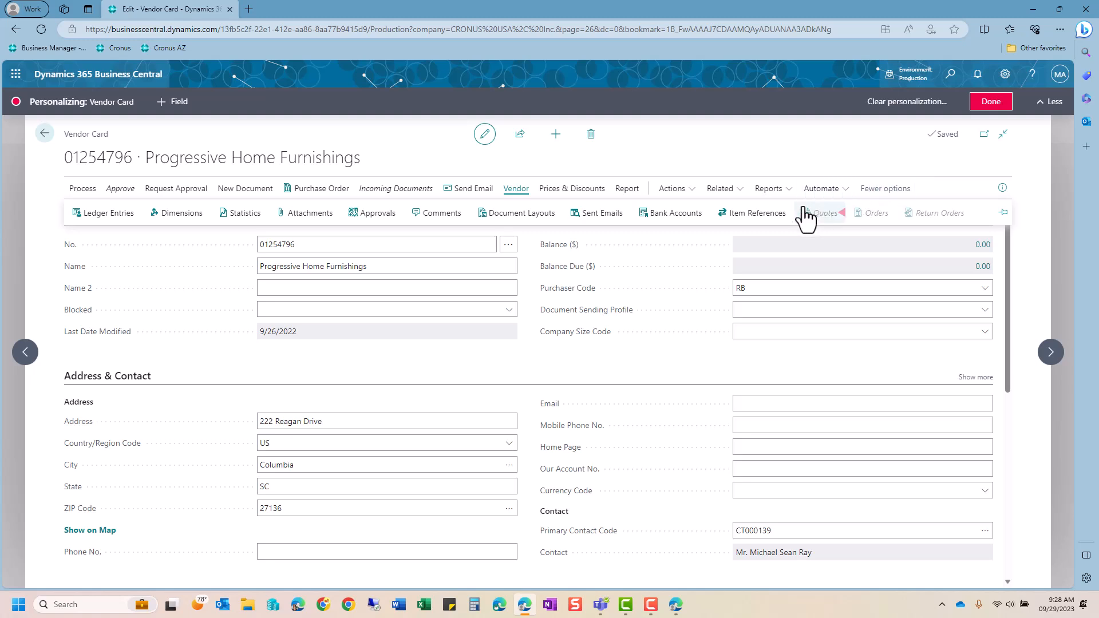
pyautogui.click(789, 214)
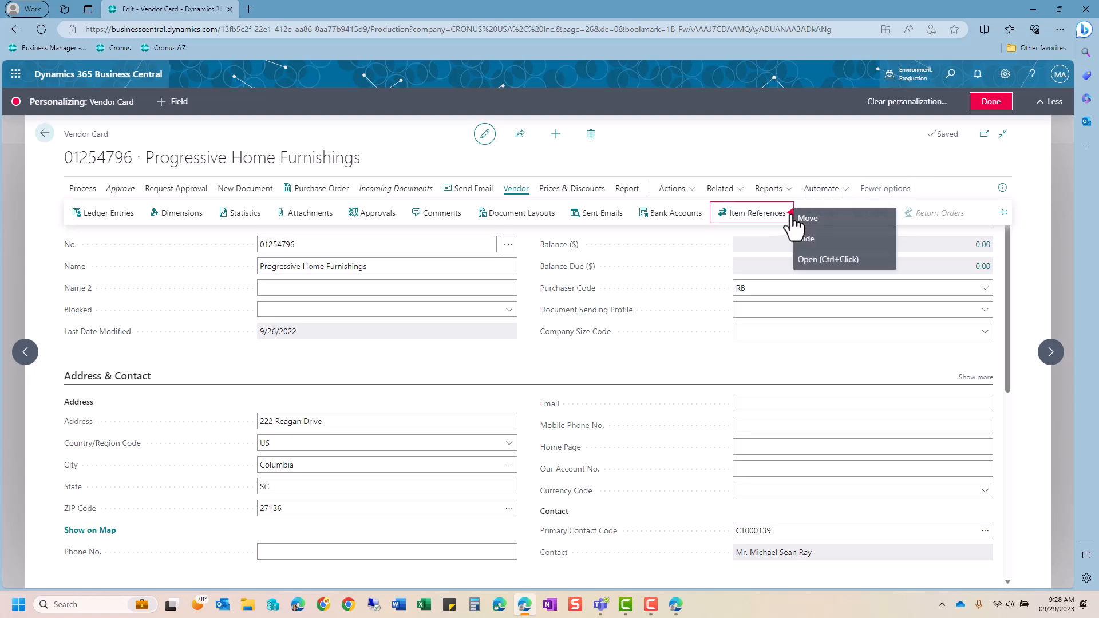
pyautogui.click(804, 241)
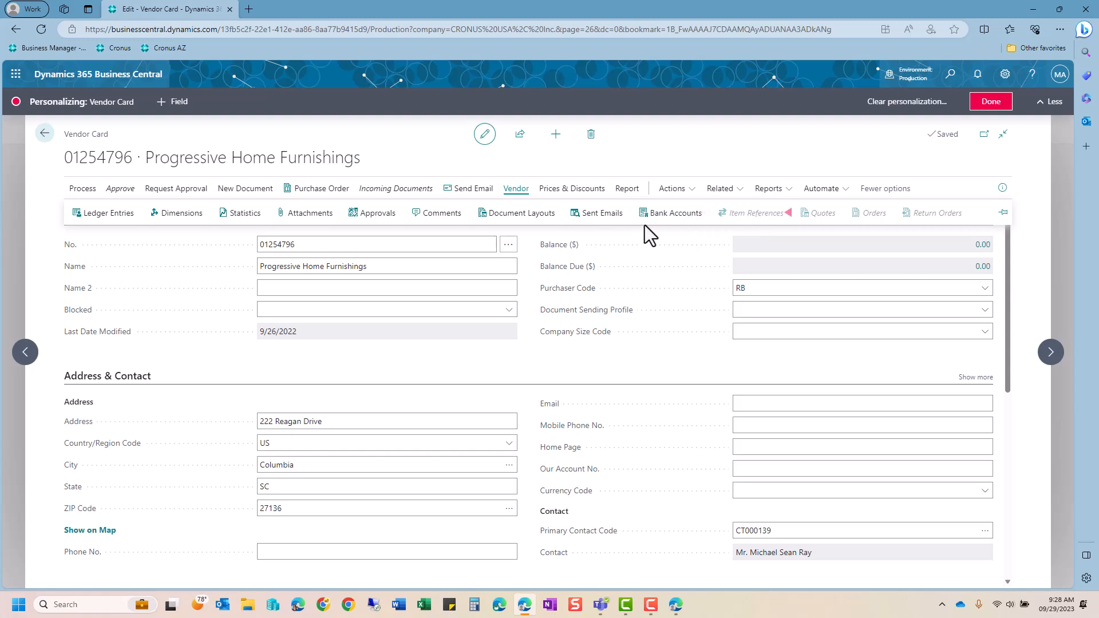
pyautogui.moveTo(523, 204)
pyautogui.click(530, 193)
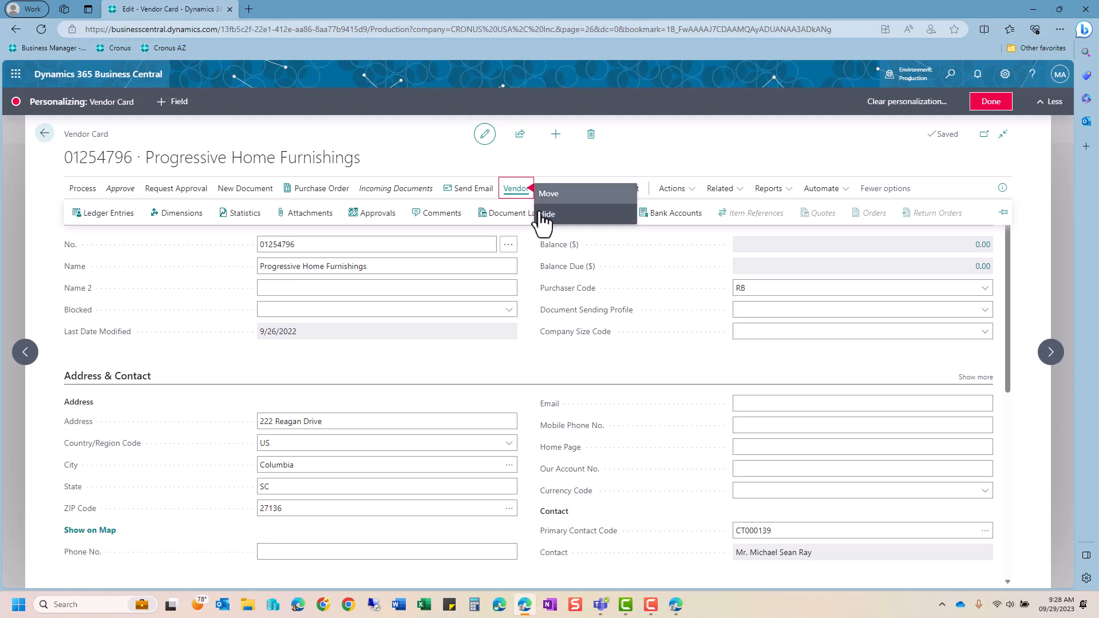
pyautogui.click(616, 155)
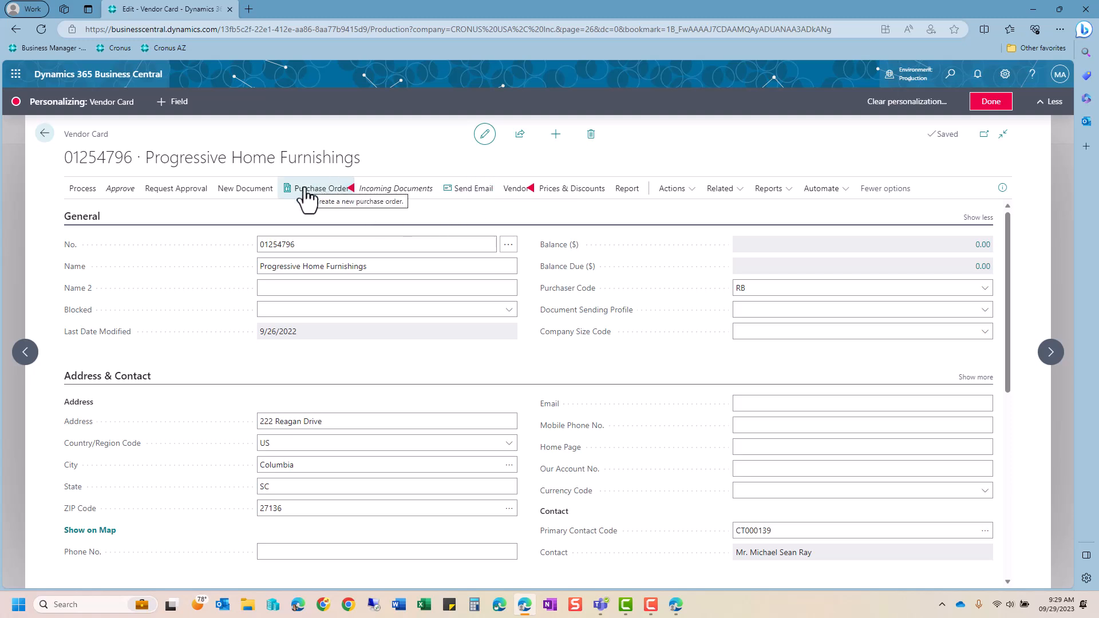
# Step: Move the Purchase Invoice action out of the New Document group to just before Purchase Order on the action bar
pyautogui.click(261, 190)
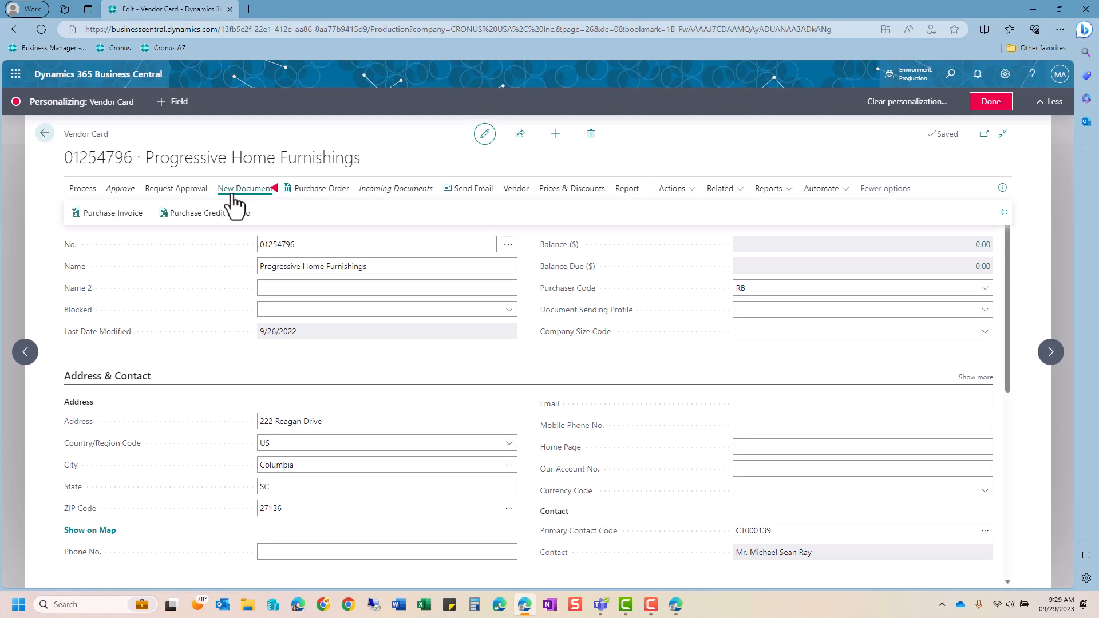
pyautogui.moveTo(109, 213)
pyautogui.mouseDown()
pyautogui.moveTo(295, 195)
pyautogui.moveTo(281, 188)
pyautogui.mouseUp()
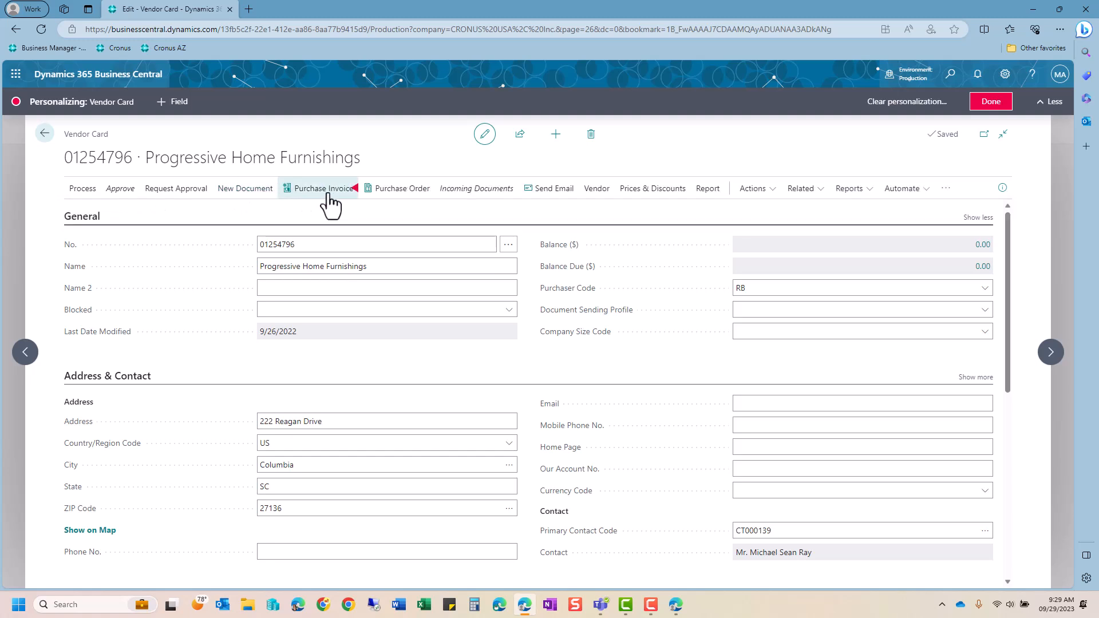
# Step: Examine the Request Approval subgroups and the personalization options of Create Payments among the card's Actions
pyautogui.click(774, 193)
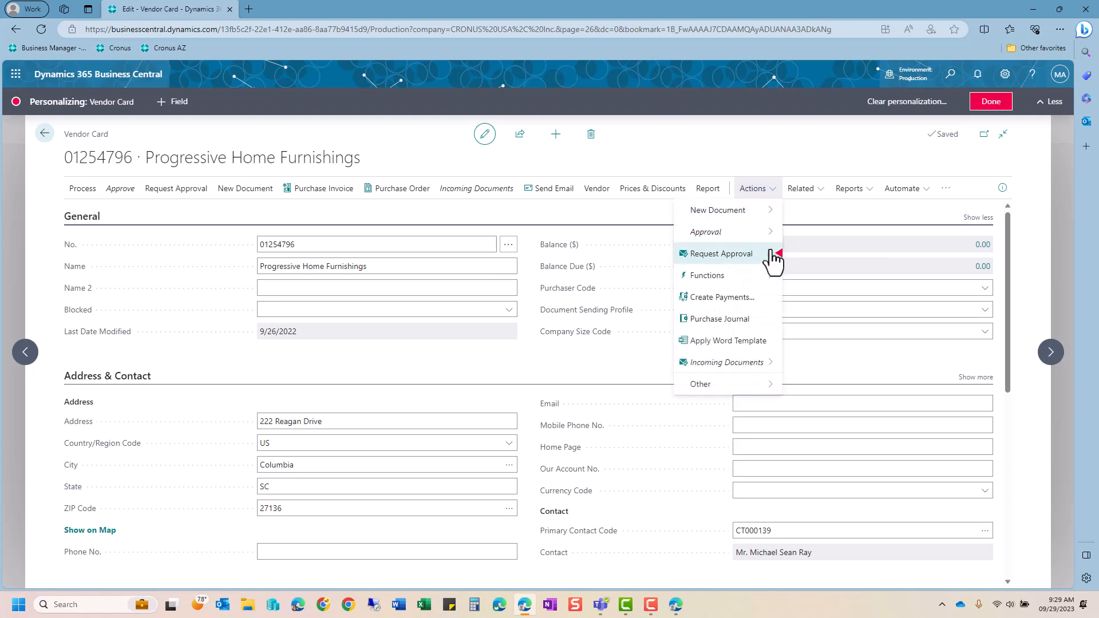
pyautogui.moveTo(776, 260)
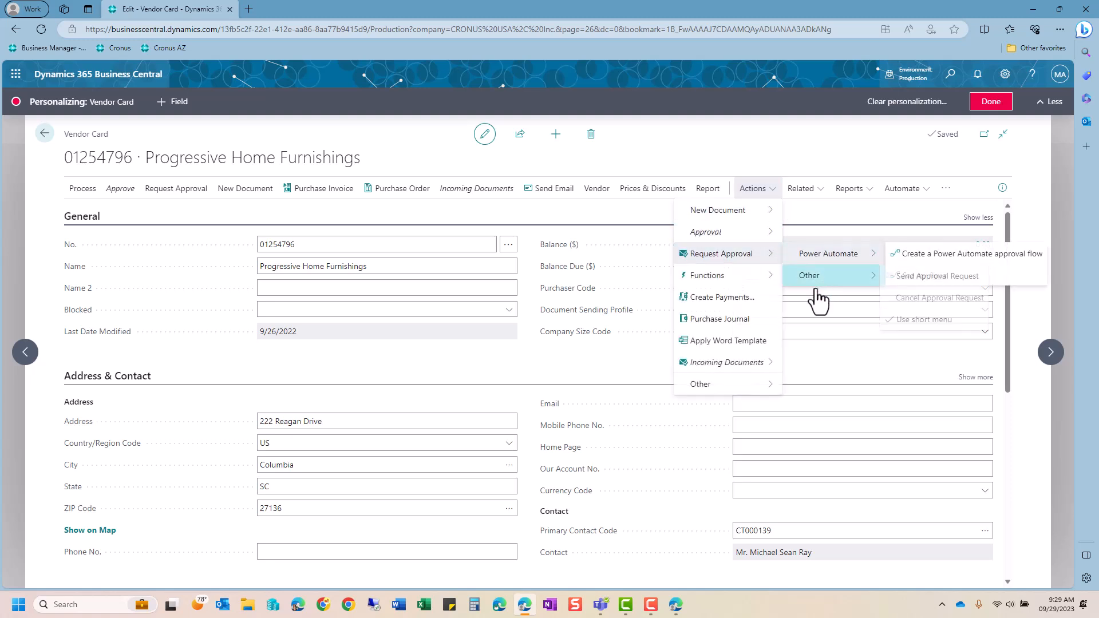
pyautogui.click(780, 300)
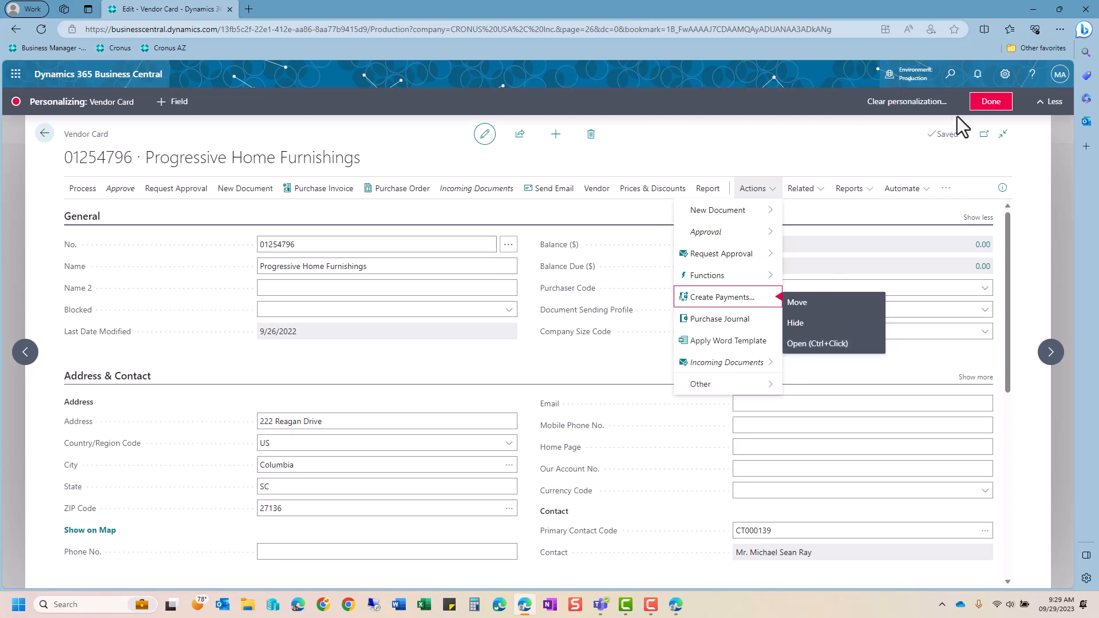
pyautogui.click(767, 135)
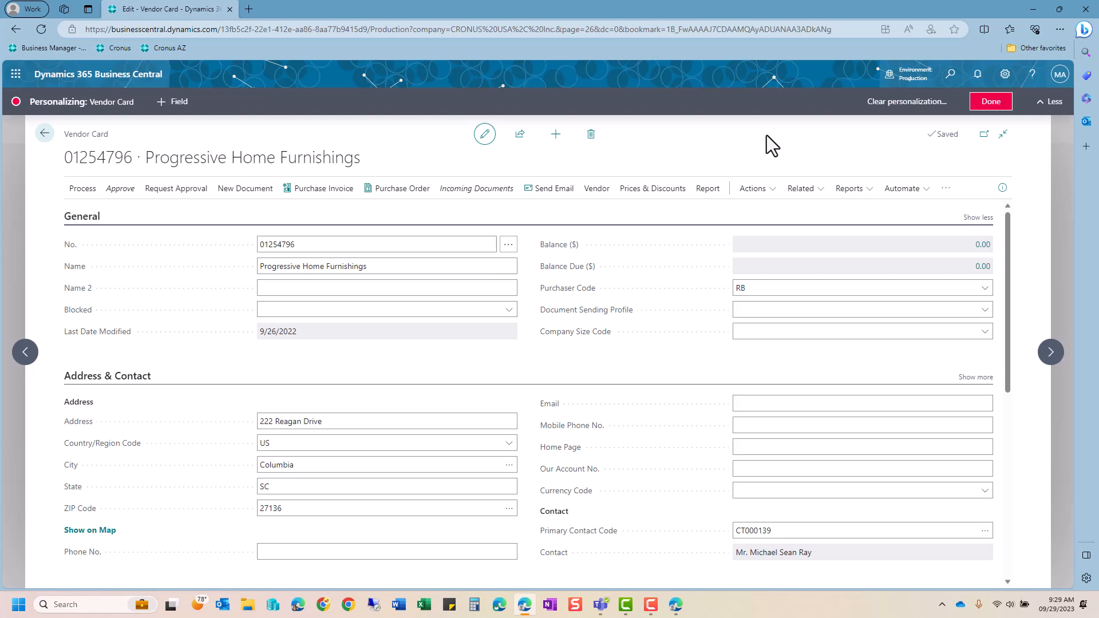
# Step: Finish personalizing the Vendor Card, and review the layout with Address & Contact expanded and General collapsed
pyautogui.click(989, 103)
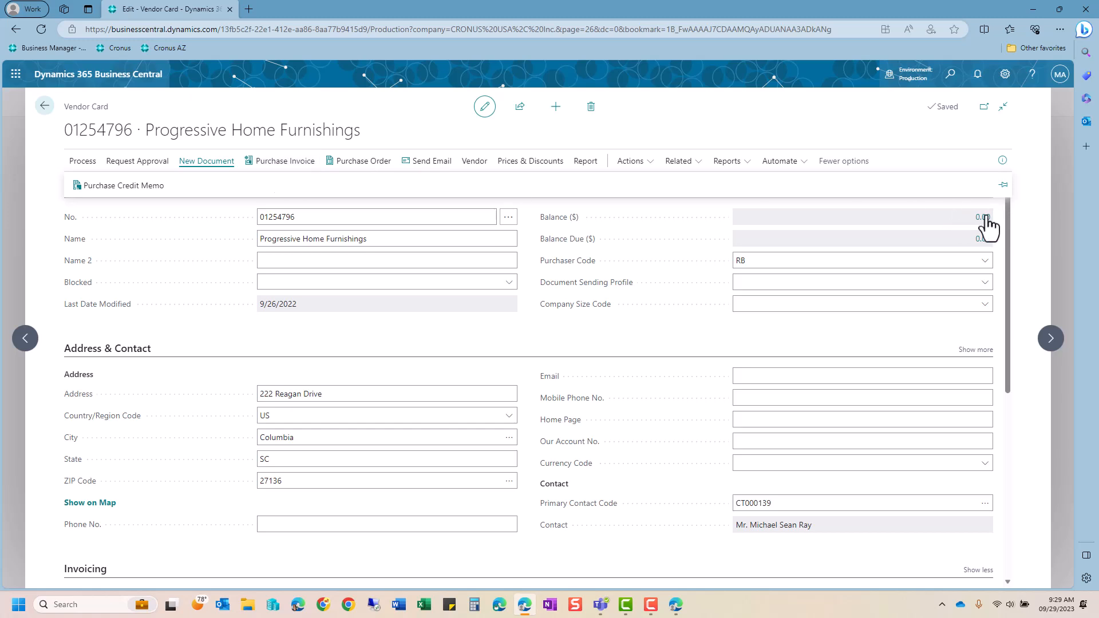
pyautogui.click(955, 370)
pyautogui.click(980, 350)
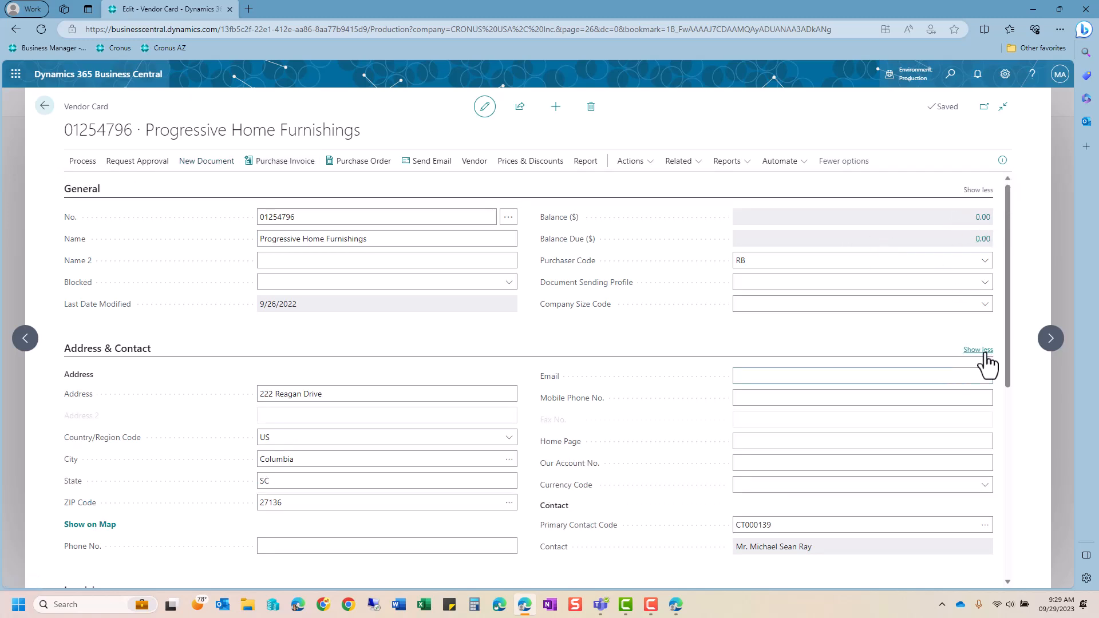
pyautogui.click(971, 190)
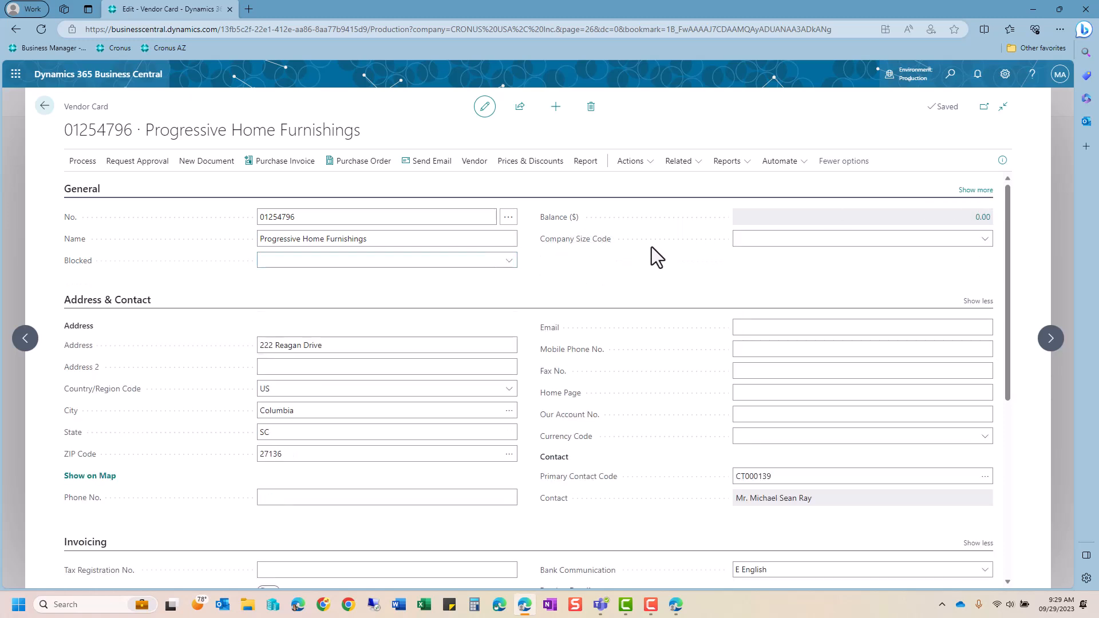
# Step: Reopen the Vendor Card's personalization, view the additional General fields, and close personalization again
pyautogui.click(1005, 73)
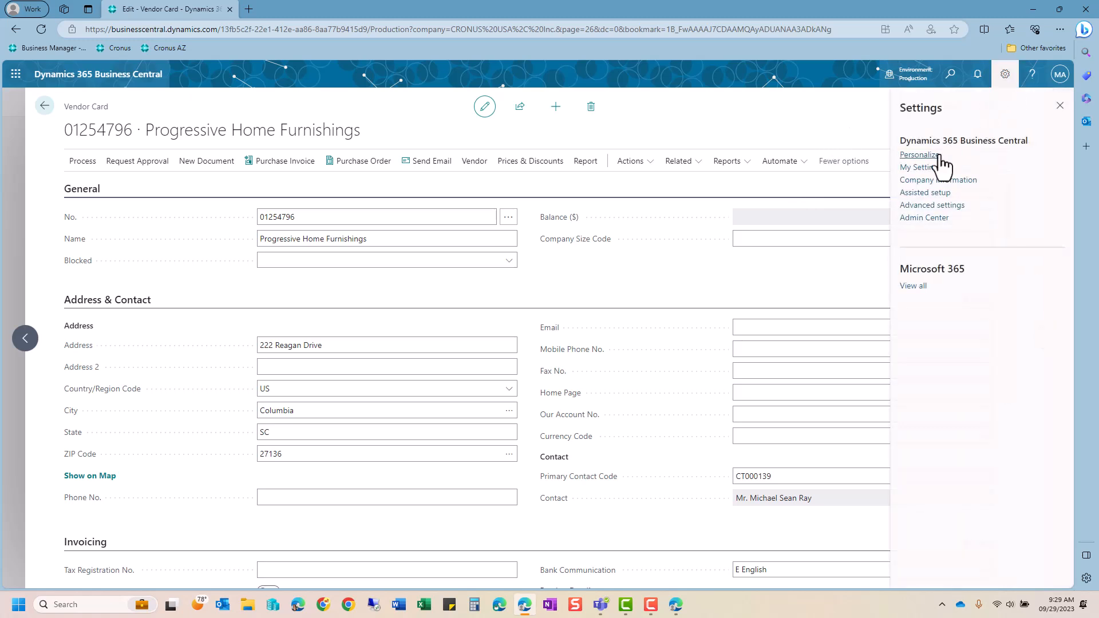
pyautogui.click(937, 155)
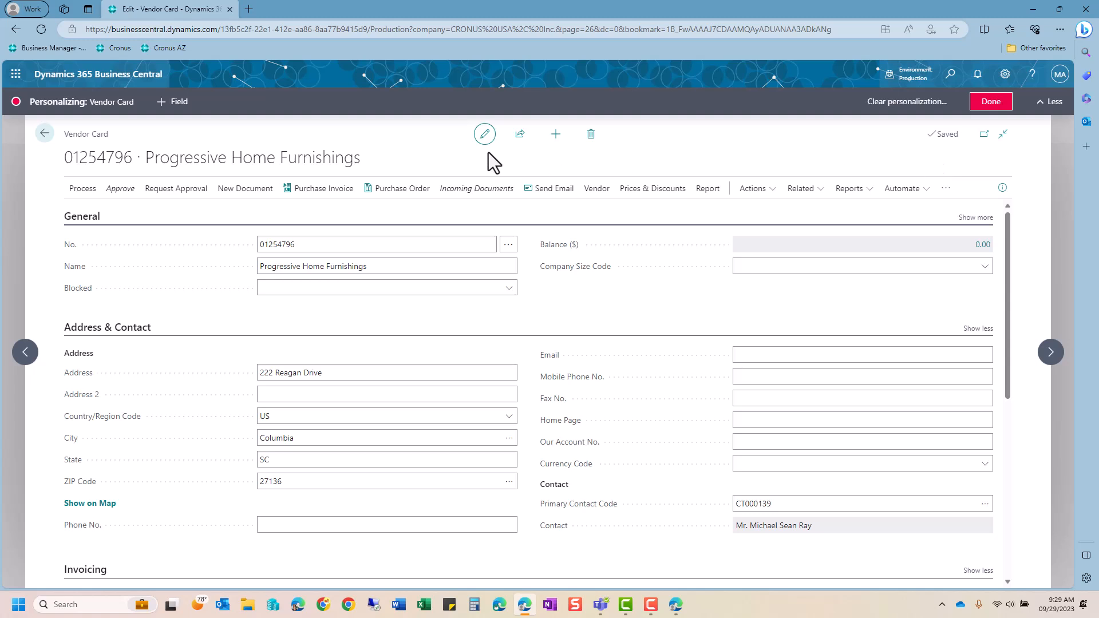
pyautogui.click(976, 217)
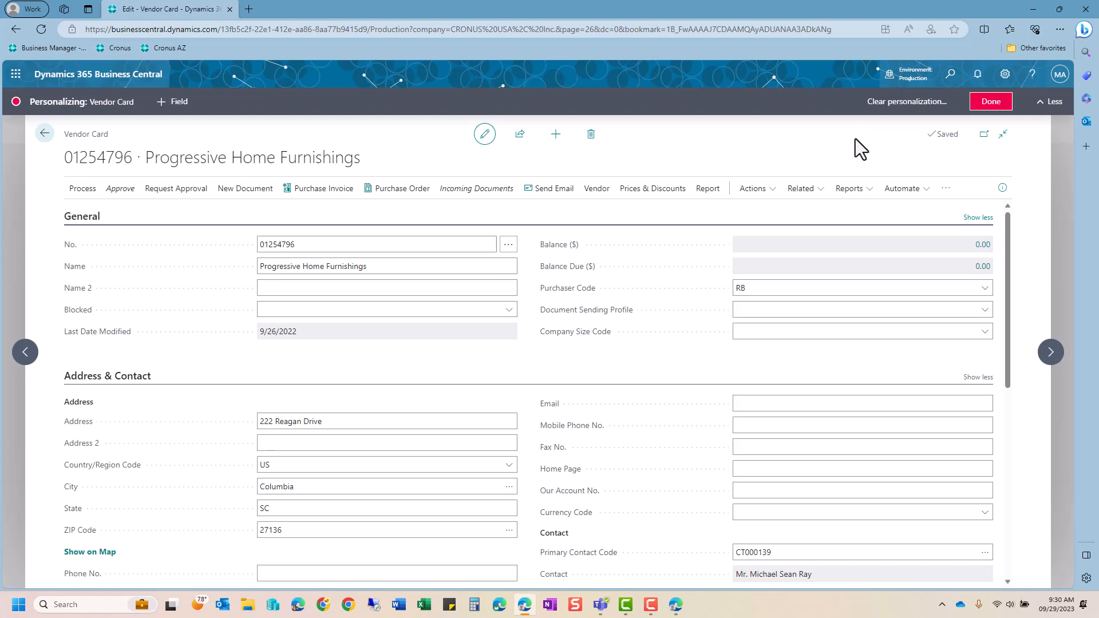
pyautogui.click(982, 103)
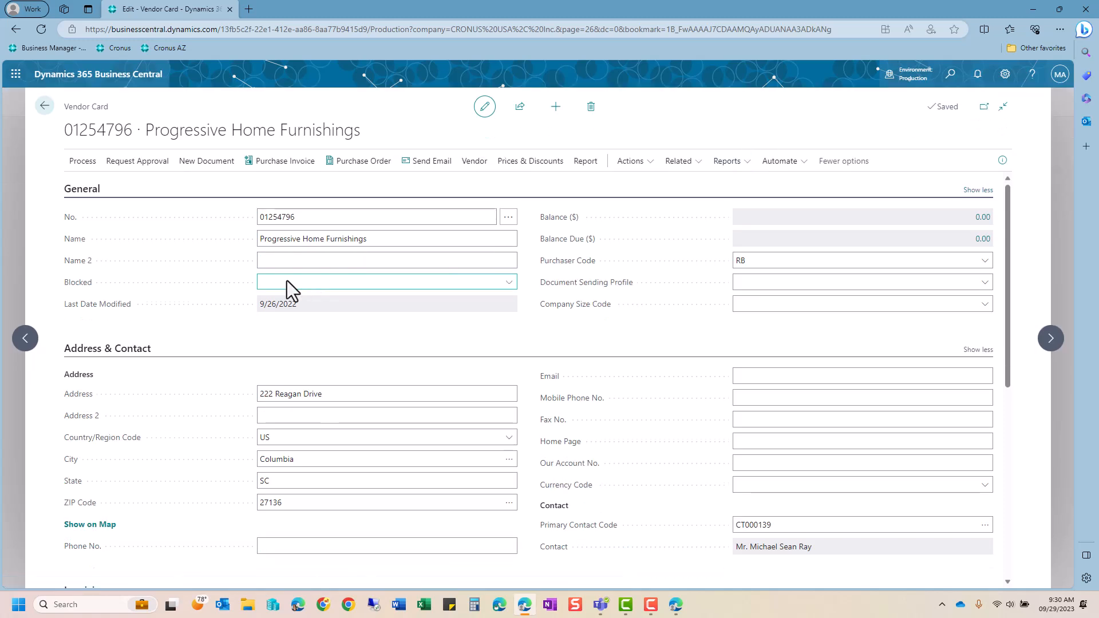
# Step: Collapse the Address & Contact and Invoicing sections of the Vendor Card
pyautogui.scroll(-2, 133, 330)
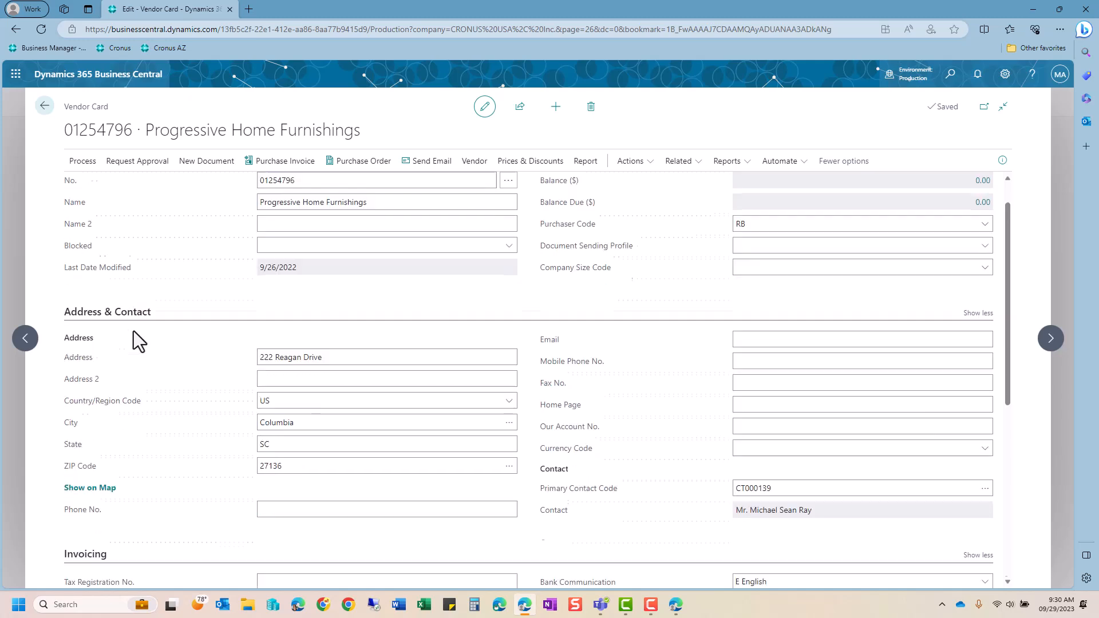
pyautogui.click(122, 226)
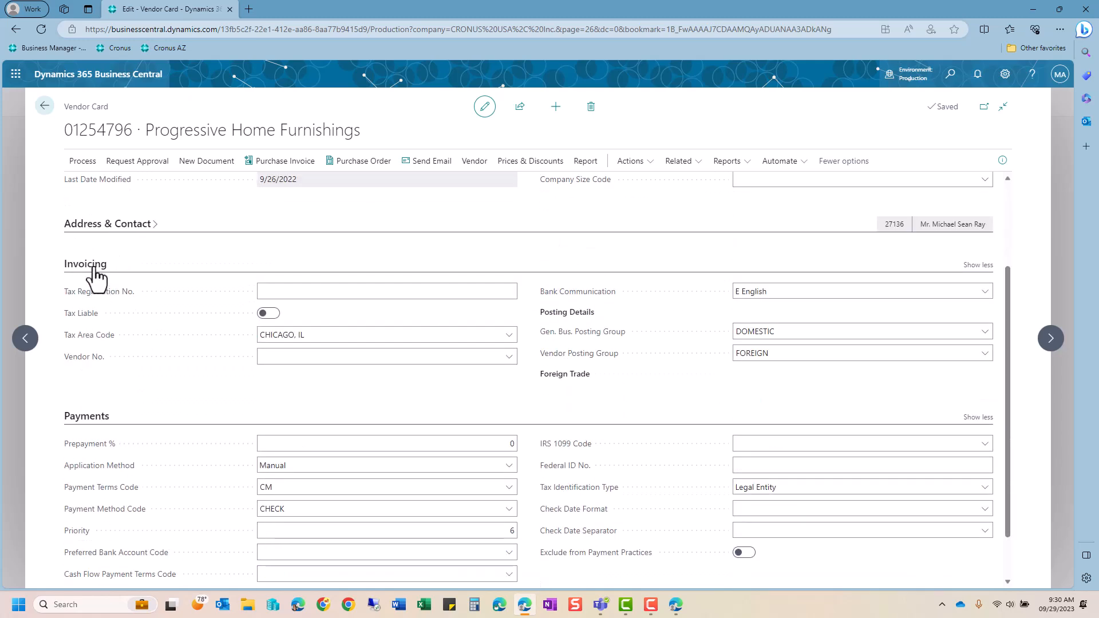
pyautogui.click(92, 268)
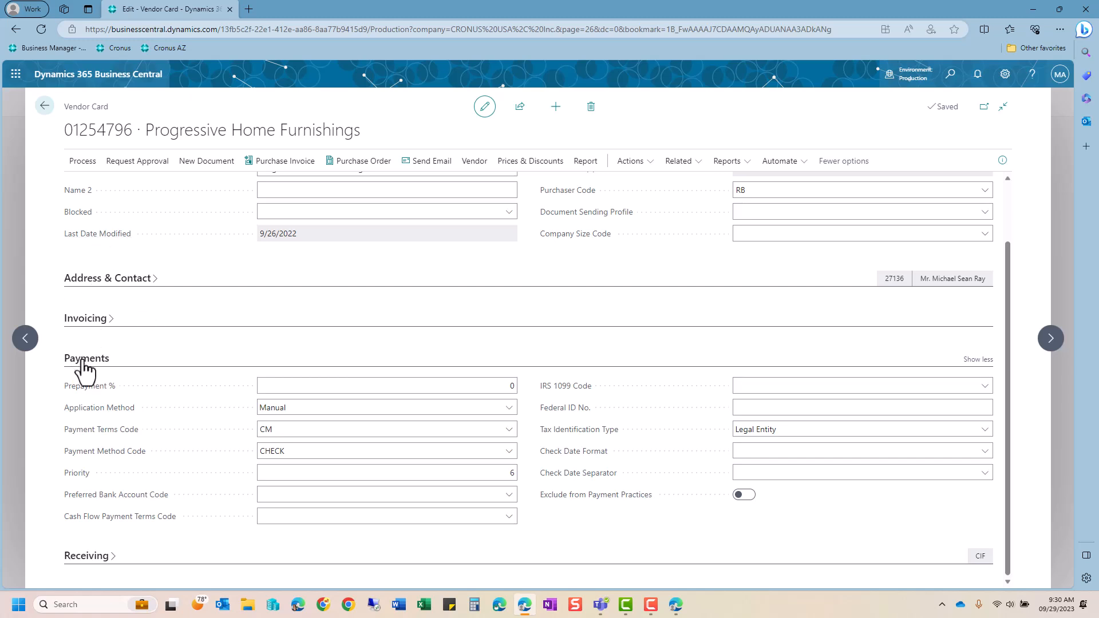
# Step: View the Receiving section and collapse it again, and hide the additional fields in the Payments section
pyautogui.click(92, 556)
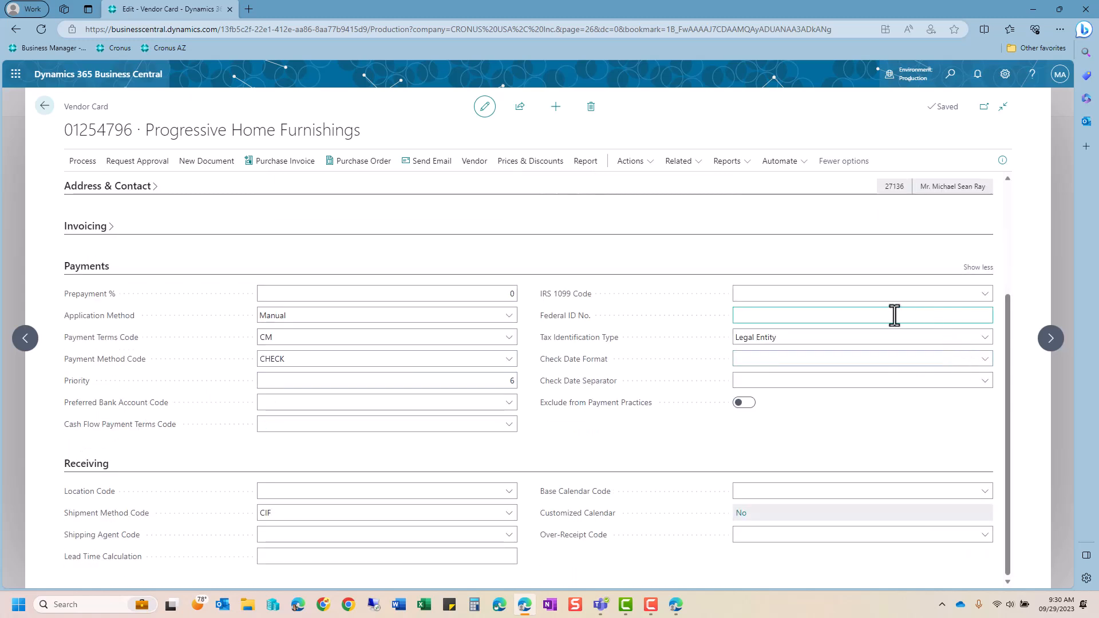
pyautogui.click(971, 274)
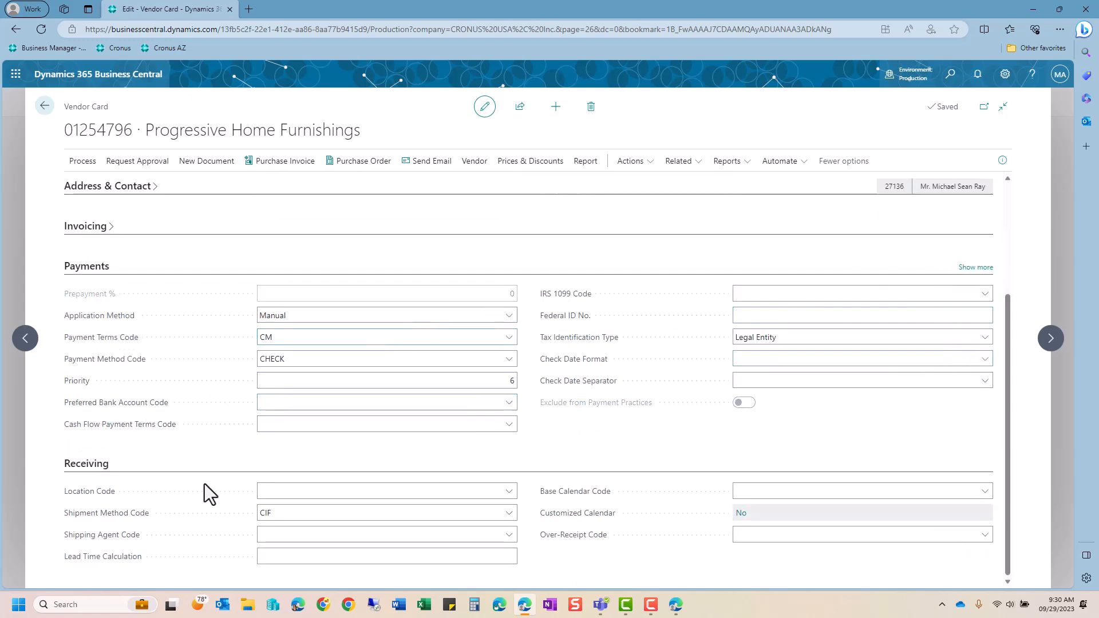
pyautogui.click(91, 463)
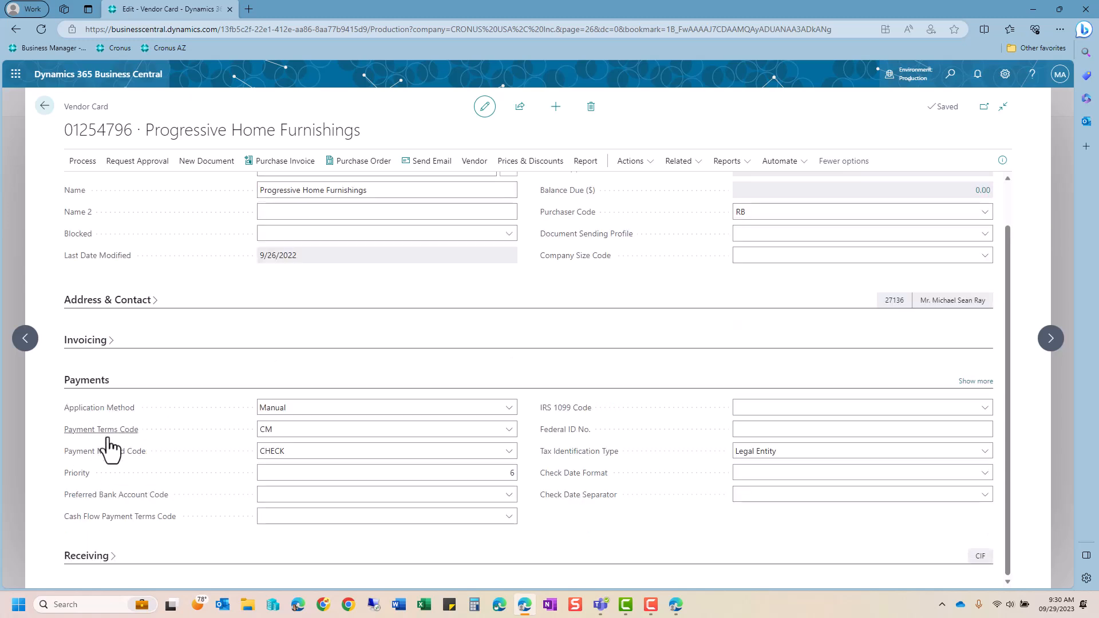
pyautogui.moveTo(111, 444)
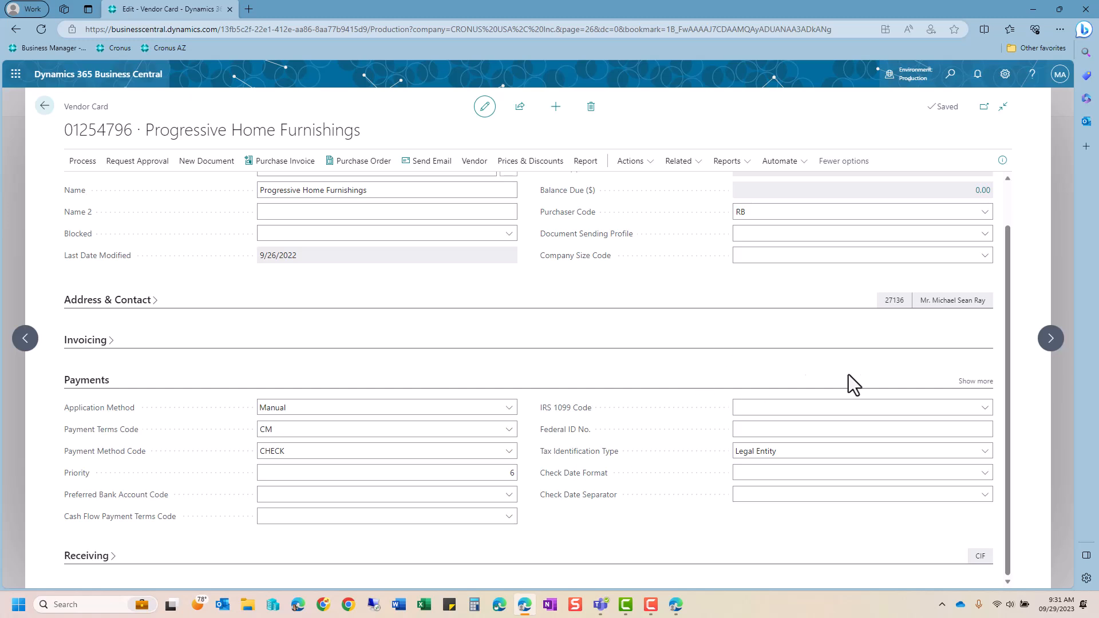
# Step: Show the Vendor Card's FactBox pane and examine its Details, including Vendor Statistics and Buy-from Vendor History, and its Attachments
pyautogui.scroll(1, 609, 320)
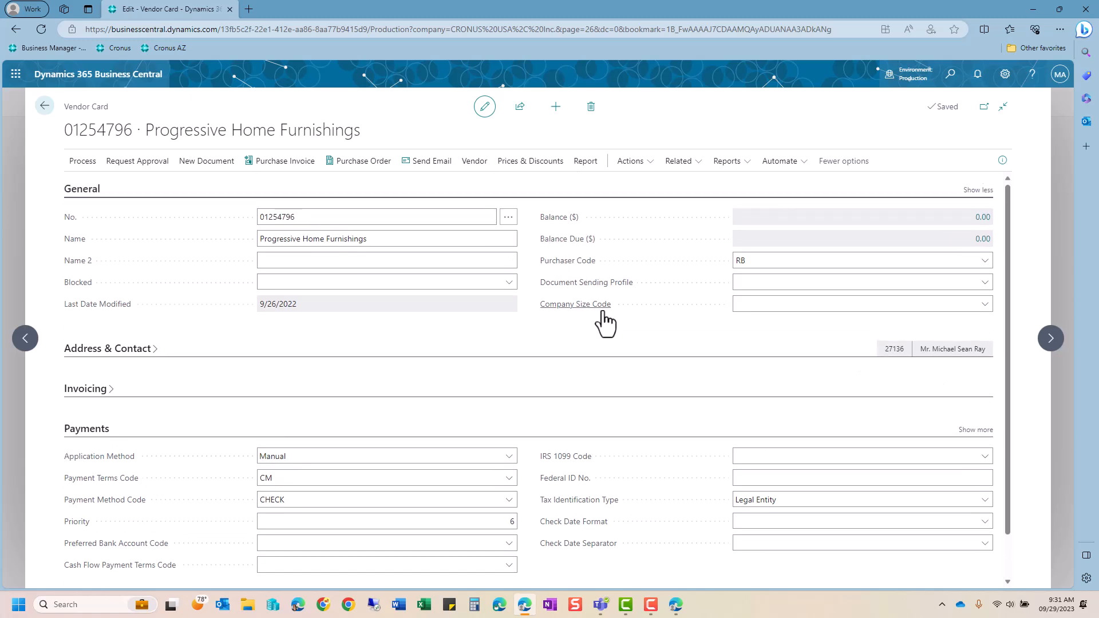
pyautogui.click(1003, 166)
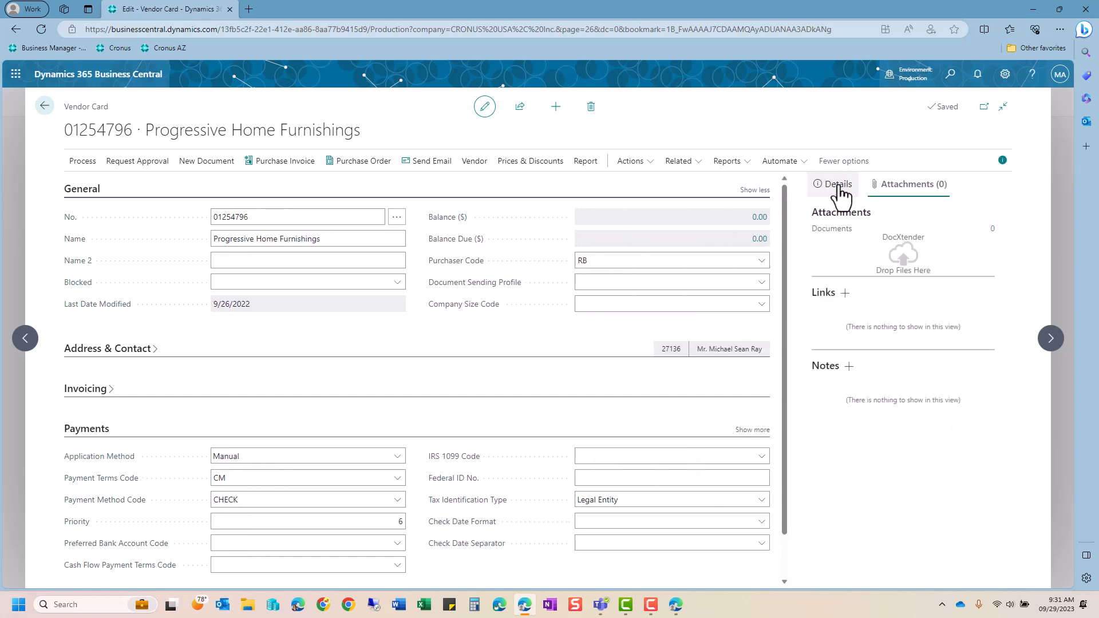
pyautogui.click(841, 195)
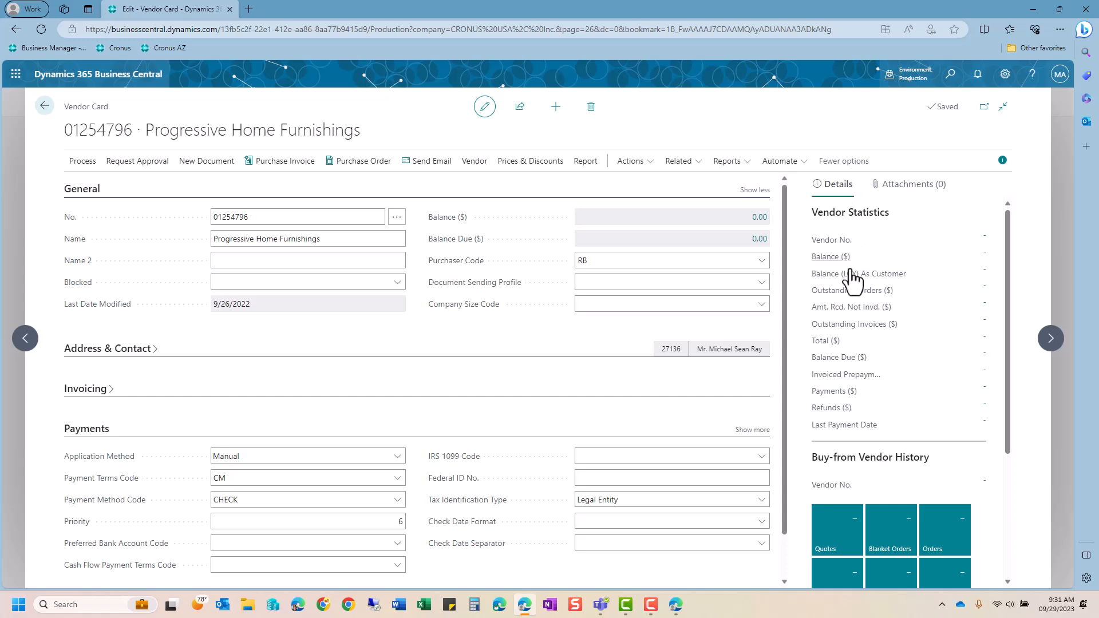
pyautogui.scroll(-2, 860, 321)
pyautogui.scroll(-1, 860, 327)
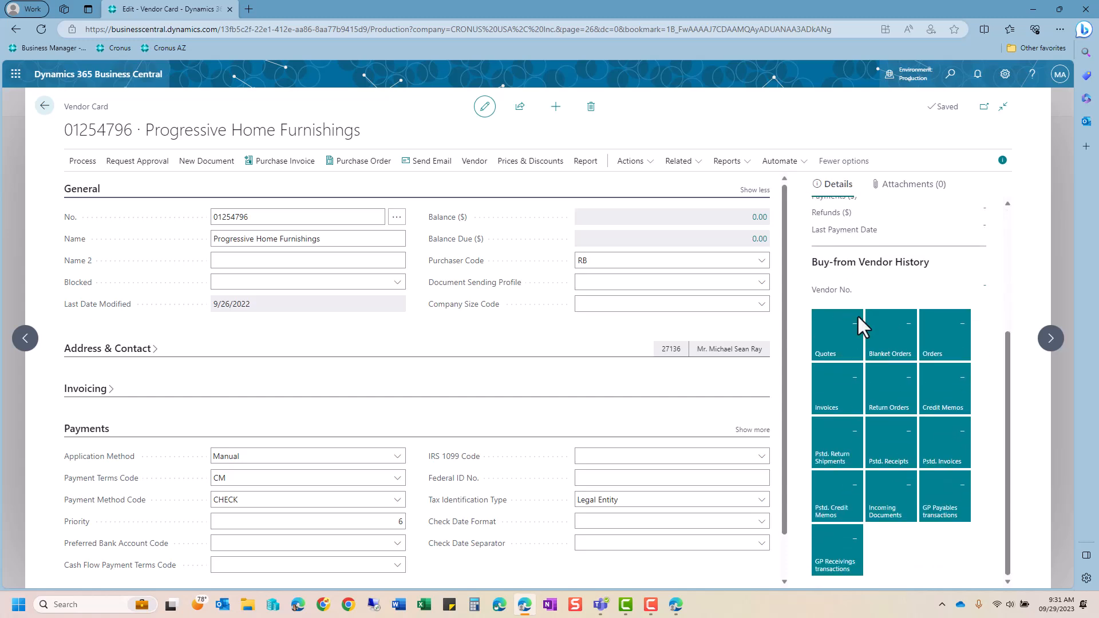
pyautogui.scroll(3, 864, 401)
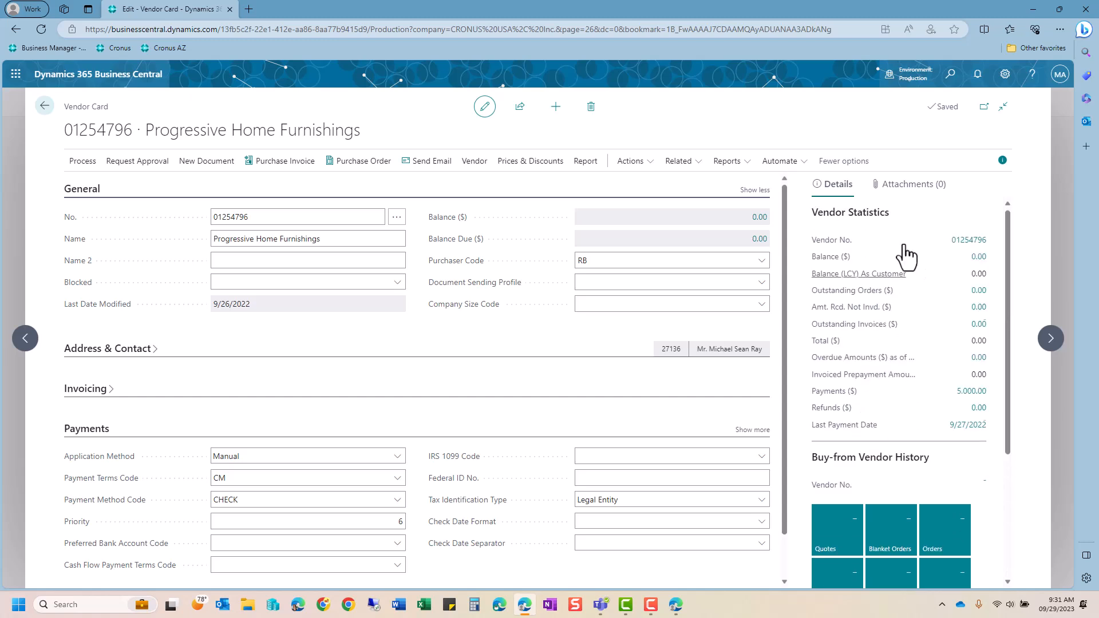
pyautogui.click(915, 189)
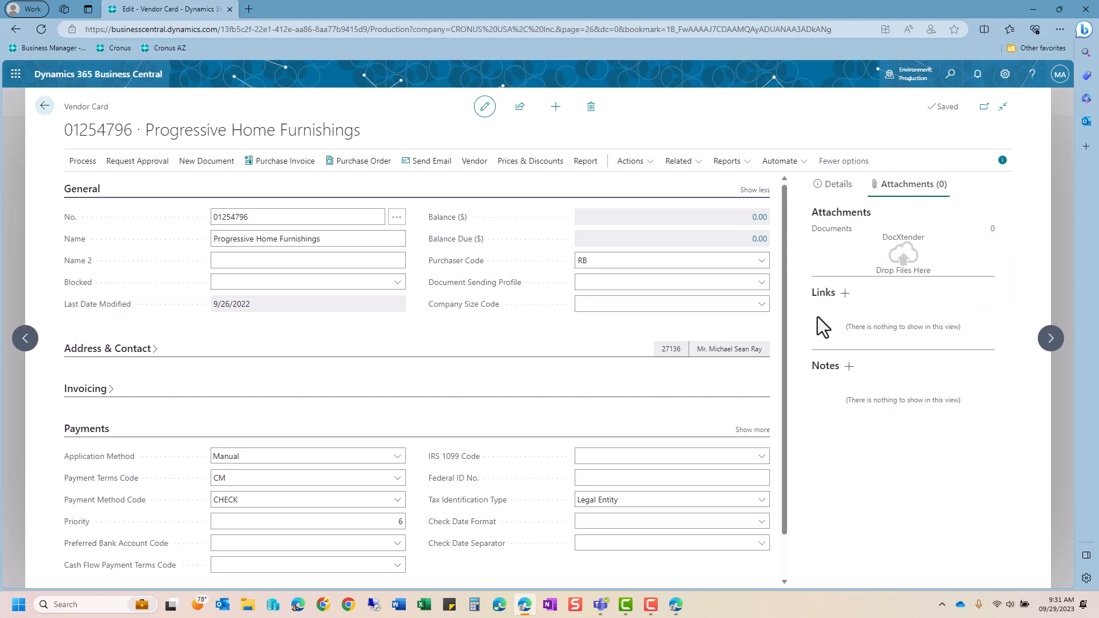
pyautogui.click(834, 184)
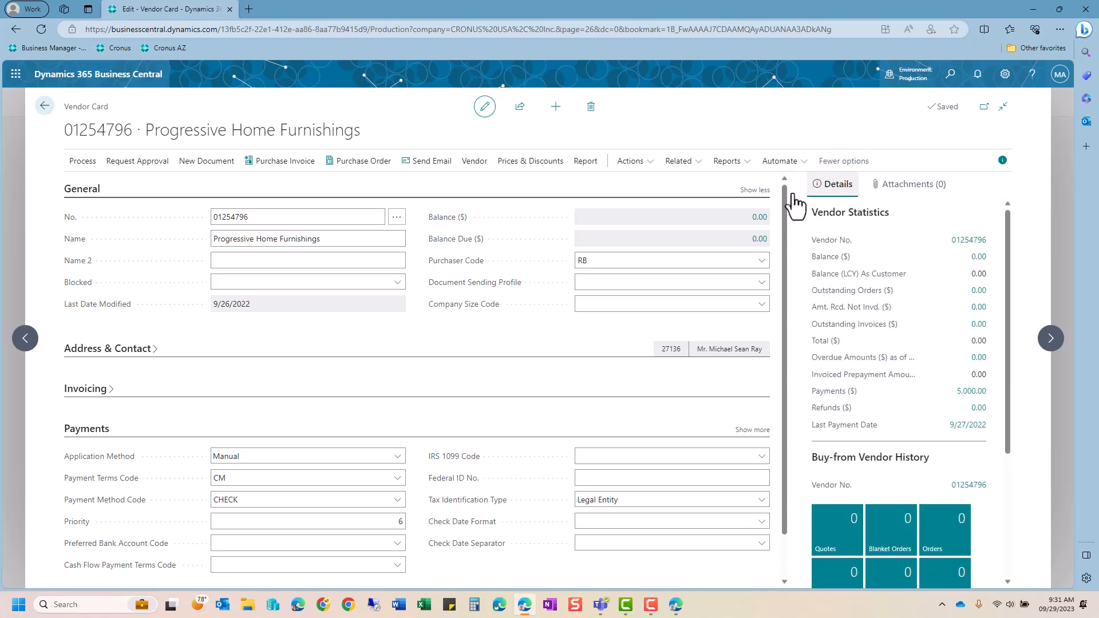
# Step: Personalize the Vendor Card by removing Outstanding Orders ($), Amt. Rcd. Not Invd. ($) and Balance (LCY) As Customer from Vendor Statistics
pyautogui.click(1005, 74)
pyautogui.click(935, 156)
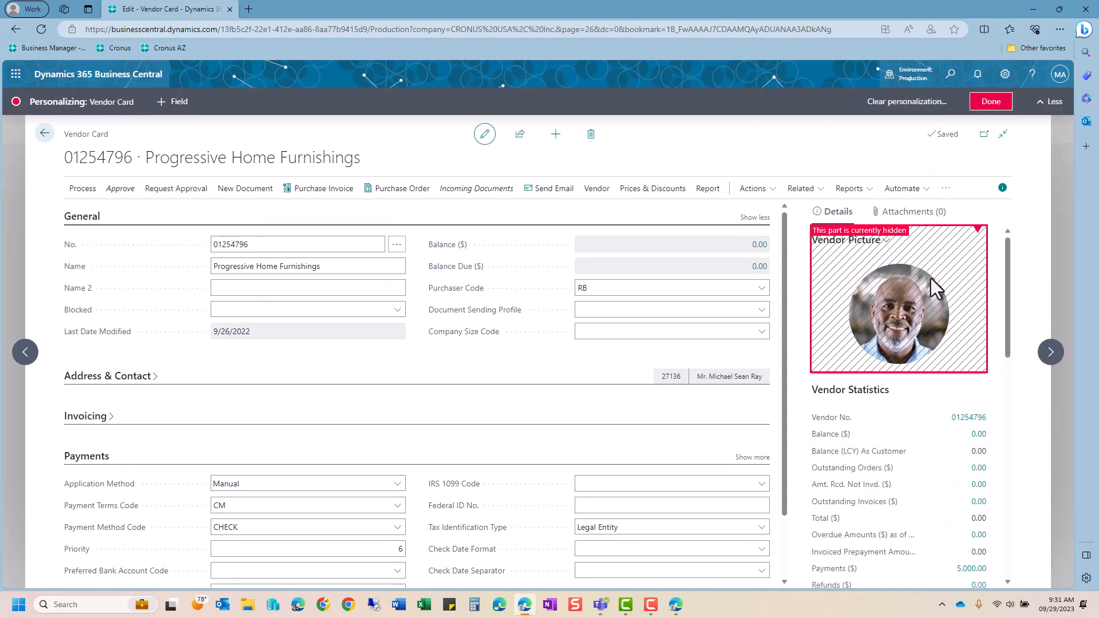
pyautogui.scroll(-2, 939, 287)
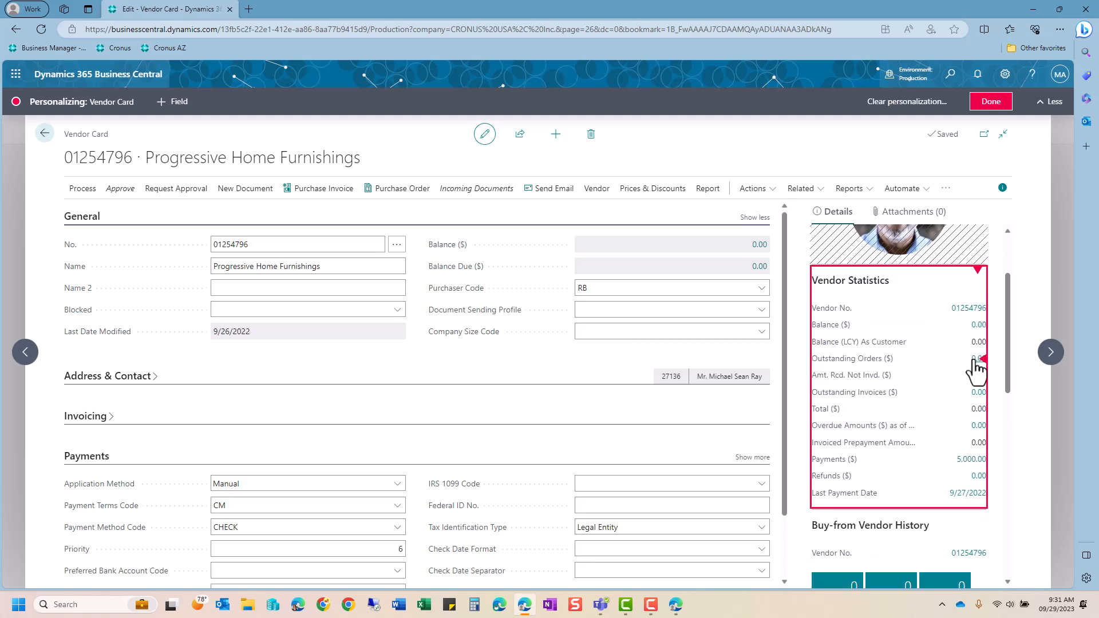
pyautogui.click(980, 358)
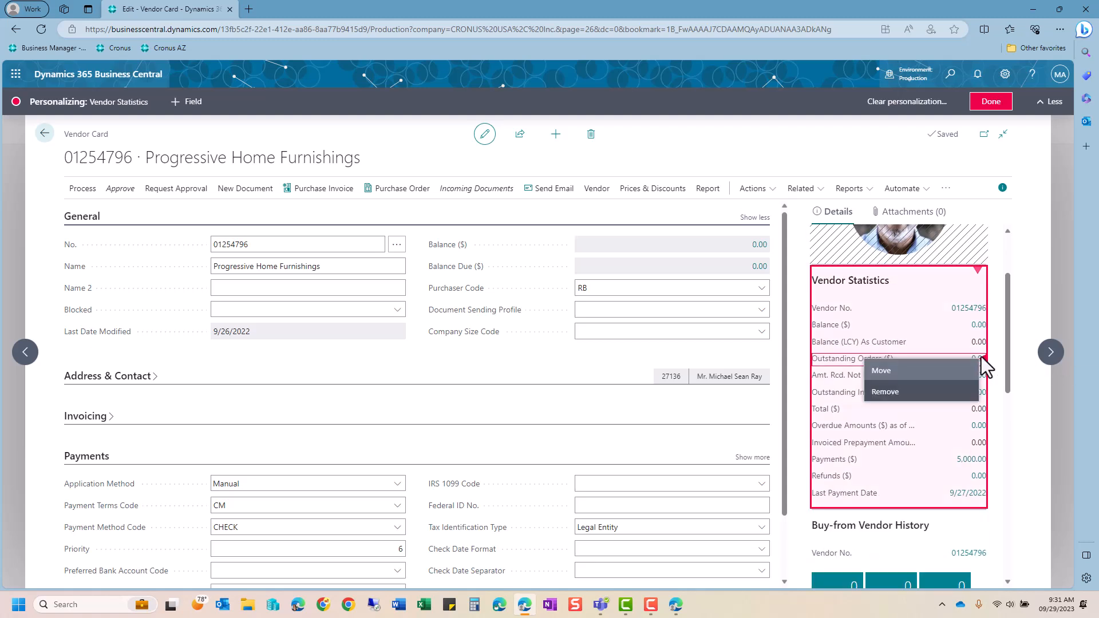
pyautogui.click(955, 392)
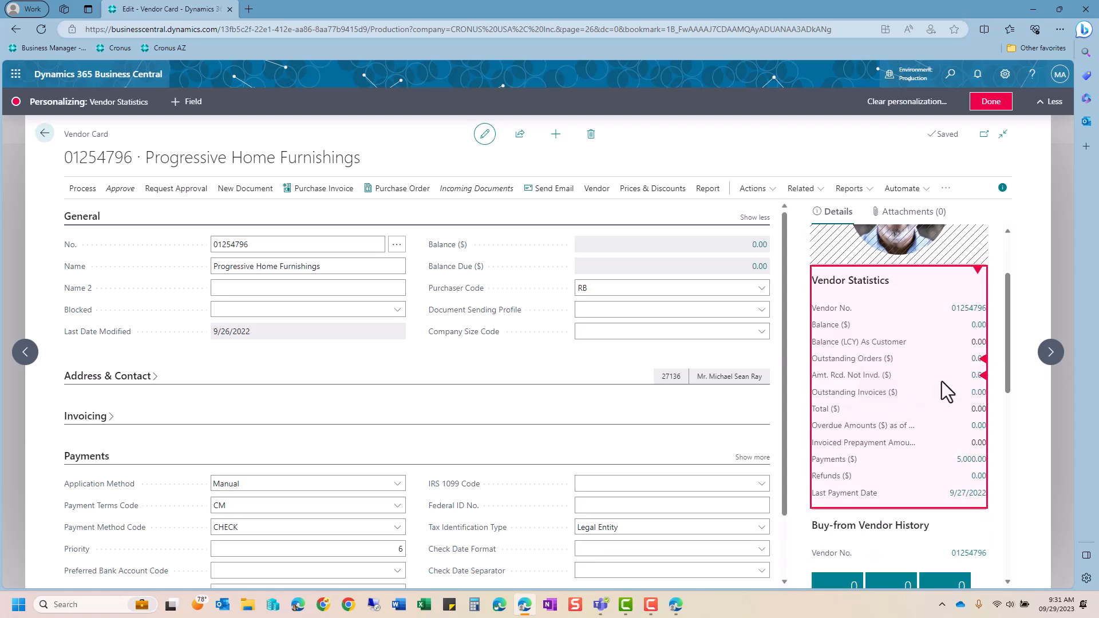
pyautogui.click(983, 359)
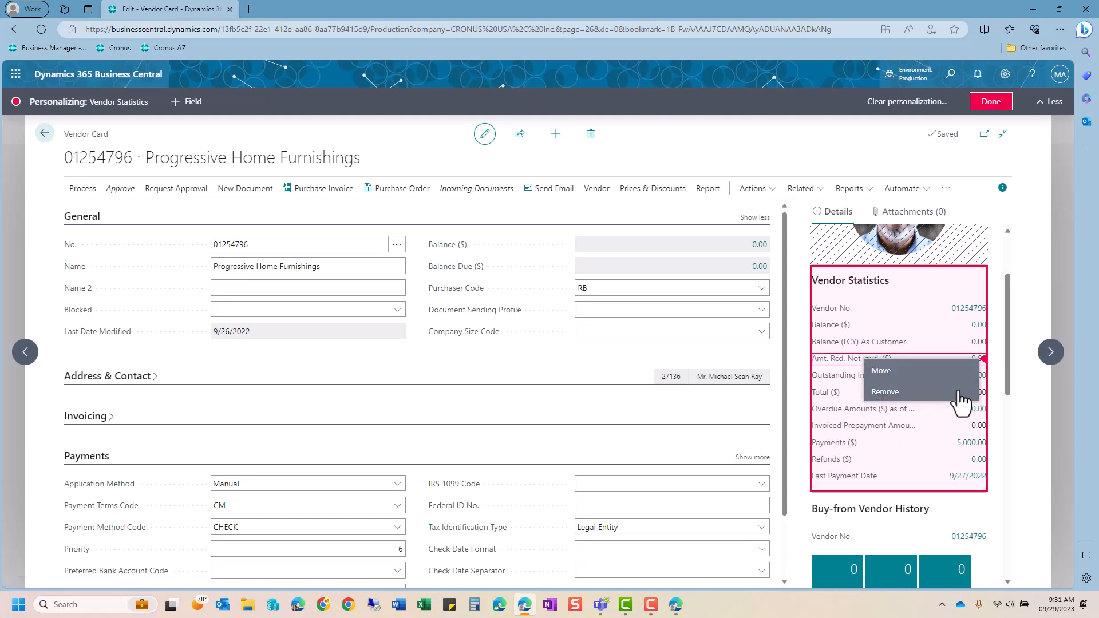
pyautogui.click(958, 391)
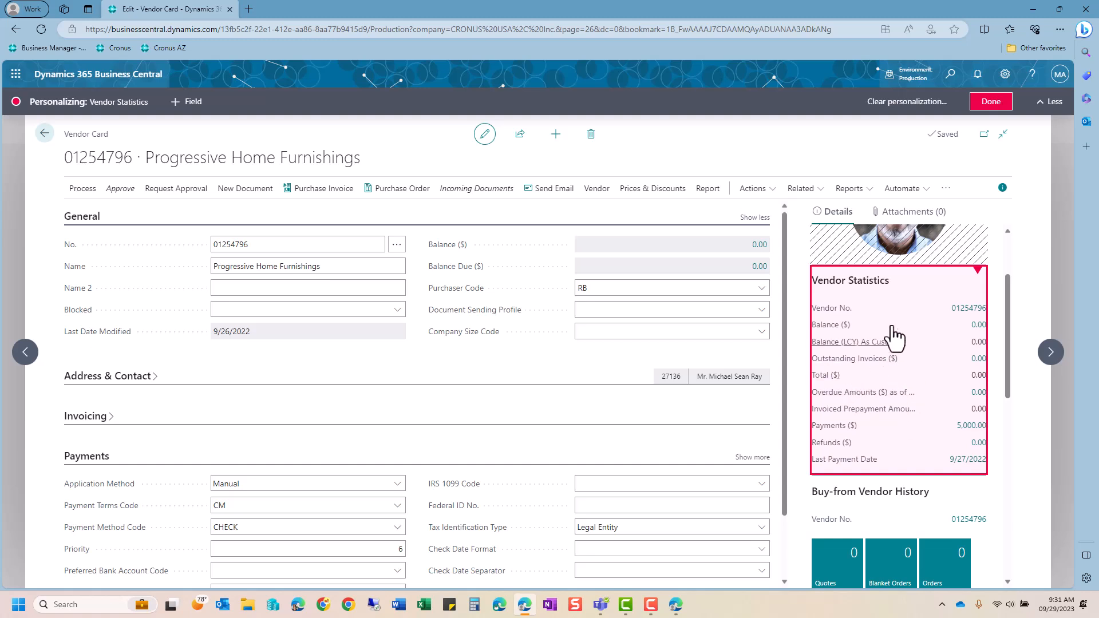
pyautogui.click(984, 342)
pyautogui.click(938, 376)
# Step: Remove the Blanket Orders and Quotes tiles from Buy-from Vendor History and finish personalizing the Vendor Card
pyautogui.scroll(-3, 916, 352)
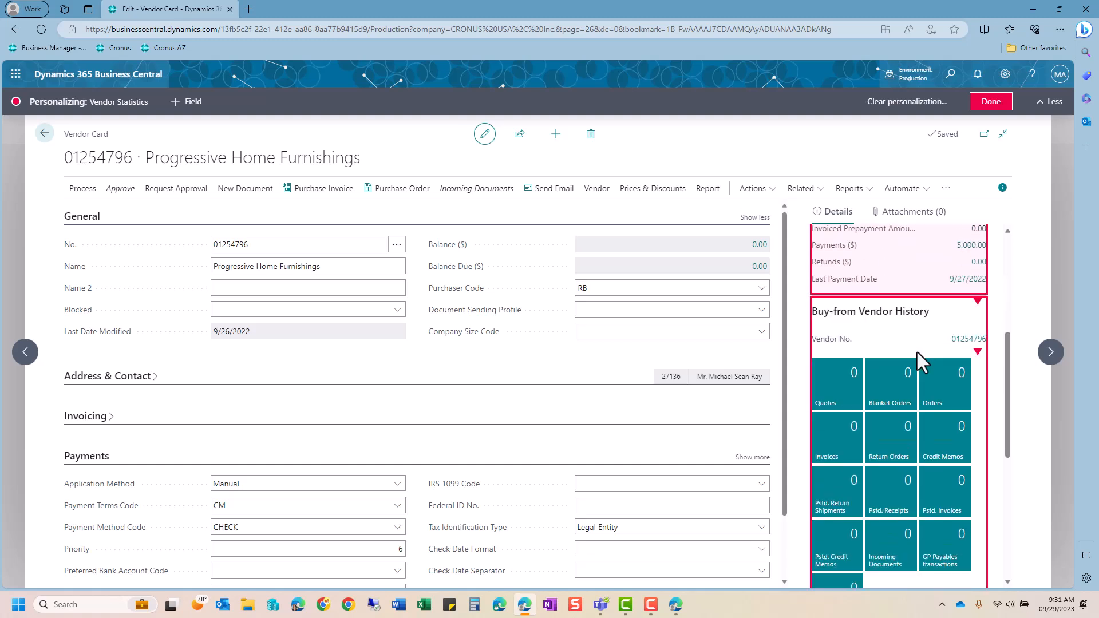
pyautogui.scroll(-2, 915, 349)
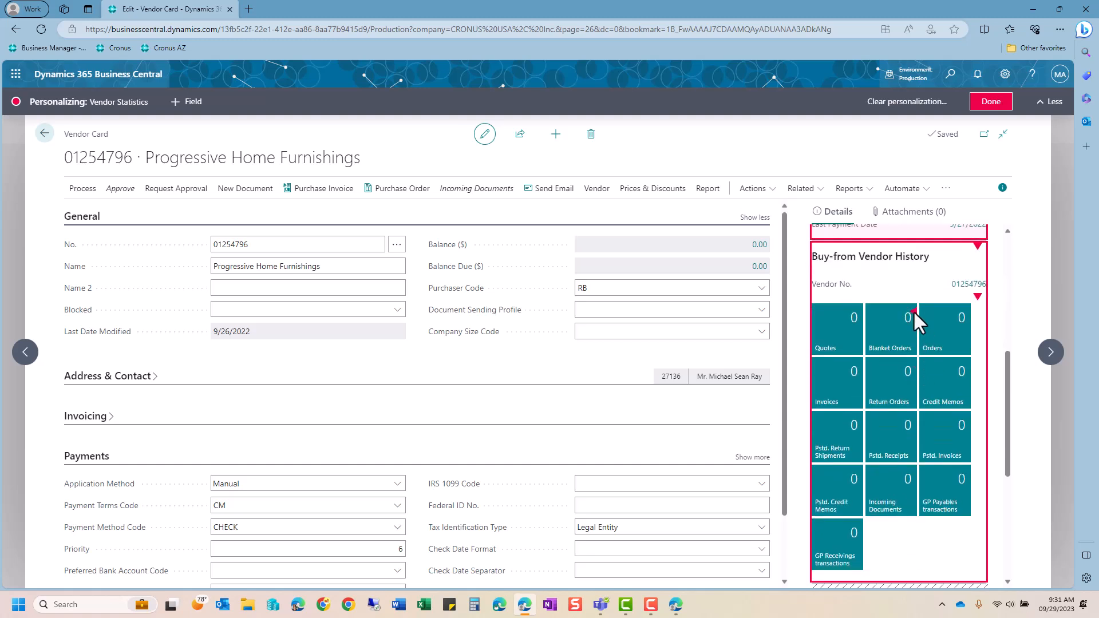
pyautogui.click(912, 310)
pyautogui.click(923, 346)
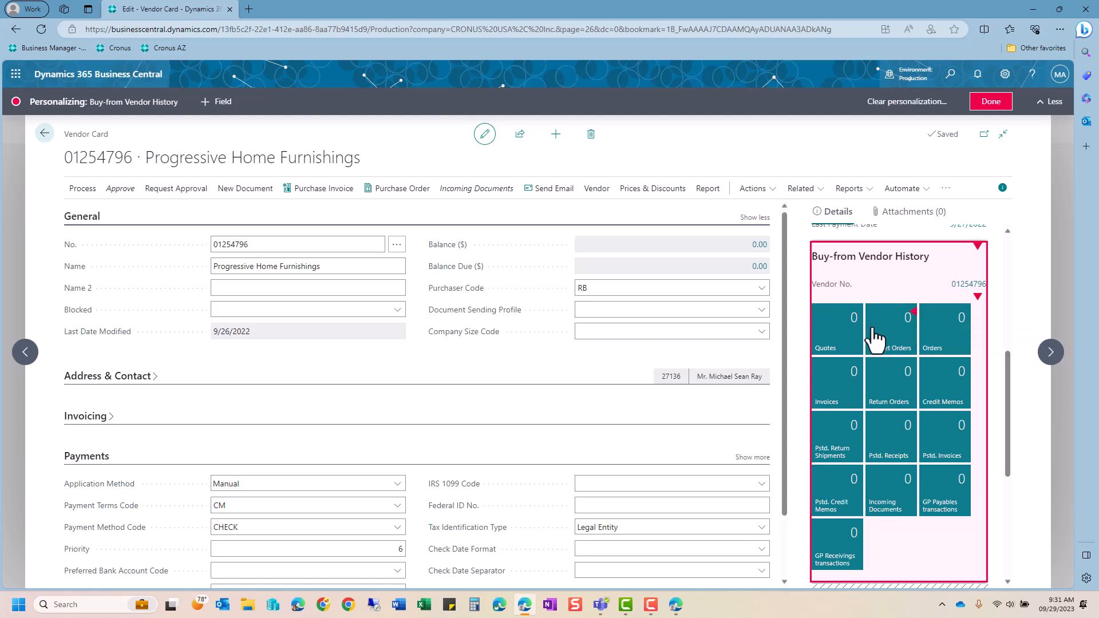
pyautogui.click(858, 309)
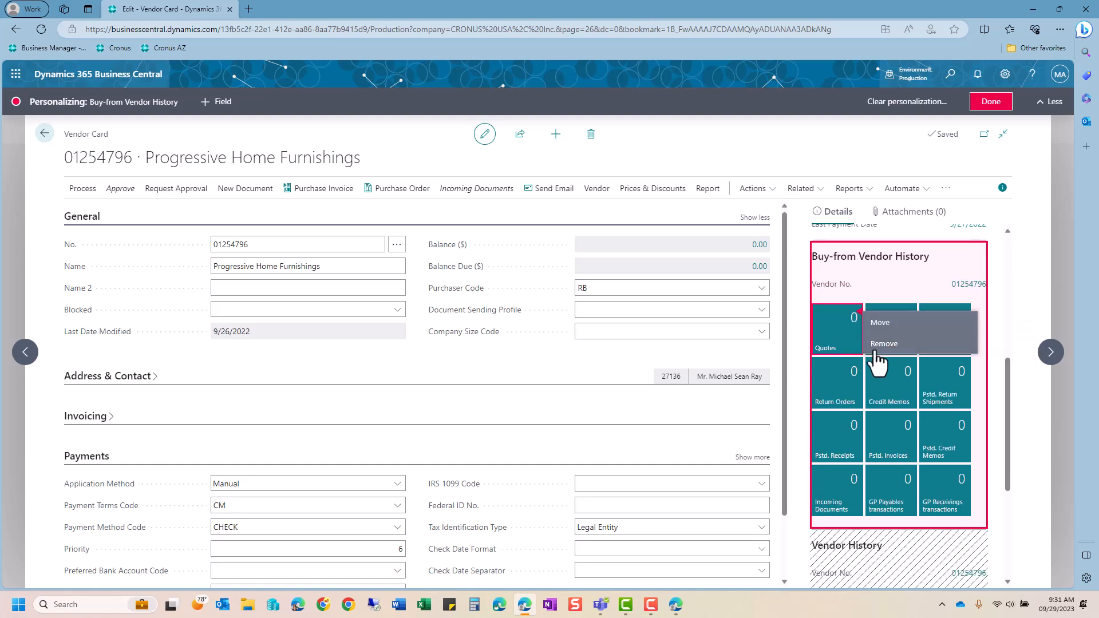
pyautogui.click(876, 359)
pyautogui.scroll(-3, 887, 387)
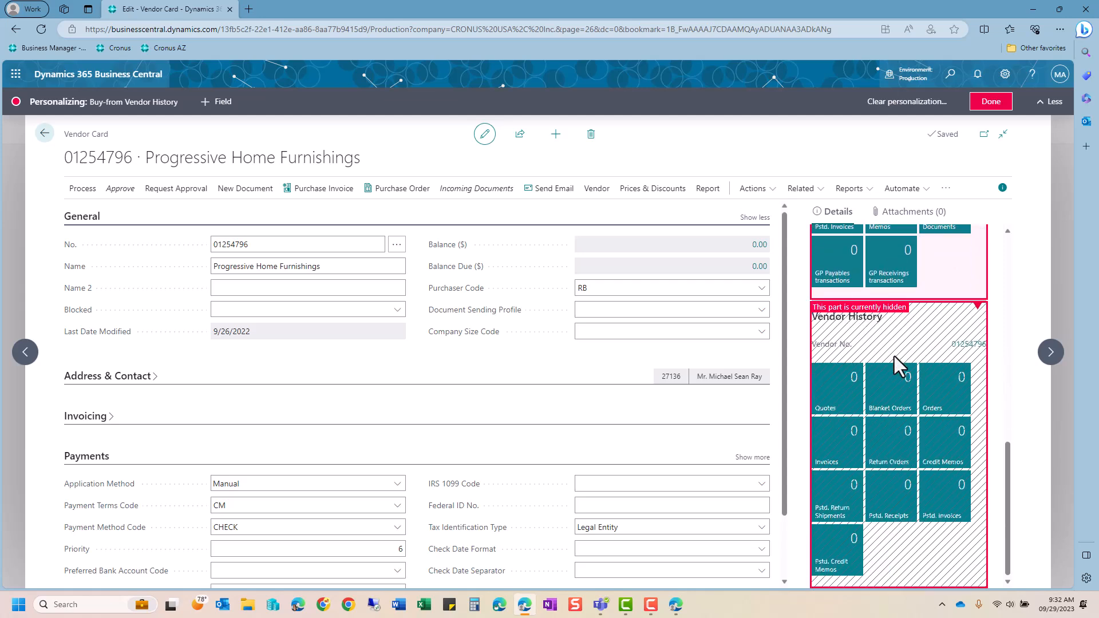
pyautogui.scroll(5, 894, 356)
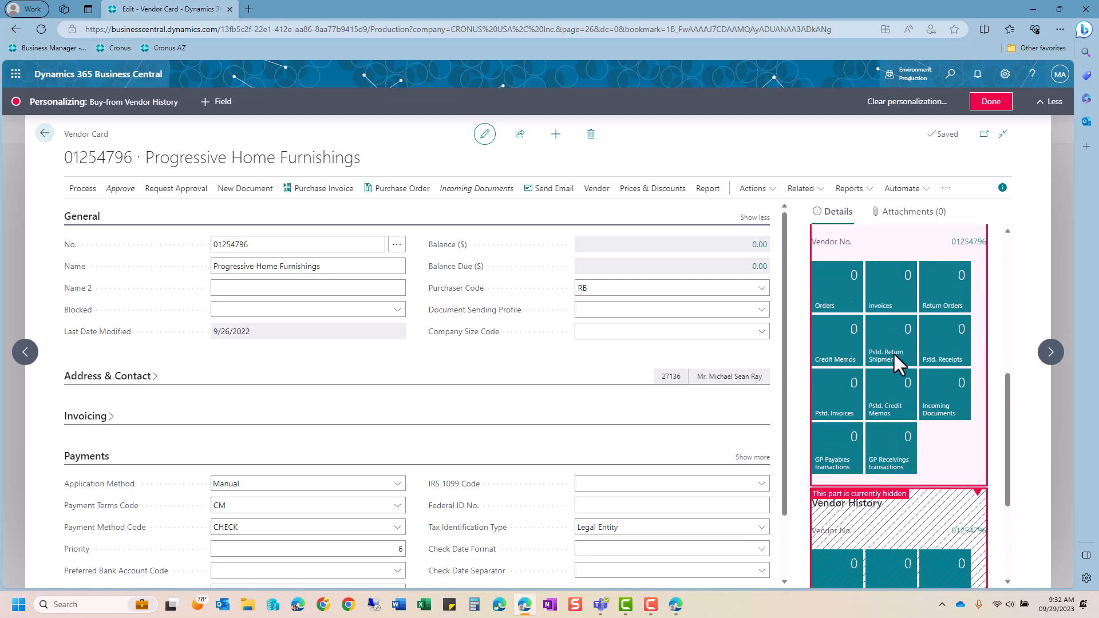
pyautogui.click(992, 108)
pyautogui.scroll(3, 897, 245)
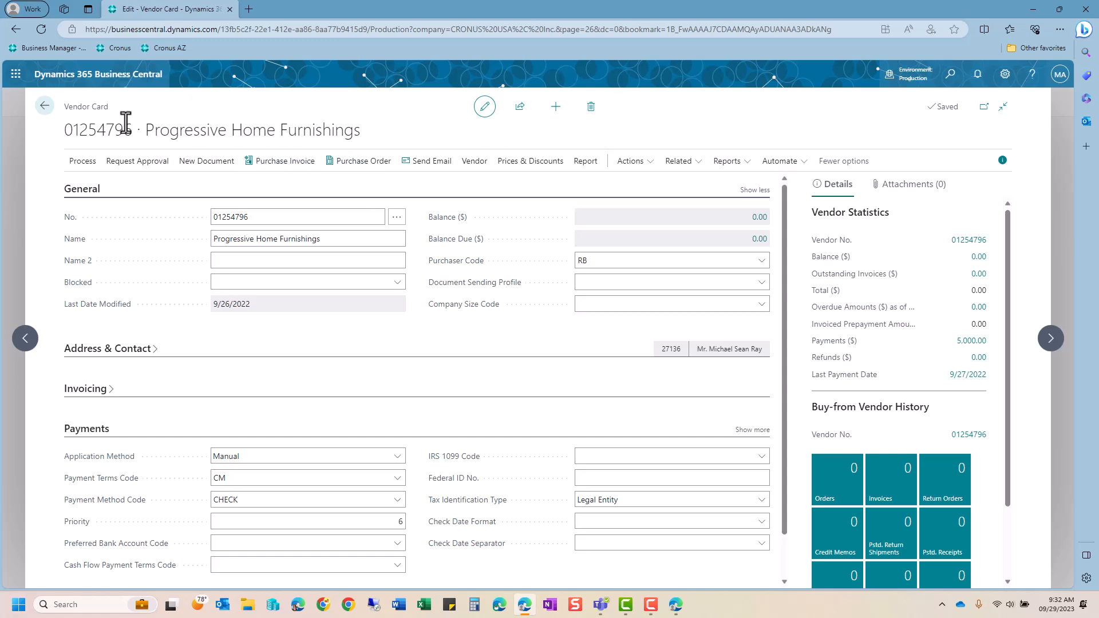
# Step: Return from the Vendor Card to the Cronus USA Role Center and open the Business Manager feature overview
pyautogui.click(44, 106)
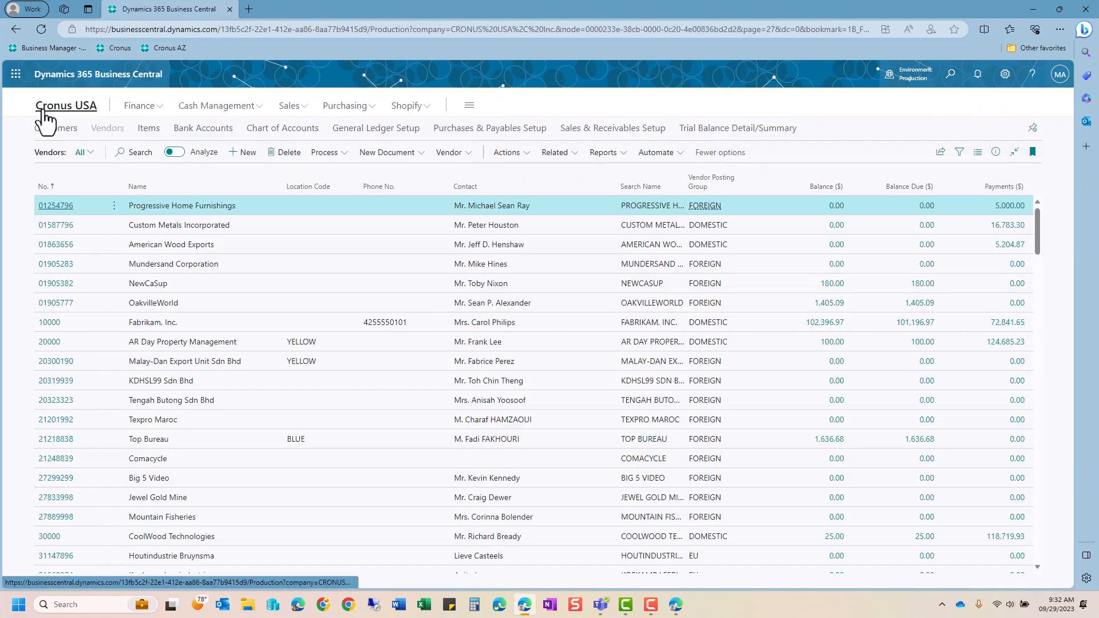
pyautogui.click(43, 108)
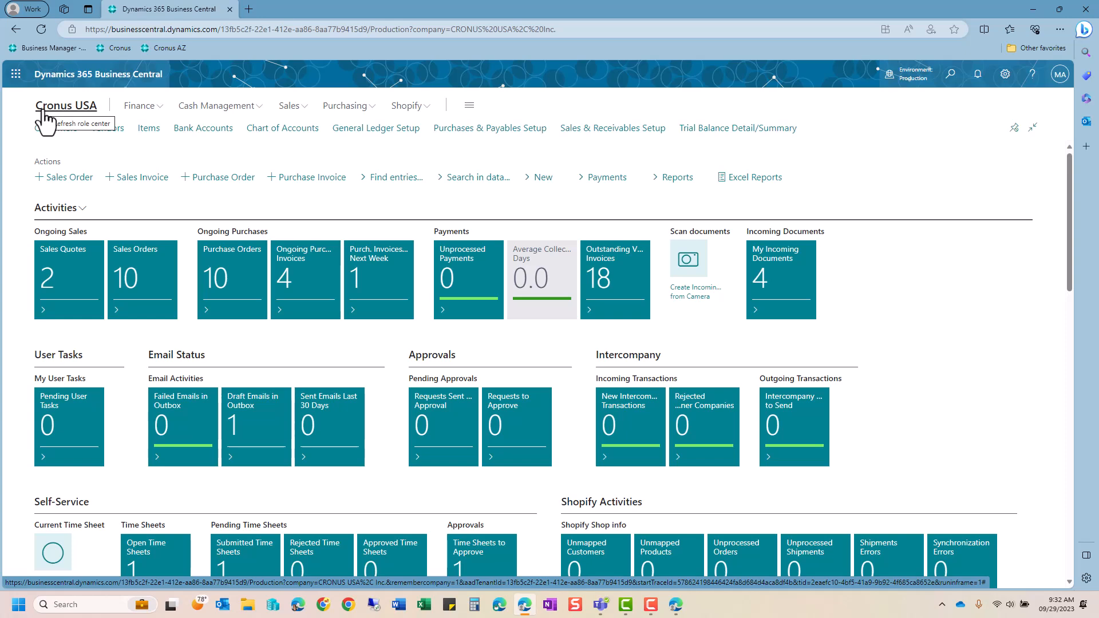
pyautogui.click(469, 106)
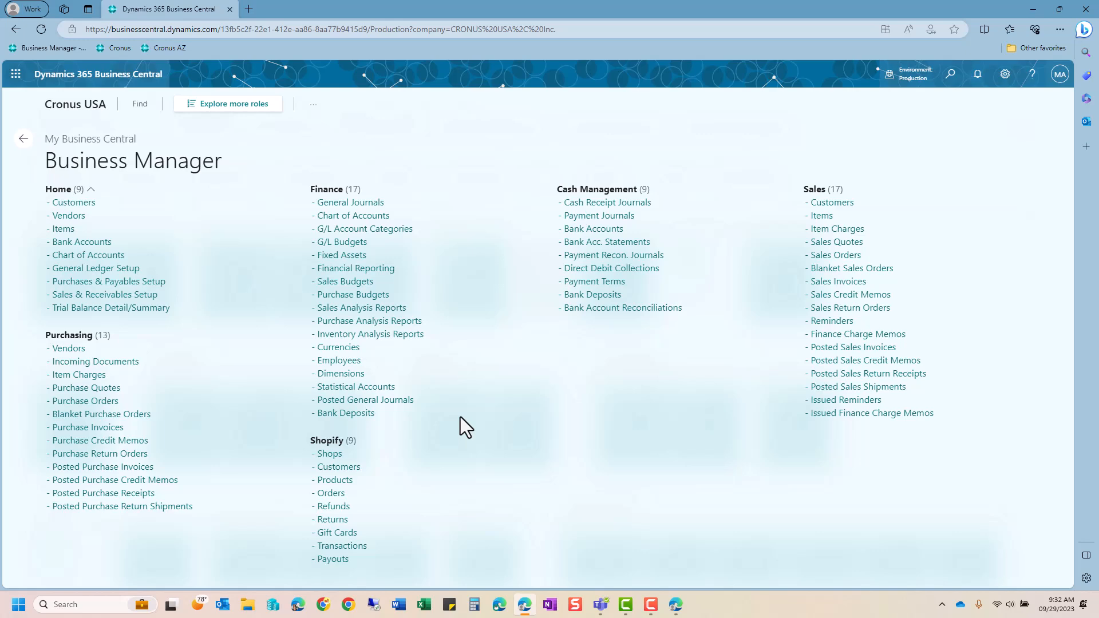
# Step: Explore more roles filtered to Reports & Analysis, and examine the Finance reports from General Ledger through Receivables, Payables and Fixed Assets
pyautogui.click(241, 107)
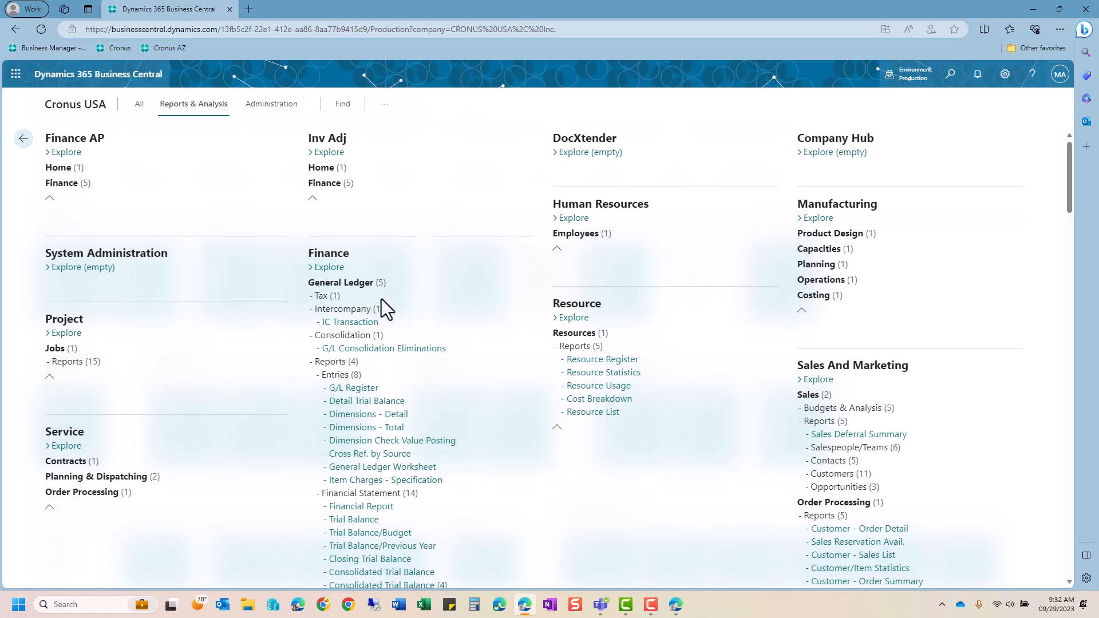
pyautogui.scroll(-2, 400, 385)
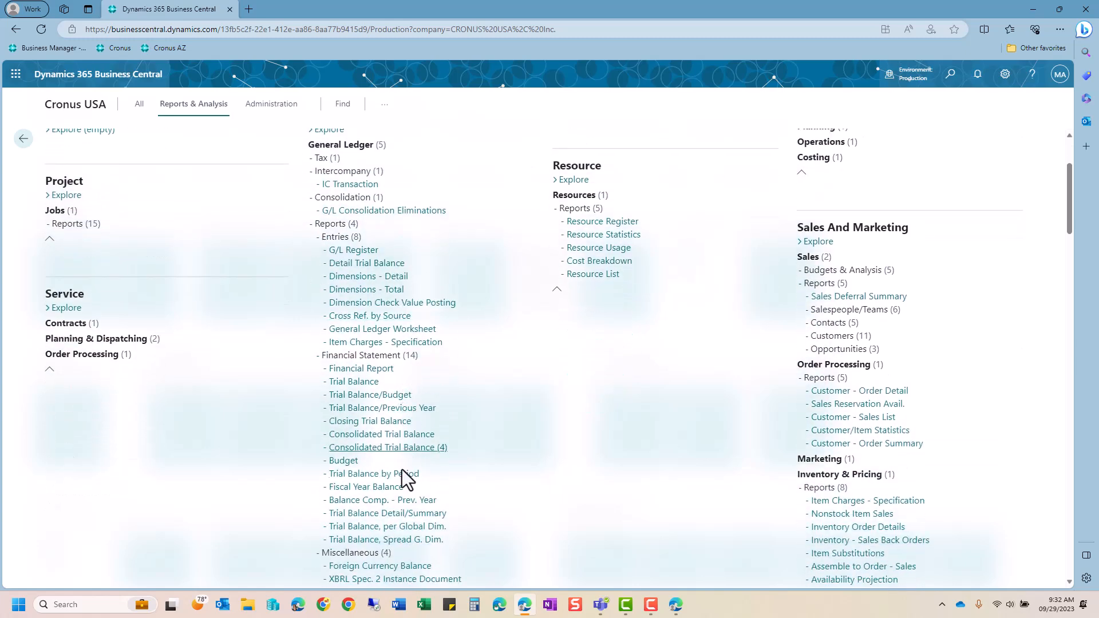
pyautogui.scroll(-2, 405, 475)
pyautogui.scroll(-3, 404, 491)
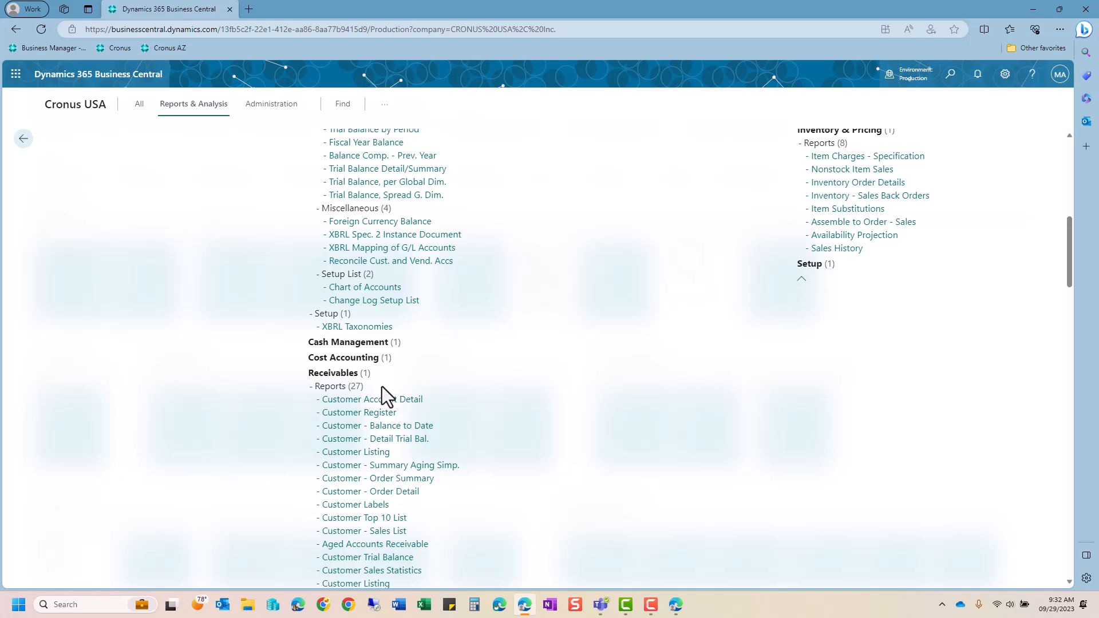
pyautogui.scroll(-4, 384, 432)
pyautogui.scroll(-2, 384, 432)
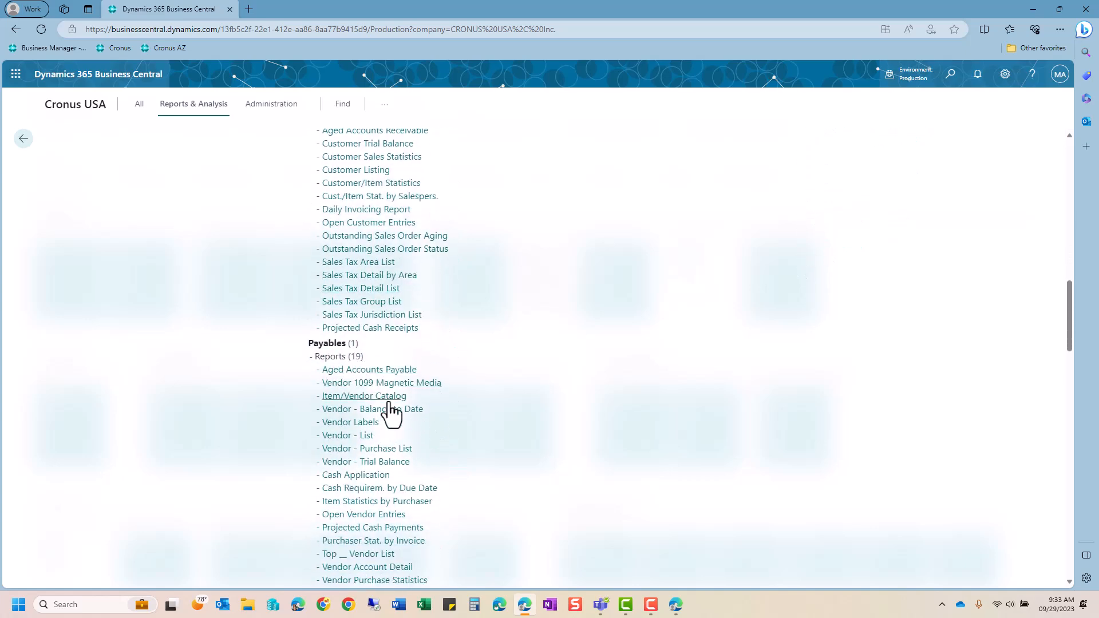
pyautogui.scroll(-3, 389, 408)
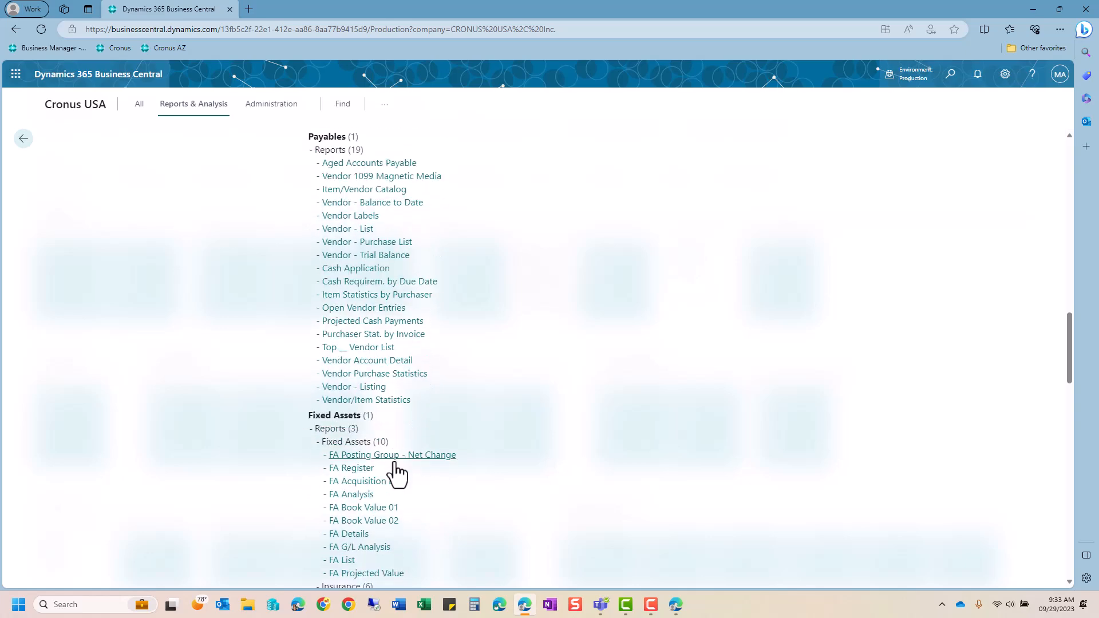
# Step: Leave the Reports & Analysis overview, return to the Cronus USA Role Center and open the Vendors list
pyautogui.scroll(6, 397, 474)
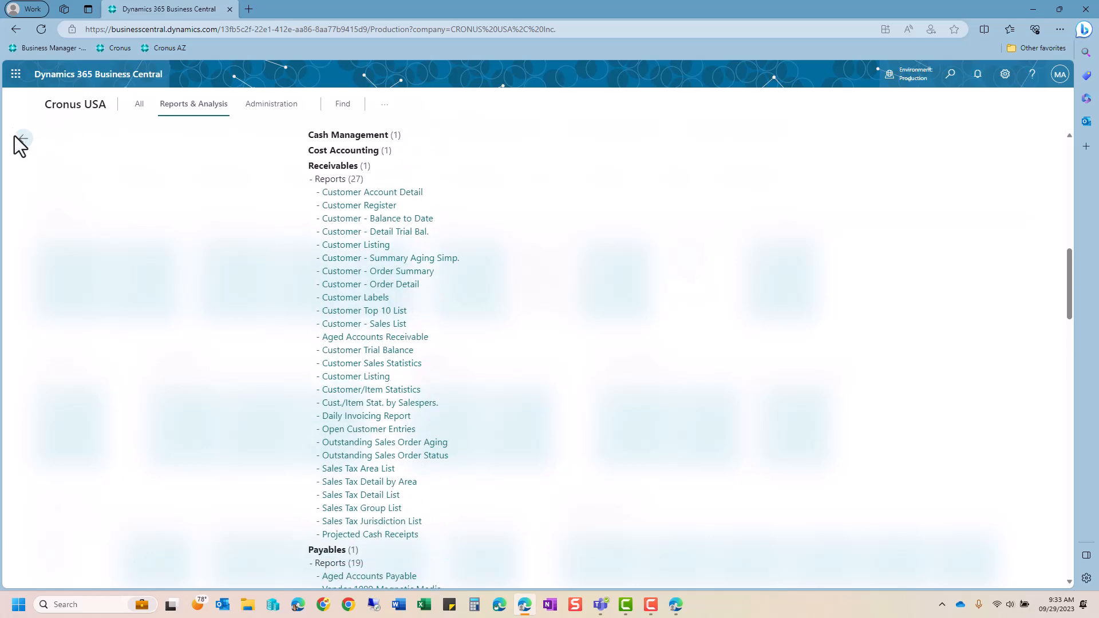
pyautogui.click(22, 149)
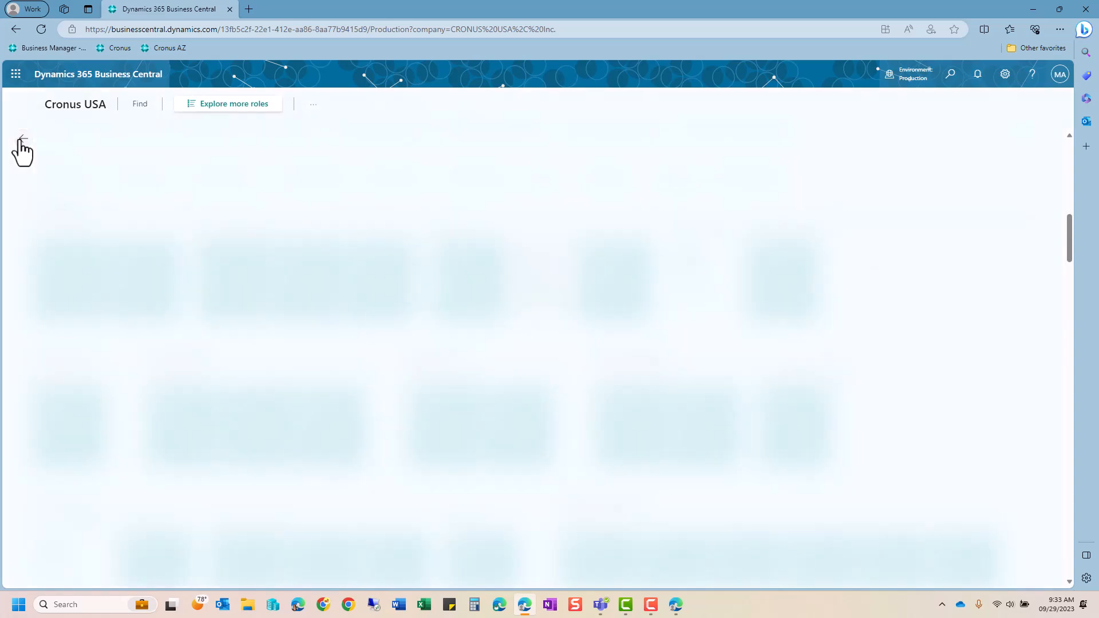
pyautogui.click(69, 103)
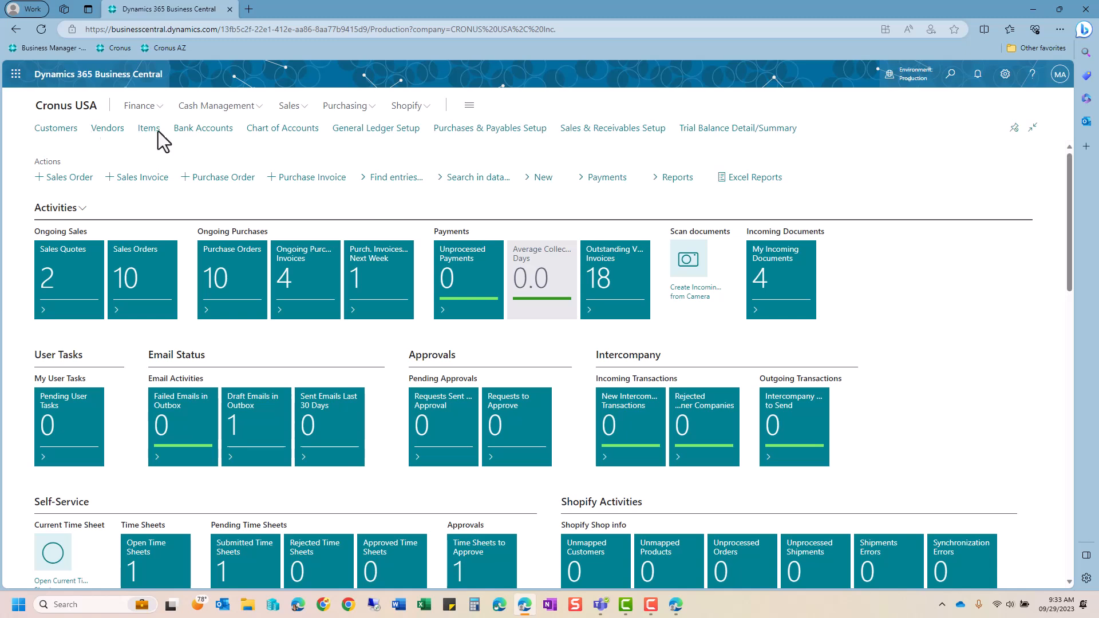
pyautogui.click(106, 133)
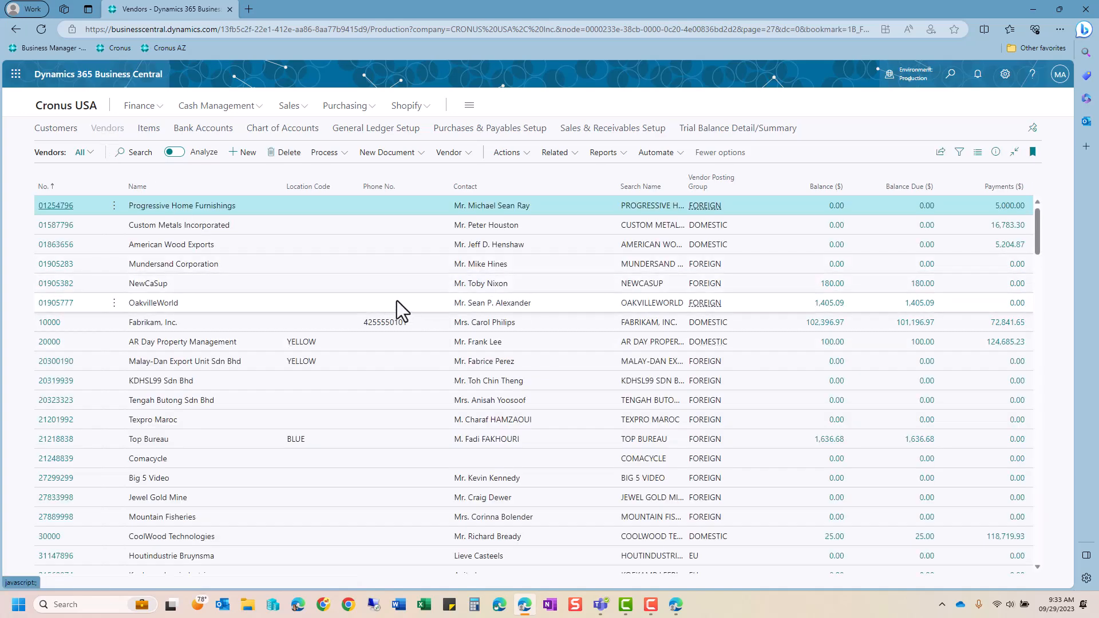
# Step: Sort the vendor list by No., by Name and finally by Location Code in descending order
pyautogui.click(43, 189)
pyautogui.click(139, 189)
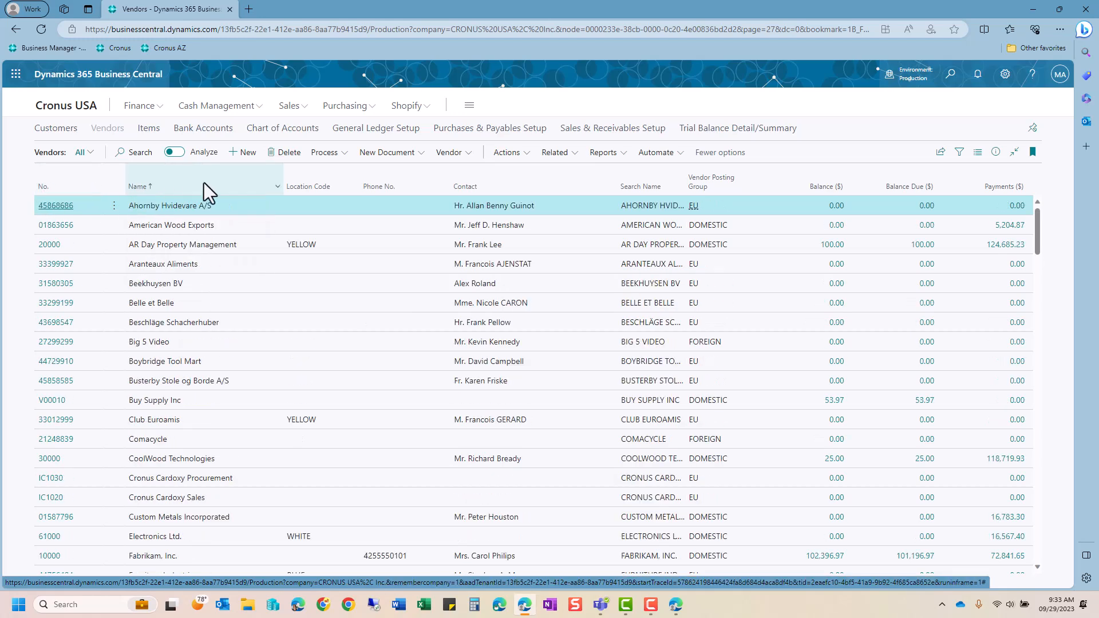
pyautogui.click(308, 189)
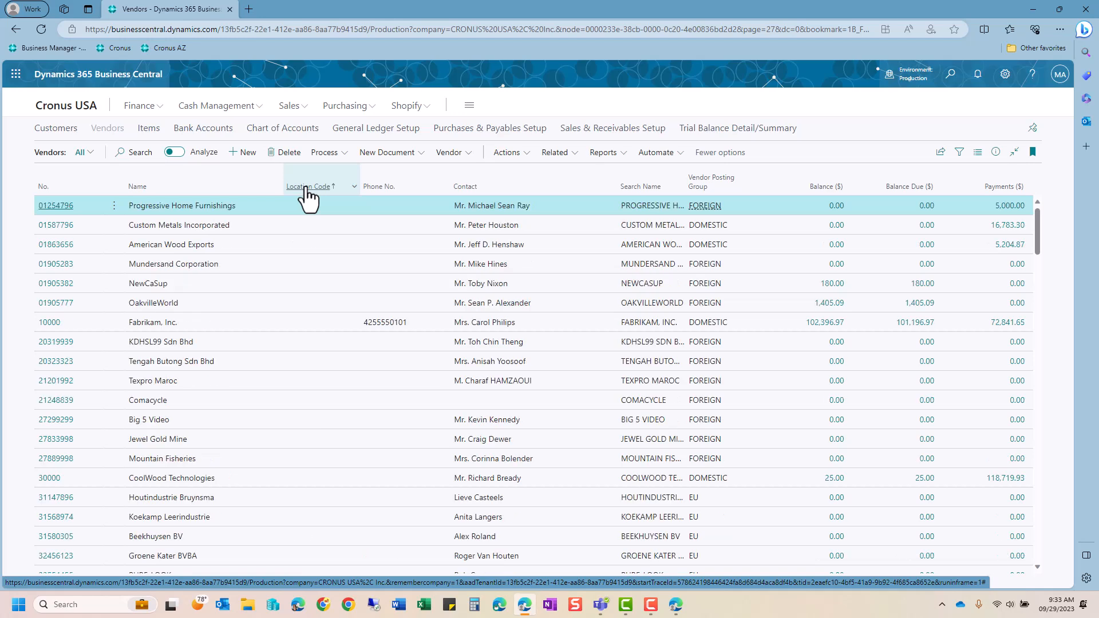
pyautogui.click(306, 188)
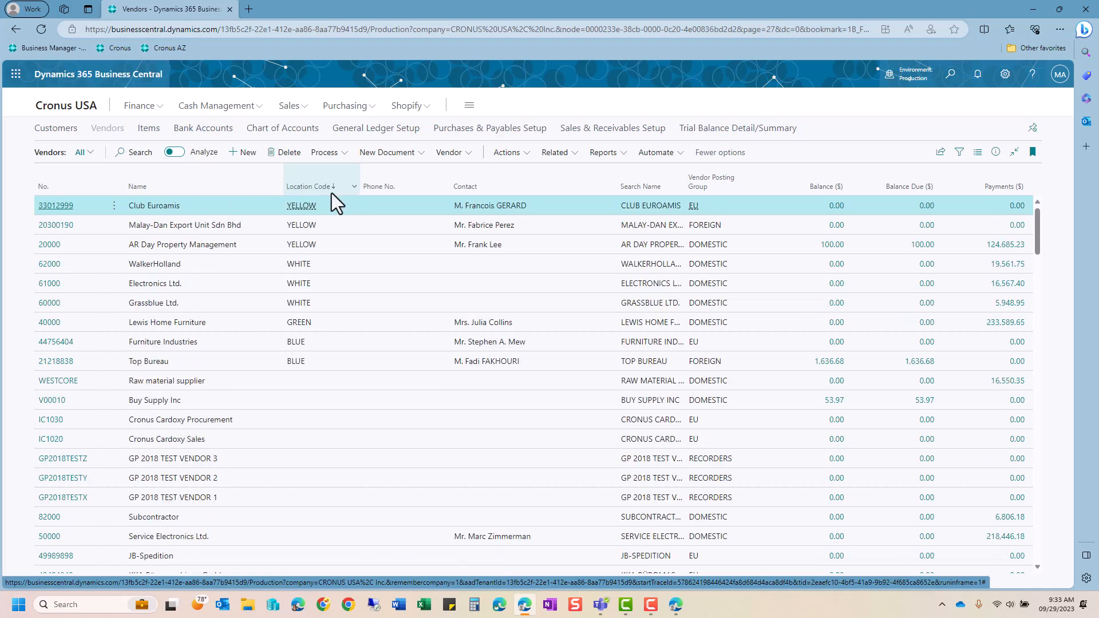
# Step: Filter the vendor list to the YELLOW location code and clear that filter again
pyautogui.click(354, 188)
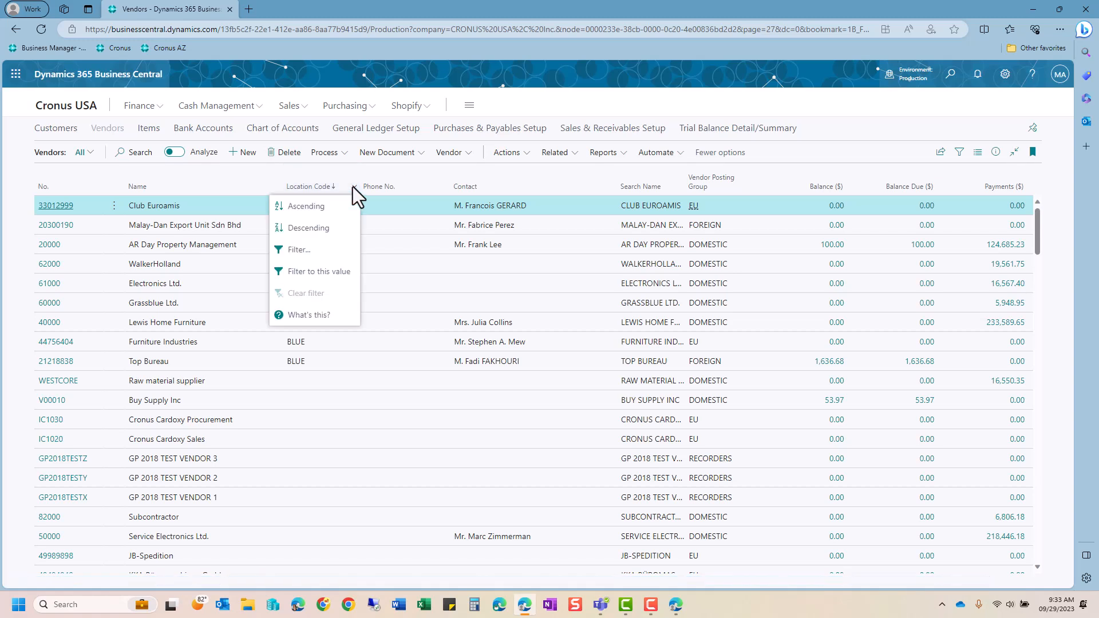
pyautogui.click(353, 187)
pyautogui.click(353, 187)
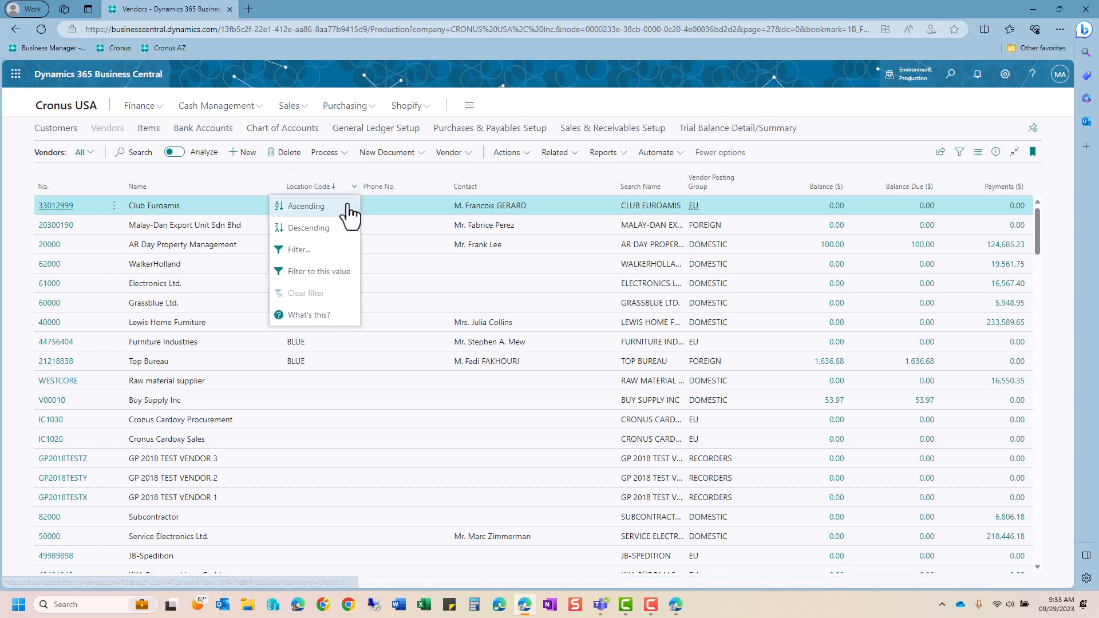
pyautogui.click(318, 273)
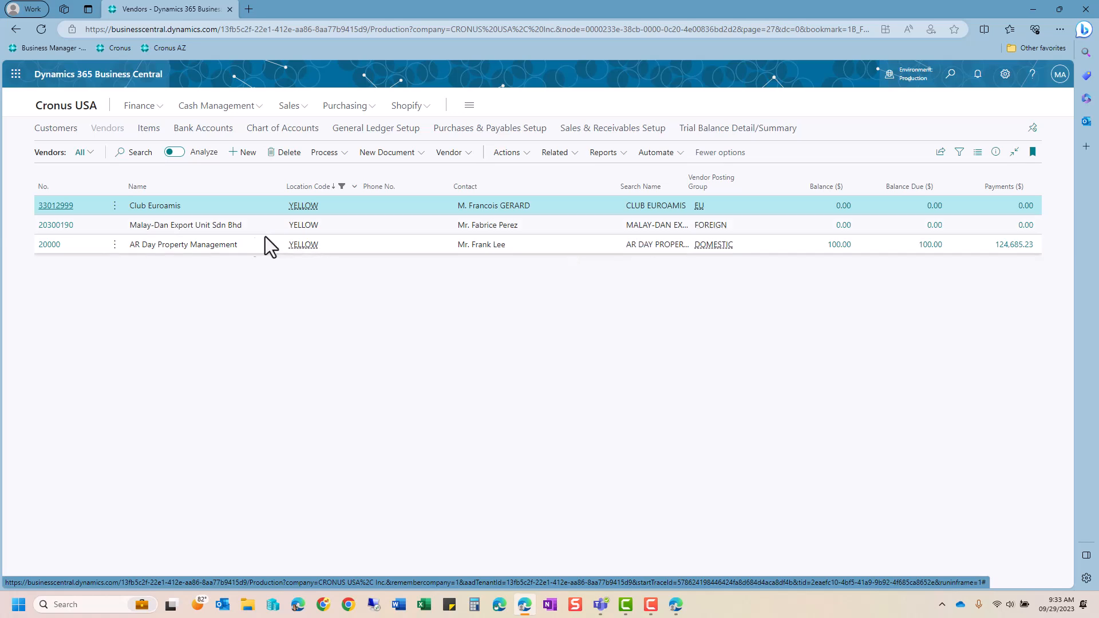
pyautogui.click(353, 190)
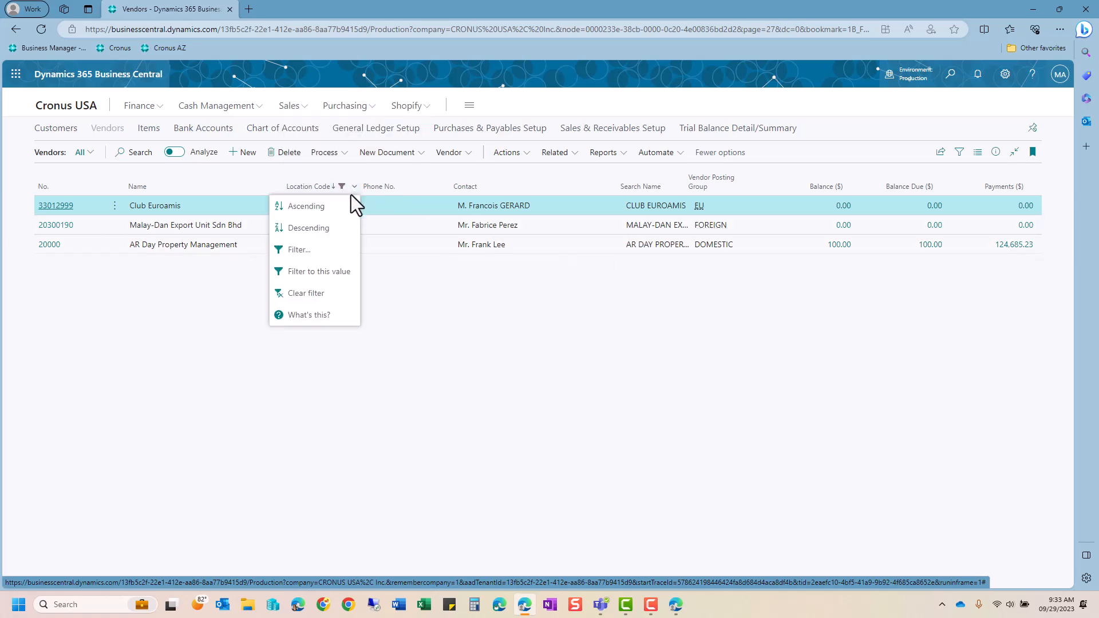
pyautogui.click(313, 295)
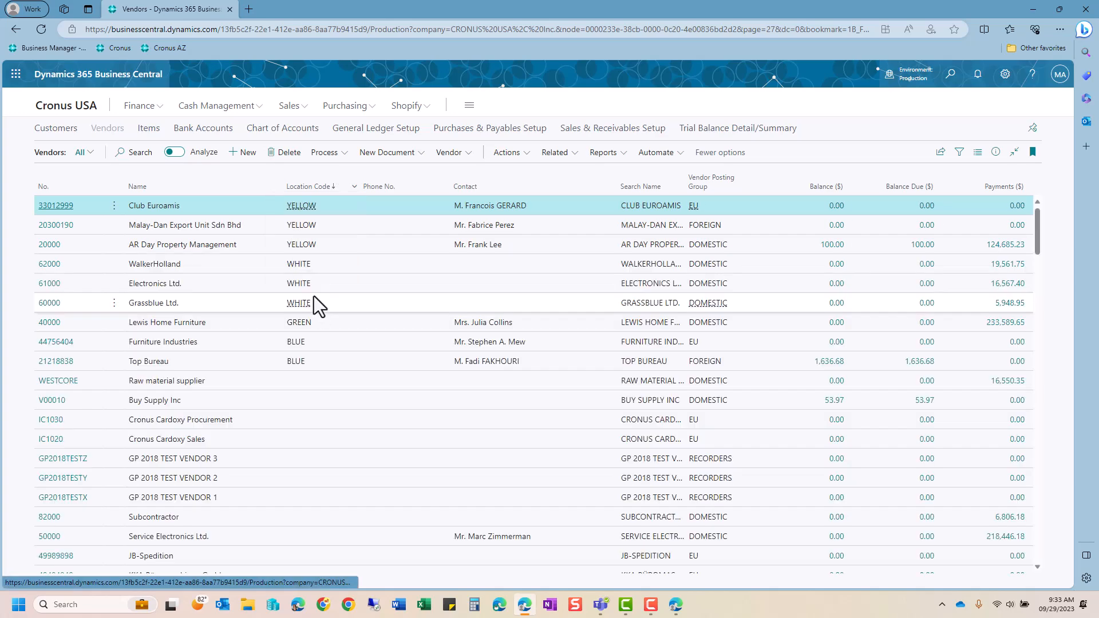
# Step: Show the filter pane and filter the vendors by Balance Due ($) with the criterion <>0
pyautogui.click(959, 152)
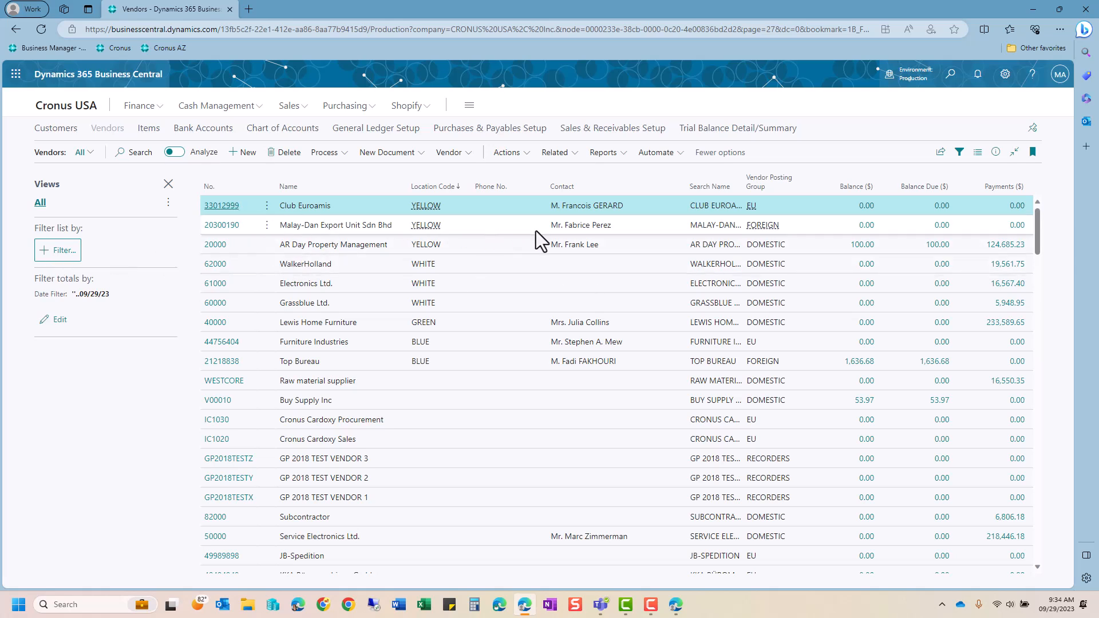
pyautogui.click(55, 253)
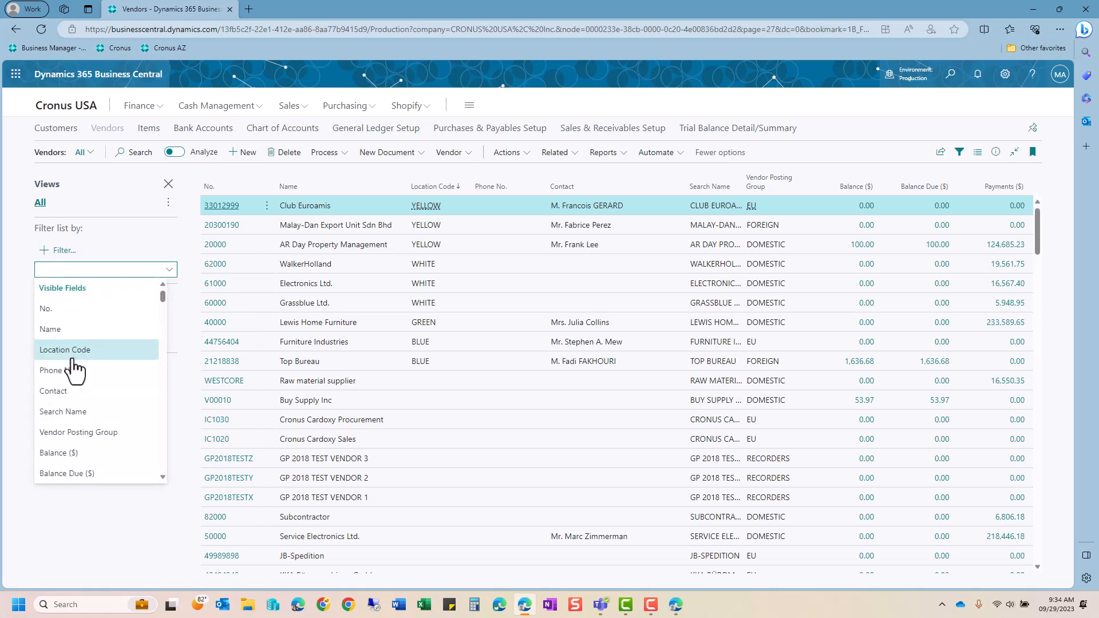
pyautogui.click(75, 473)
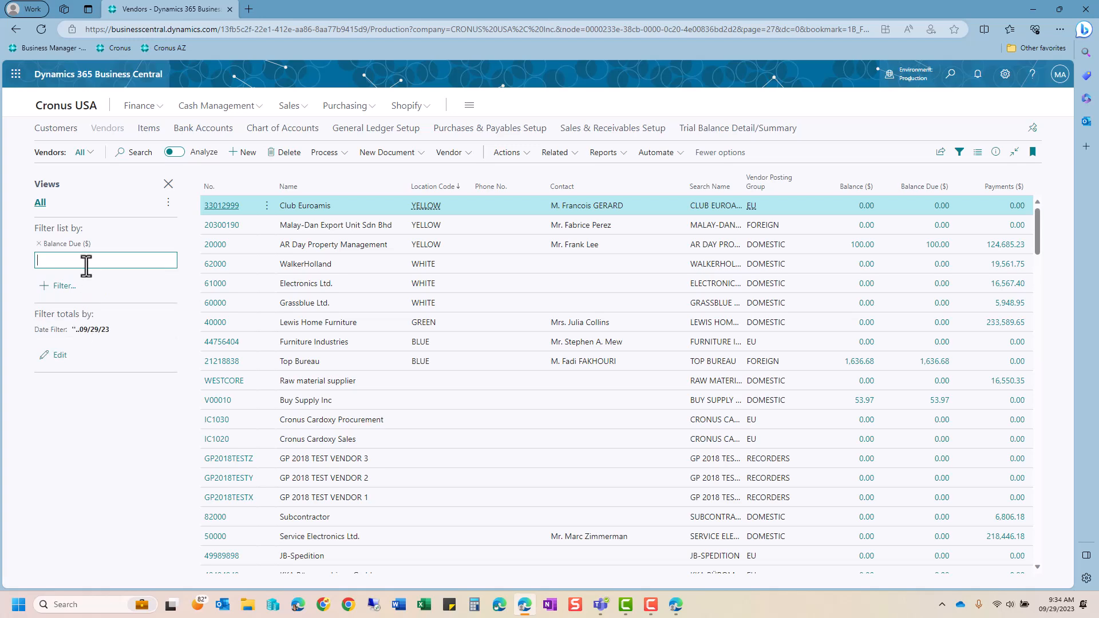
pyautogui.write('<>0')
pyautogui.press('Return')
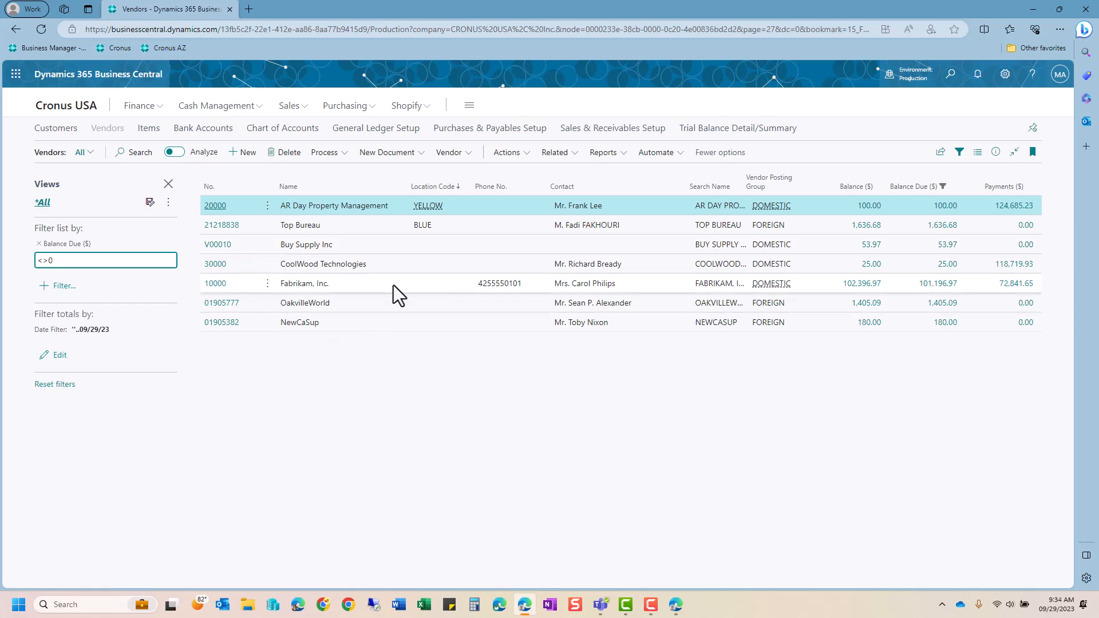
# Step: Save the filtered vendor list as a view named Balance Due
pyautogui.click(150, 202)
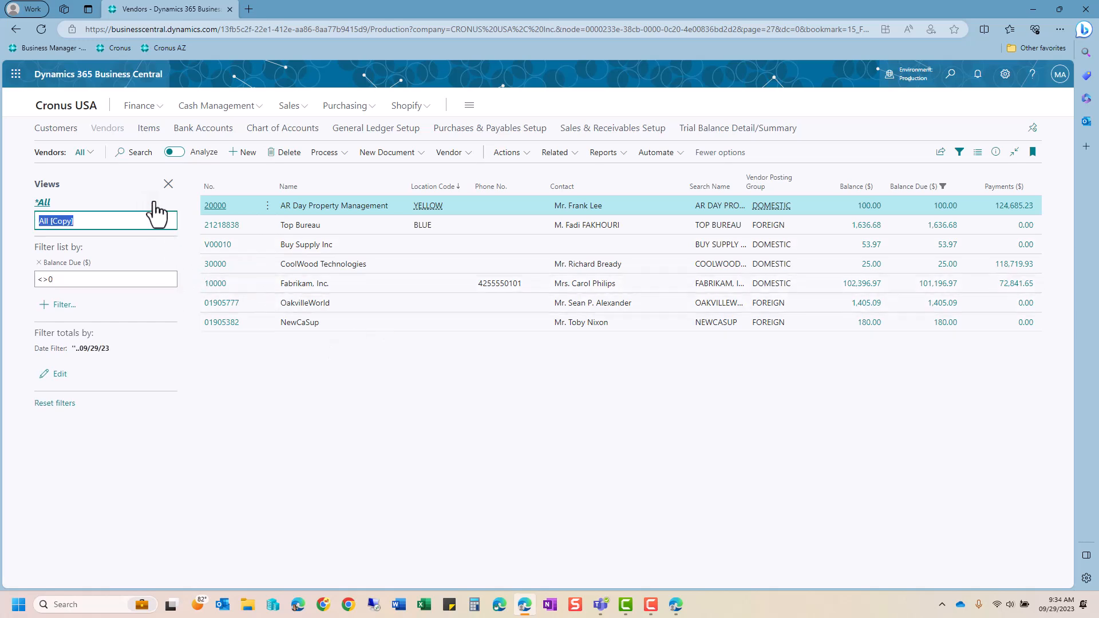
pyautogui.write('Balance Due')
pyautogui.press('Return')
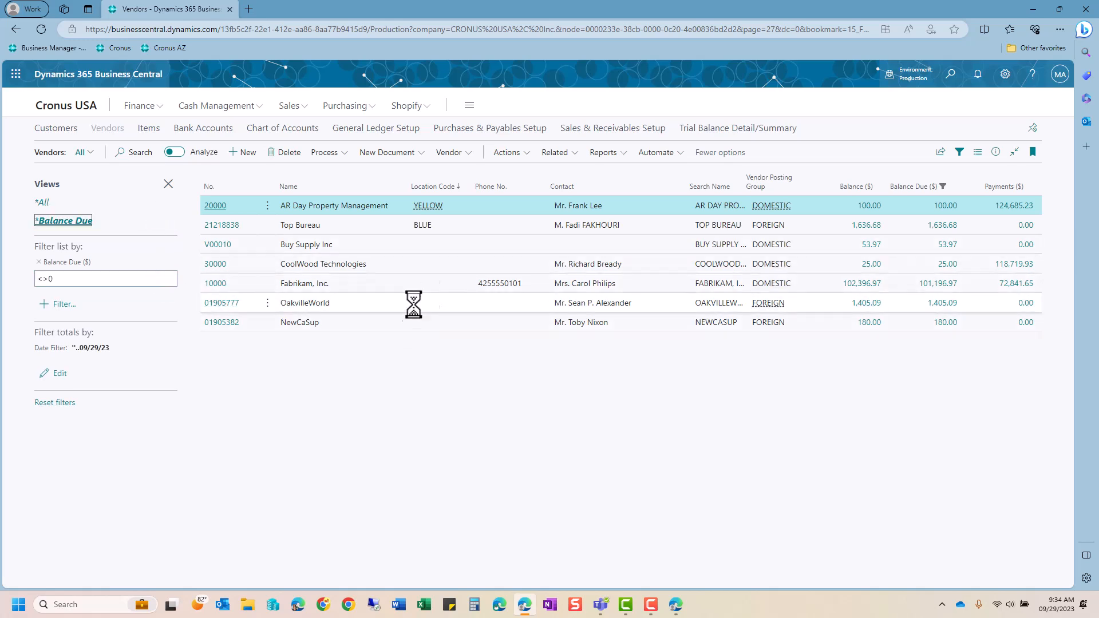
pyautogui.click(65, 306)
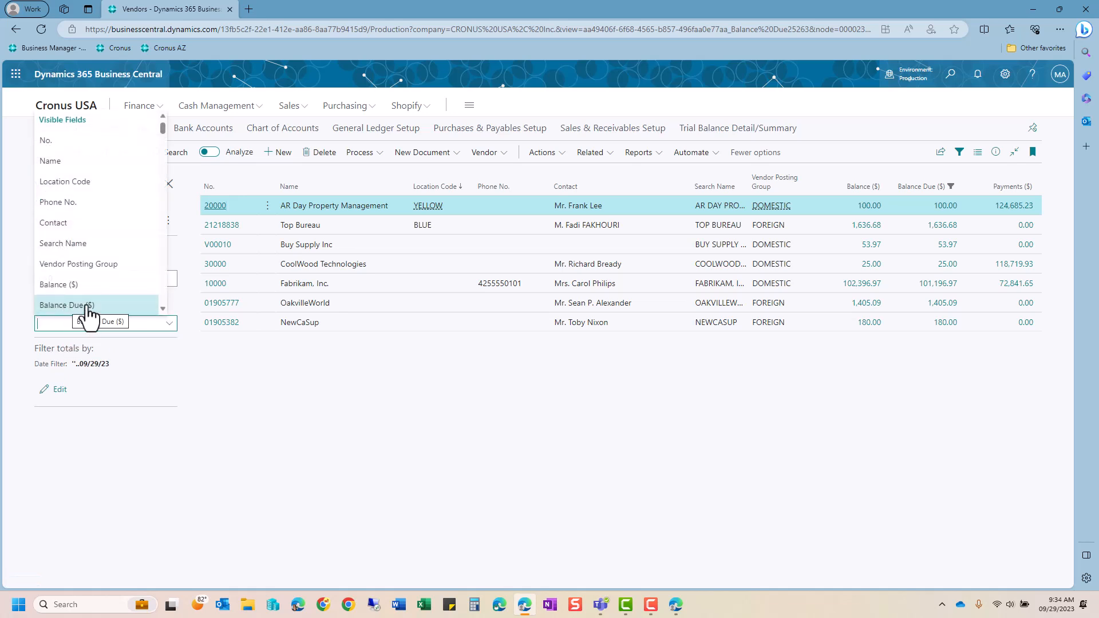
pyautogui.press('Escape')
# Step: Return to the All view and filter the vendors to blank contacts by setting the Contact criterion to ''
pyautogui.click(40, 203)
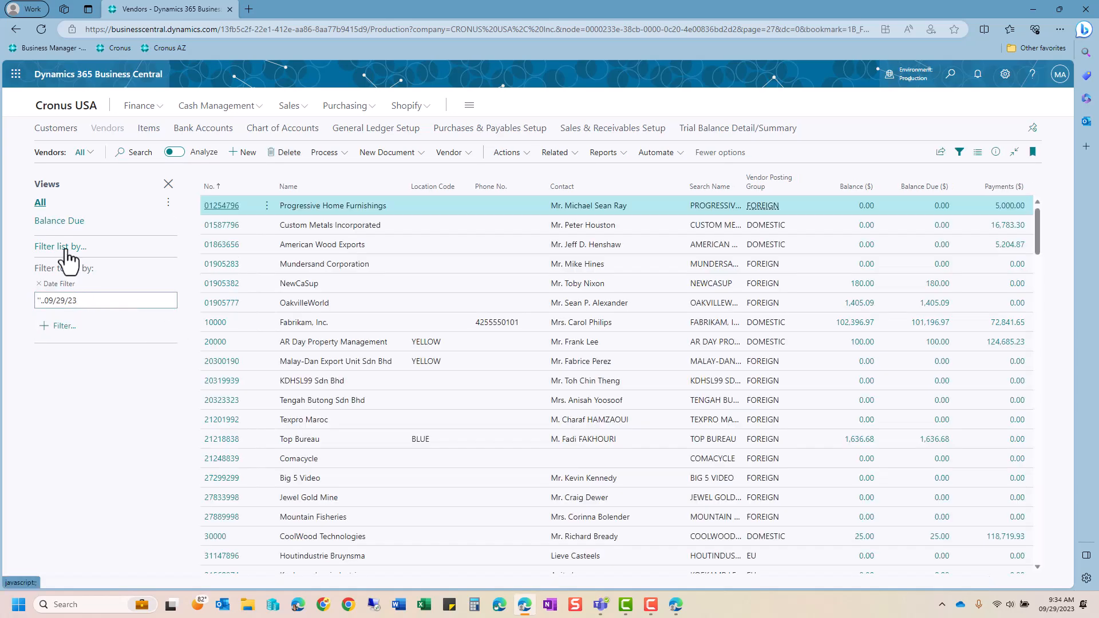
pyautogui.click(67, 250)
pyautogui.click(63, 269)
pyautogui.scroll(-1, 73, 432)
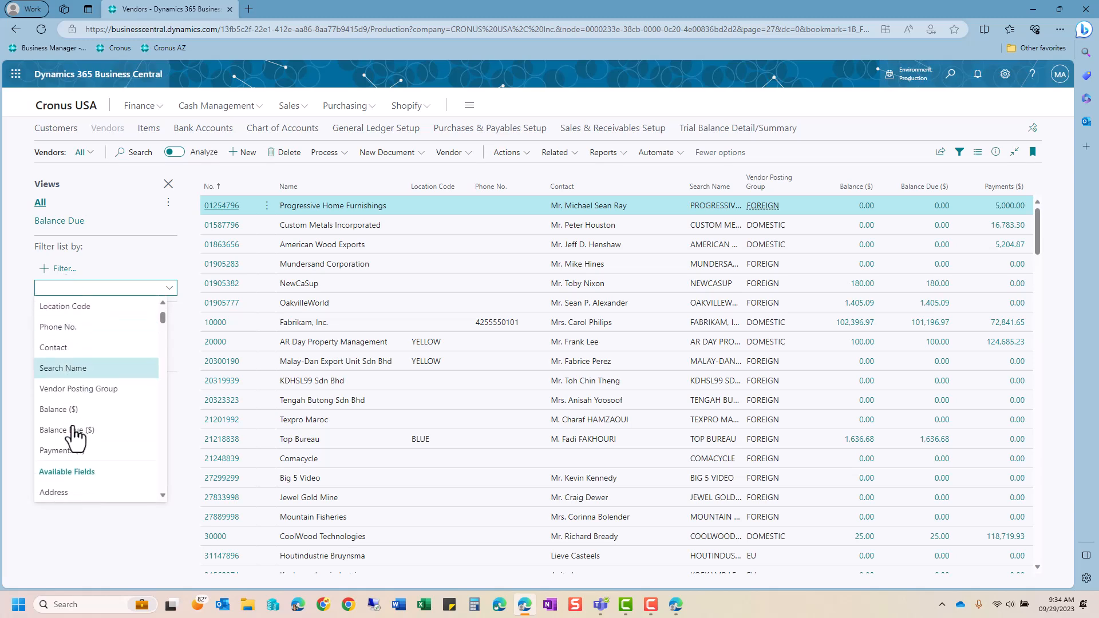
pyautogui.click(67, 351)
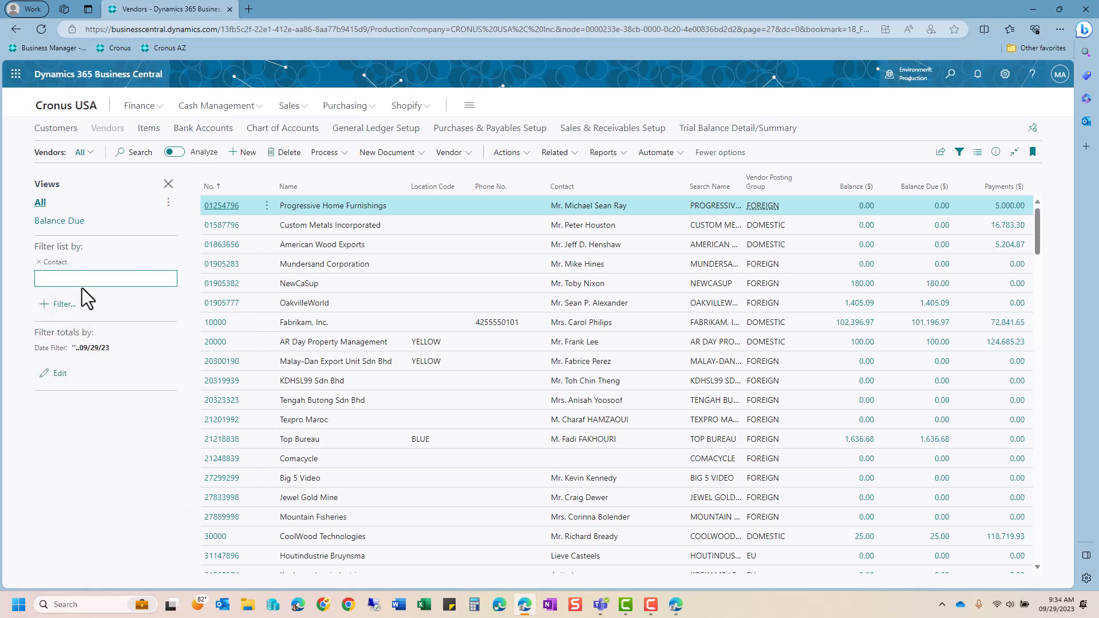
pyautogui.write("''")
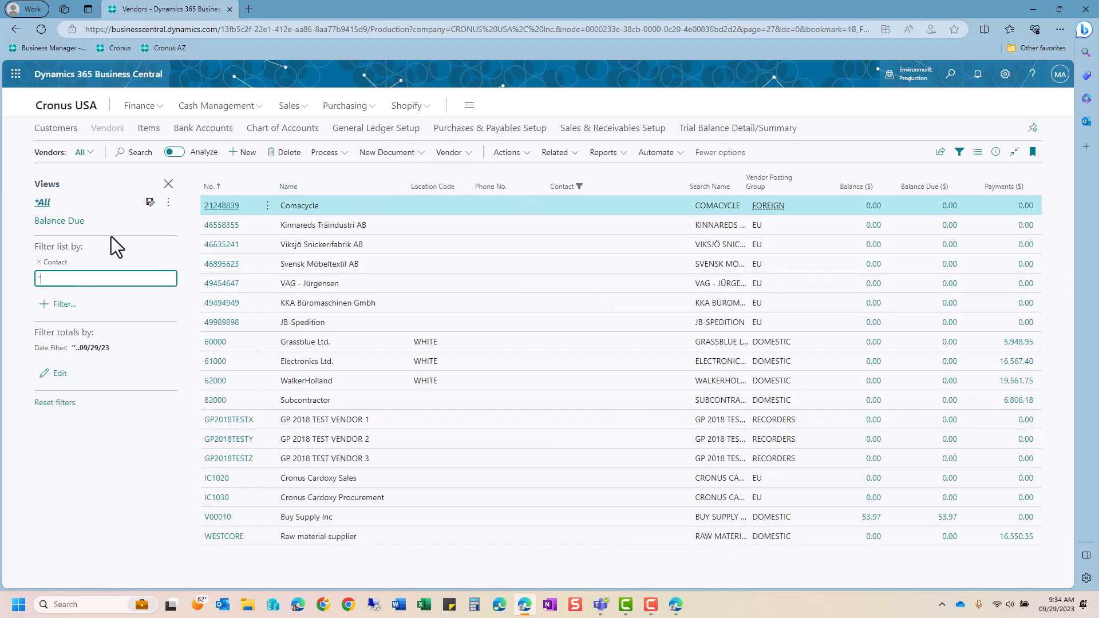
# Step: Save the contact-filtered vendor list as a view named Blank Contact
pyautogui.click(150, 202)
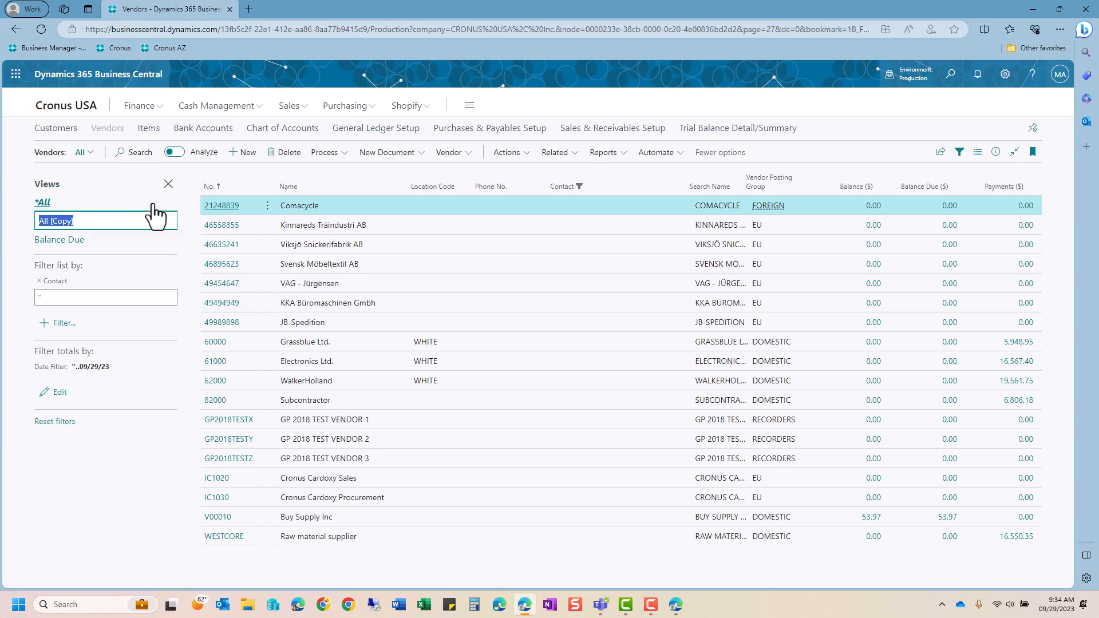
pyautogui.write('Blank Contact')
pyautogui.press('Return')
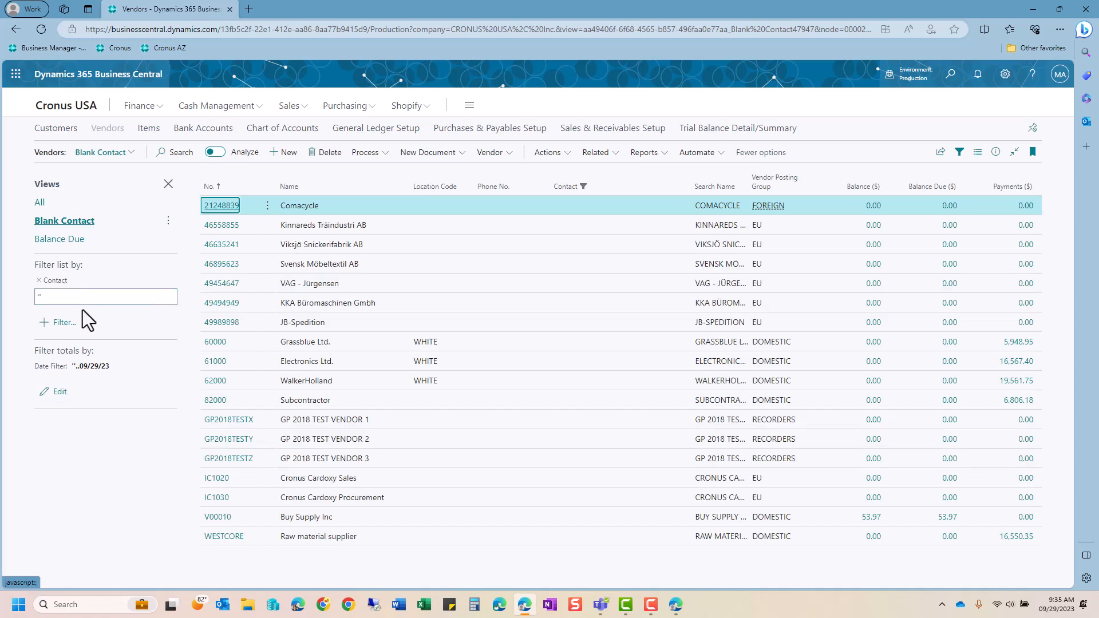
# Step: Sort the All vendors view by Name in ascending order and save it as a view named Name Order
pyautogui.click(39, 203)
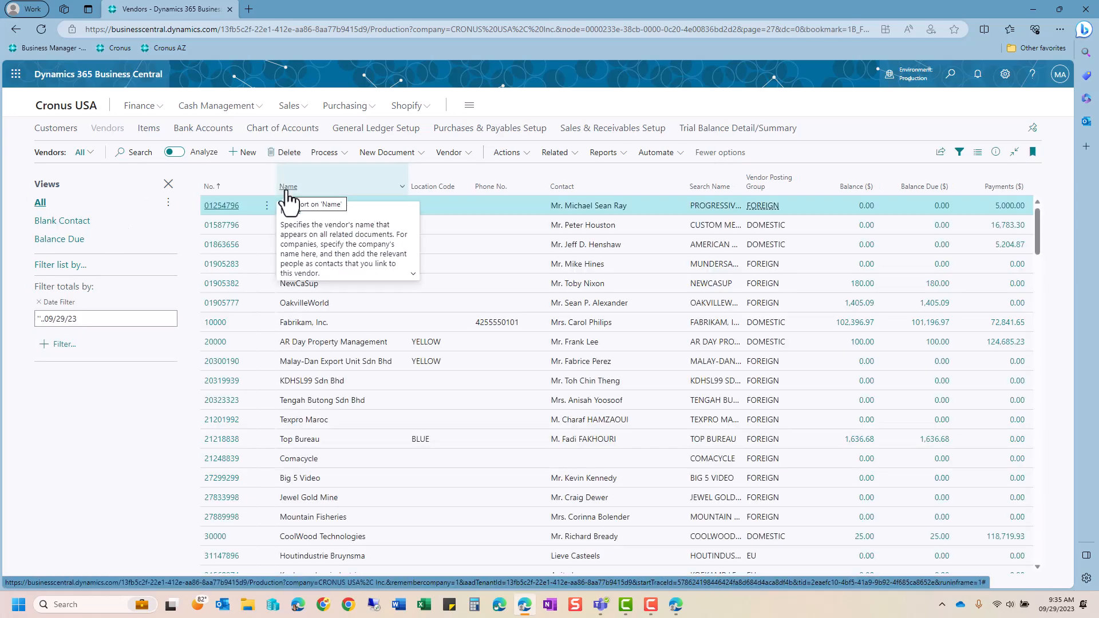
pyautogui.click(287, 192)
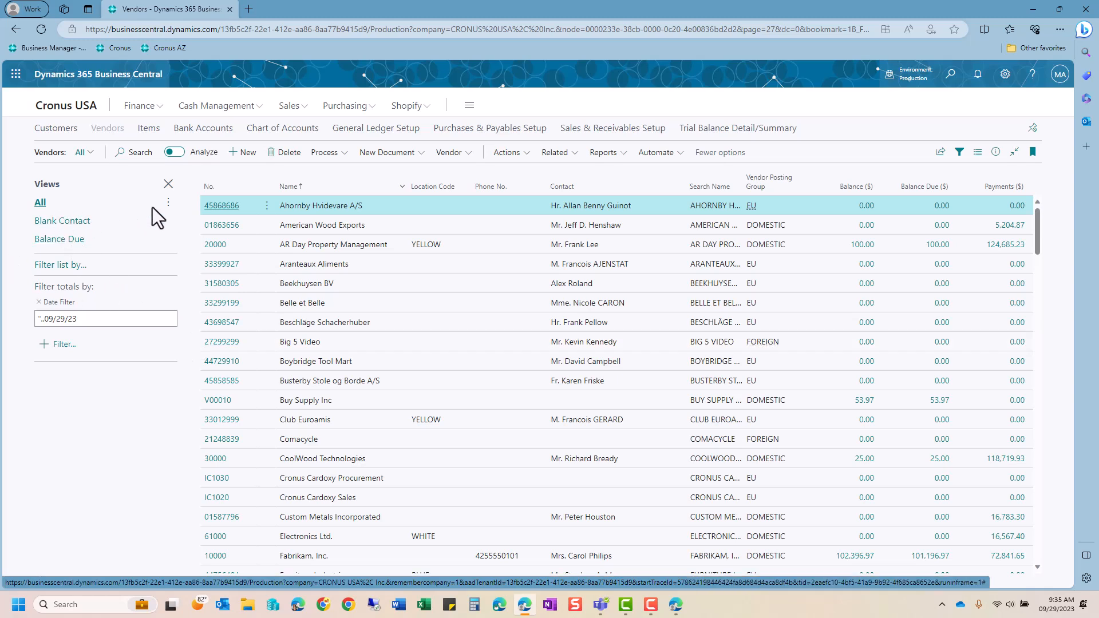
pyautogui.click(168, 203)
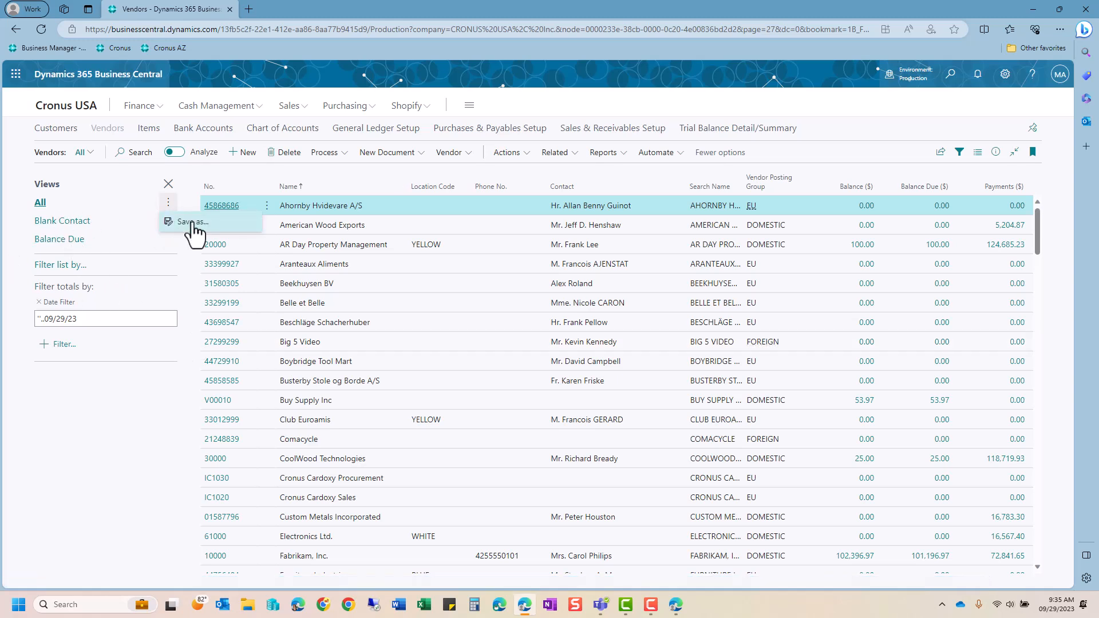
pyautogui.click(193, 223)
pyautogui.write('Name Order')
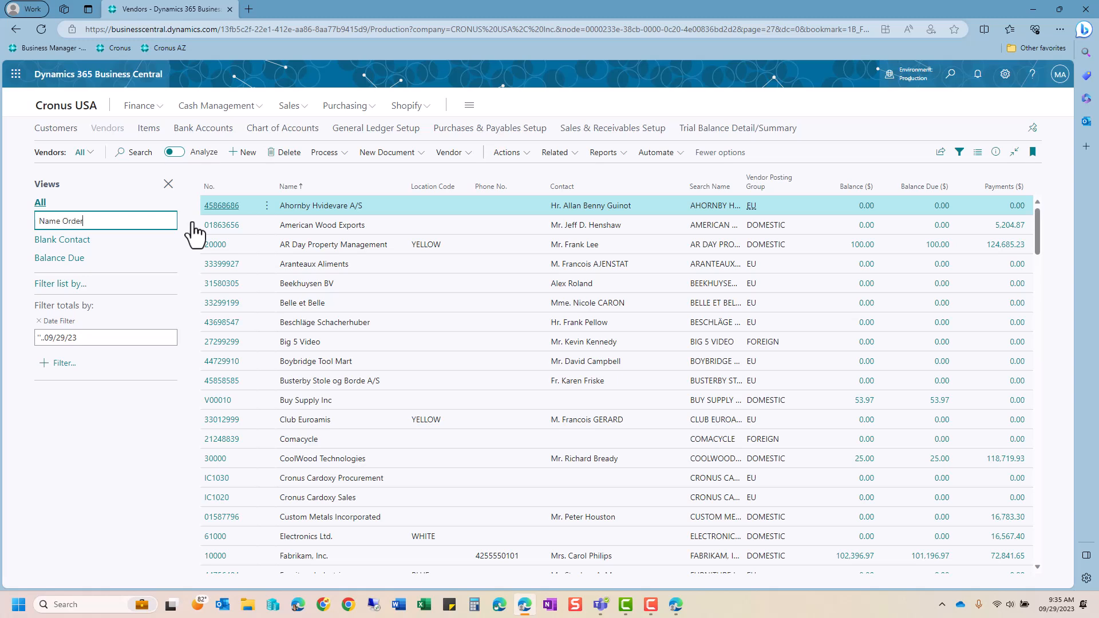
pyautogui.press('Return')
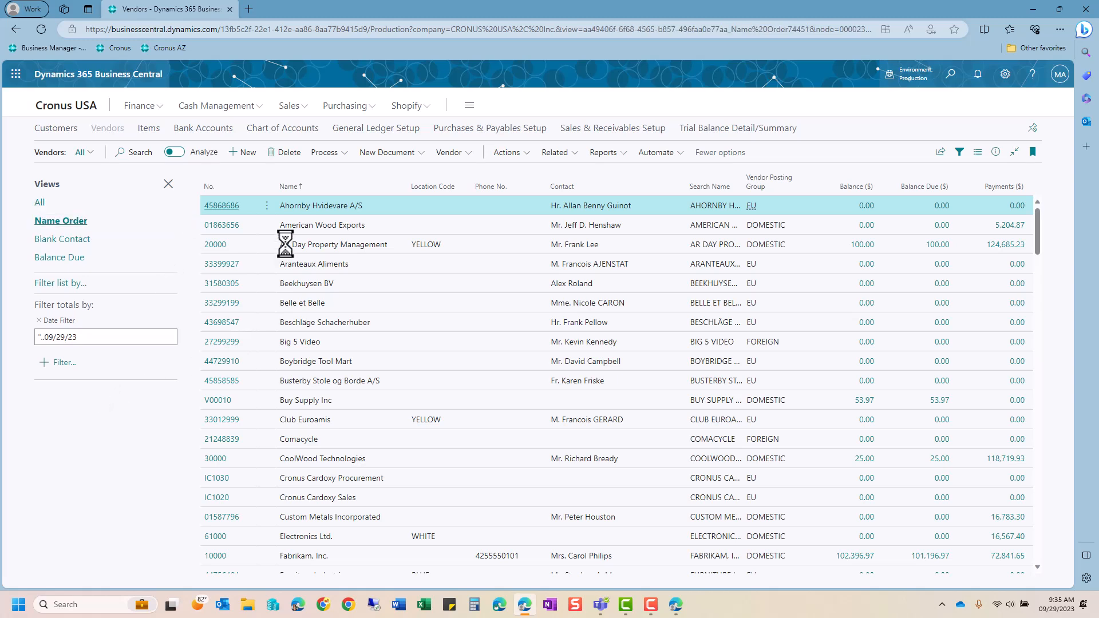
# Step: Return to the All vendors view and filter the list to vendors with a blank State by setting the criterion to ''
pyautogui.click(39, 205)
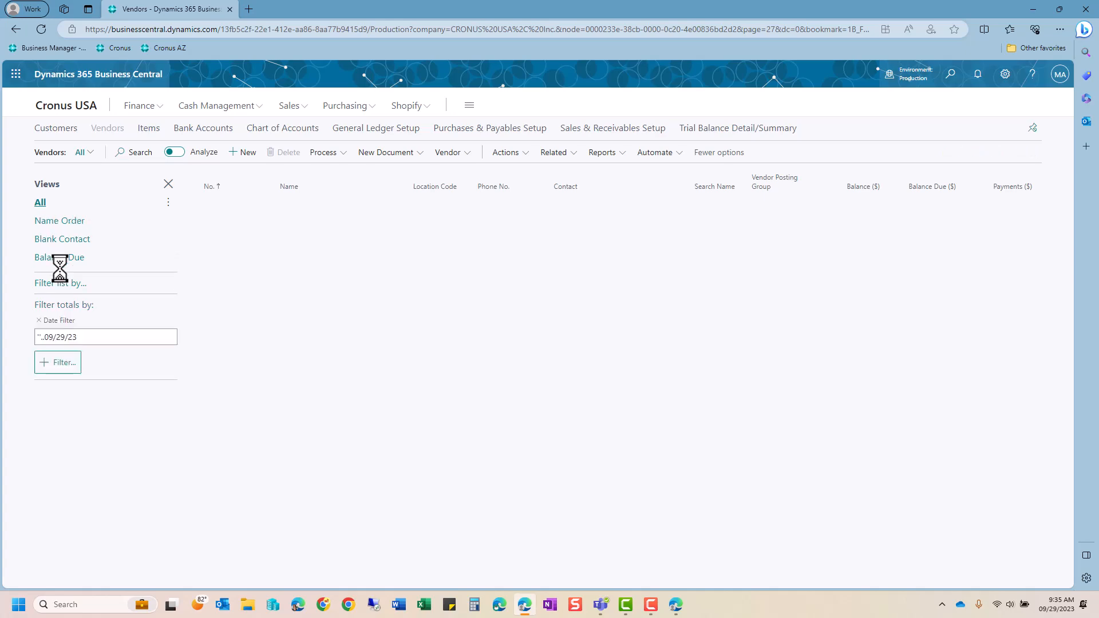
pyautogui.click(61, 285)
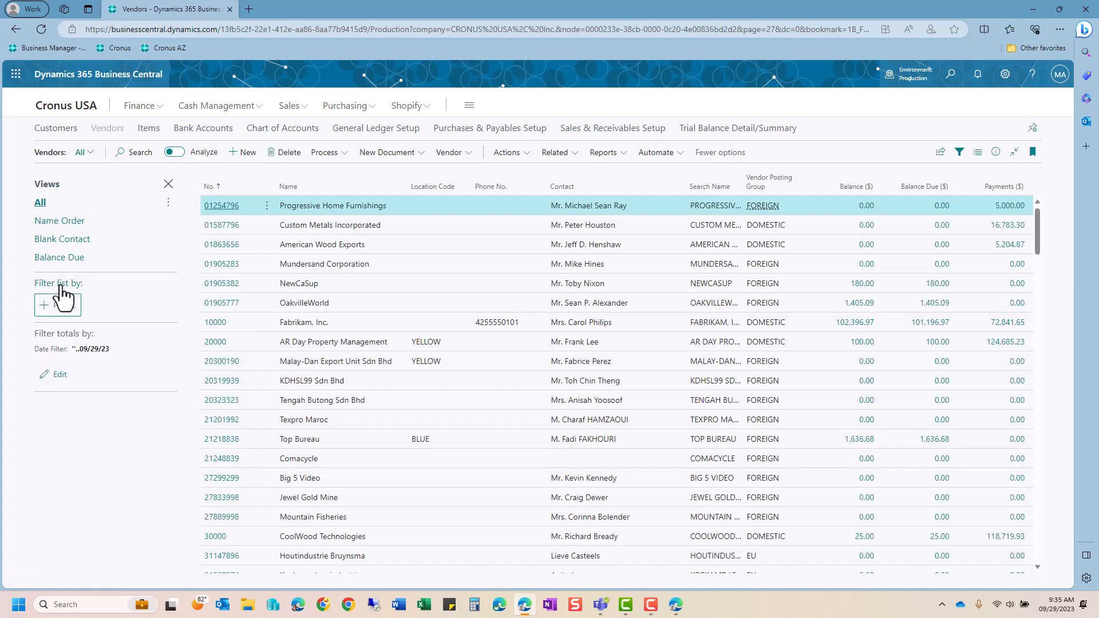
pyautogui.click(48, 309)
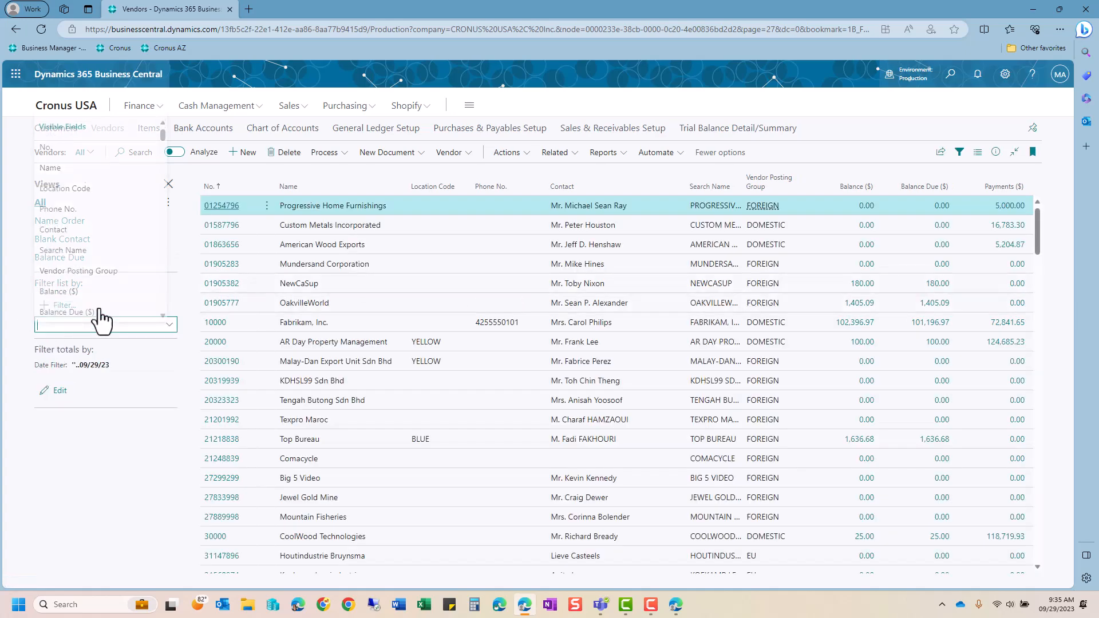
pyautogui.write('State')
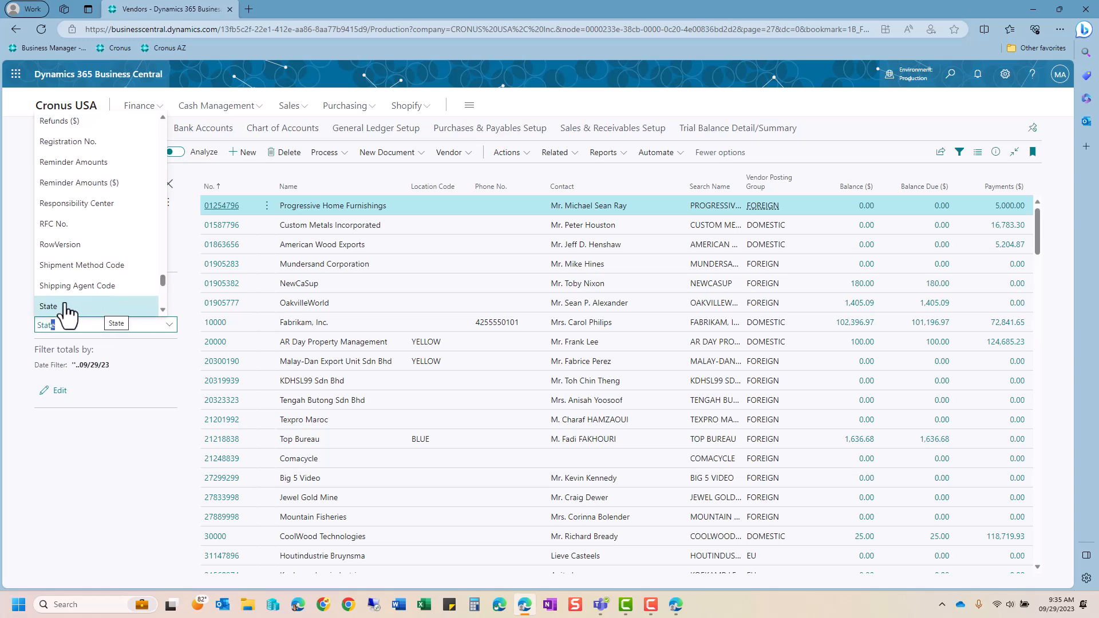
pyautogui.click(70, 309)
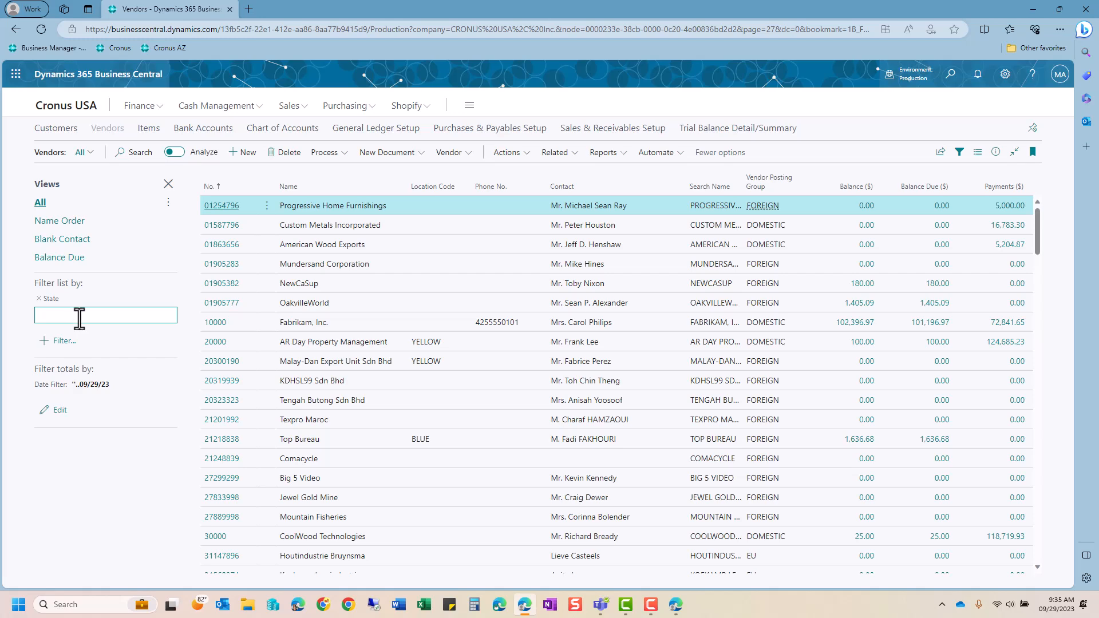
pyautogui.write("''")
pyautogui.press('Return')
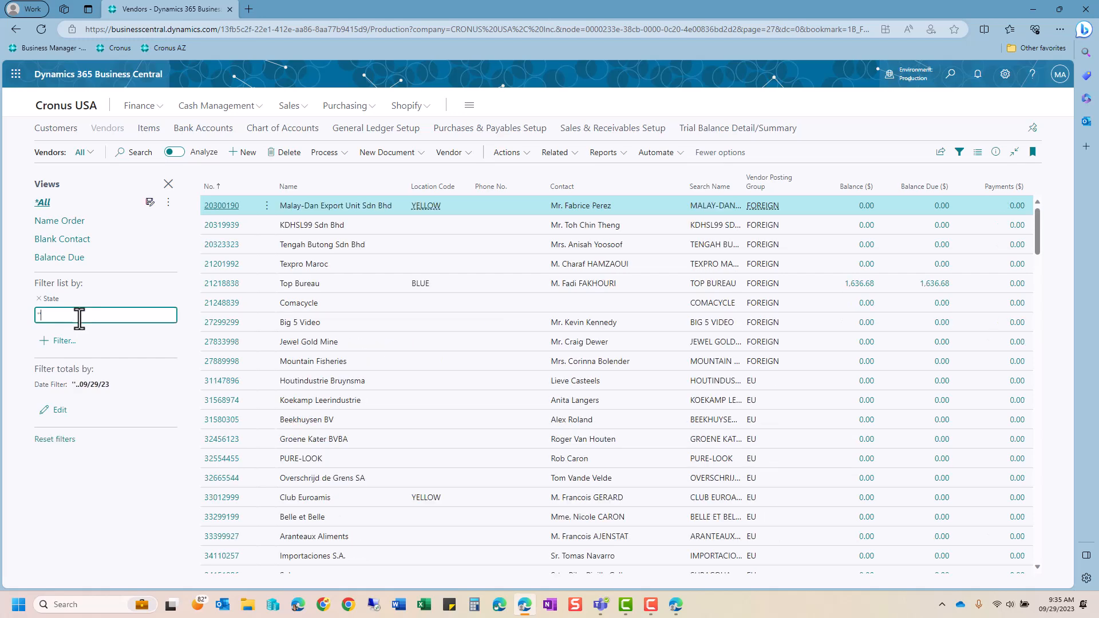
pyautogui.scroll(-7, 366, 414)
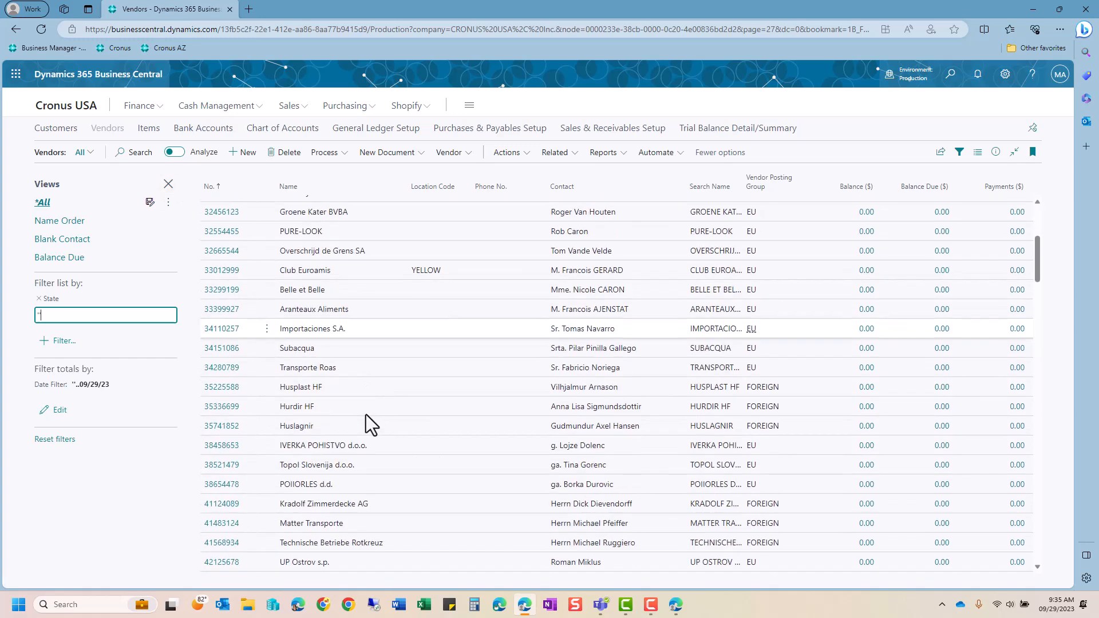
pyautogui.scroll(7, 366, 415)
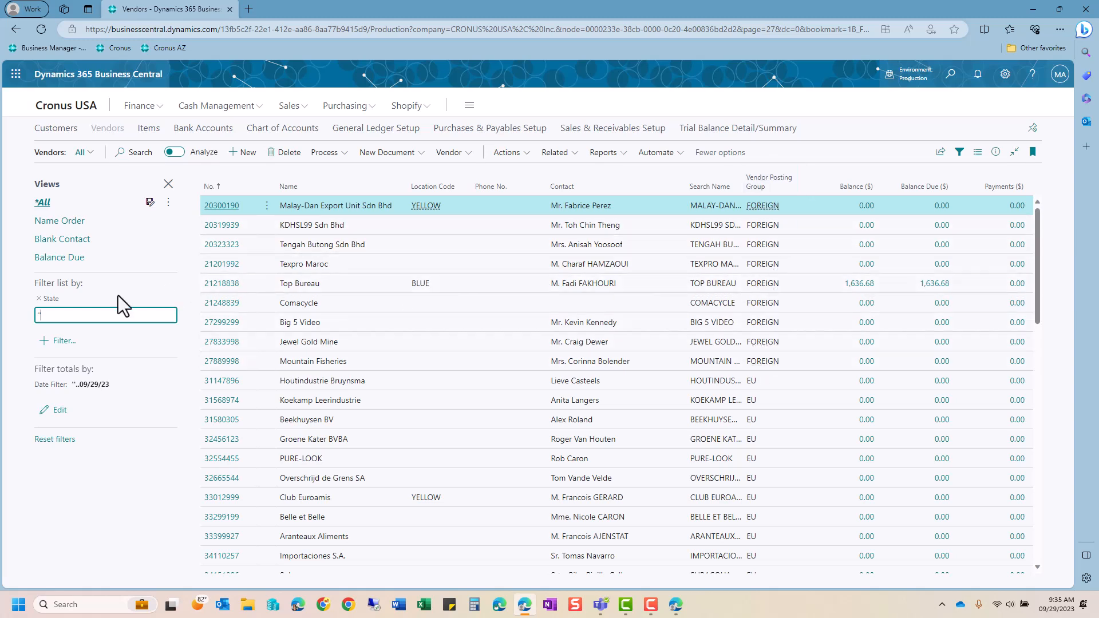
# Step: Add a Vendor Posting Group filter set to DOMESTIC to the blank-state vendor list
pyautogui.click(63, 341)
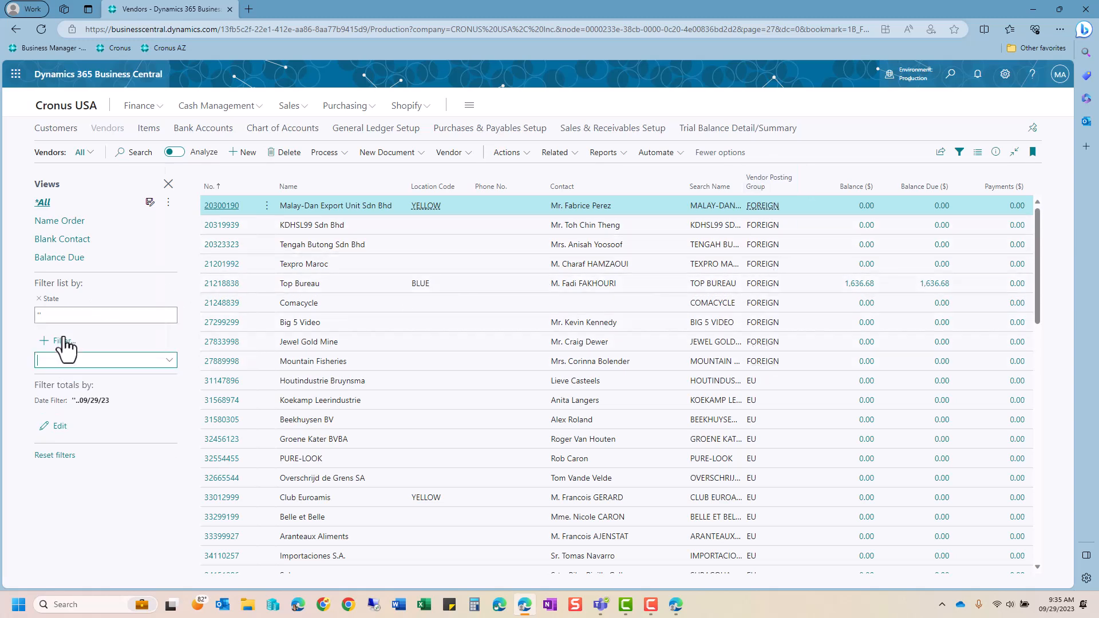
pyautogui.click(87, 300)
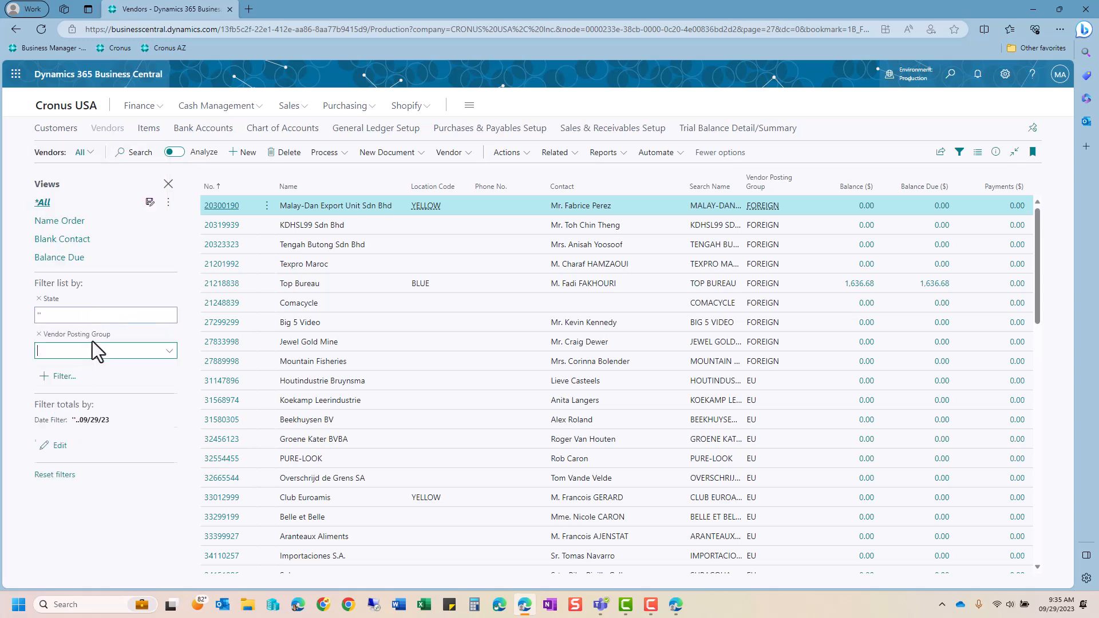
pyautogui.write('Domestin')
pyautogui.press('BackSpace')
pyautogui.write('c')
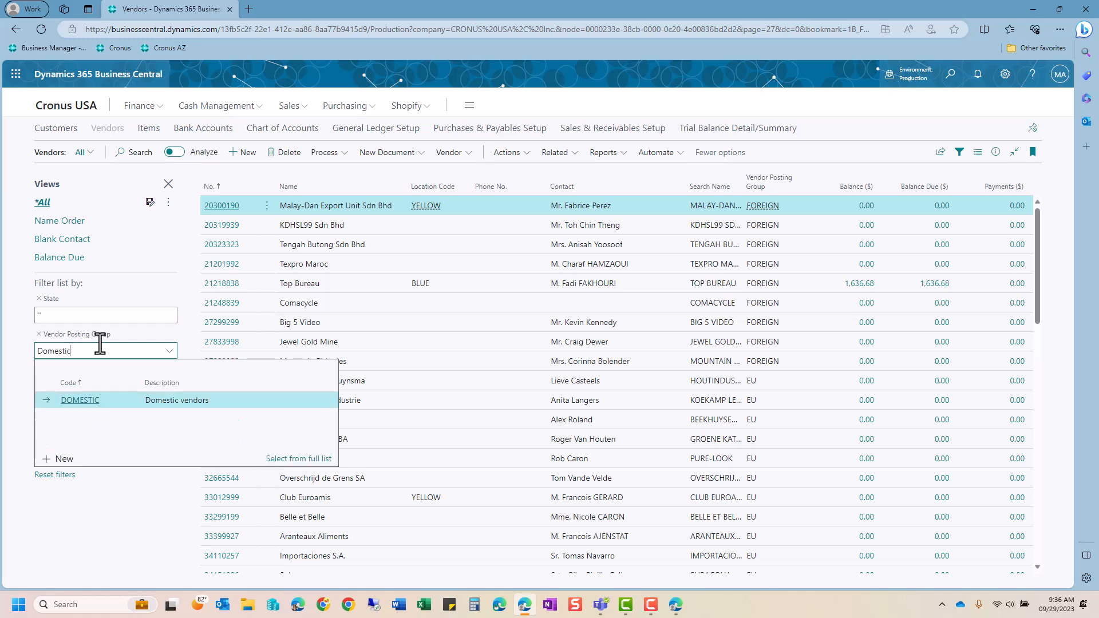
pyautogui.press('Return')
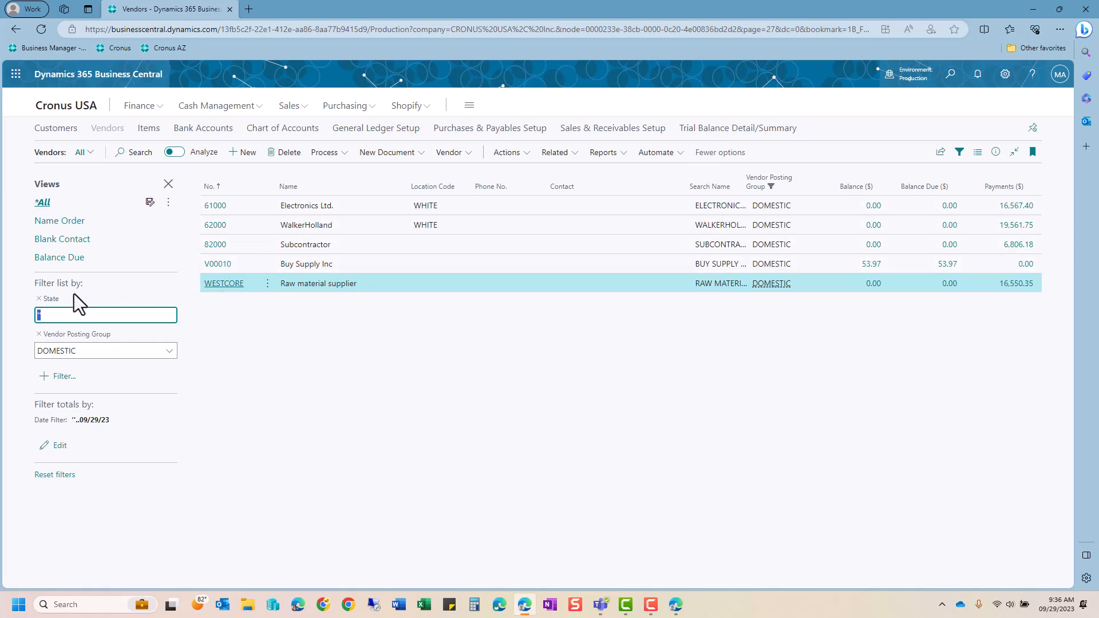
# Step: Save the filtered vendor list as a new view under its suggested name and export the list for opening in Excel
pyautogui.click(150, 202)
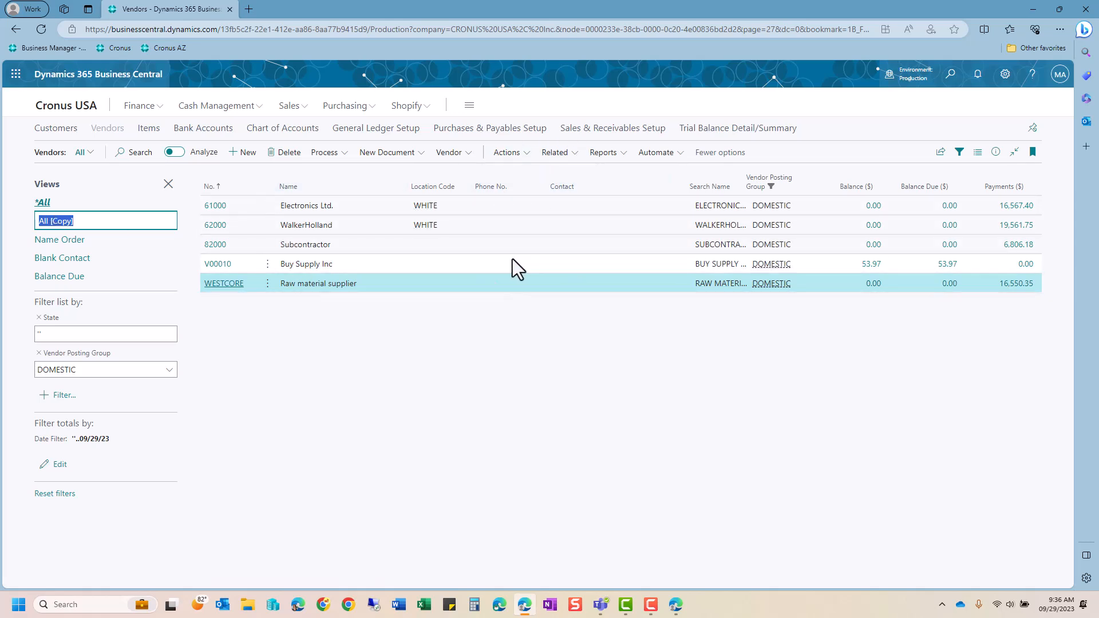
pyautogui.click(942, 153)
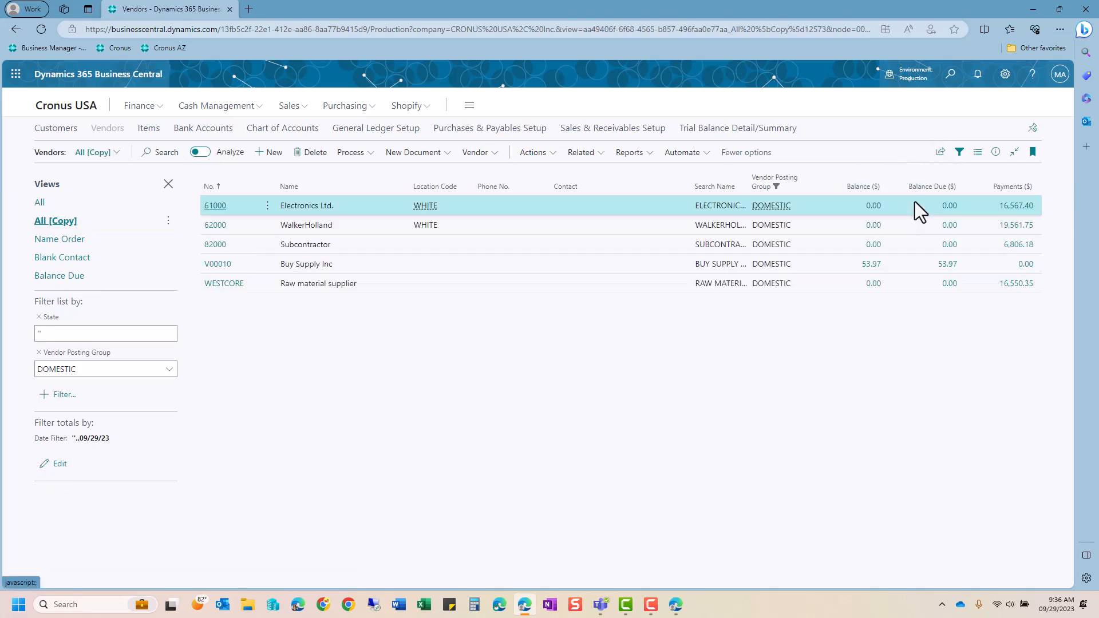
pyautogui.click(941, 154)
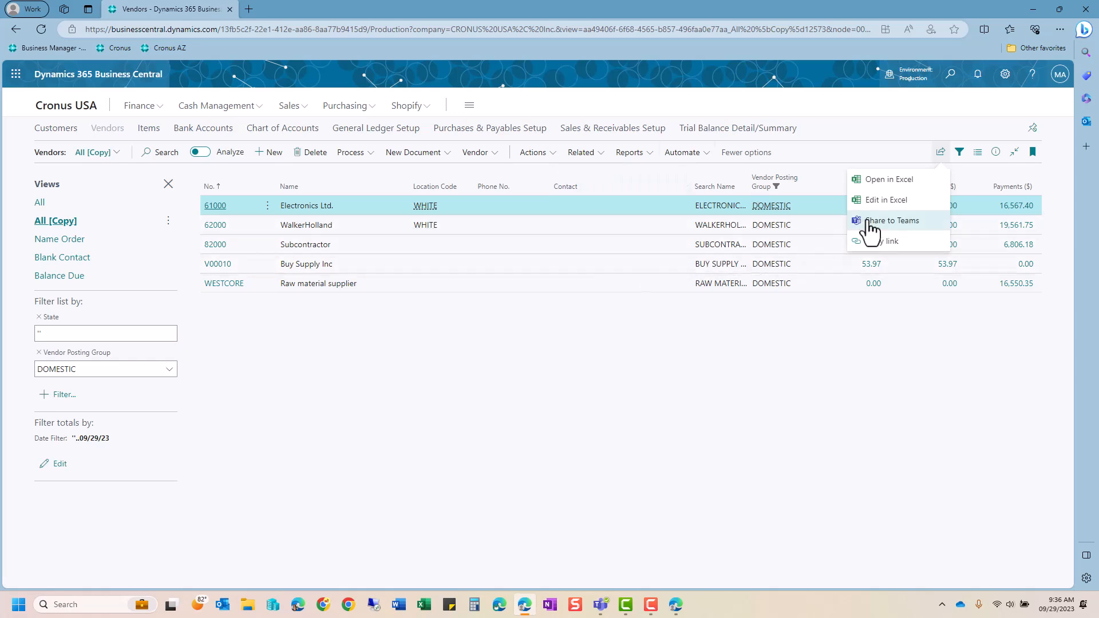
pyautogui.click(887, 178)
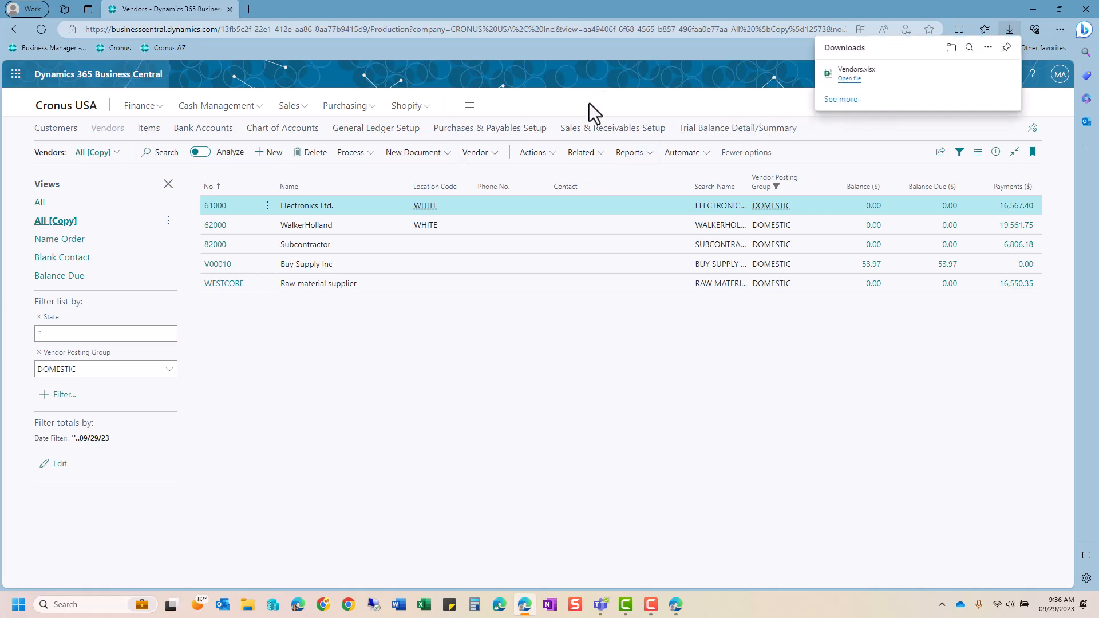
# Step: Remove the All [Copy] view from the Vendors list and confirm the removal
pyautogui.click(168, 220)
pyautogui.click(190, 281)
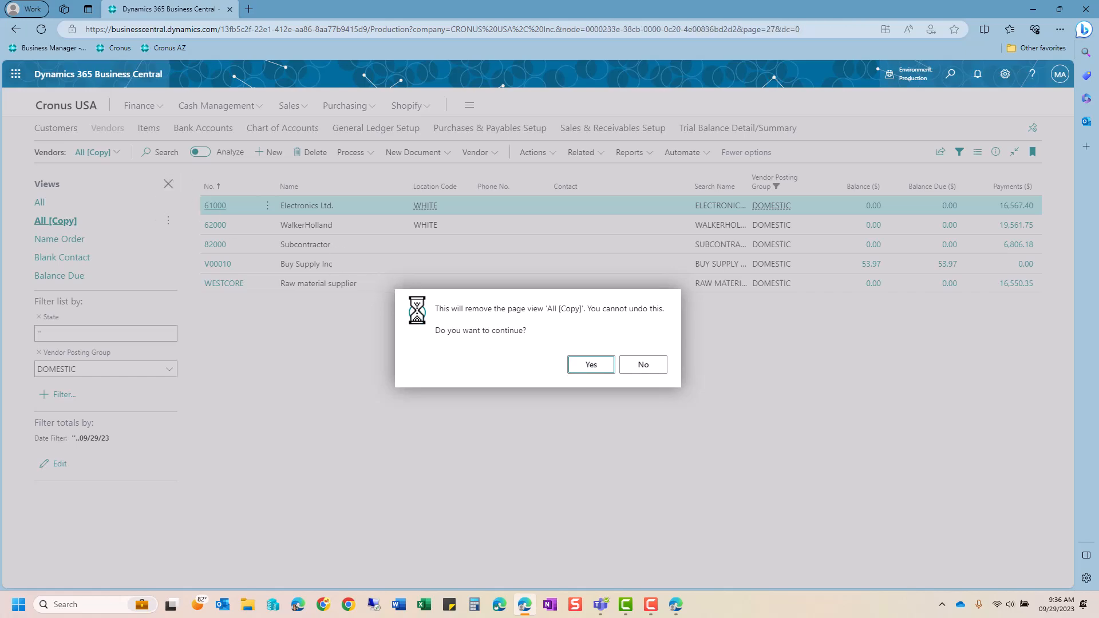
pyautogui.press('Return')
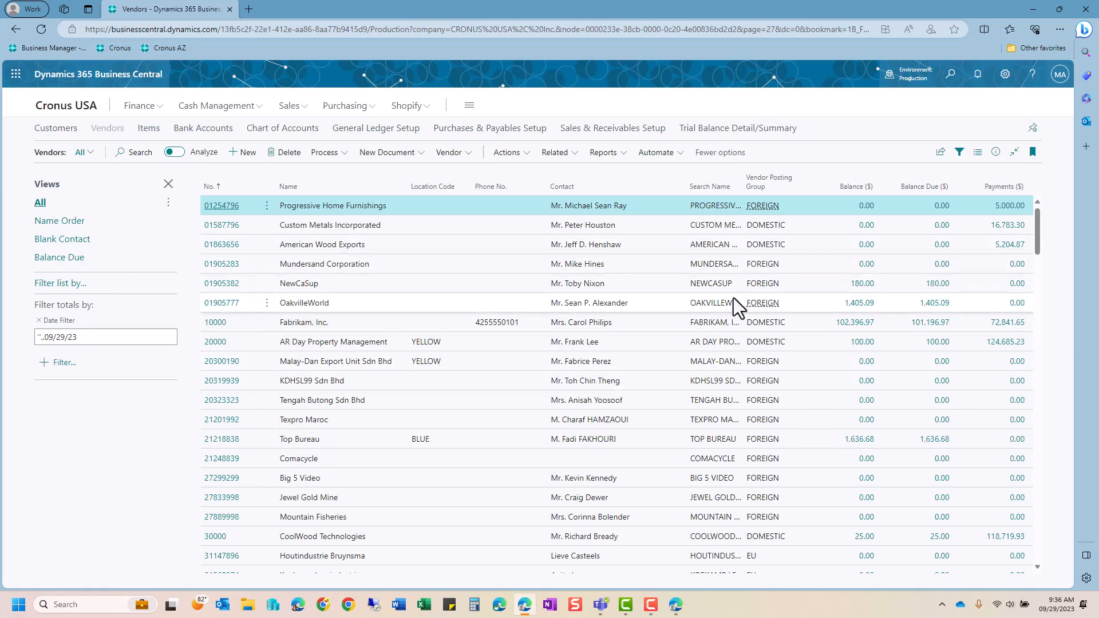
# Step: Hide the filter pane of the Vendors list and switch to the Blank Contact view
pyautogui.click(168, 183)
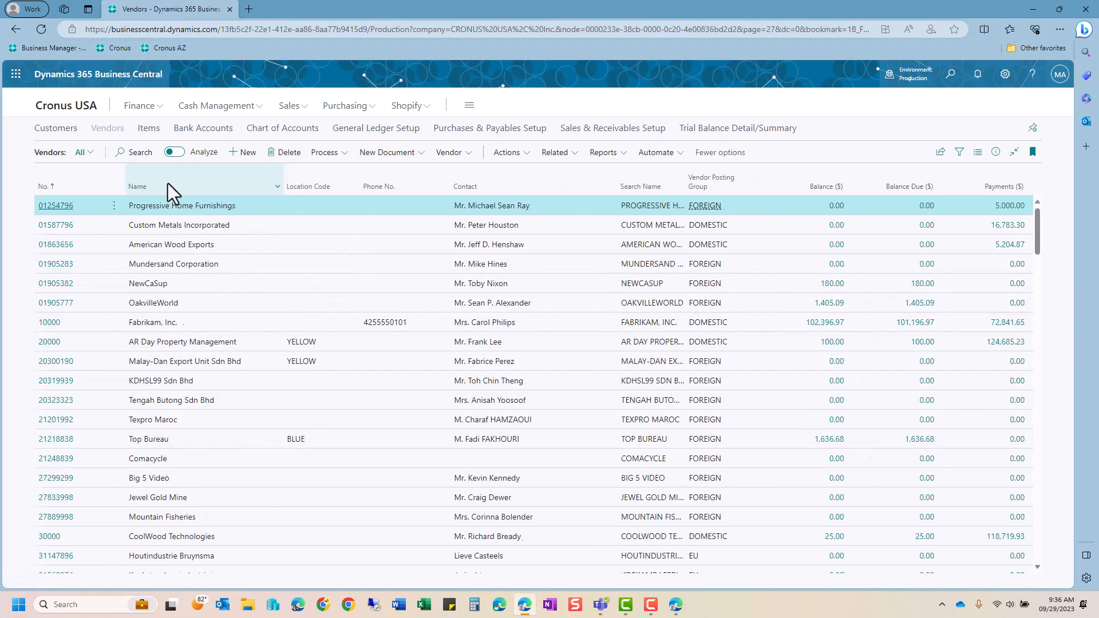
pyautogui.click(86, 152)
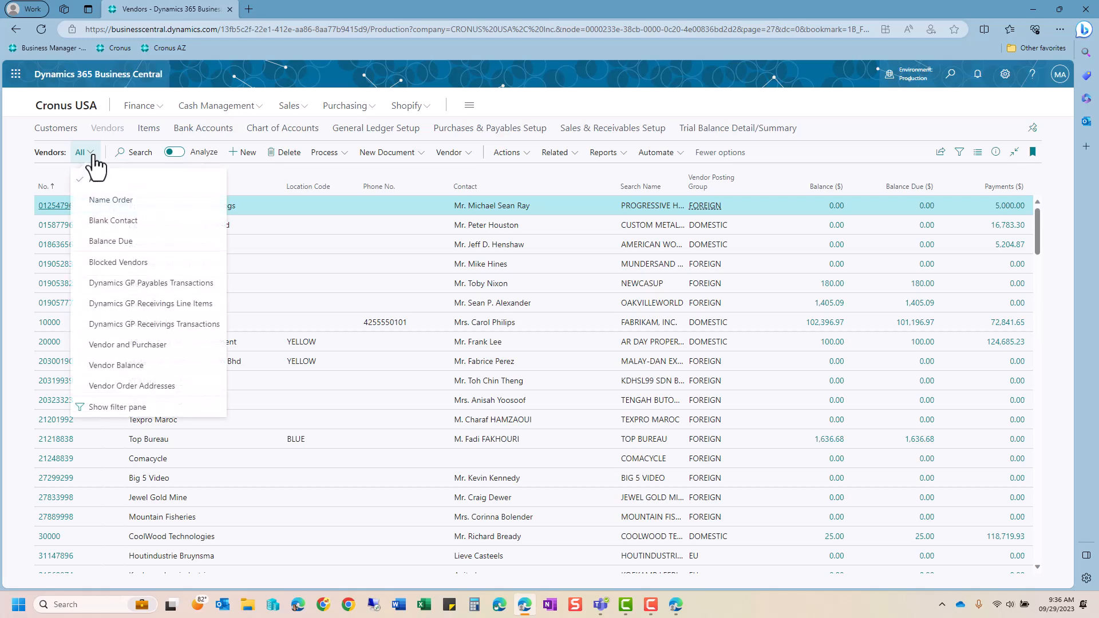
pyautogui.click(96, 221)
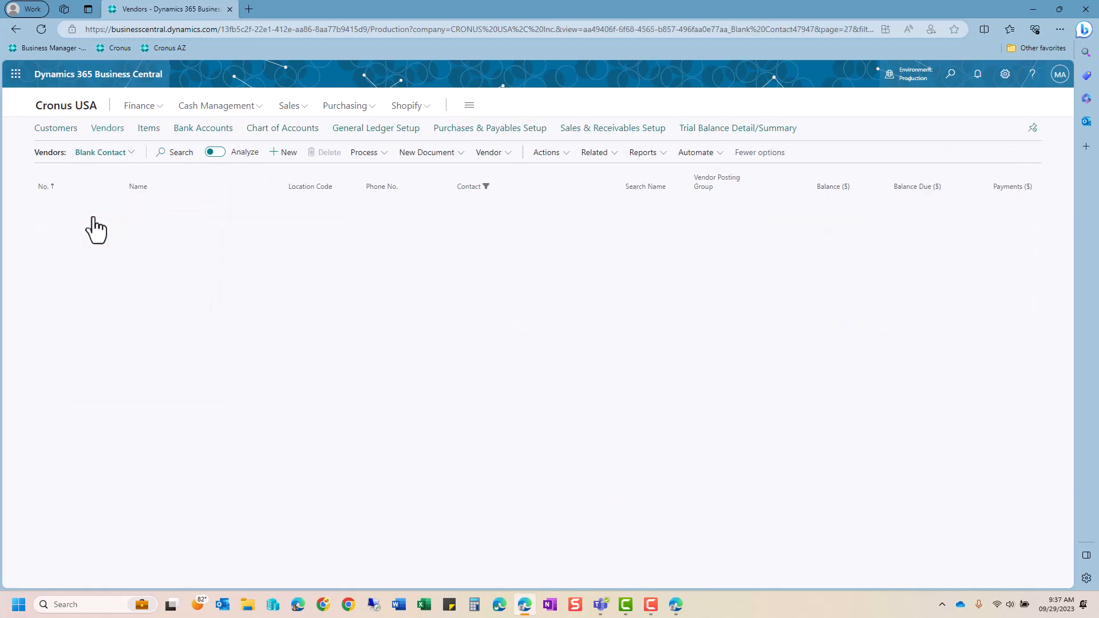
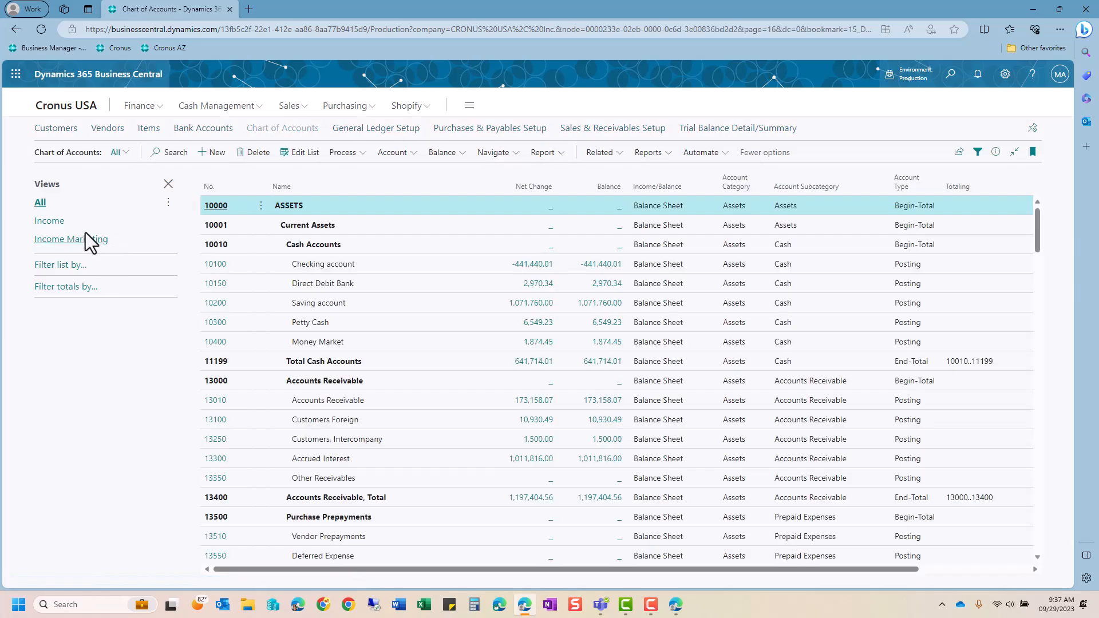
# Step: Display the Income view of the Chart of Accounts and filter its totals to the dates 04/01/22..04/30/22
pyautogui.click(50, 223)
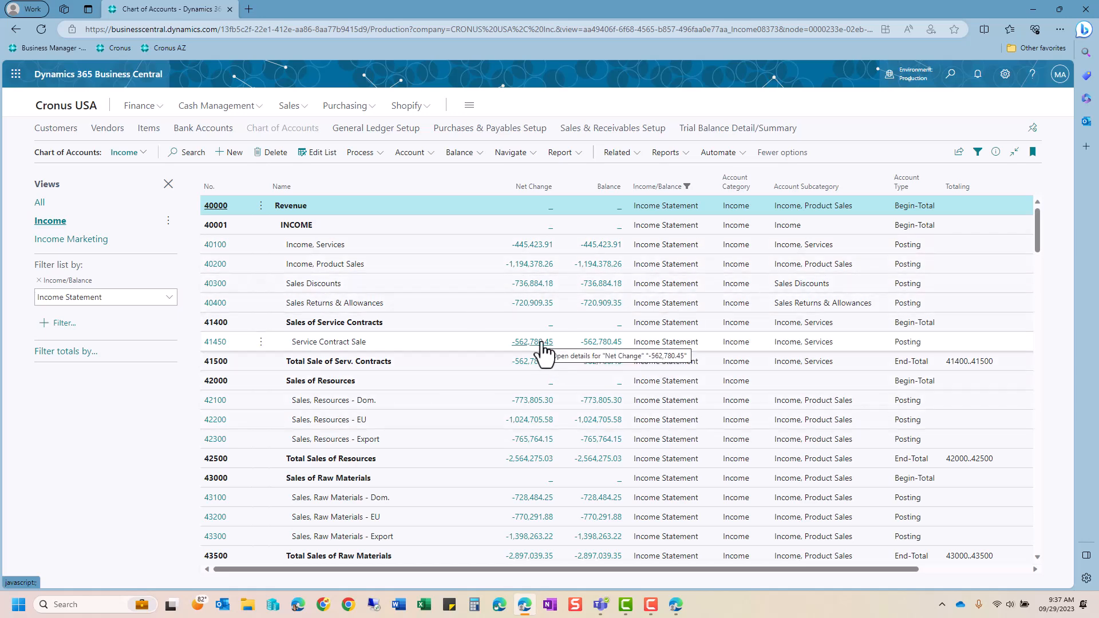
pyautogui.scroll(-5, 540, 348)
pyautogui.scroll(-3, 537, 347)
pyautogui.scroll(7, 537, 348)
pyautogui.scroll(1, 537, 349)
pyautogui.click(78, 353)
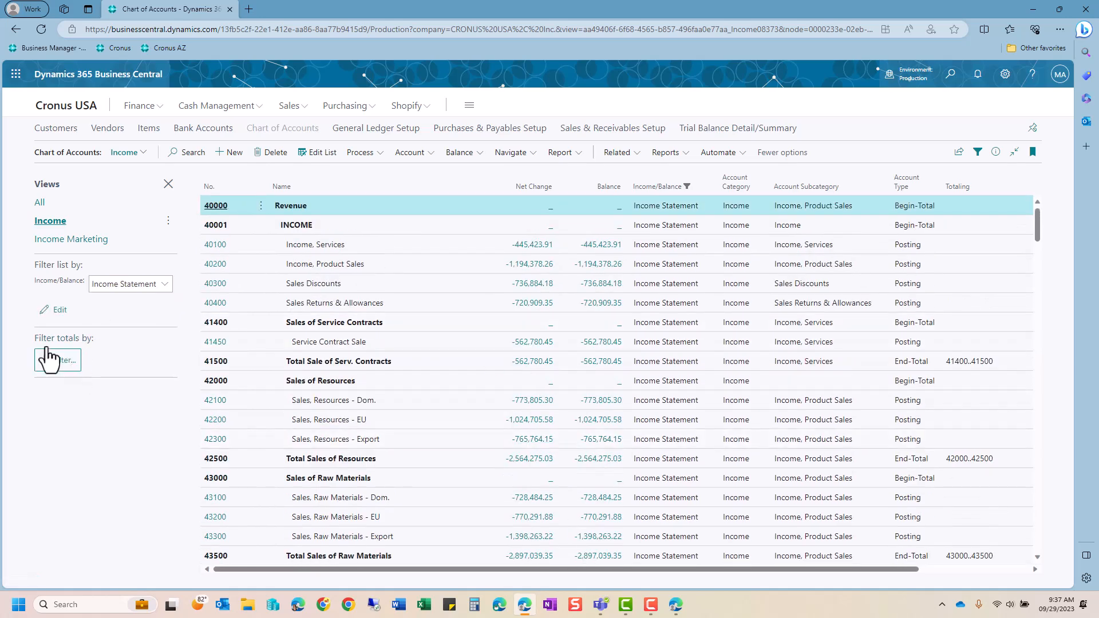
pyautogui.click(55, 362)
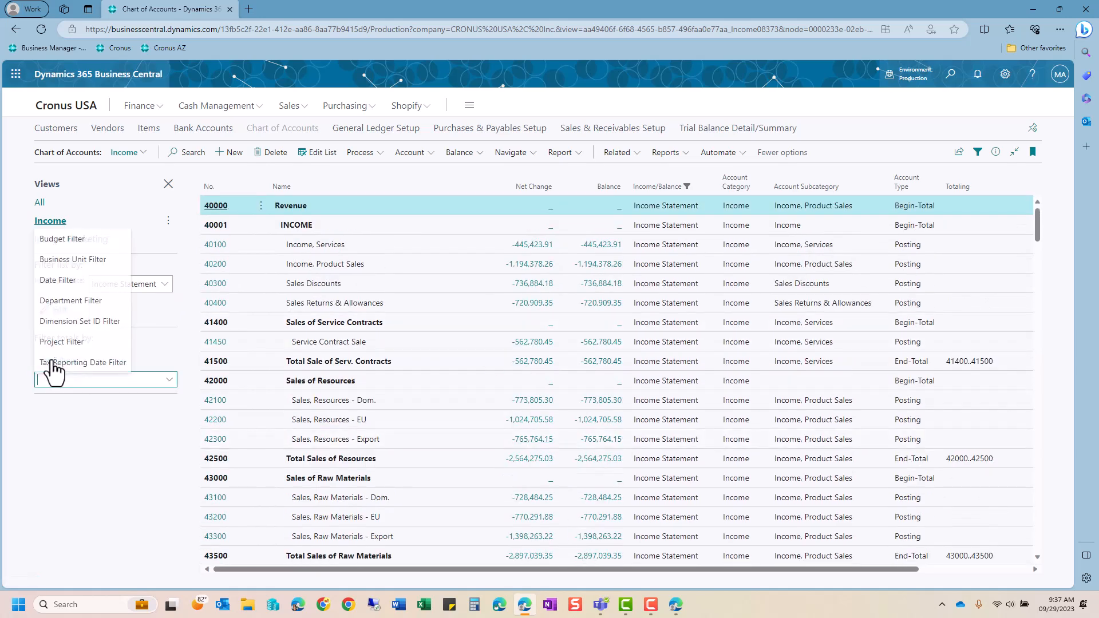
pyautogui.click(61, 286)
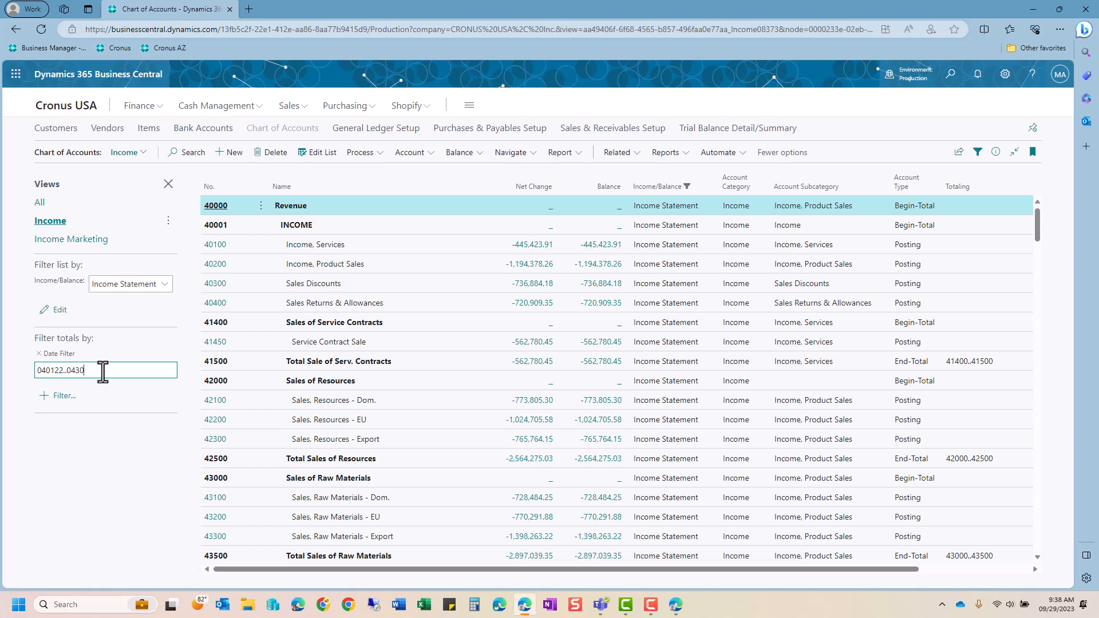
pyautogui.press('Return')
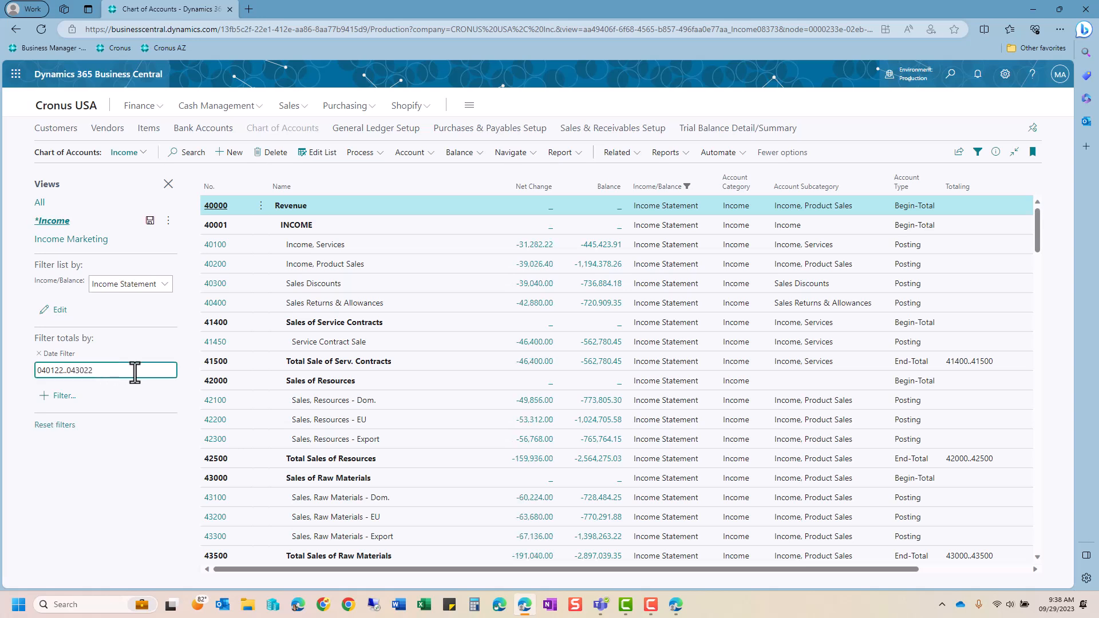
# Step: Save the totals date filter in the existing Income view of the Chart of Accounts
pyautogui.click(60, 399)
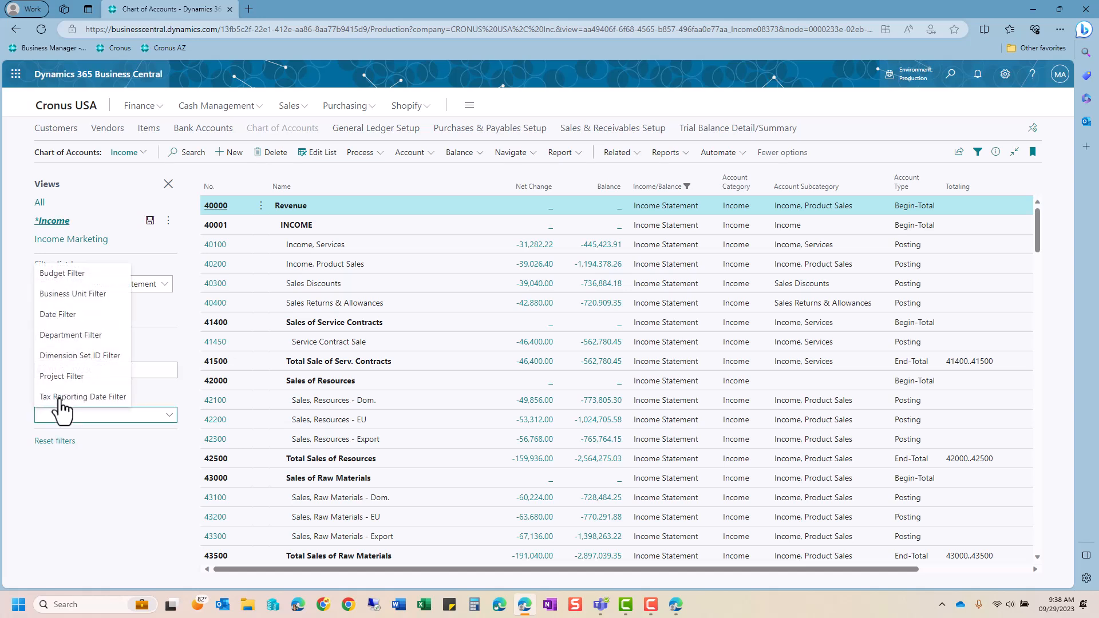
pyautogui.click(85, 417)
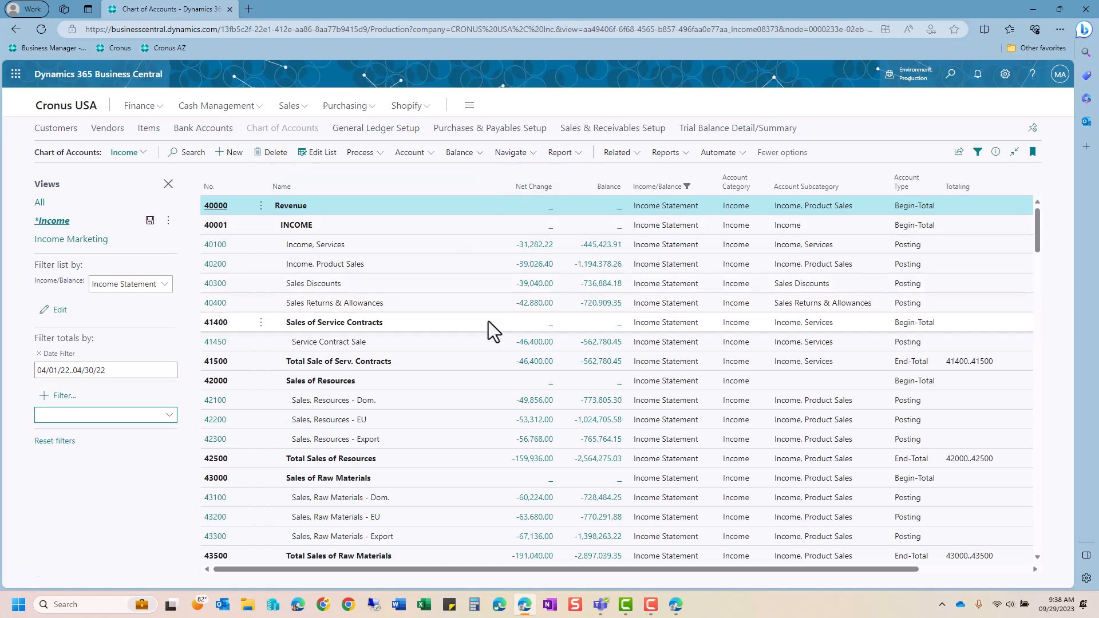
pyautogui.scroll(-3, 489, 321)
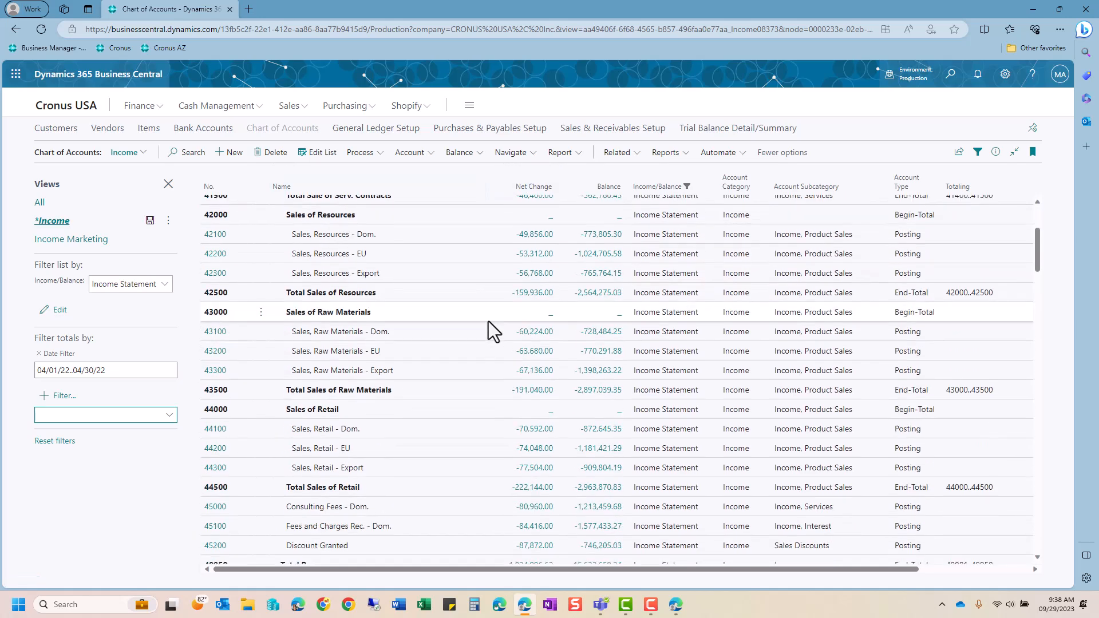
pyautogui.scroll(3, 489, 321)
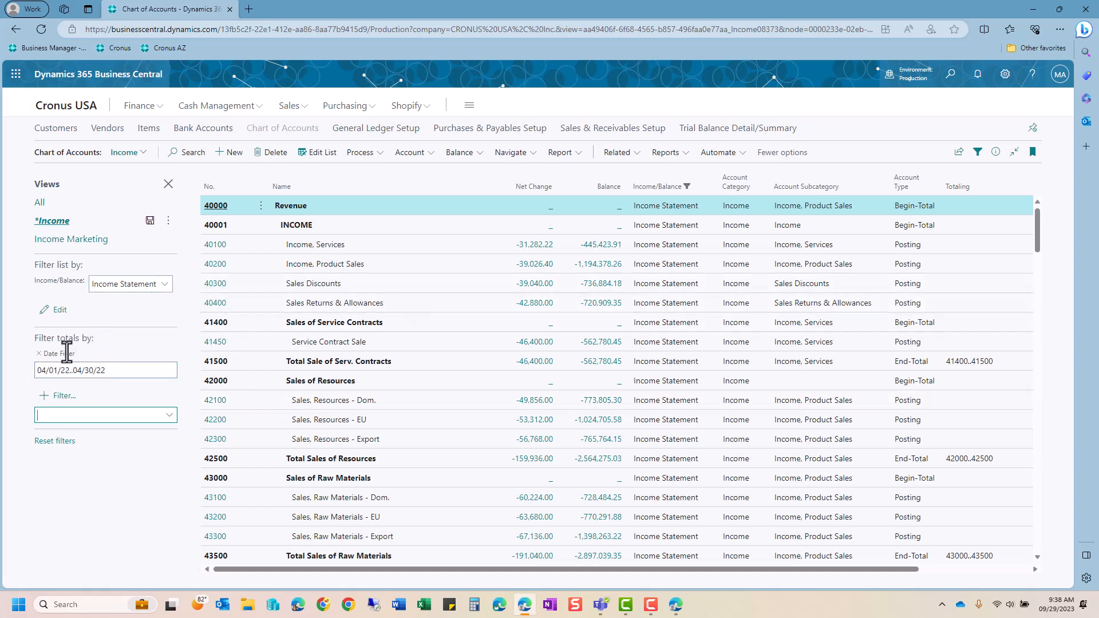
pyautogui.click(150, 221)
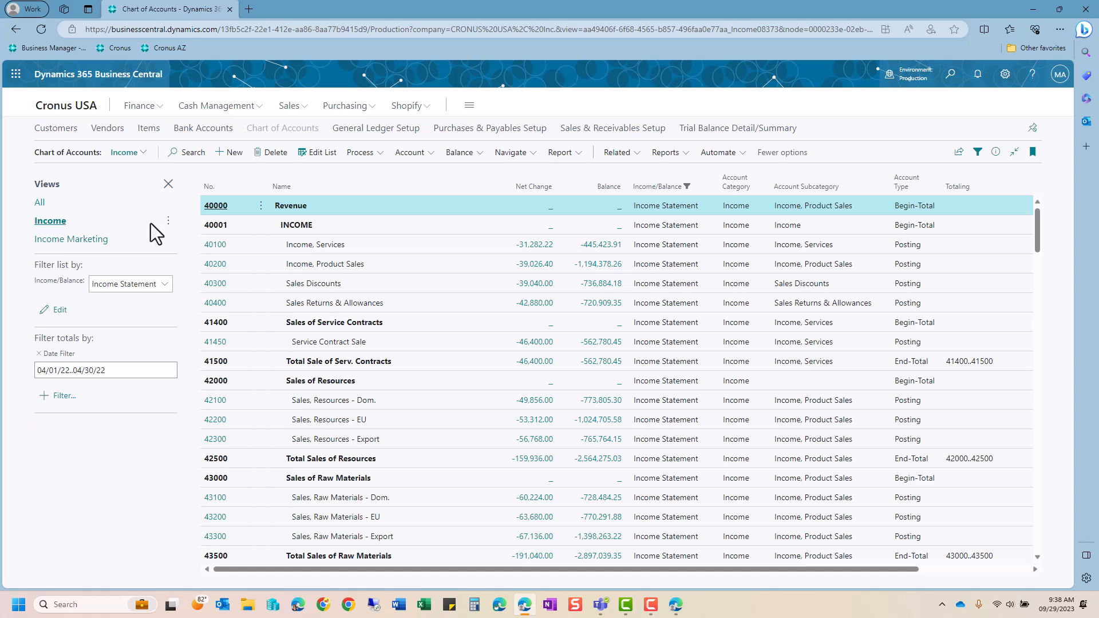
# Step: Rename the Income view of the Chart of Accounts as Income April 2022
pyautogui.click(167, 221)
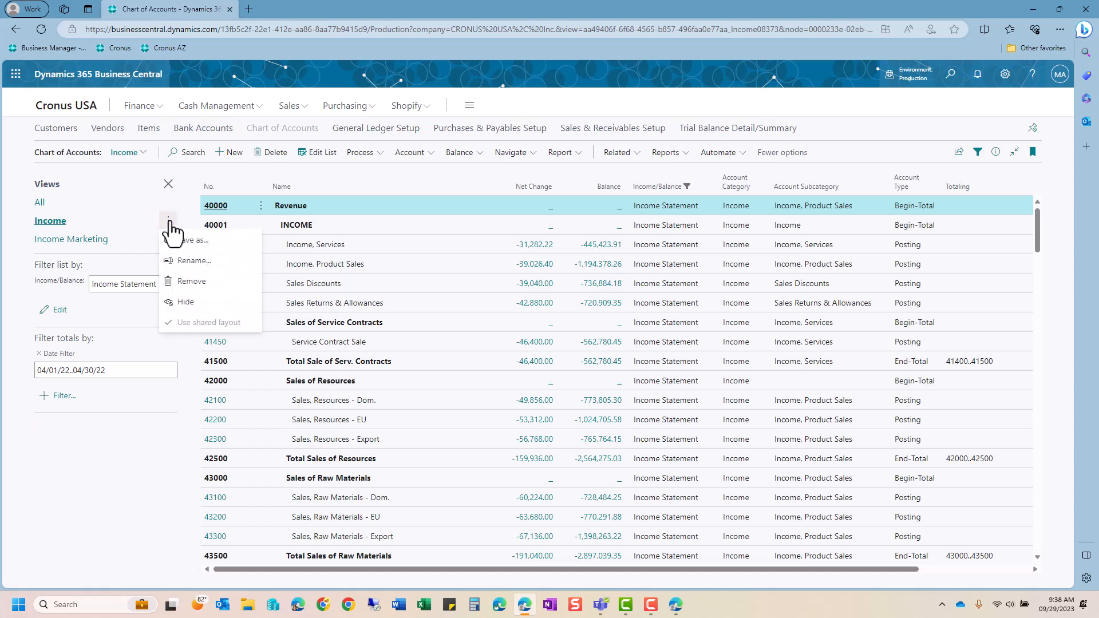
pyautogui.click(184, 261)
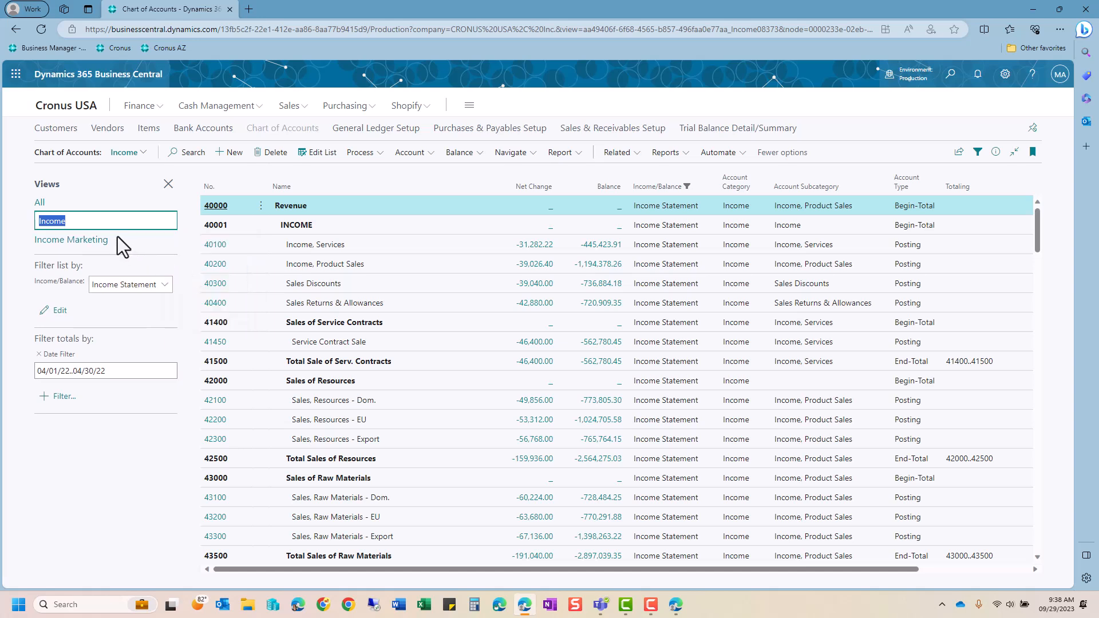
pyautogui.click(101, 221)
pyautogui.write('April 202')
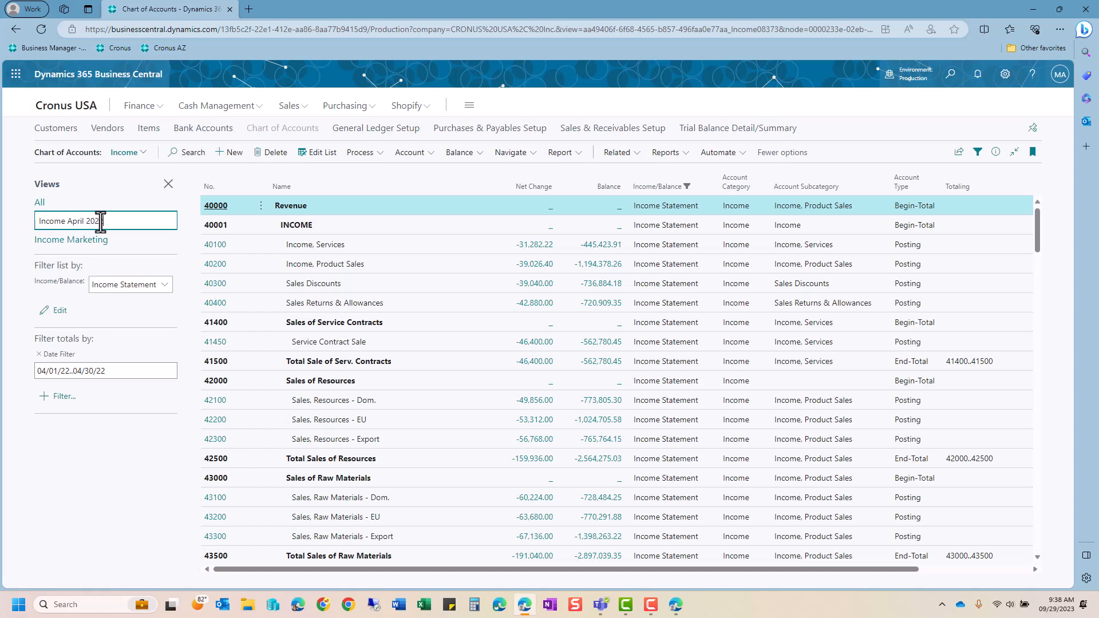
pyautogui.write('2')
pyautogui.press('Return')
# Step: Filter the totals of the Income April 2022 view to the dates 01/01/22..09/29/22
pyautogui.click(129, 366)
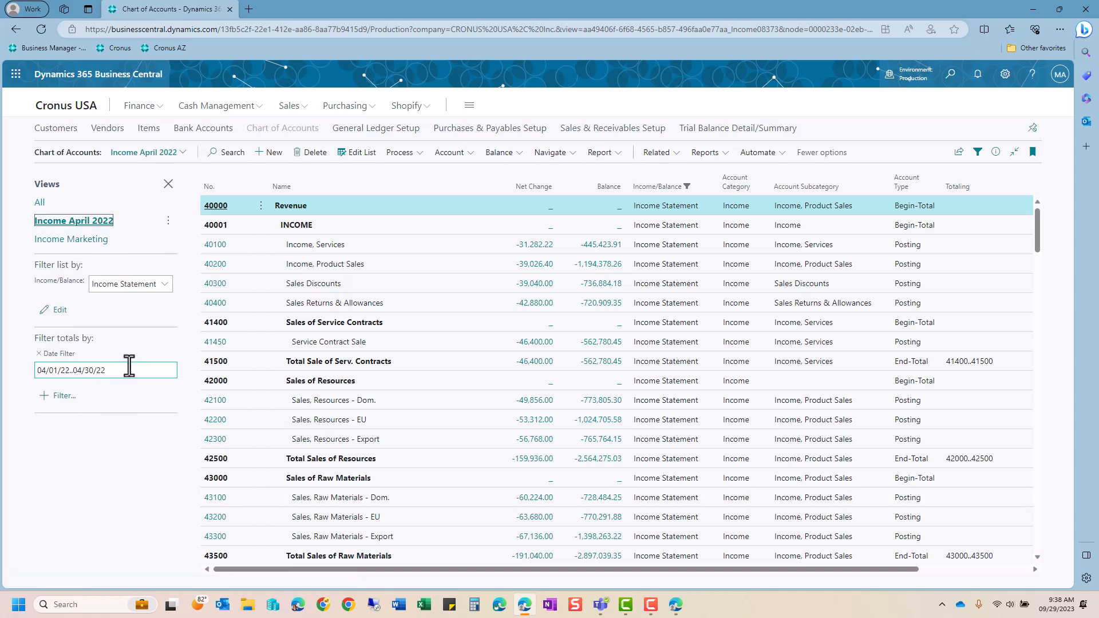
pyautogui.click(129, 366)
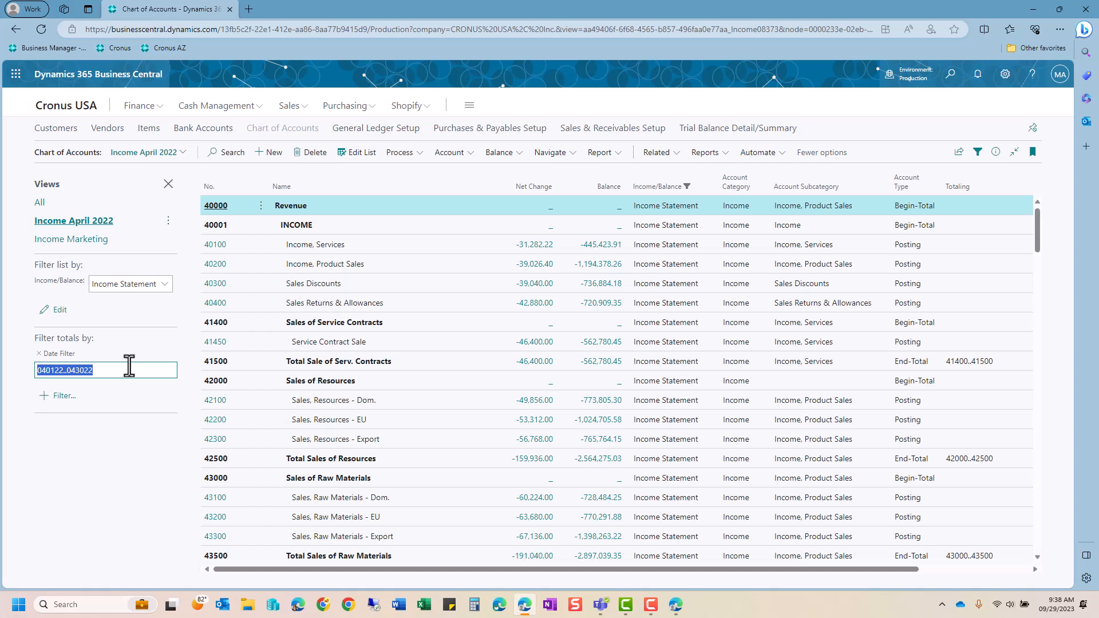
pyautogui.write('0')
pyautogui.write('101')
pyautogui.write('22..0930')
pyautogui.press('BackSpace')
pyautogui.press('BackSpace')
pyautogui.write('29222')
pyautogui.press('Return')
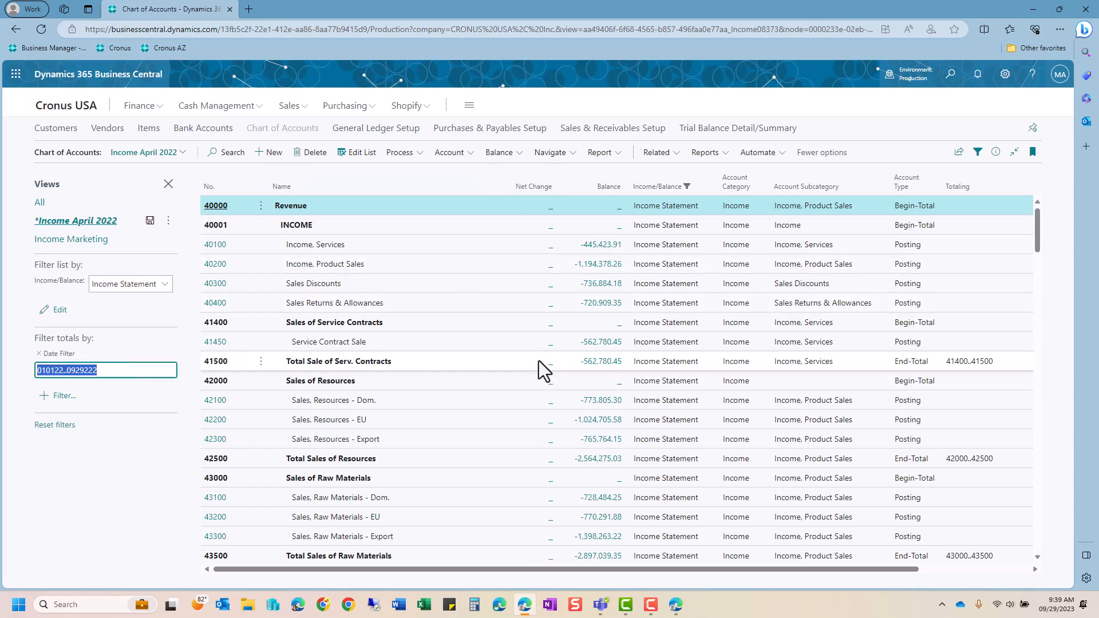
pyautogui.click(104, 371)
pyautogui.press('Return')
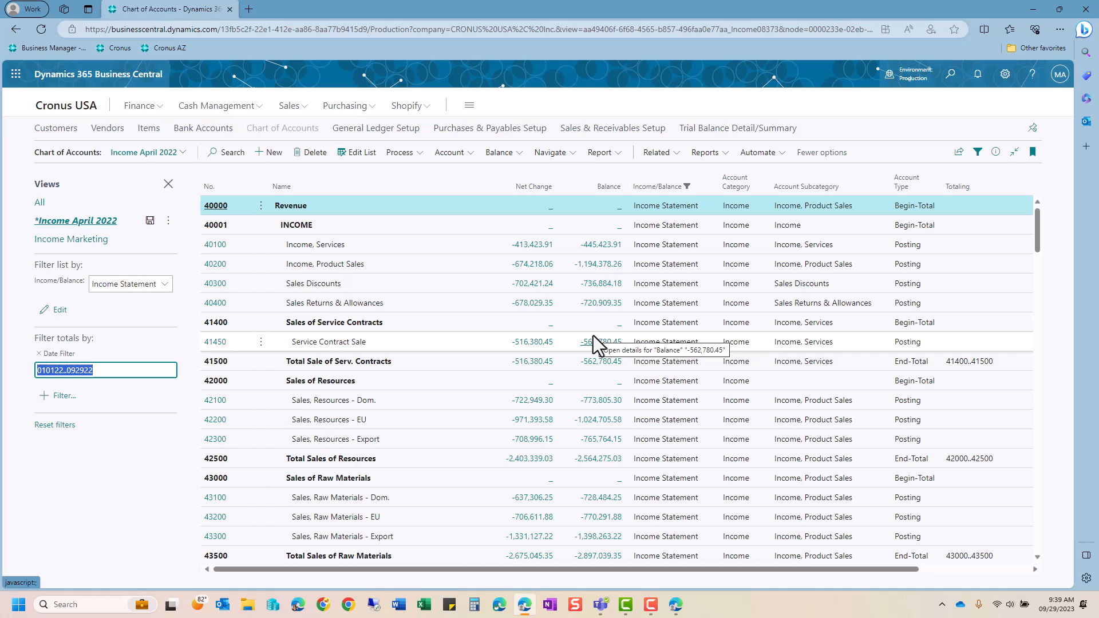
# Step: Export the filtered Chart of Accounts to Excel, open the file, widen its Balance column and minimize the workbook
pyautogui.click(958, 153)
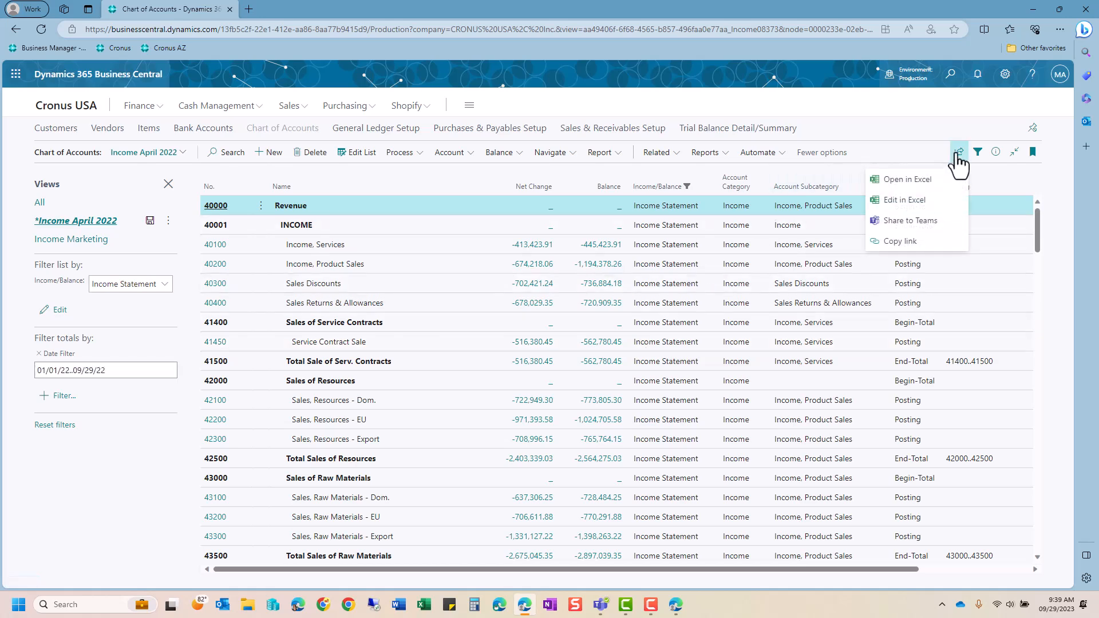
pyautogui.click(926, 180)
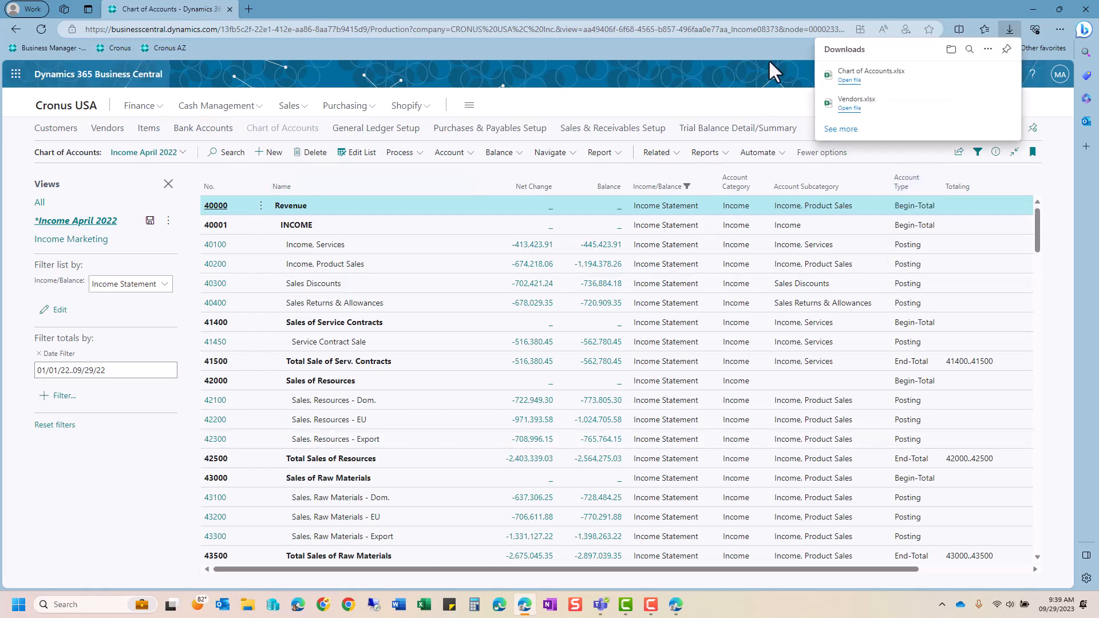
pyautogui.click(852, 82)
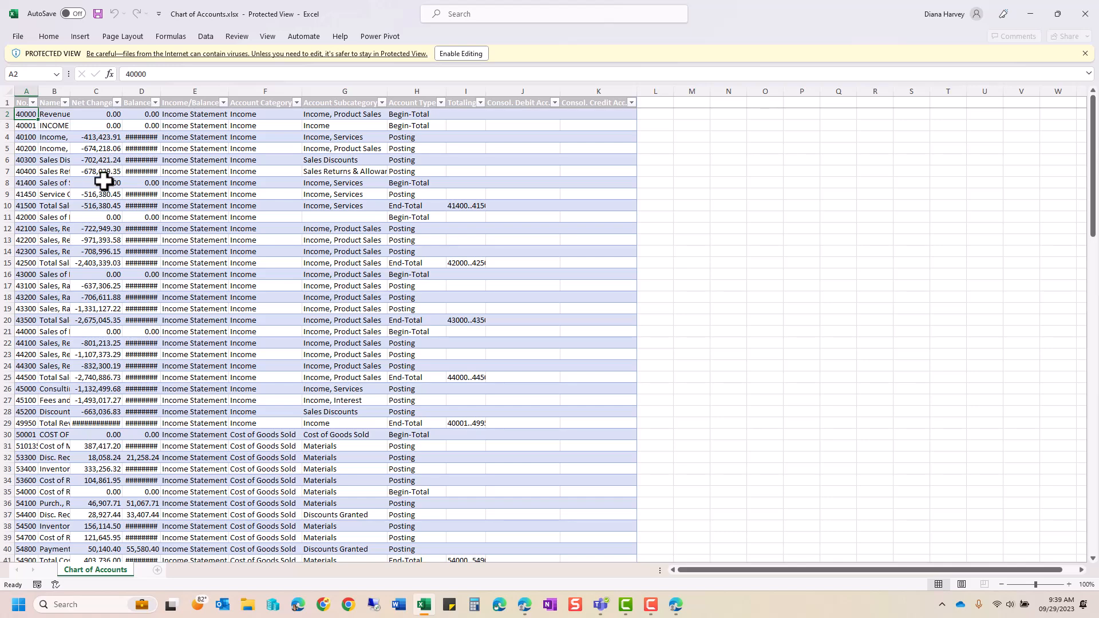
pyautogui.moveTo(159, 91); pyautogui.dragTo(186, 91)
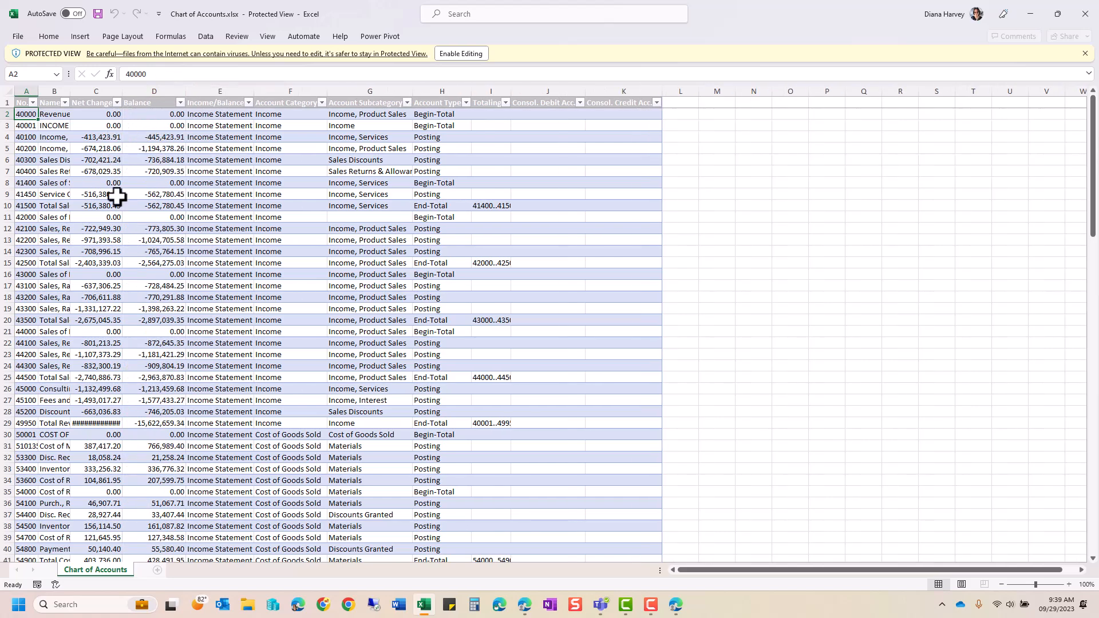
pyautogui.click(1029, 14)
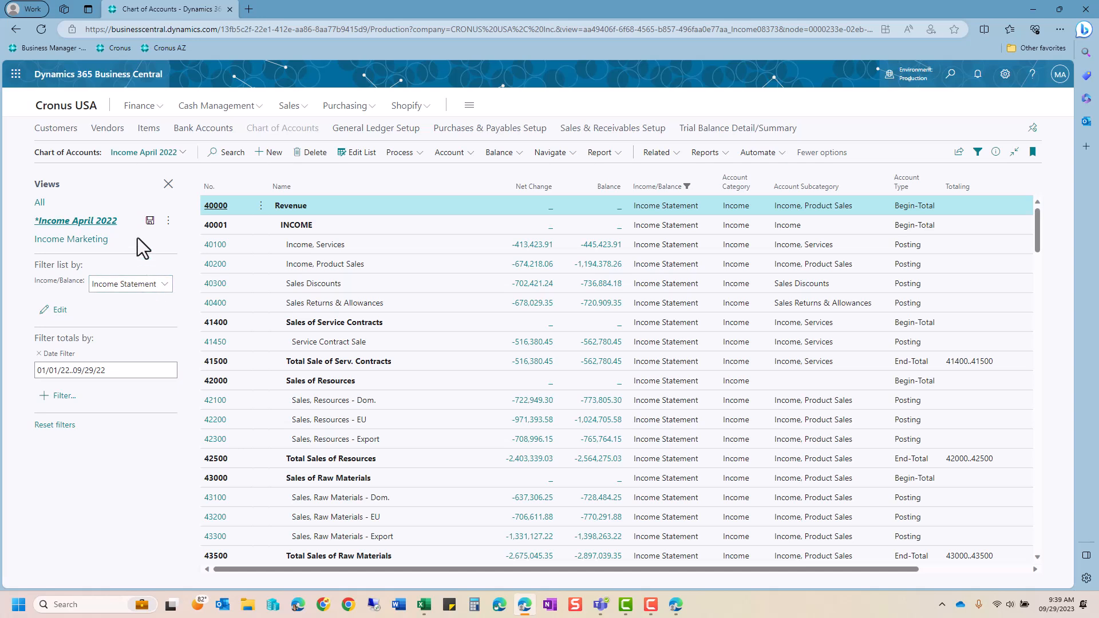
# Step: Display the Income Marketing view, examine the ledger entries behind account 42100's net change and return to the home page
pyautogui.click(85, 240)
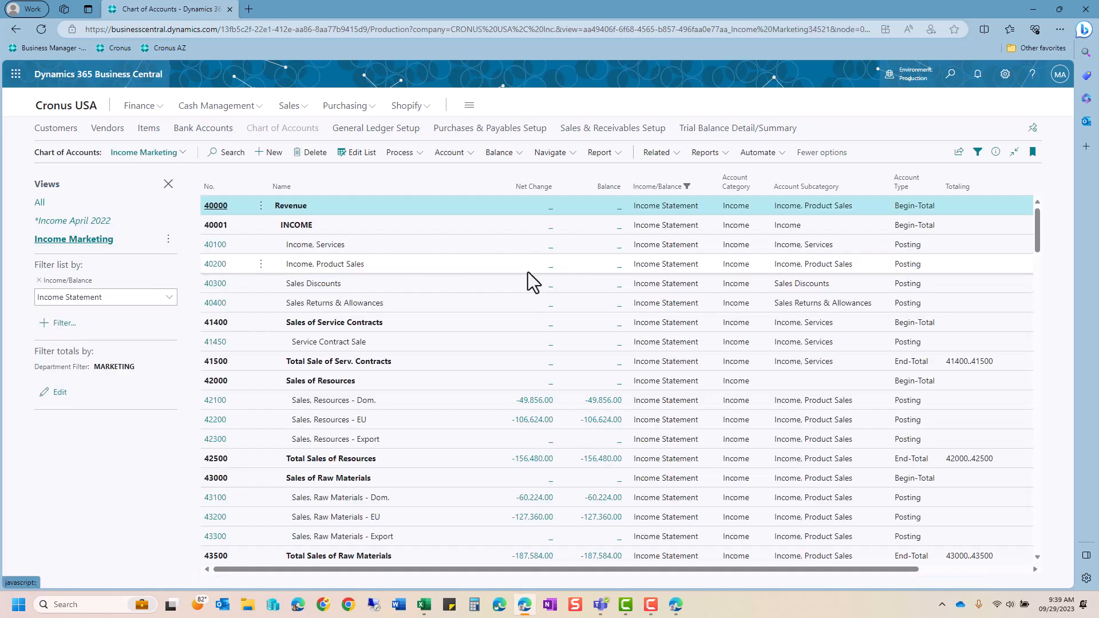
pyautogui.click(534, 402)
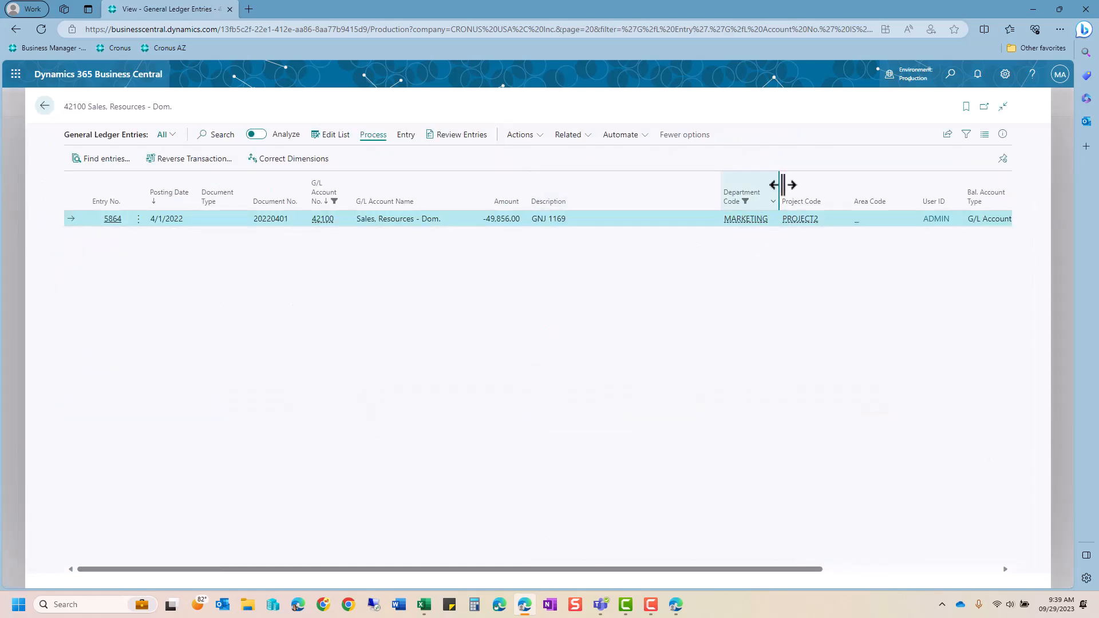
pyautogui.click(44, 106)
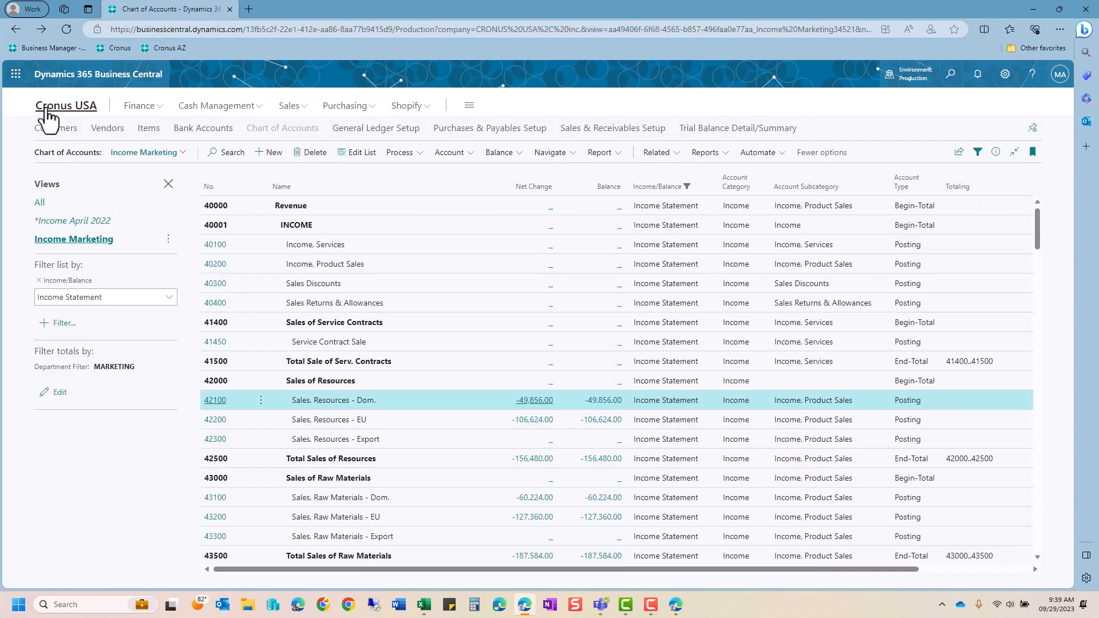
pyautogui.click(48, 113)
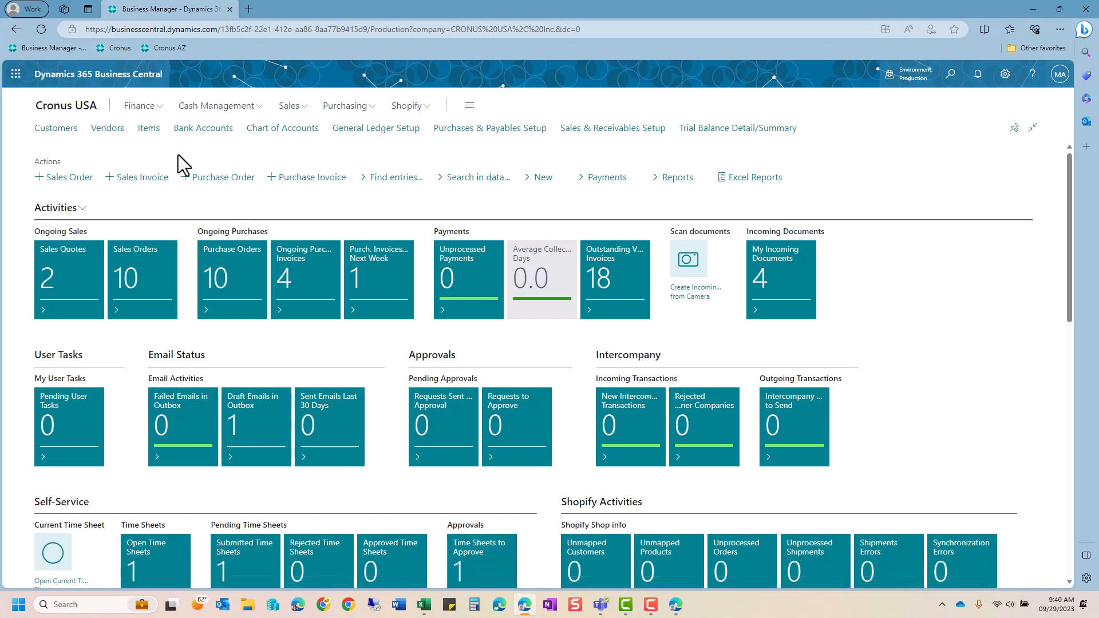
# Step: Open Outlook and Teams from Business Central in separate browser tabs and return to the Business Manager page
pyautogui.click(14, 81)
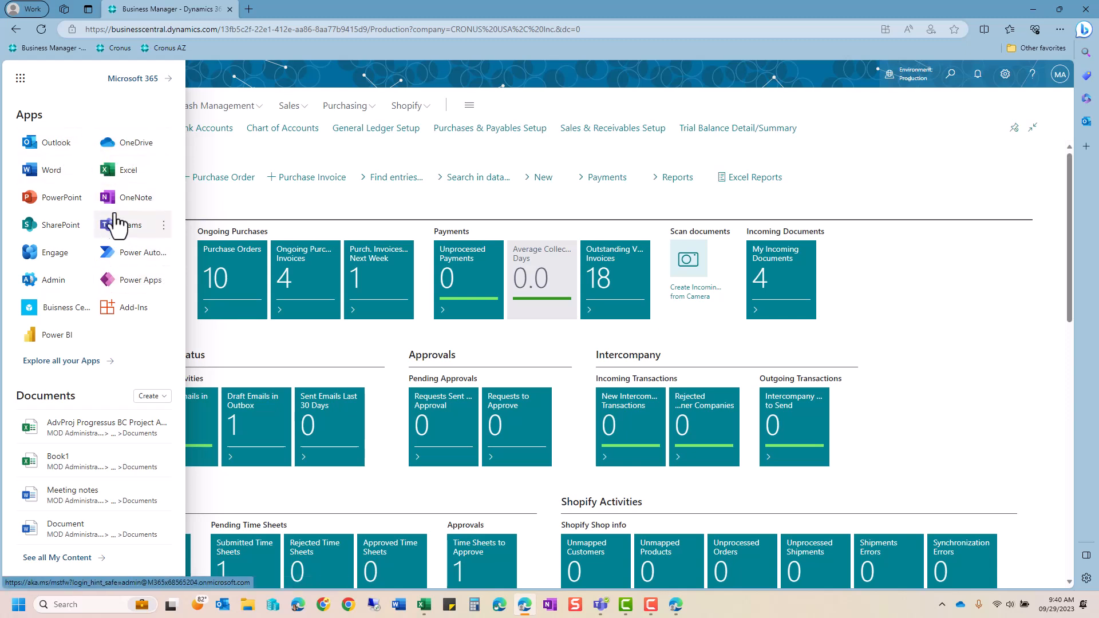
pyautogui.click(53, 148)
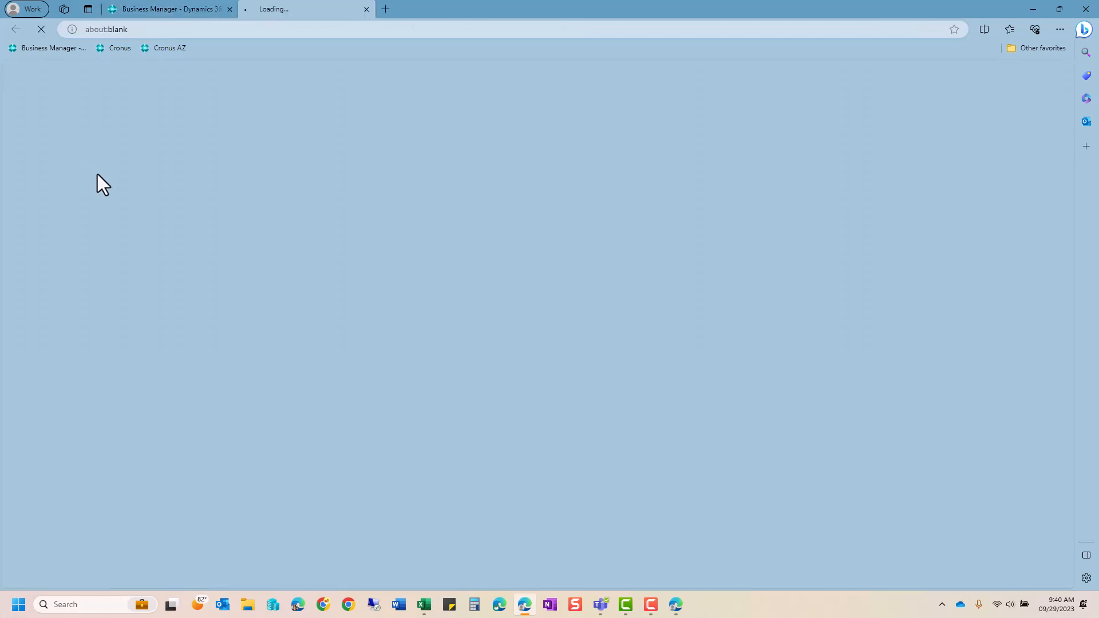
pyautogui.click(163, 7)
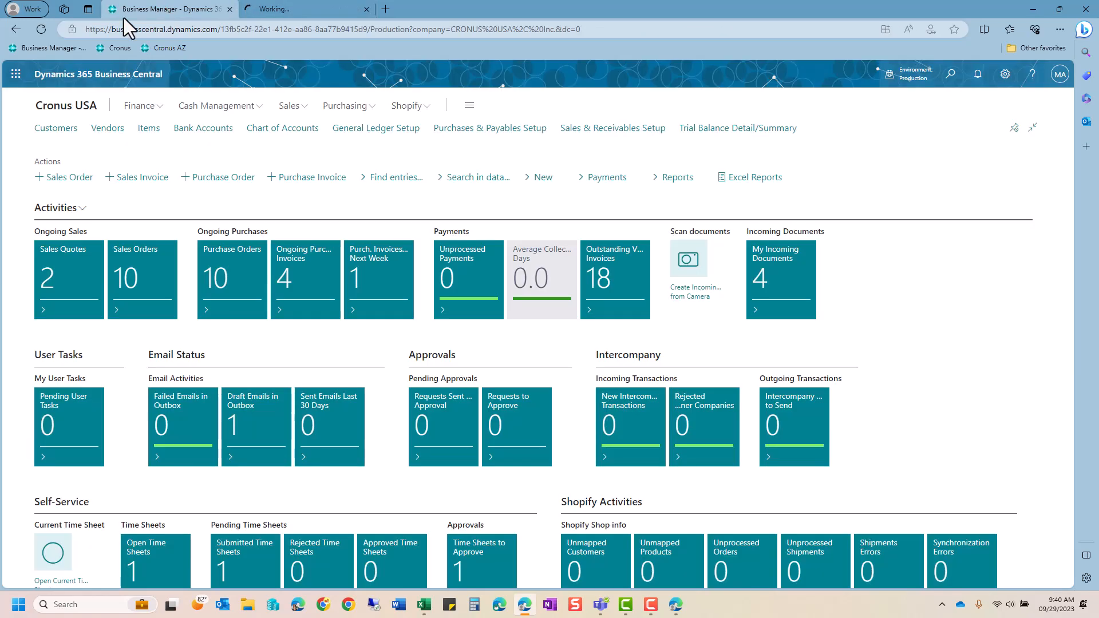
pyautogui.click(11, 76)
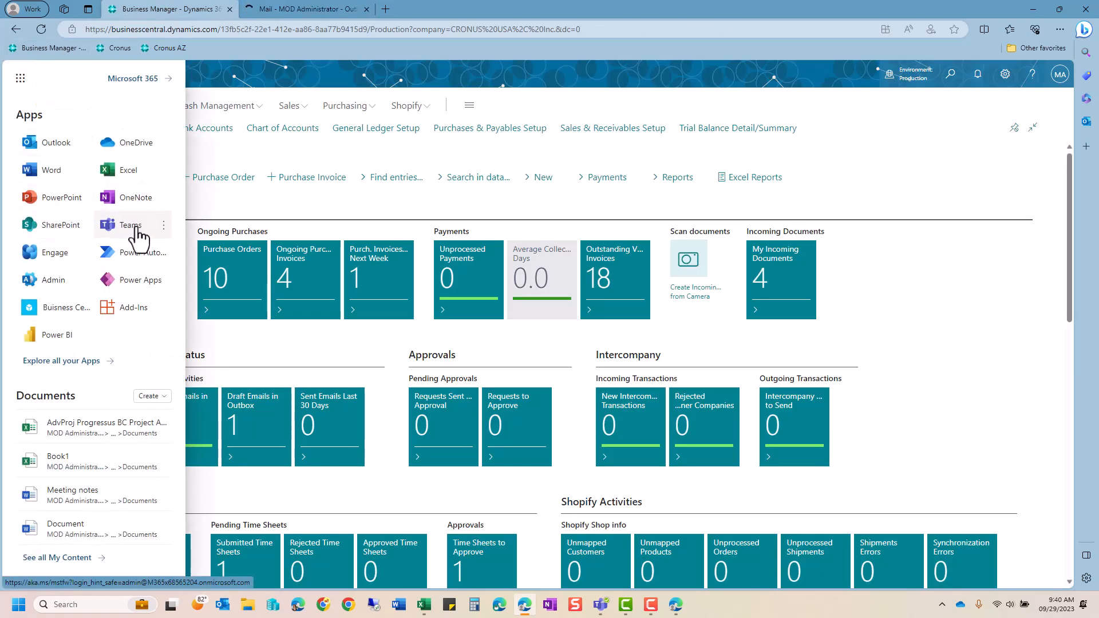
pyautogui.click(133, 225)
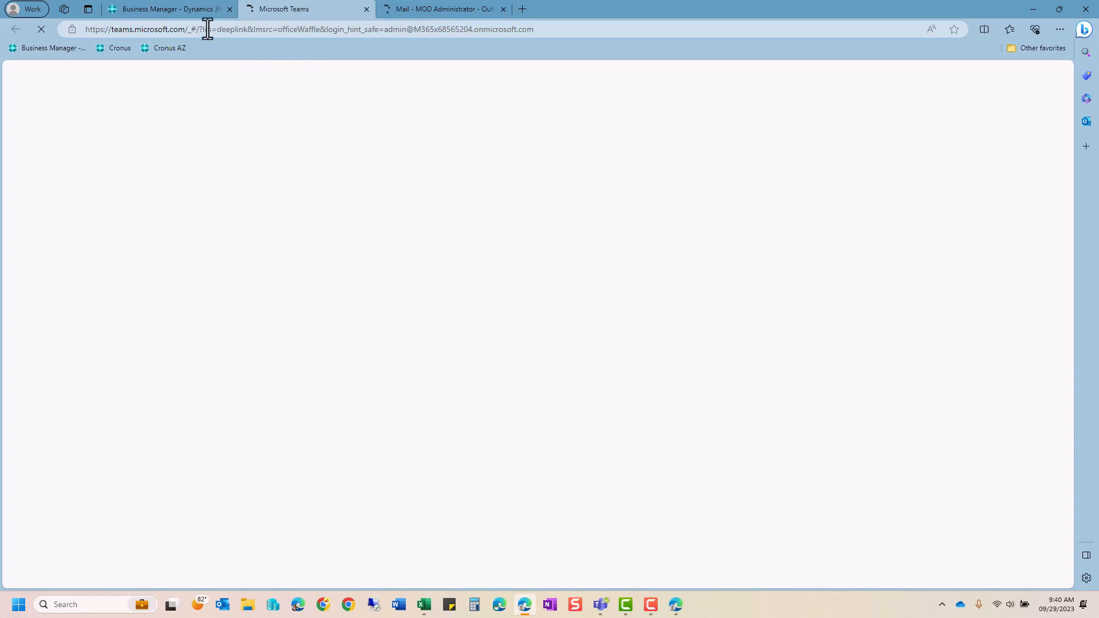
pyautogui.click(155, 11)
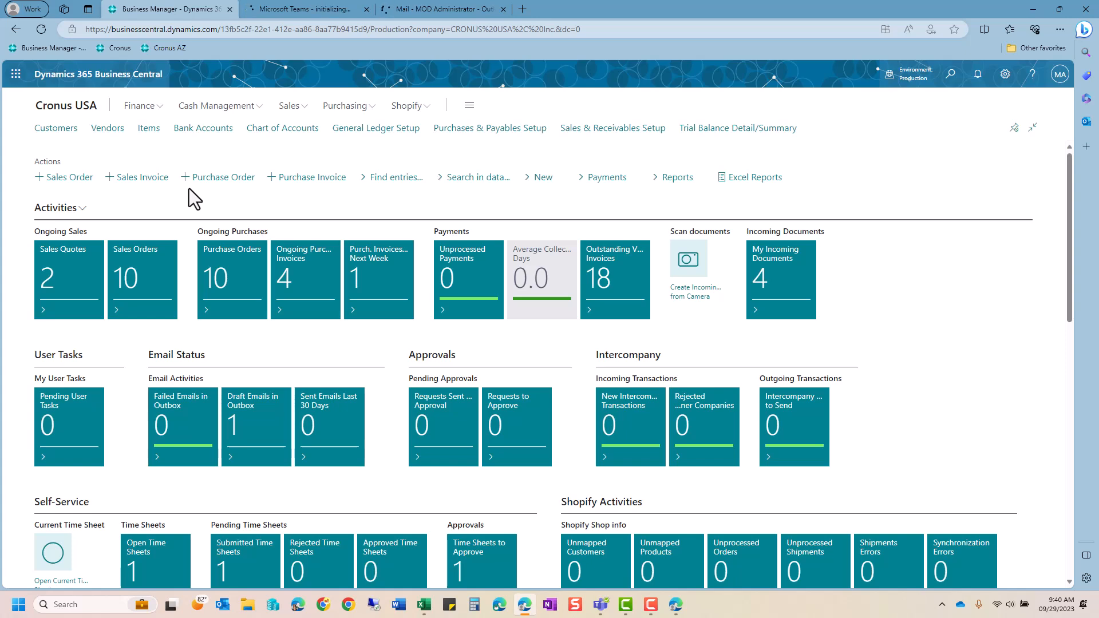
# Step: View the Outlook inbox and the Financial Reports and Sales Invoices of the Cronus team in Teams, and return to Business Central
pyautogui.click(434, 4)
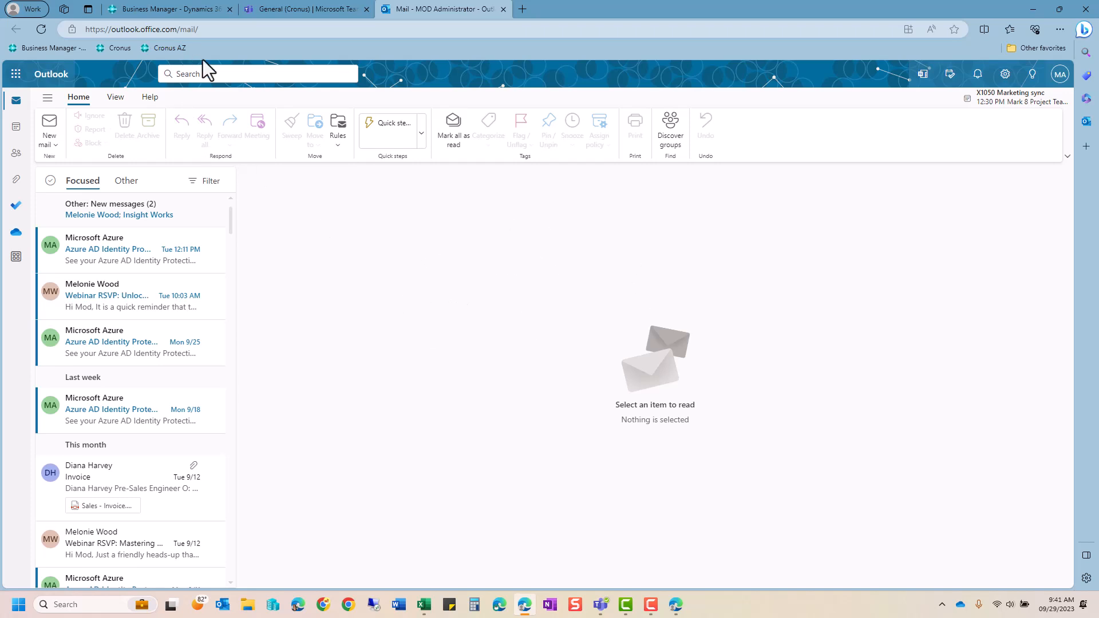
pyautogui.click(277, 12)
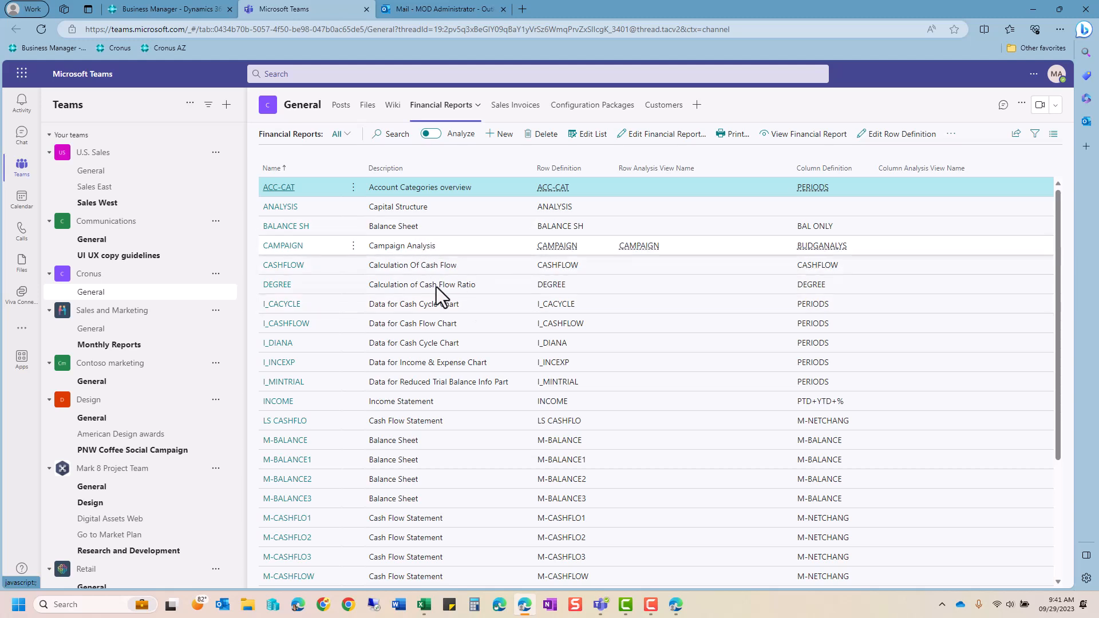
pyautogui.click(527, 110)
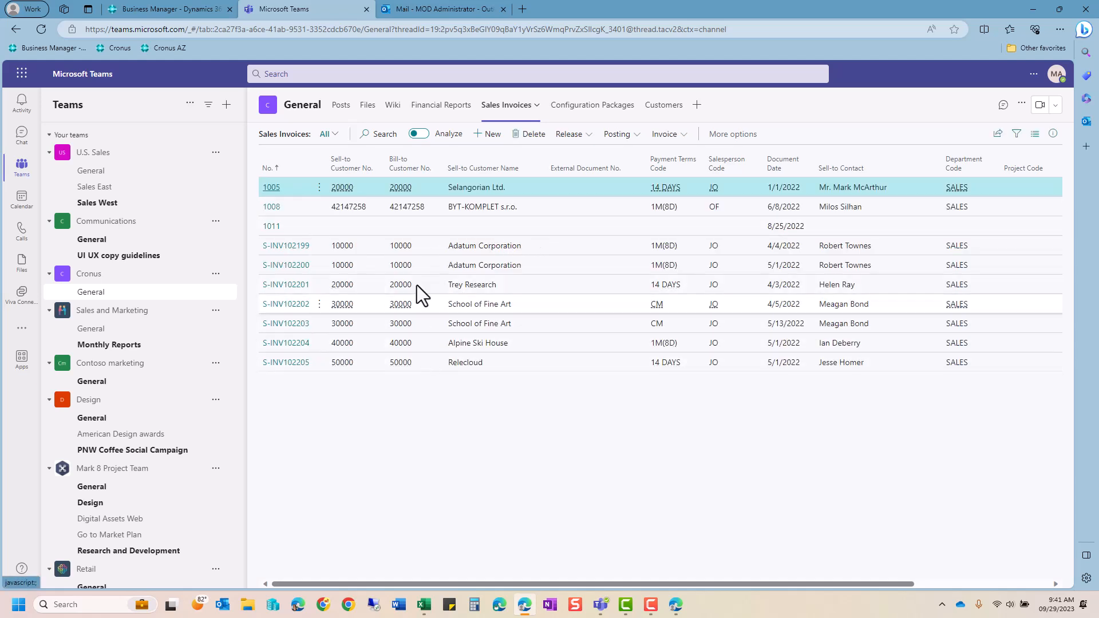
pyautogui.click(157, 8)
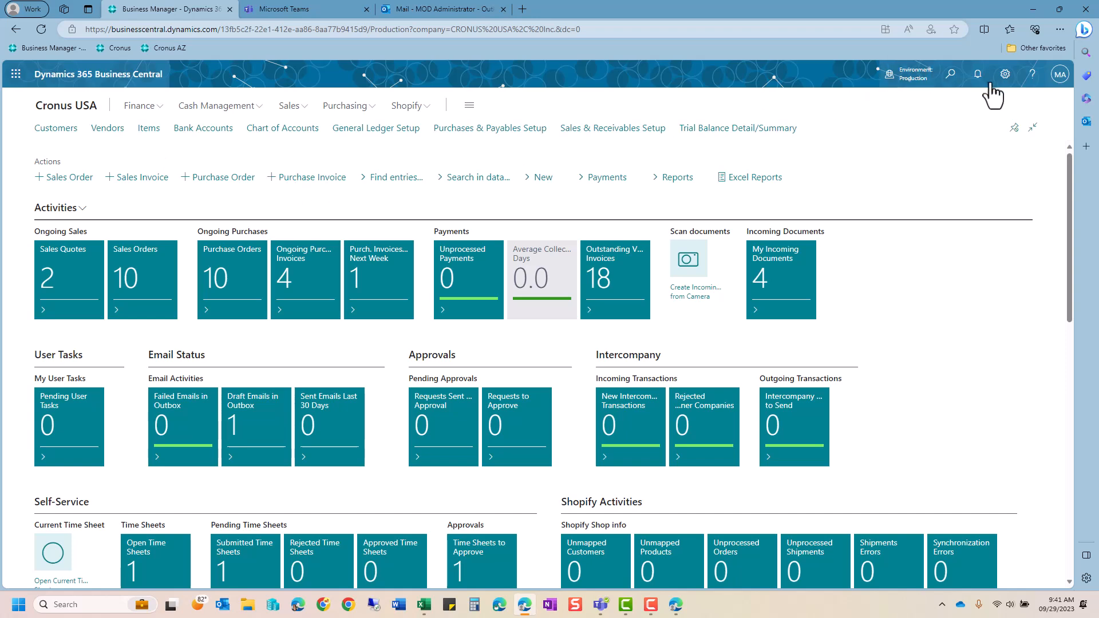
# Step: Search Business Central for "gen led e" and open the General Ledger Entries page
pyautogui.click(951, 75)
pyautogui.write('g')
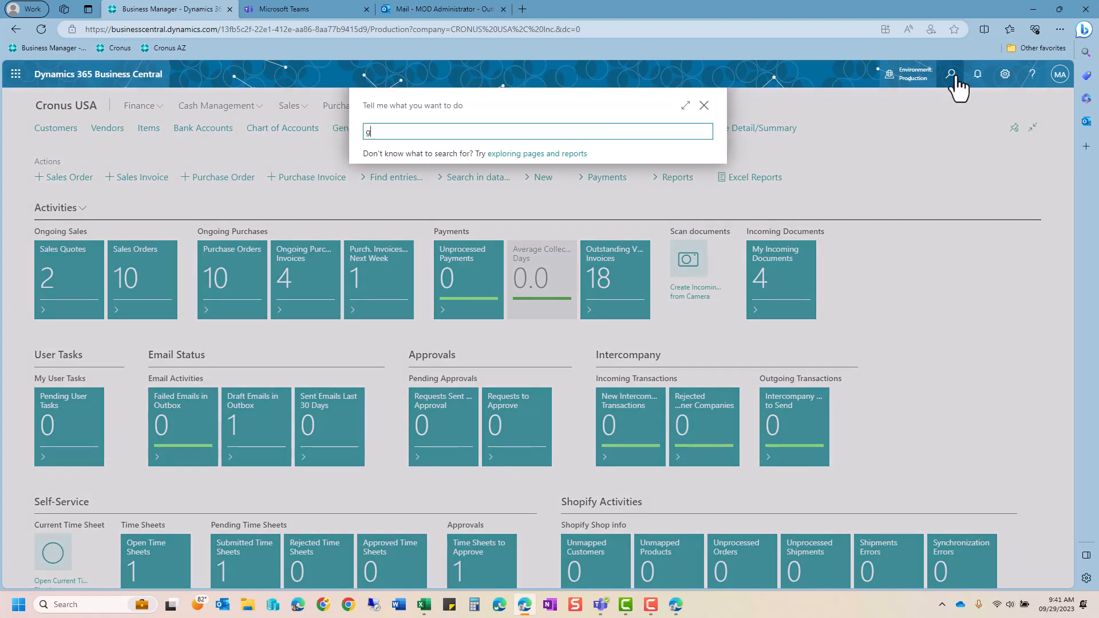
pyautogui.write('en led e')
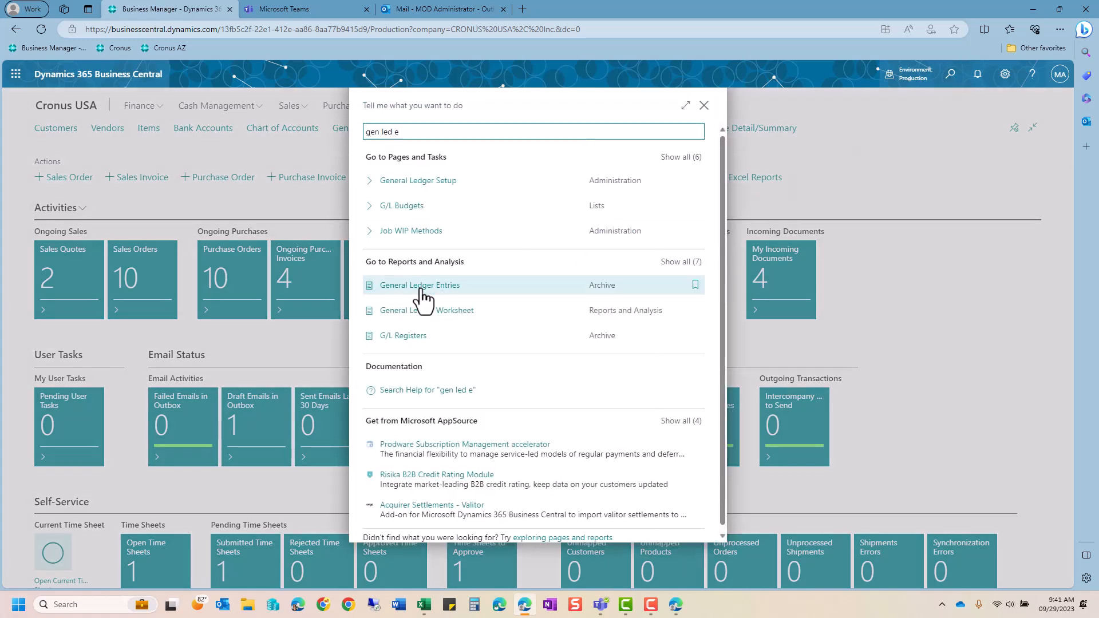
pyautogui.click(422, 287)
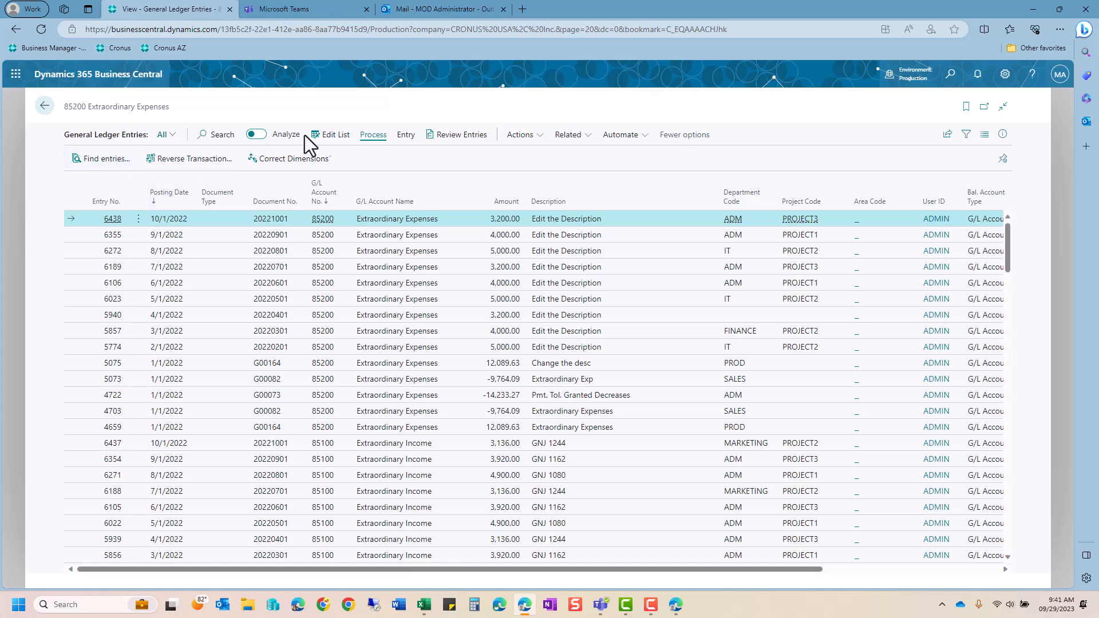
# Step: Display the 2023 view of the General Ledger Entries, hide the filter pane and sort ascending by G/L Account No
pyautogui.click(966, 134)
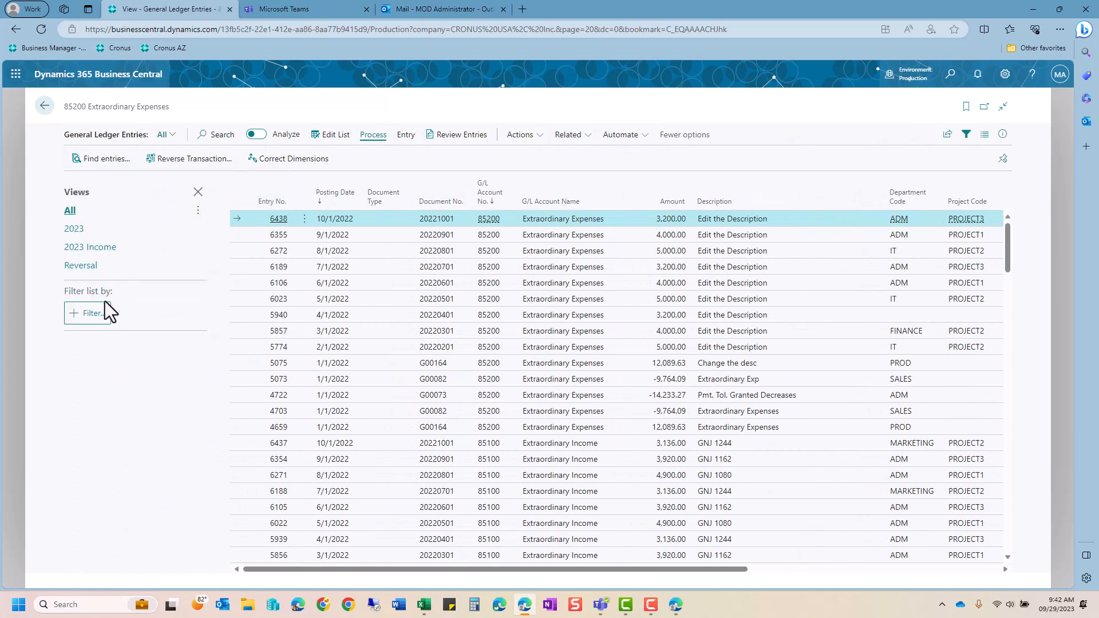
pyautogui.click(73, 229)
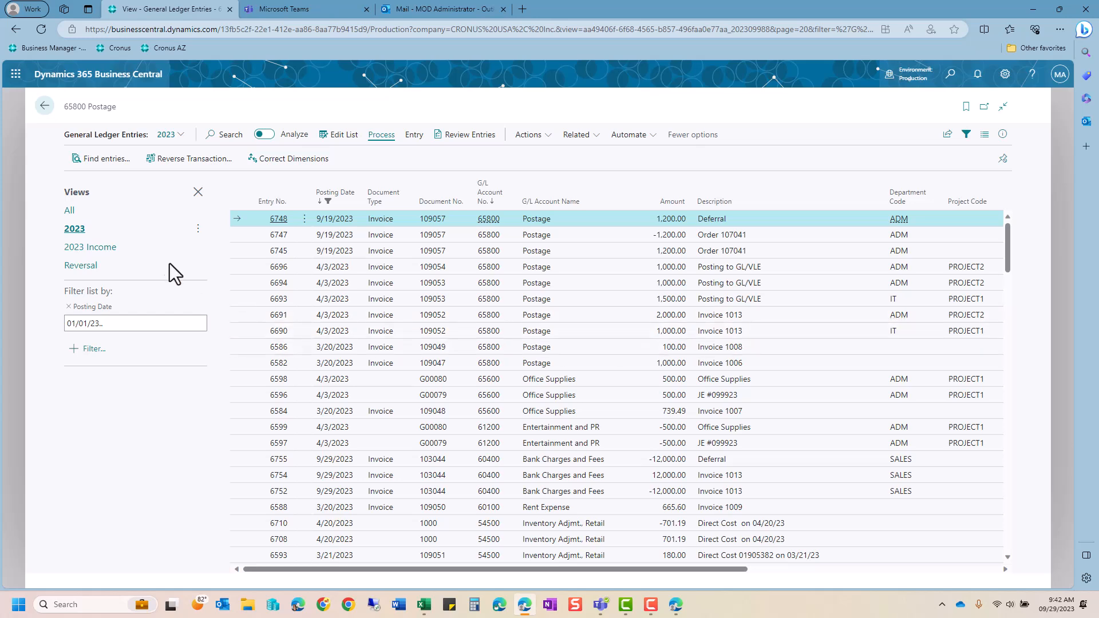
pyautogui.click(198, 191)
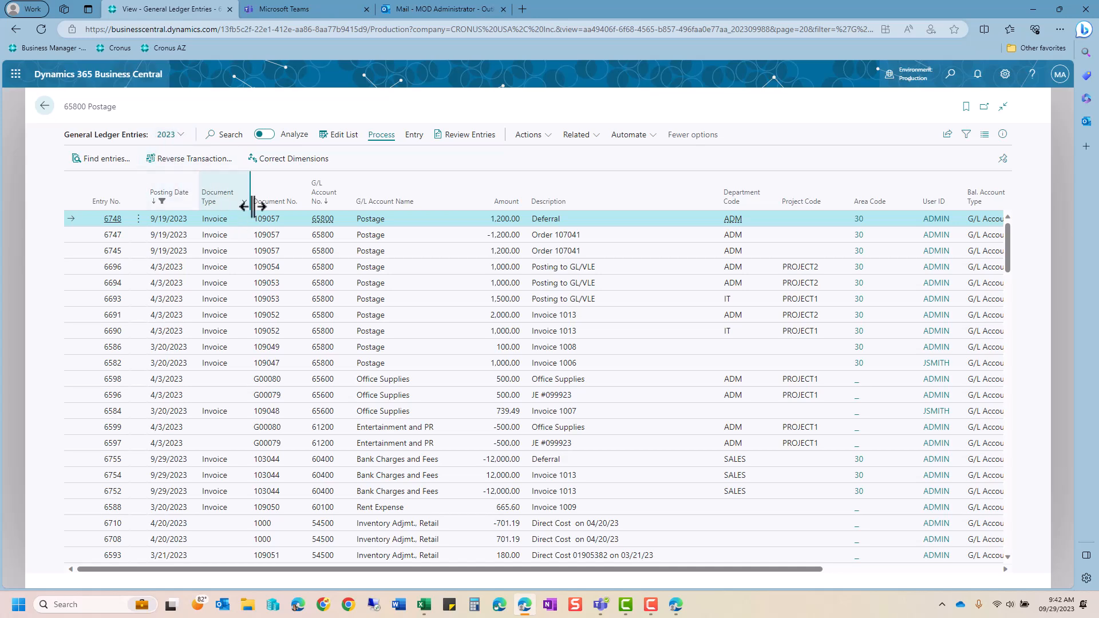
pyautogui.click(324, 193)
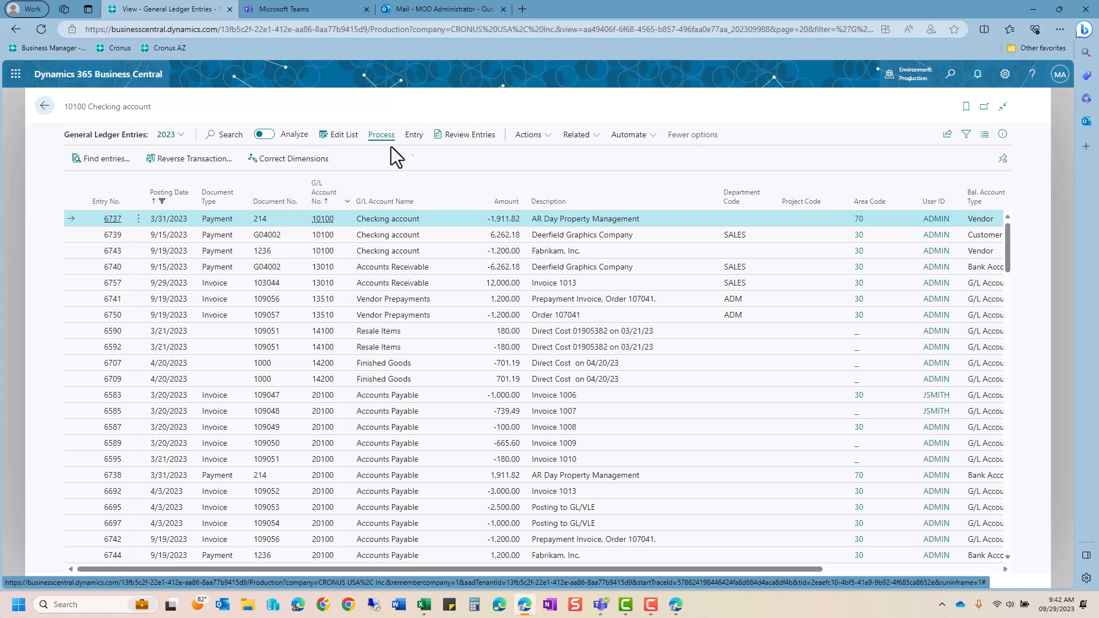
# Step: Switch the 2023 General Ledger Entries to analysis mode and add a new analysis
pyautogui.click(263, 135)
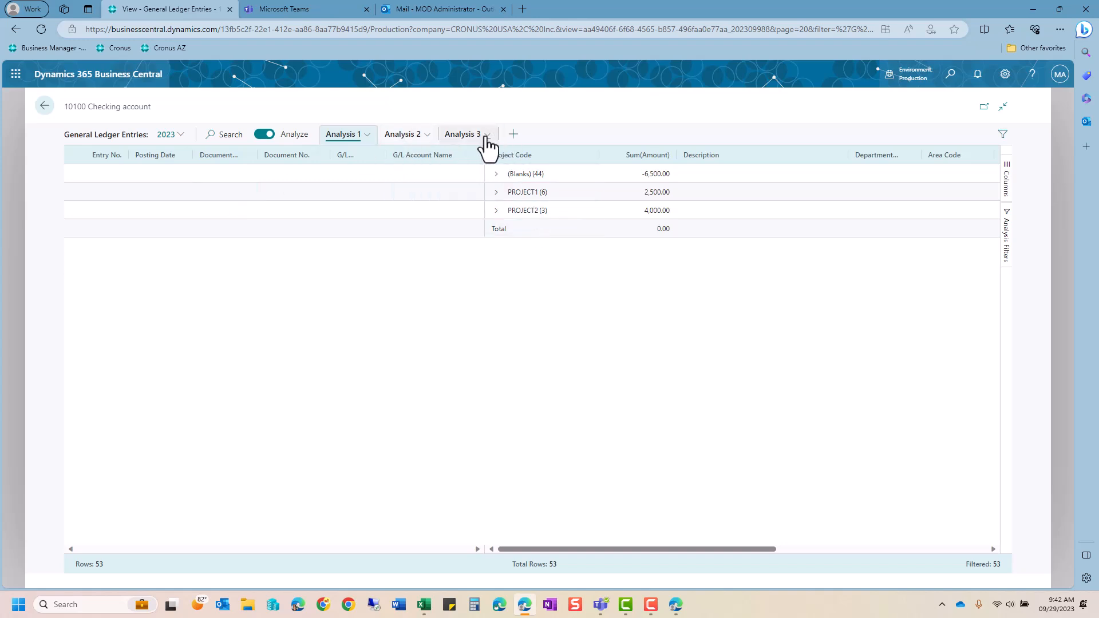
pyautogui.click(513, 135)
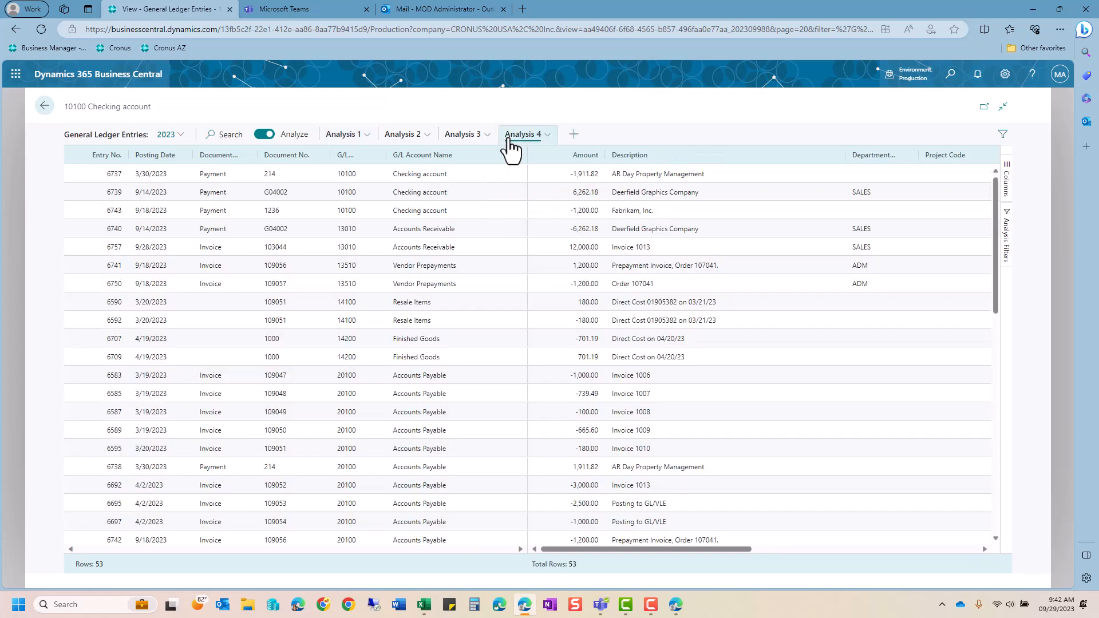
# Step: Group the General Ledger Entries in Analysis 4 by Department Code and expand the SALES and ADM groups
pyautogui.click(1006, 191)
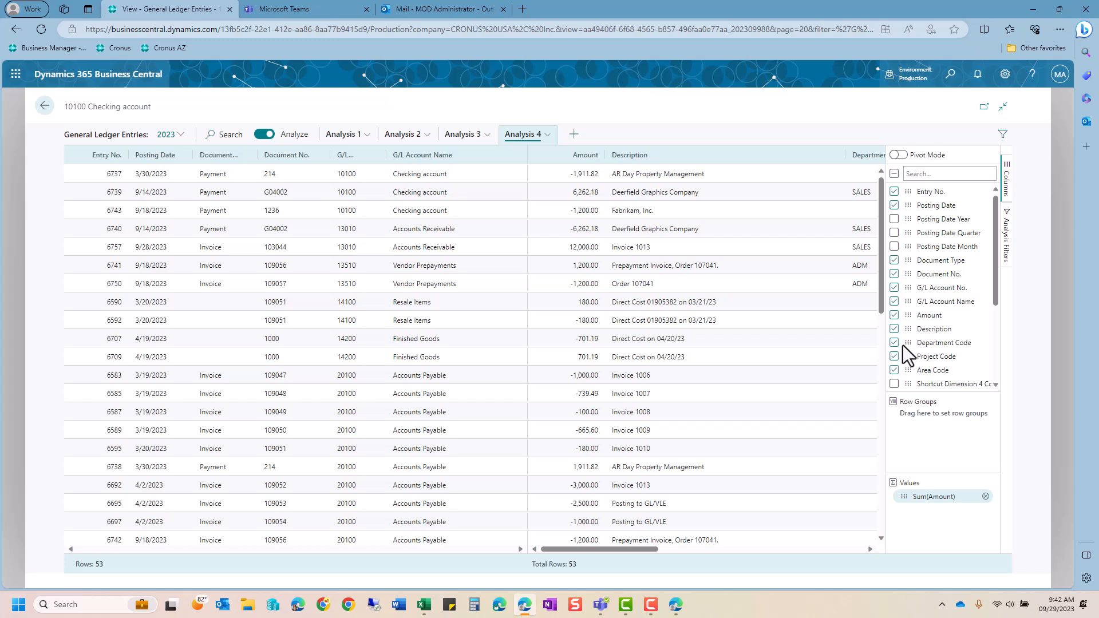
pyautogui.moveTo(903, 344); pyautogui.dragTo(911, 413)
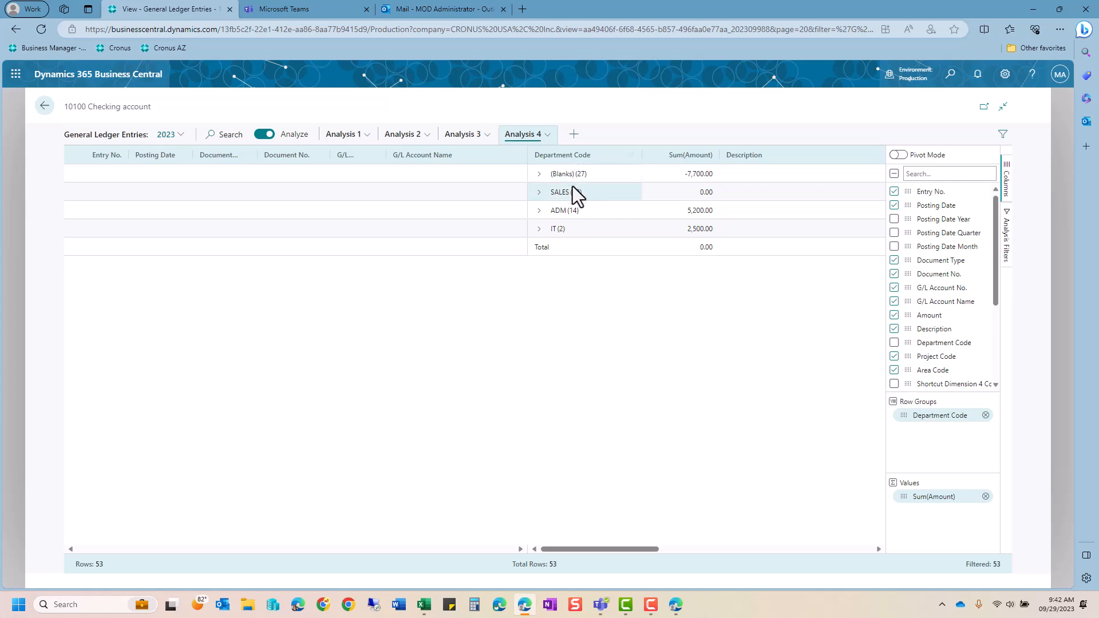
pyautogui.click(539, 193)
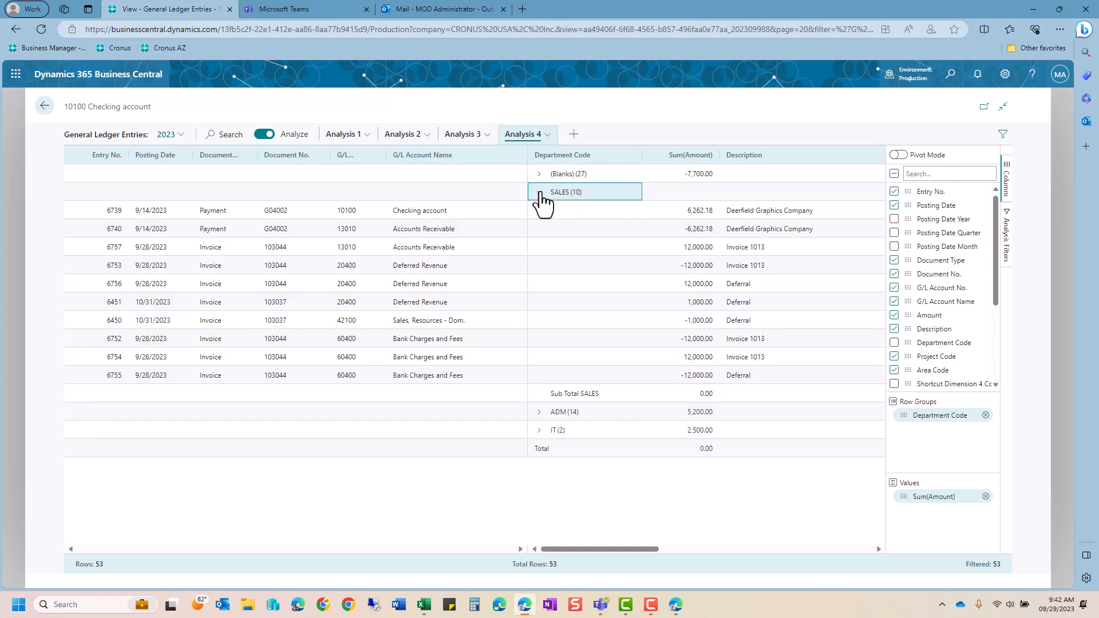
pyautogui.click(539, 175)
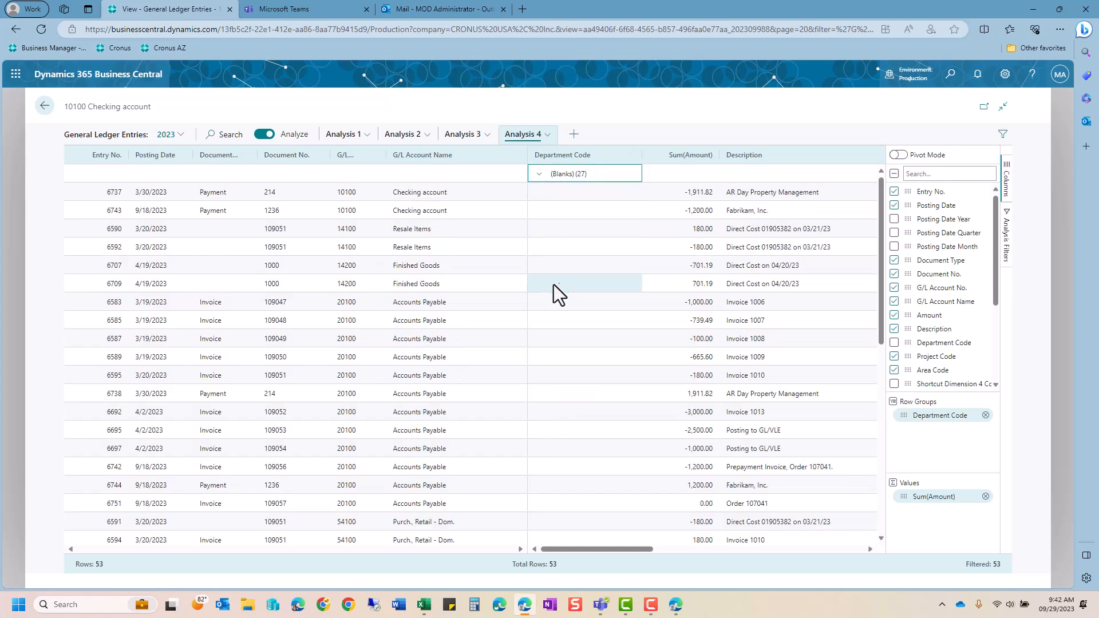
pyautogui.click(540, 174)
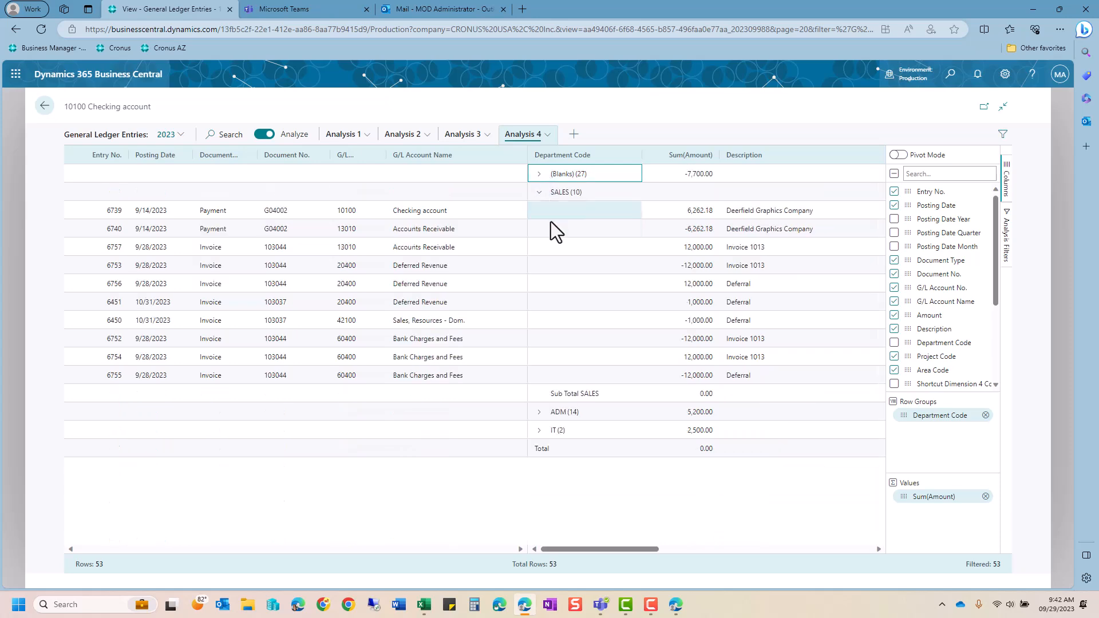
pyautogui.click(539, 413)
pyautogui.scroll(-1, 543, 427)
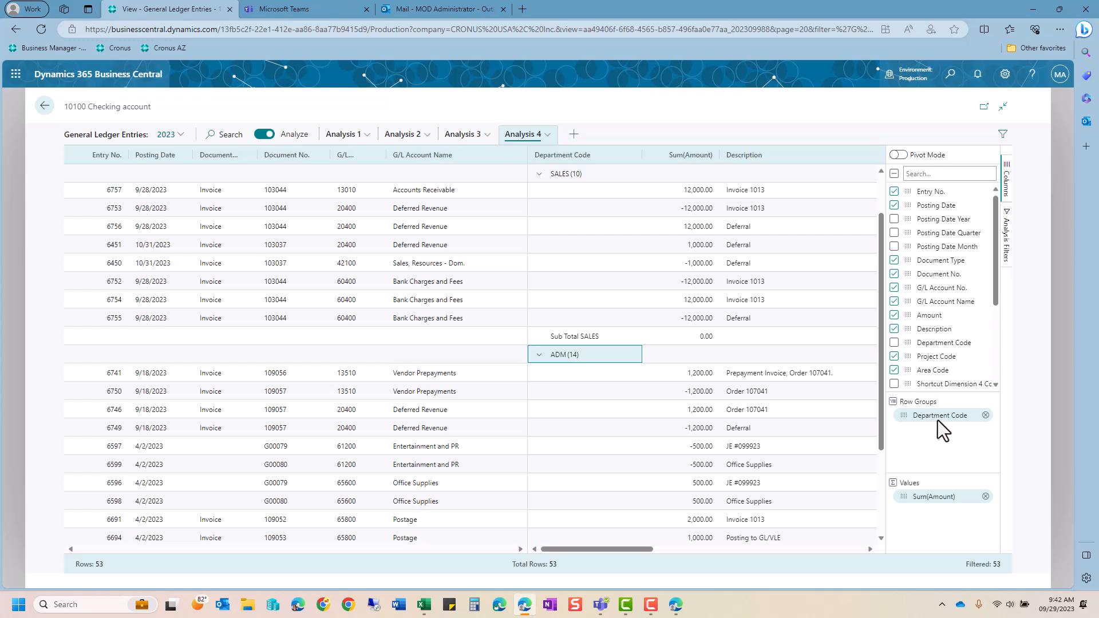
# Step: Add Area Code as a second row group below Department Code and turn on pivot mode
pyautogui.moveTo(913, 370); pyautogui.dragTo(920, 432)
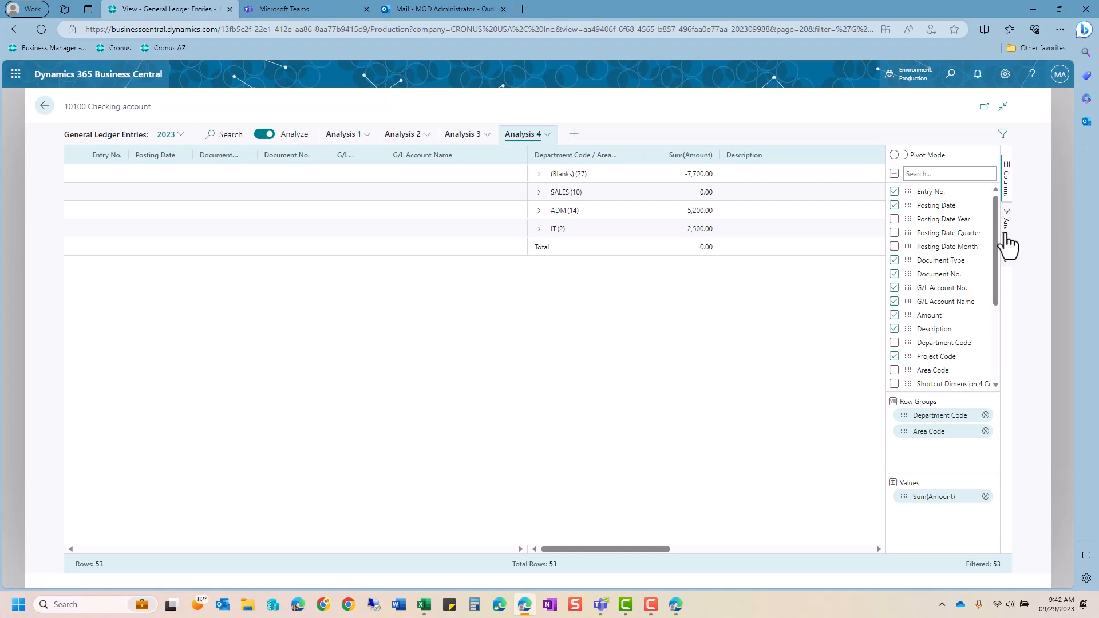
pyautogui.click(899, 154)
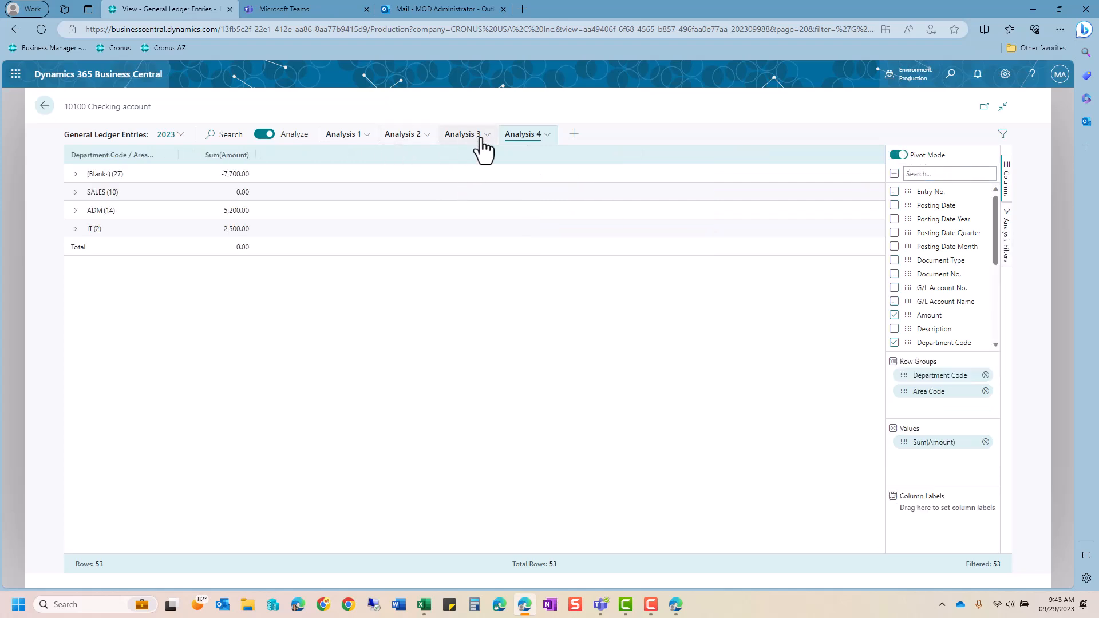
pyautogui.click(542, 138)
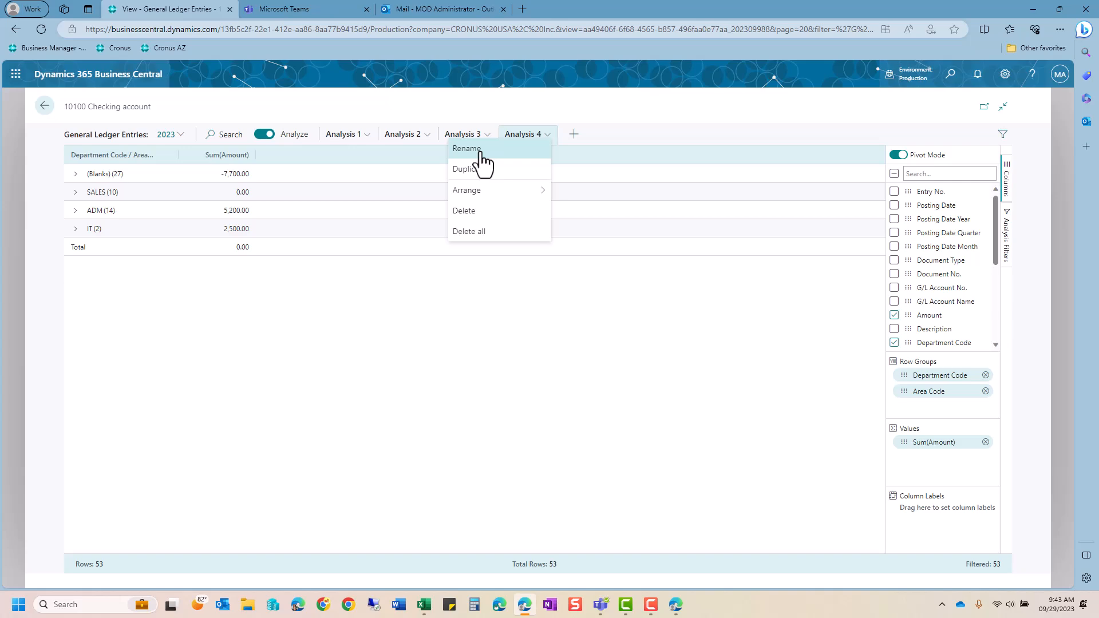
pyautogui.click(481, 150)
pyautogui.click(572, 361)
# Step: Leave the ledger entries, open the Vendors list in analysis mode and group it by Vendor Posting Group
pyautogui.click(45, 106)
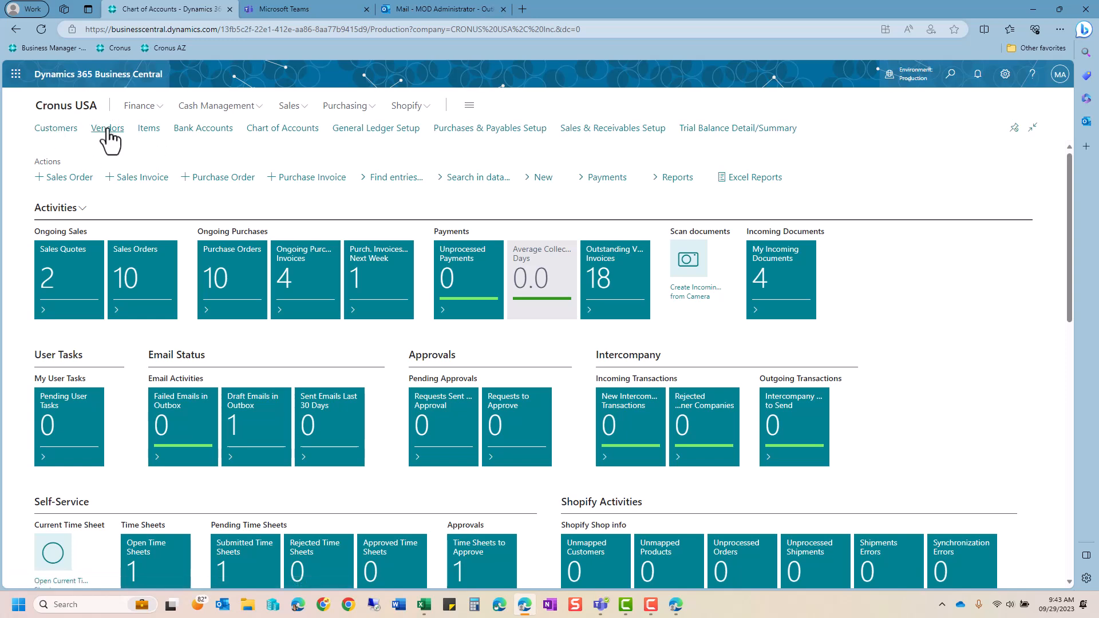
pyautogui.click(107, 130)
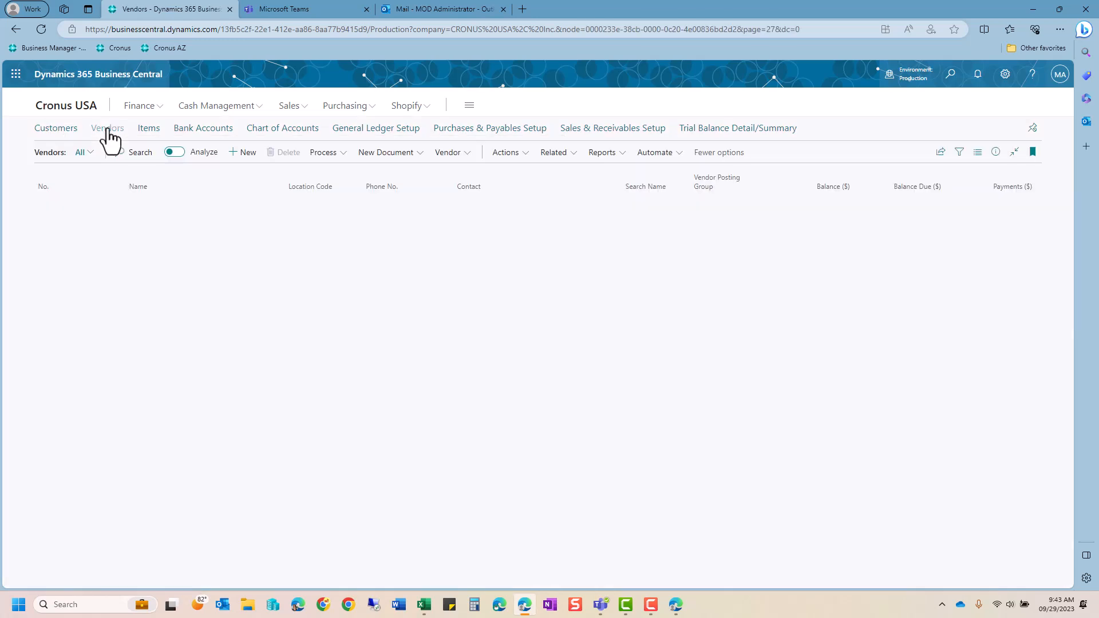
pyautogui.click(175, 152)
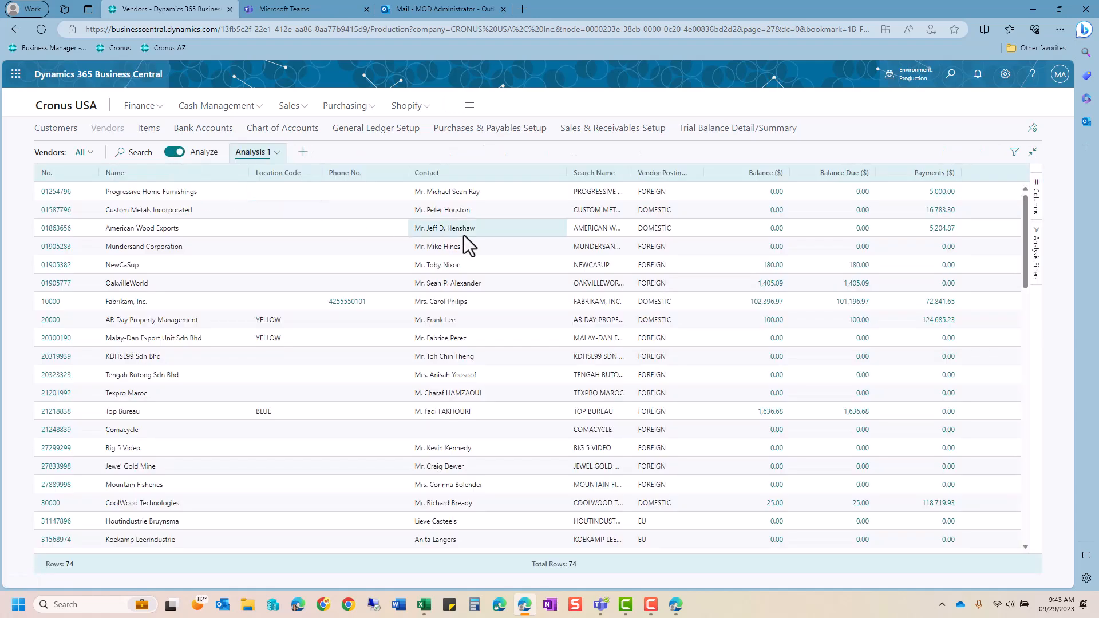
pyautogui.click(1040, 206)
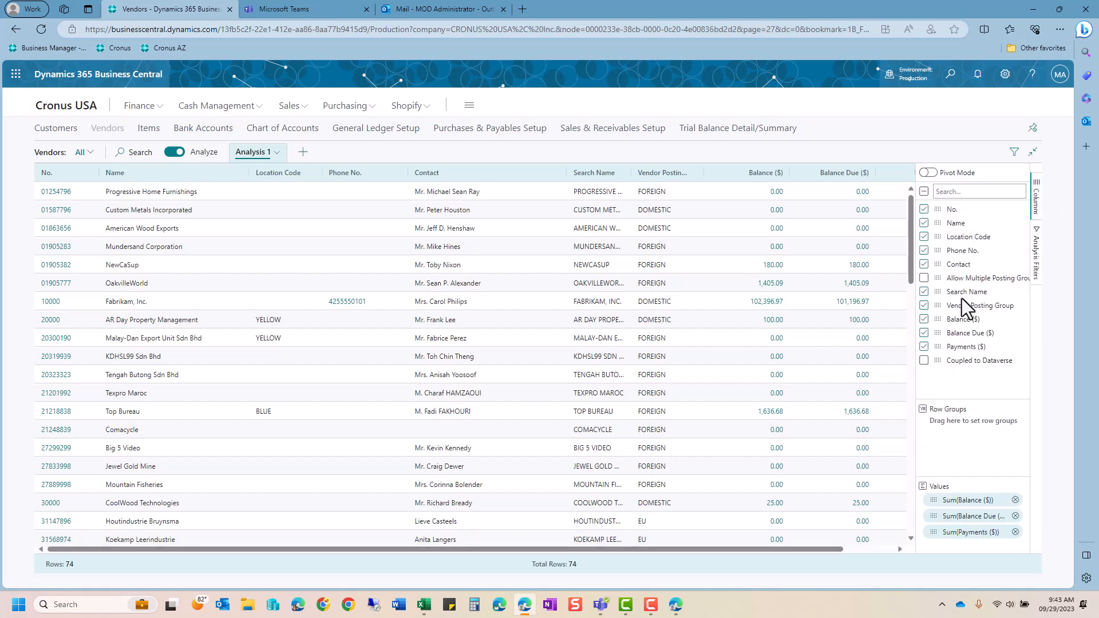
pyautogui.moveTo(942, 304); pyautogui.dragTo(949, 426)
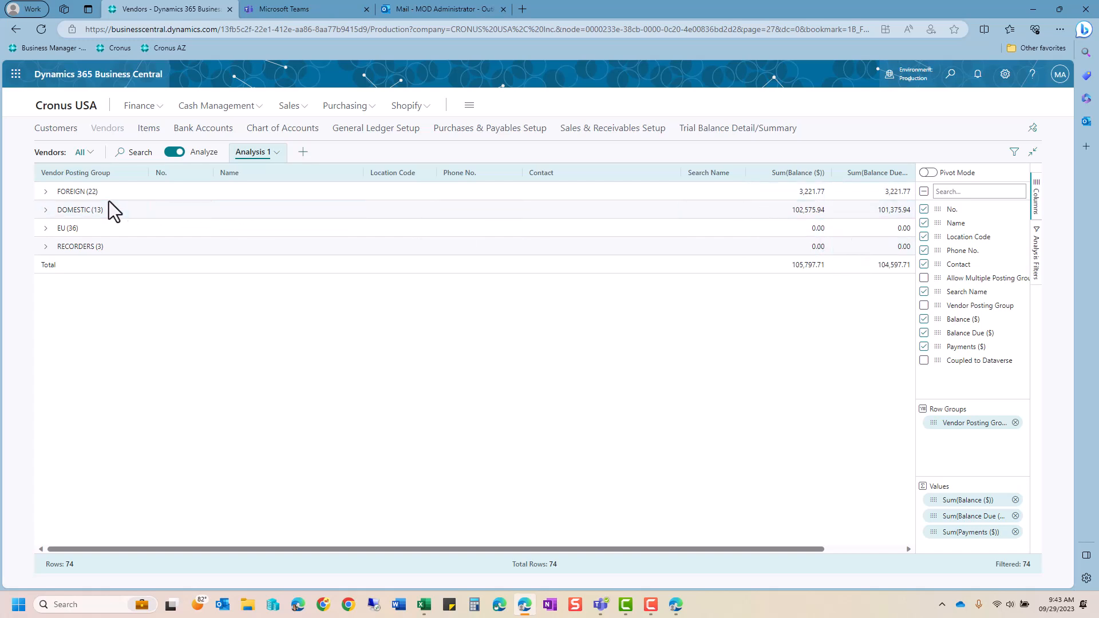
# Step: Open the Sales Invoices list and preview the posting of the Adatum Corporation invoice dated 5/1/2022
pyautogui.click(58, 109)
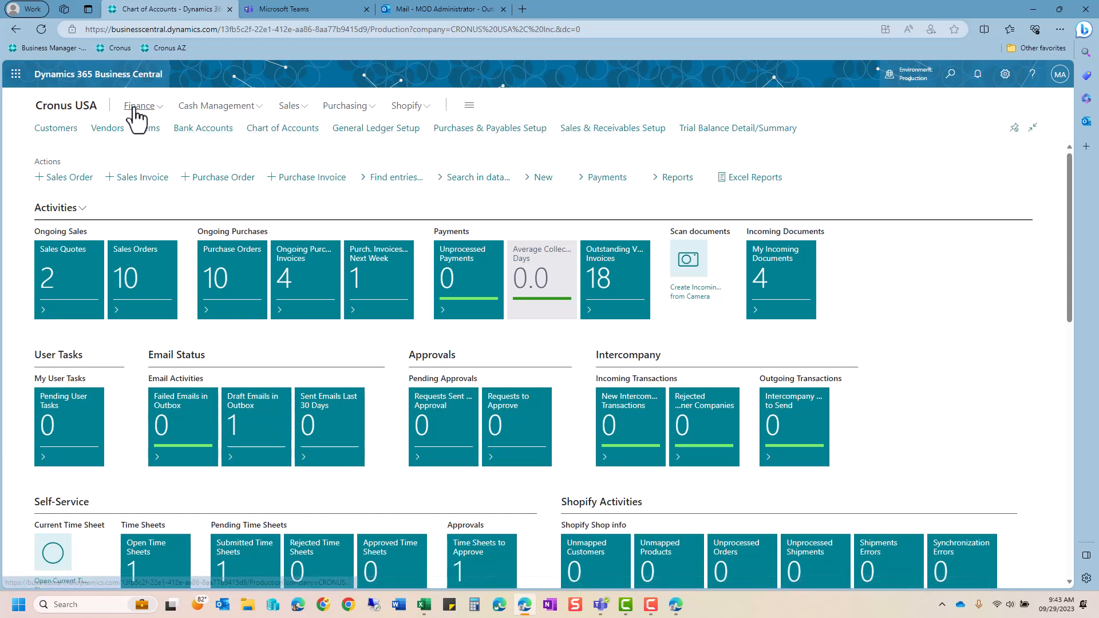
pyautogui.click(288, 106)
pyautogui.click(281, 129)
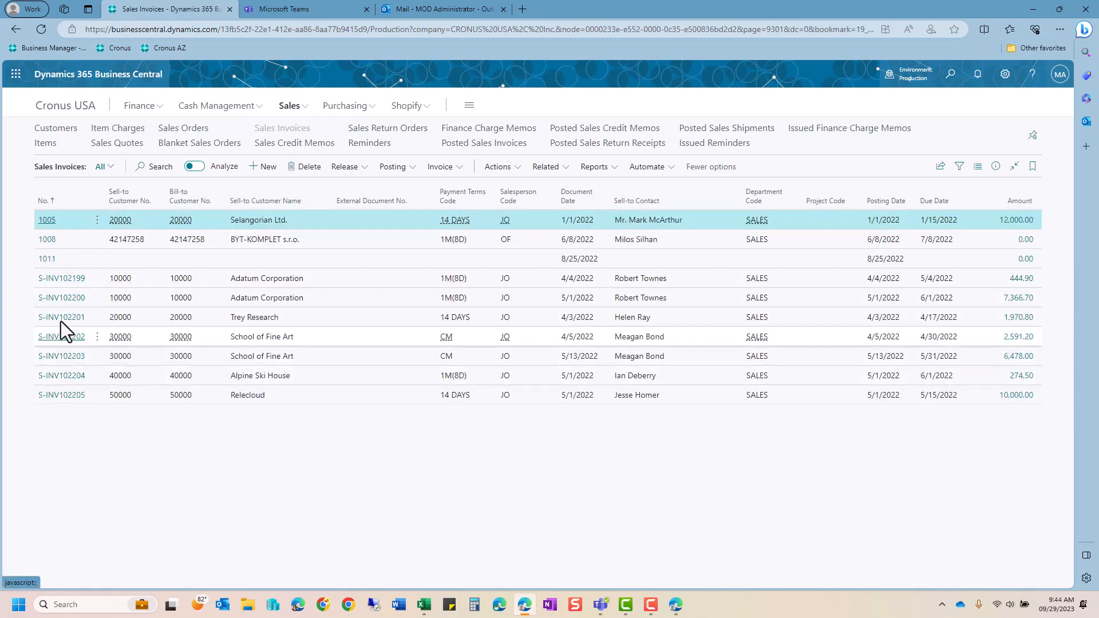
pyautogui.click(63, 297)
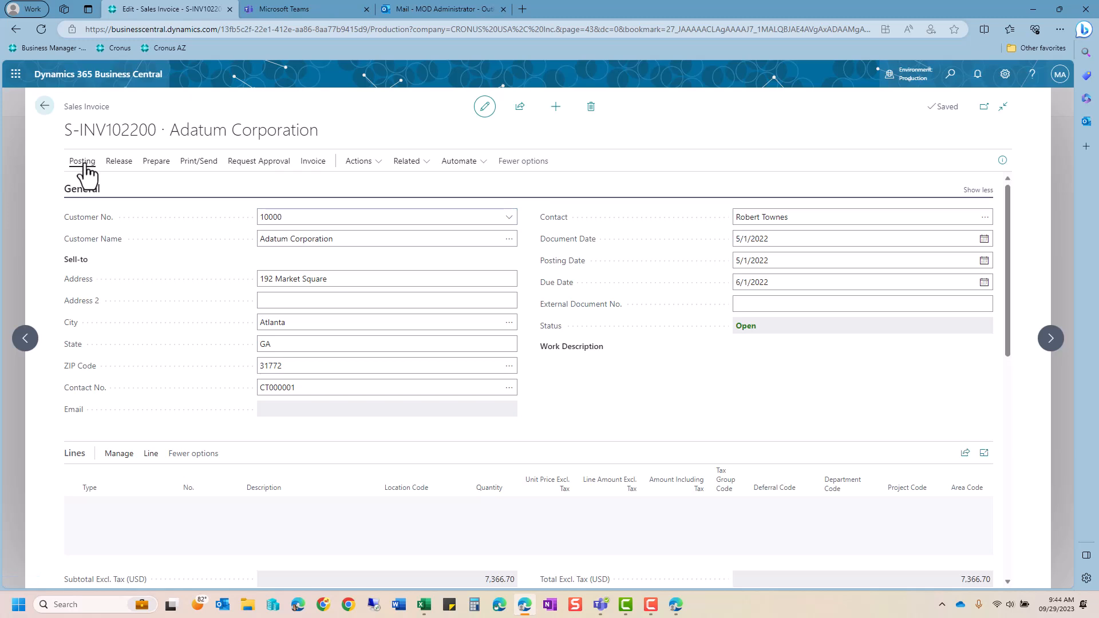
pyautogui.click(86, 165)
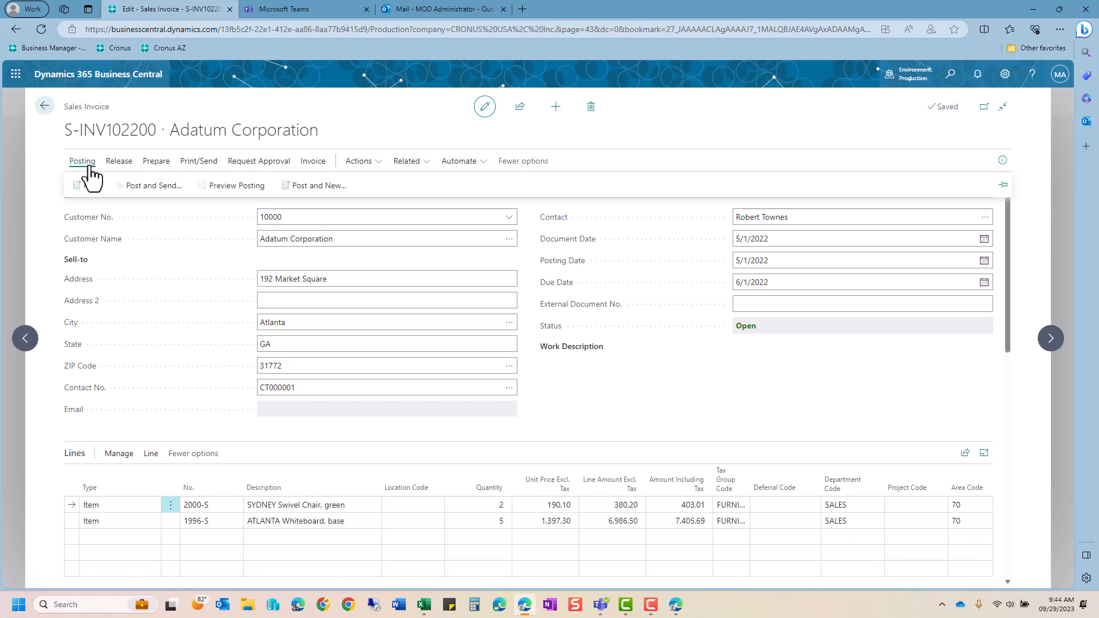
pyautogui.click(233, 189)
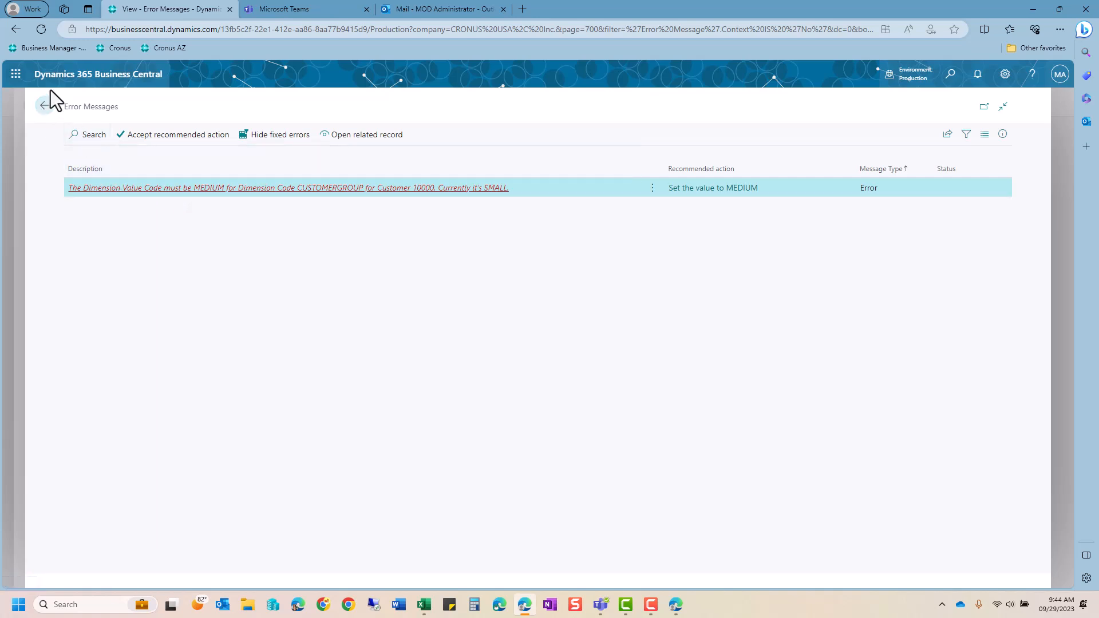
pyautogui.click(45, 109)
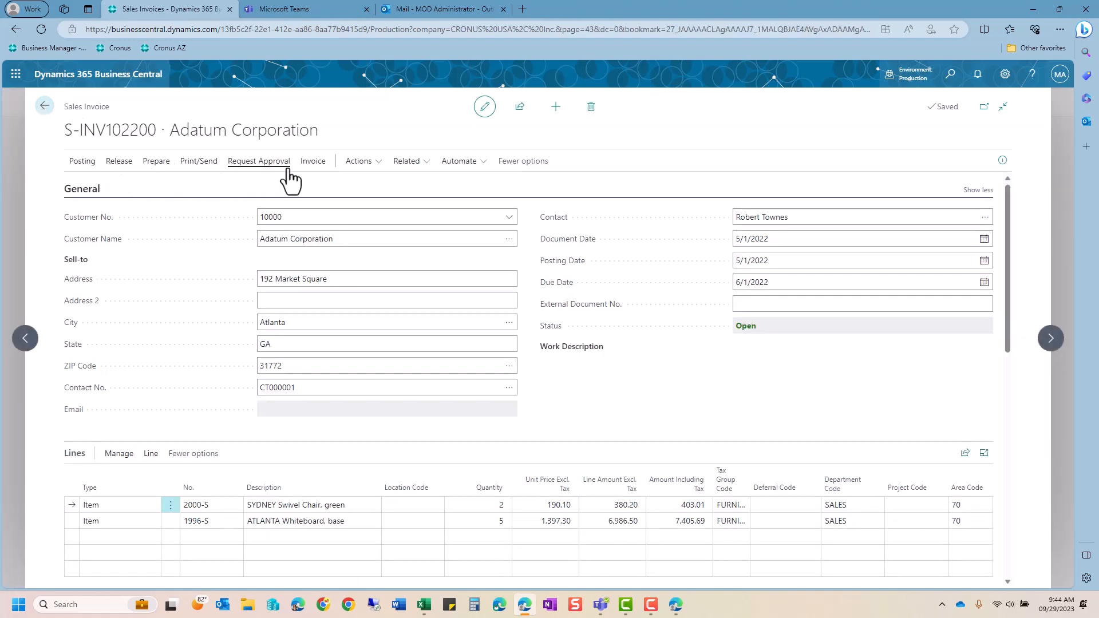
# Step: Examine the invoice's dimension entries, including the CUSTOMERGROUP value, and return to the Sales Invoices list
pyautogui.click(309, 166)
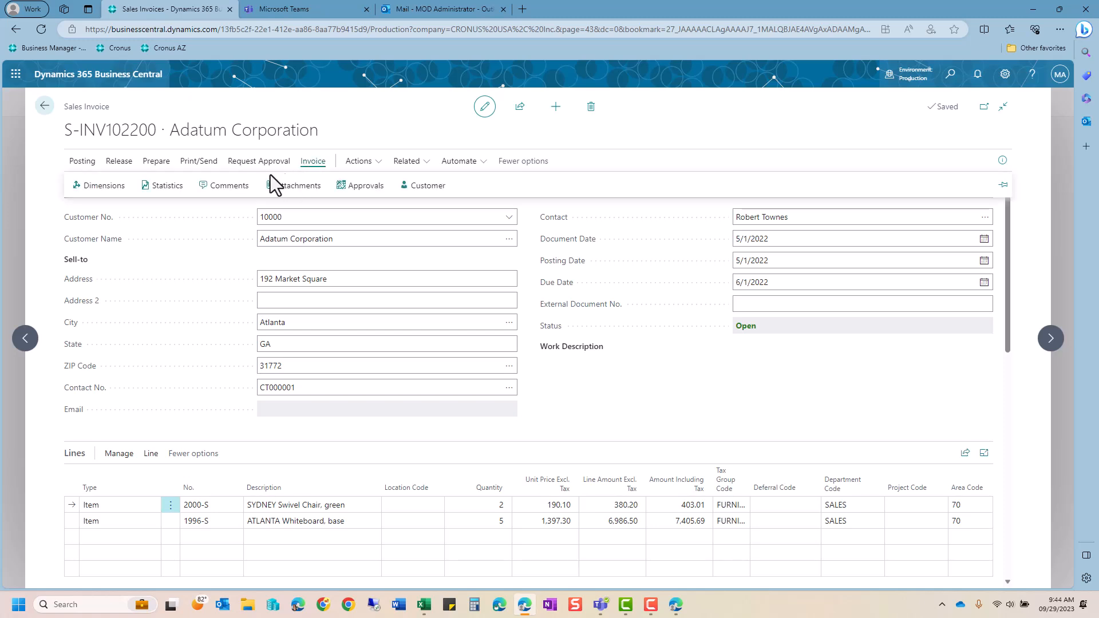
pyautogui.click(372, 236)
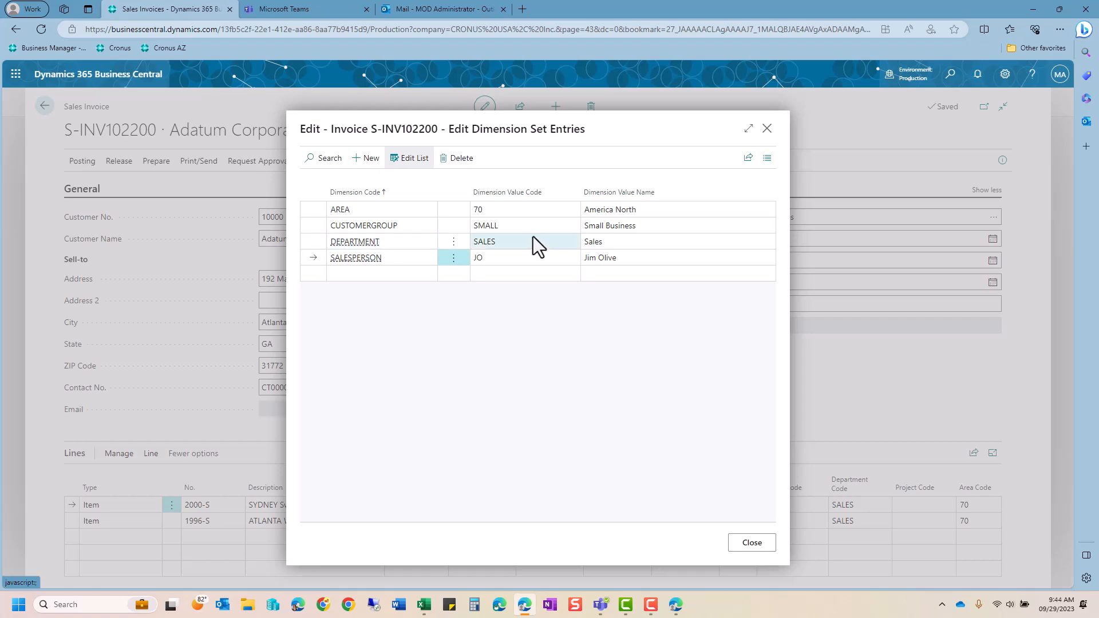
pyautogui.click(521, 224)
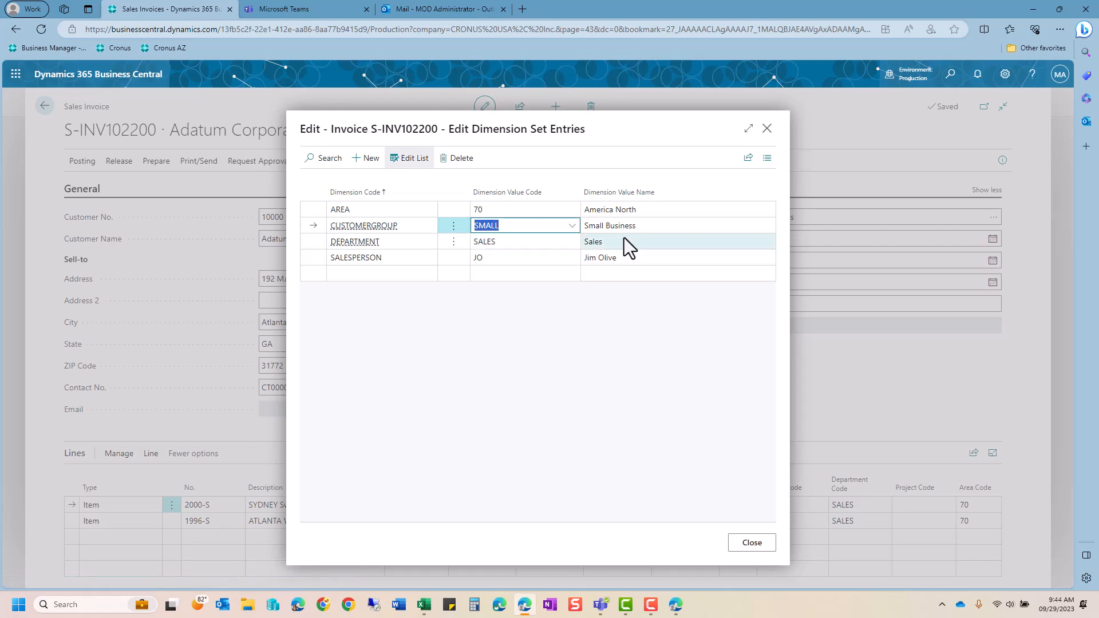
pyautogui.press('Escape')
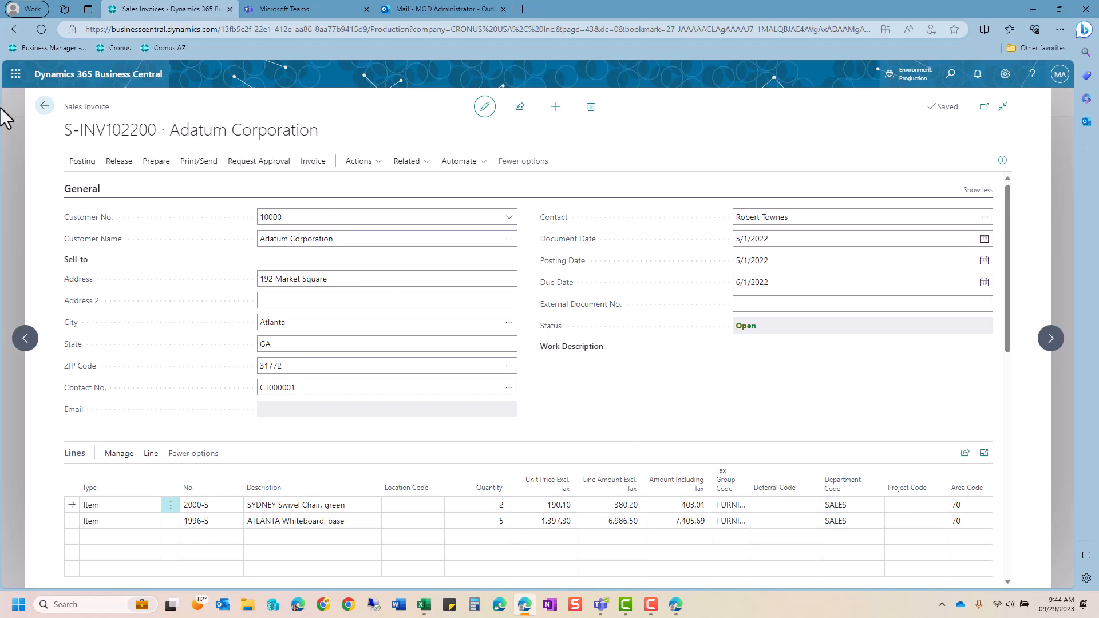
pyautogui.click(45, 106)
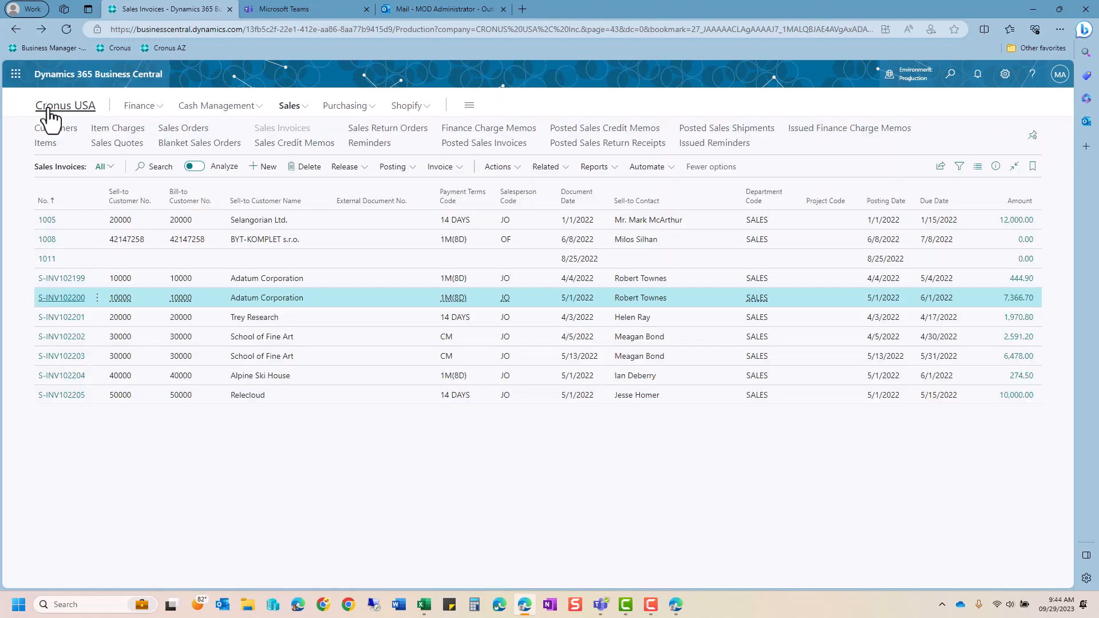
# Step: Return to the home page and open the DEFAULT batch of the finance General Journals
pyautogui.click(51, 109)
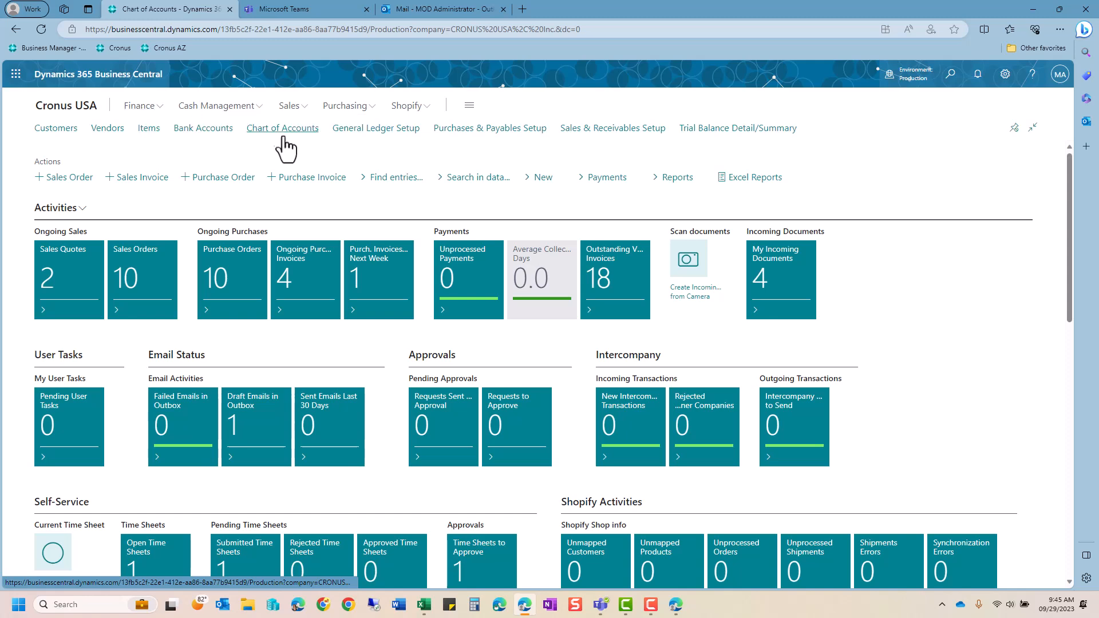
pyautogui.click(142, 107)
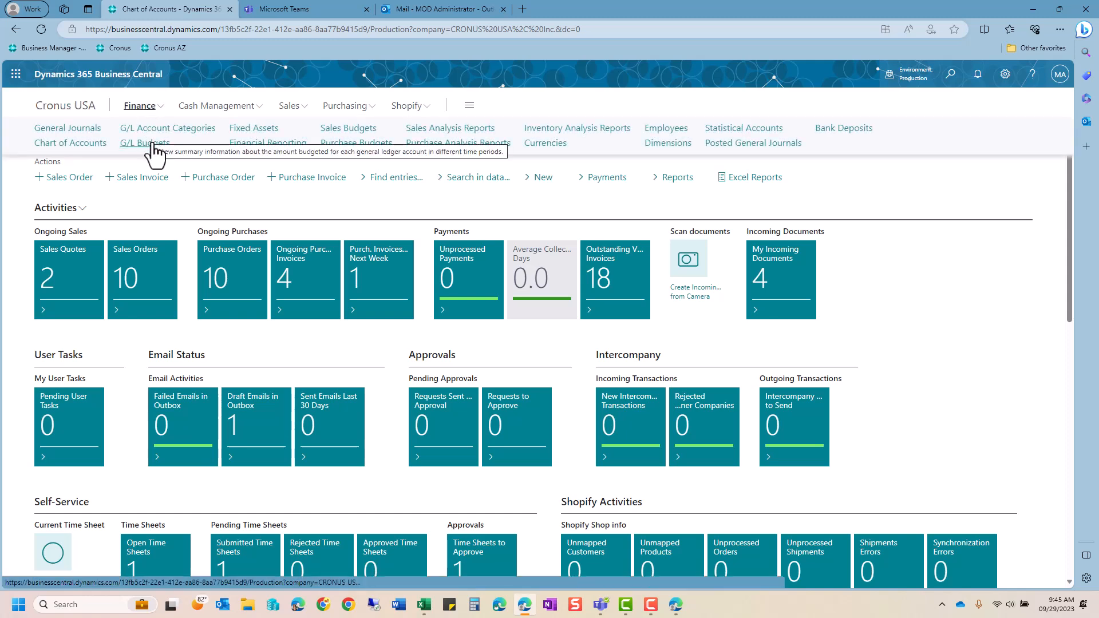
pyautogui.click(87, 130)
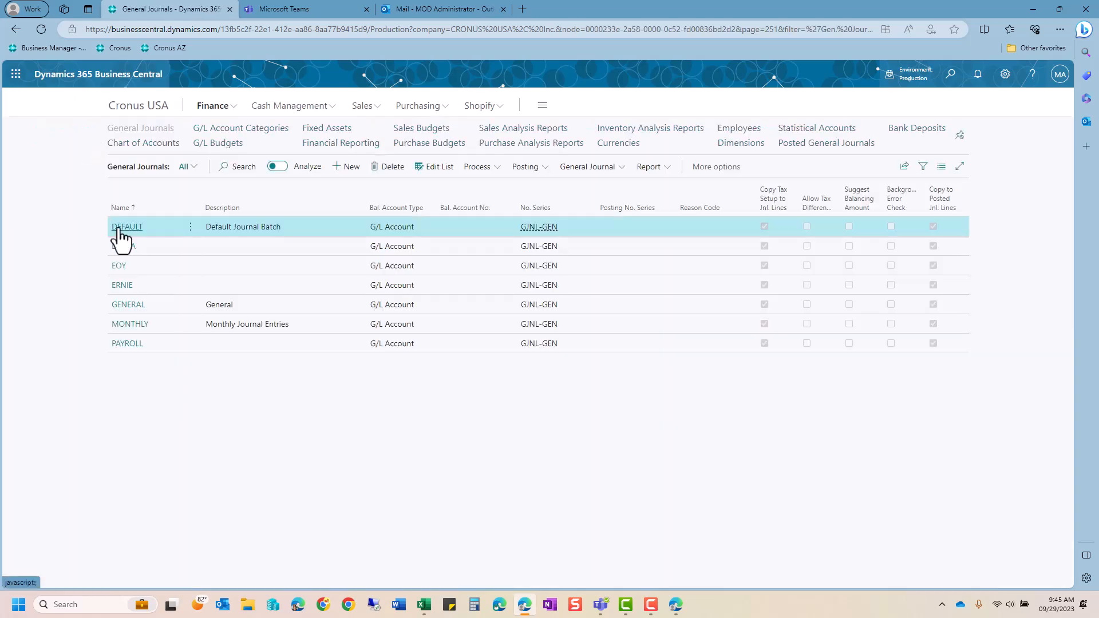
pyautogui.click(118, 228)
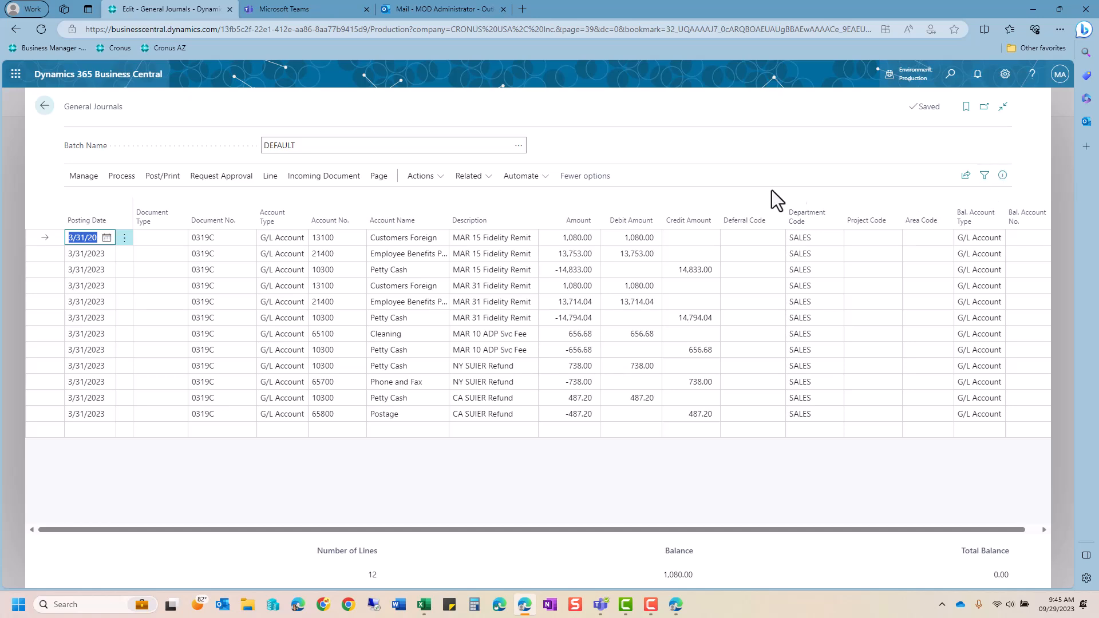
# Step: View the incoming documents available for the first journal line and close the list without choosing one
pyautogui.click(336, 178)
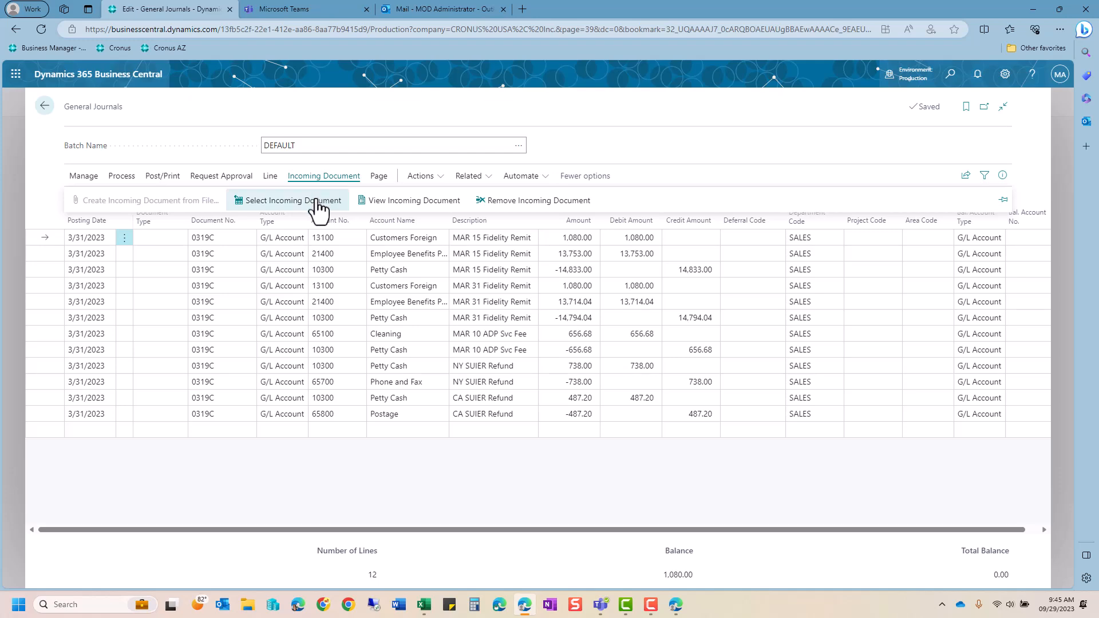
pyautogui.click(318, 202)
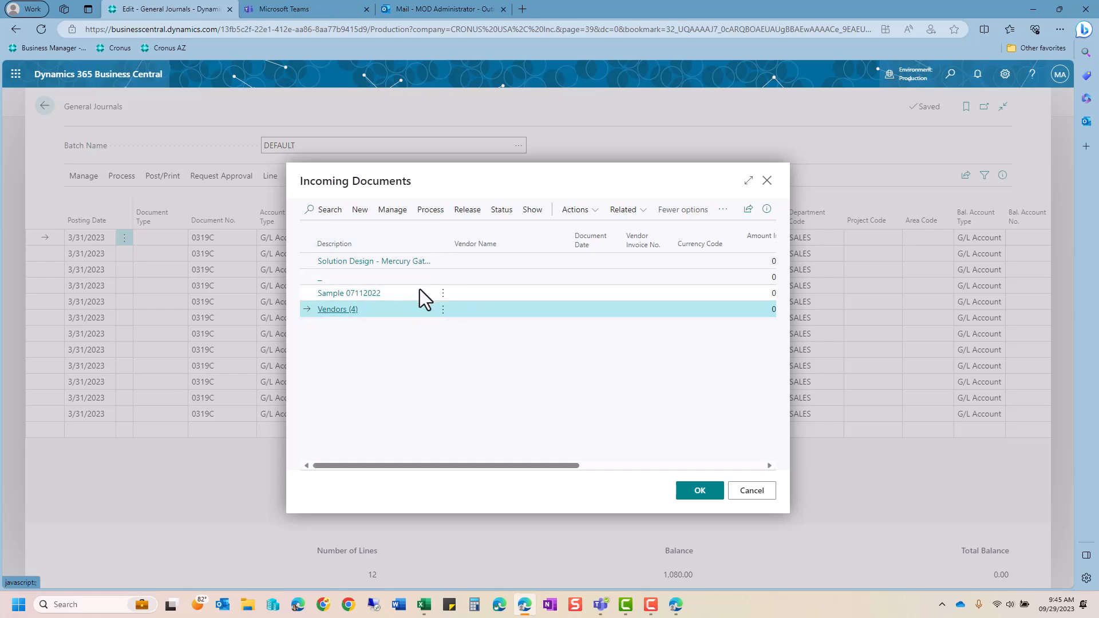
pyautogui.click(766, 181)
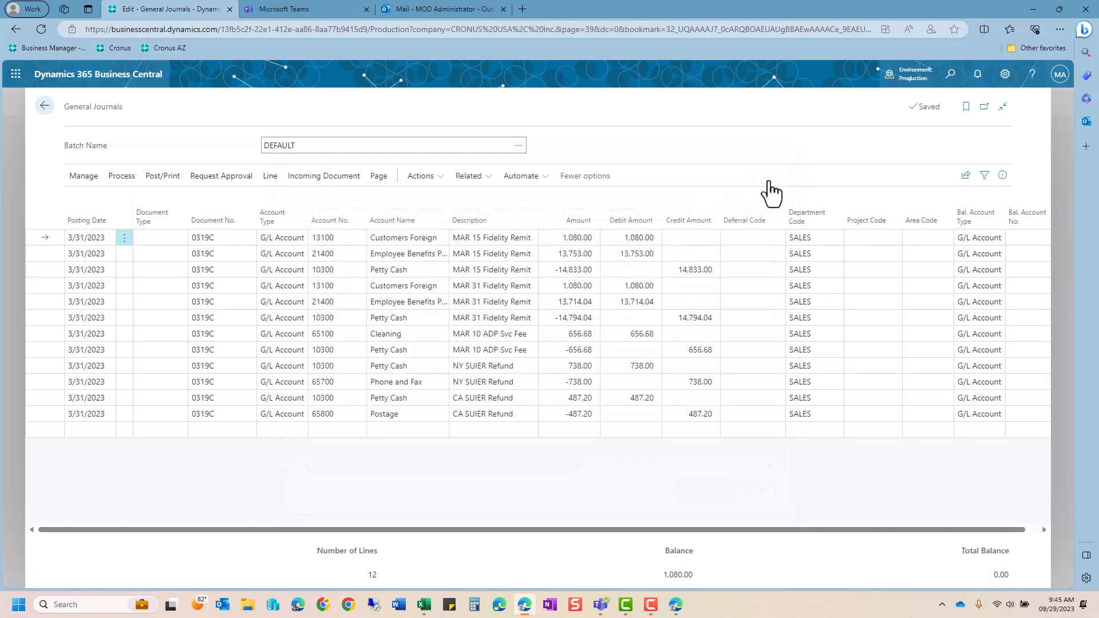
# Step: Attach the Amazon.com order PDF to the first journal line's incoming document files
pyautogui.click(1002, 176)
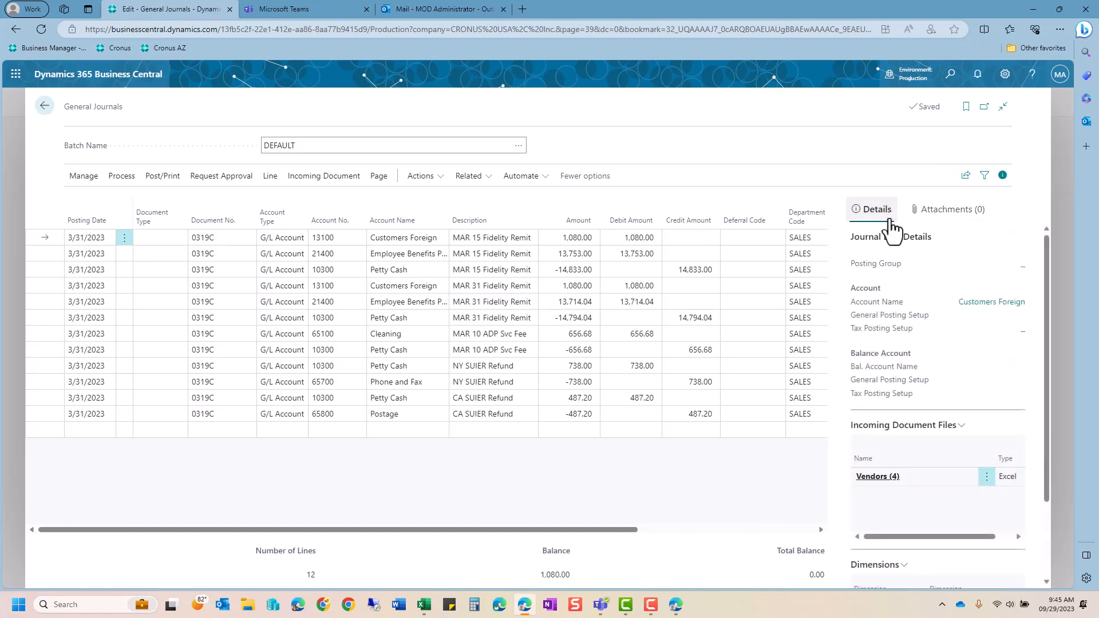
pyautogui.click(963, 432)
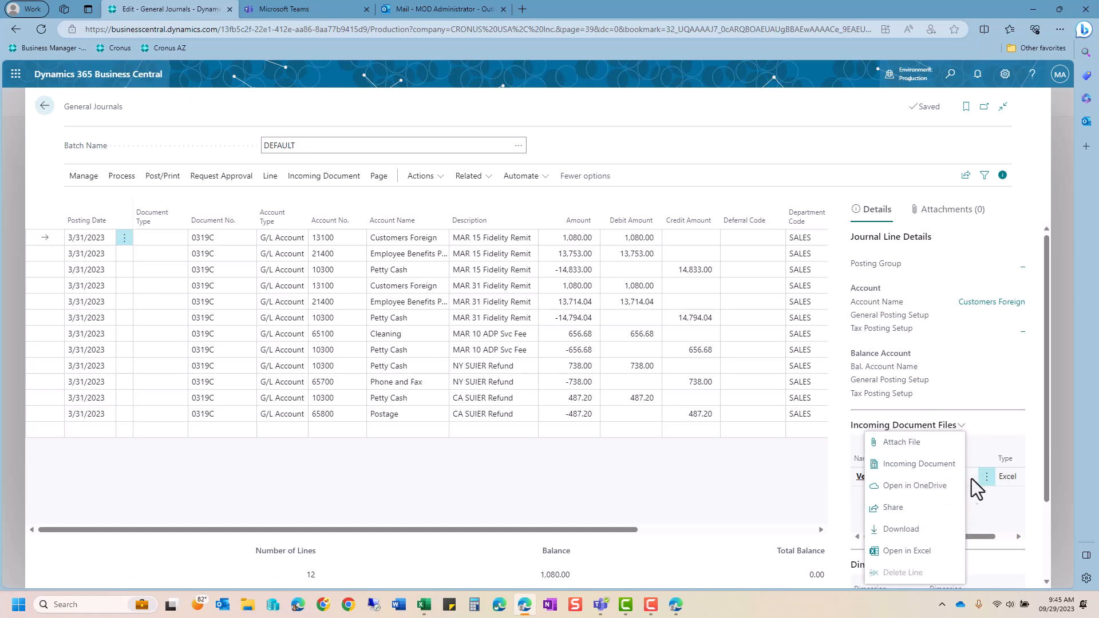
pyautogui.click(914, 445)
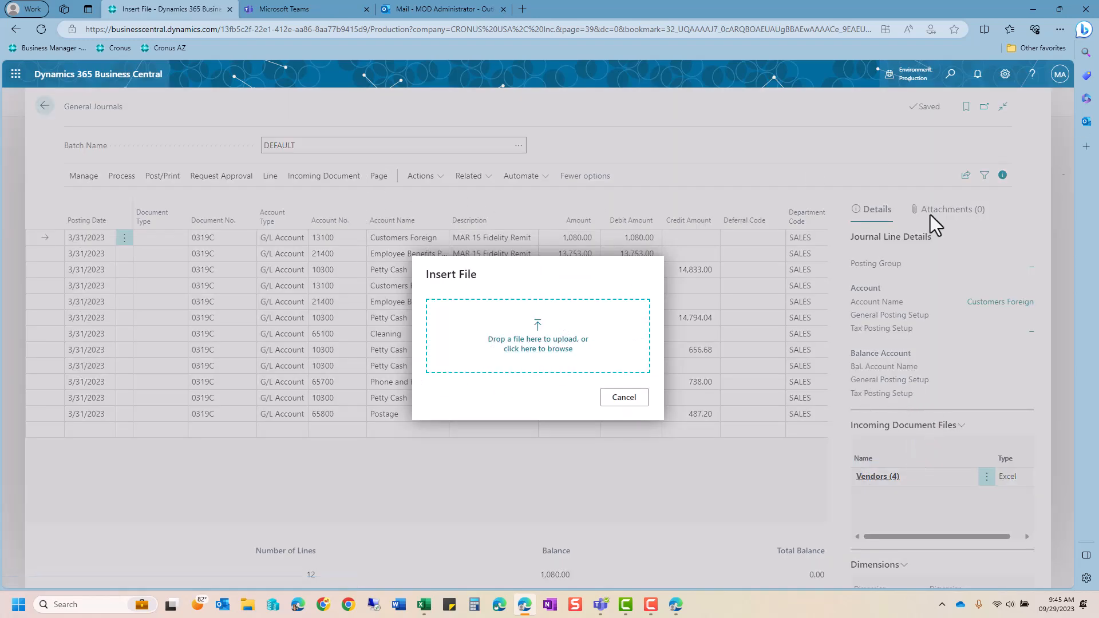
pyautogui.moveTo(988, 135); pyautogui.dragTo(620, 323)
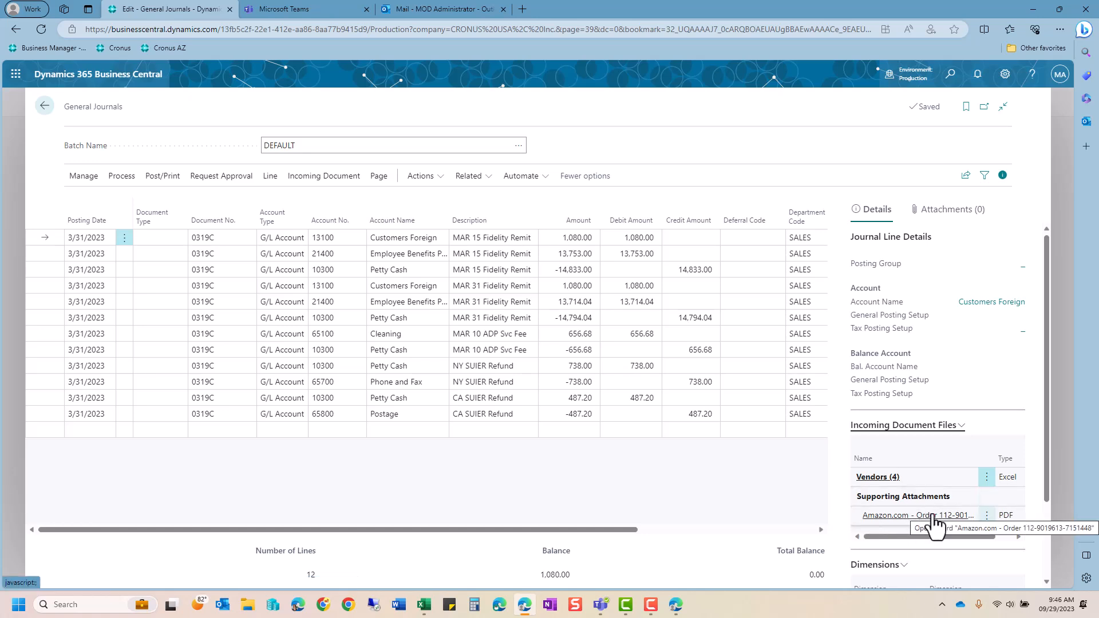
# Step: View the links and notes of the first journal line and return to the home page
pyautogui.click(935, 211)
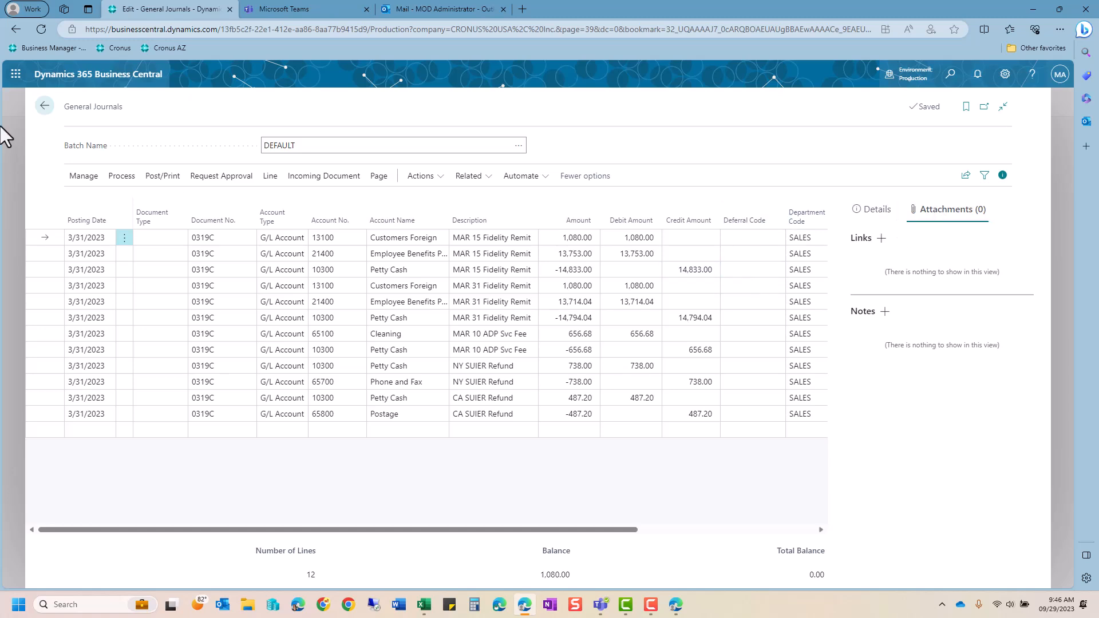
pyautogui.click(44, 106)
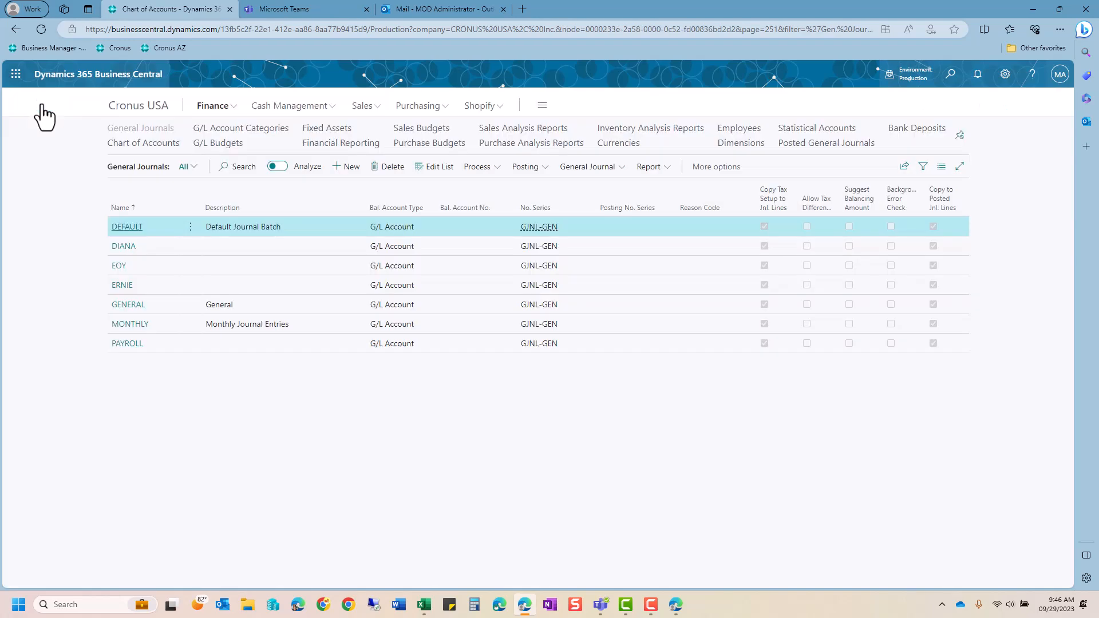
pyautogui.click(122, 107)
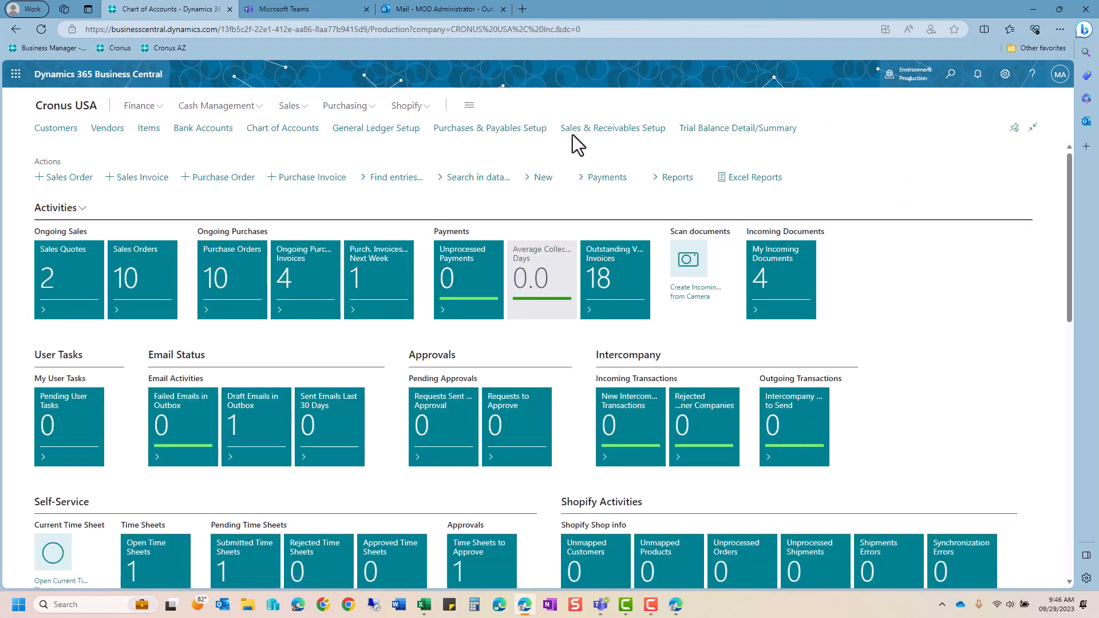
# Step: Open the Fabrikam, Inc. purchase invoice dated 4/3/2023 and display its attachments area
pyautogui.click(351, 111)
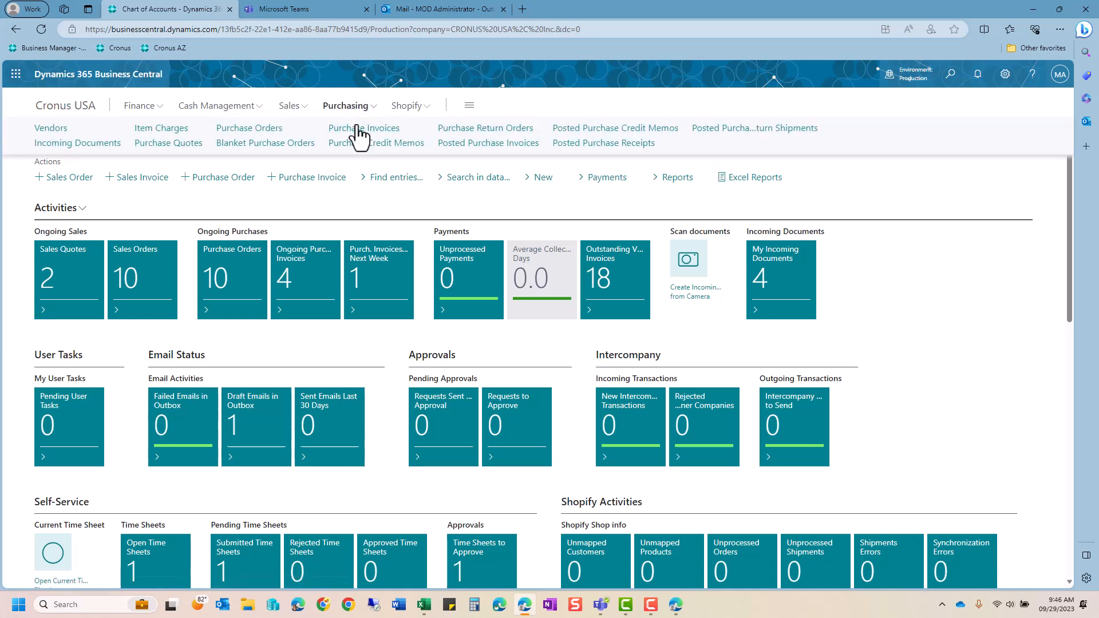
pyautogui.click(359, 130)
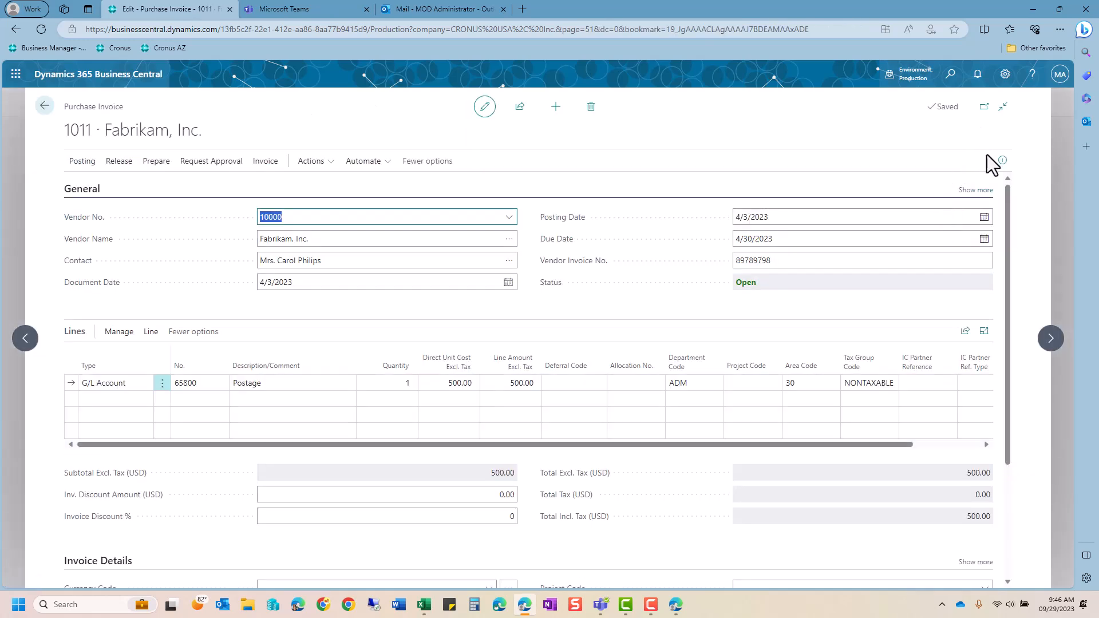
pyautogui.click(1002, 160)
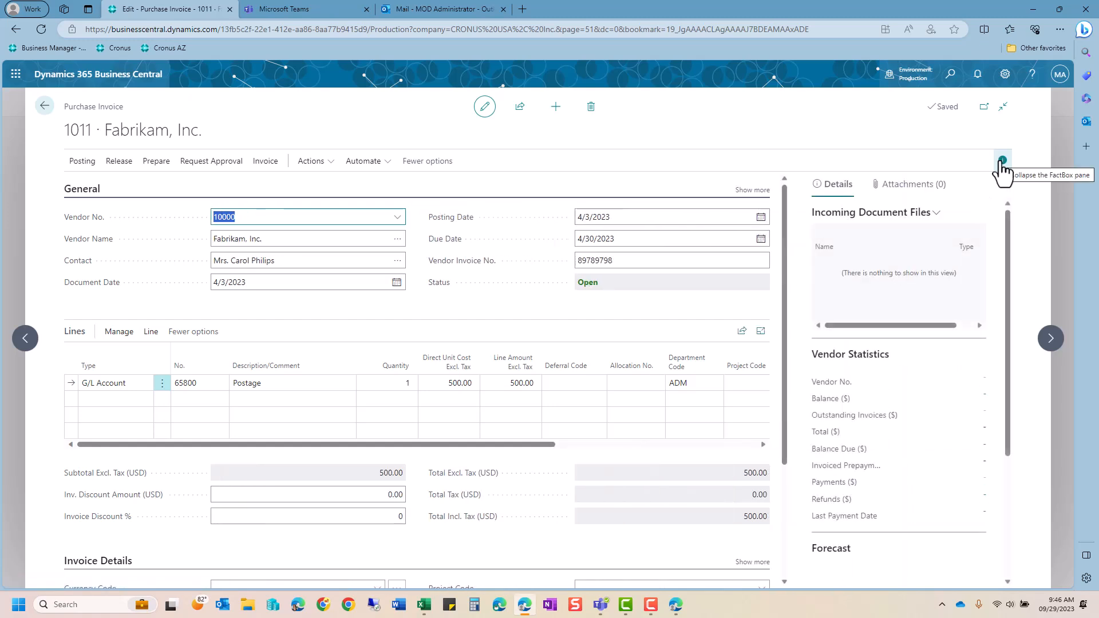
pyautogui.click(911, 213)
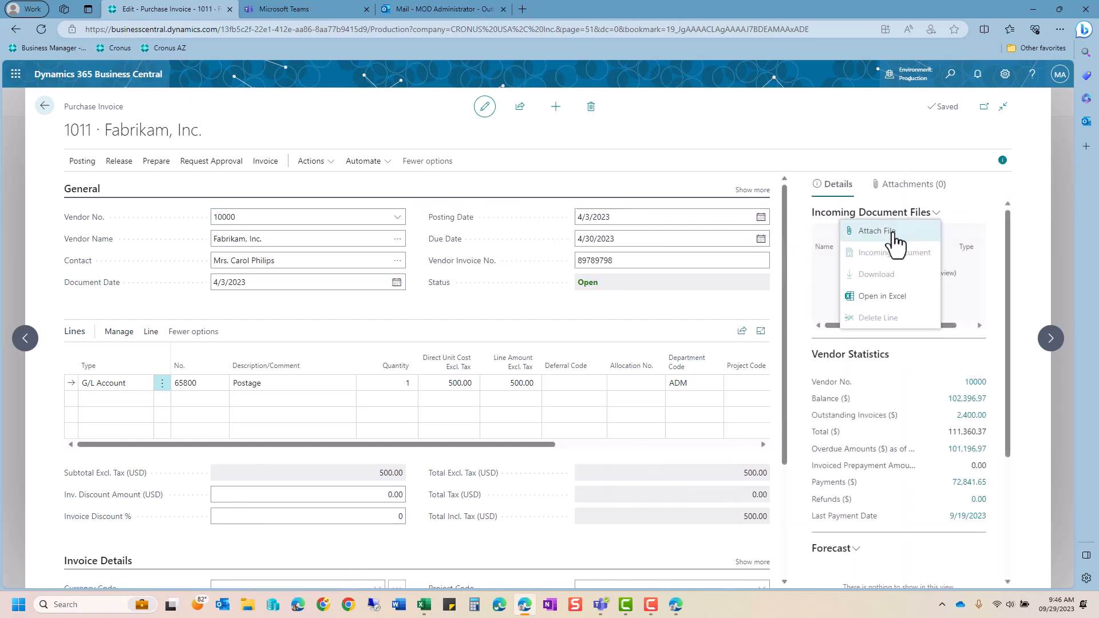
pyautogui.click(908, 185)
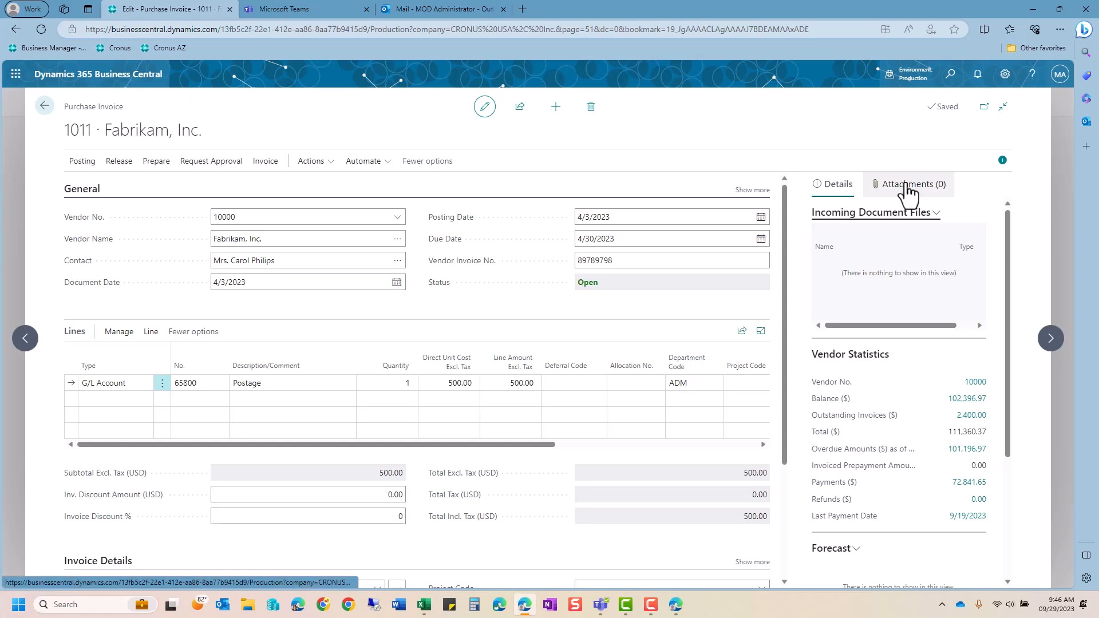
pyautogui.click(907, 186)
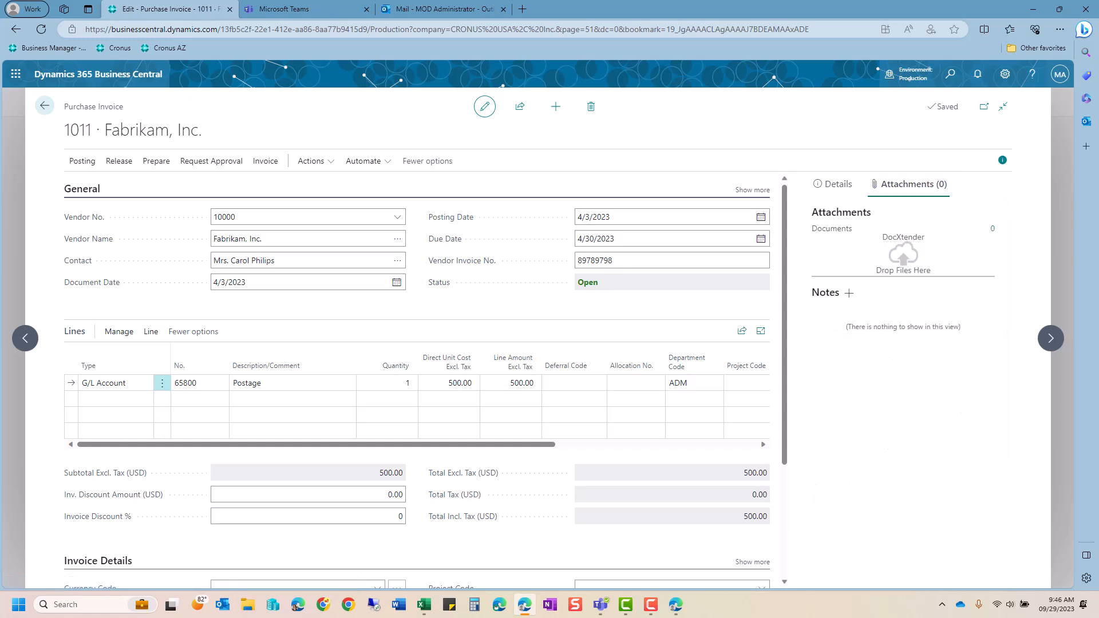
# Step: Attach the Amazon.com order PDF to the purchase invoice and review its attached documents list
pyautogui.moveTo(883, 175); pyautogui.dragTo(903, 253)
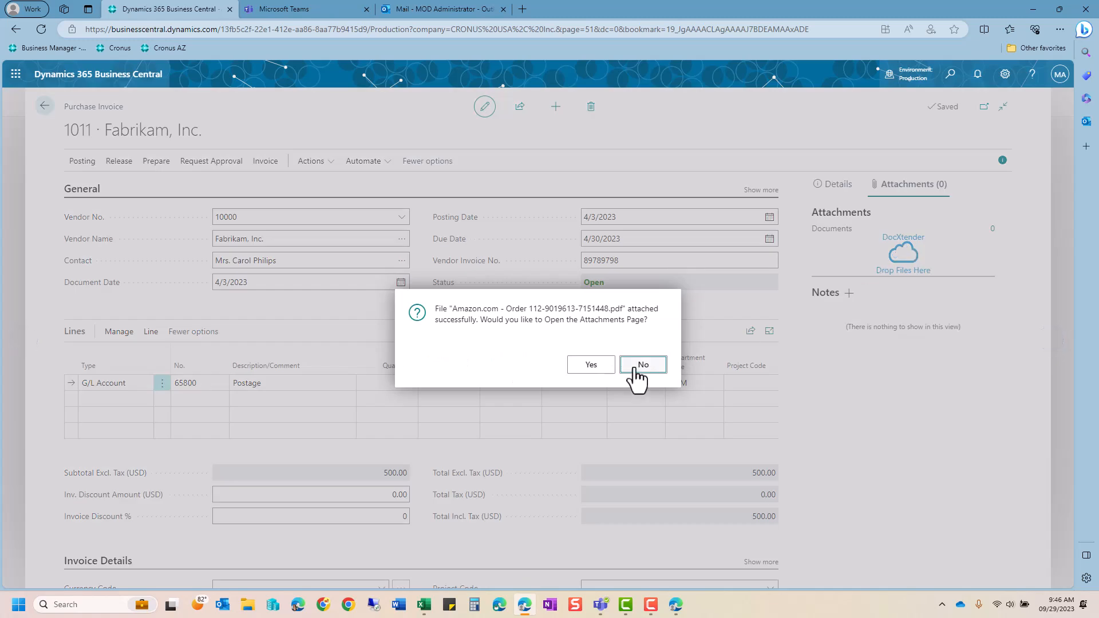
pyautogui.click(609, 369)
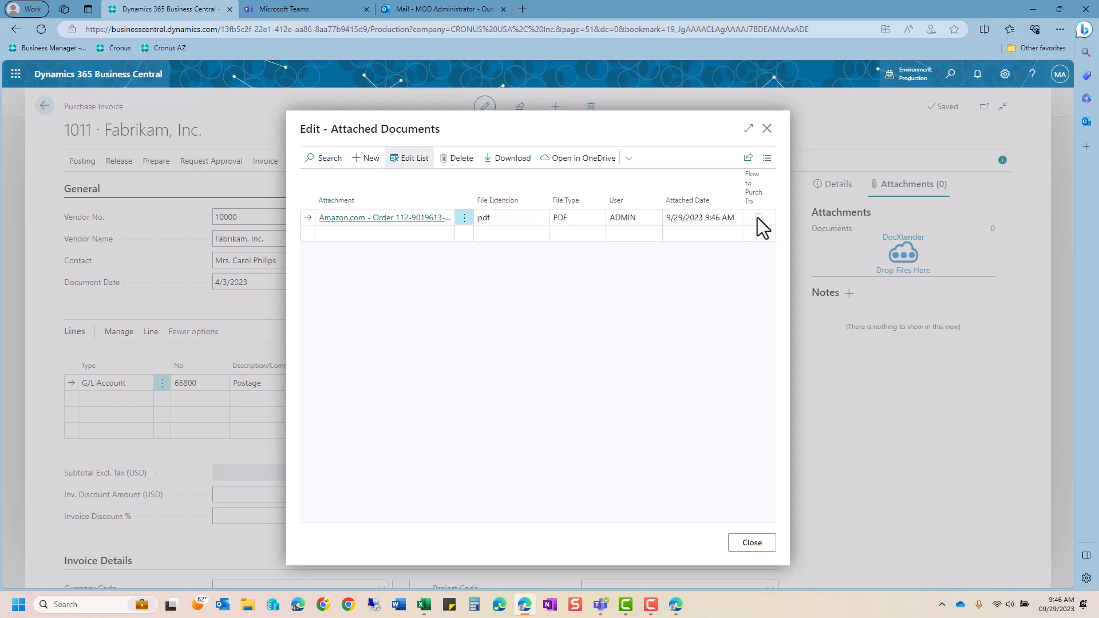
pyautogui.click(767, 129)
# Step: Leave the purchase invoice for the home page and open the Sales Orders list
pyautogui.click(44, 107)
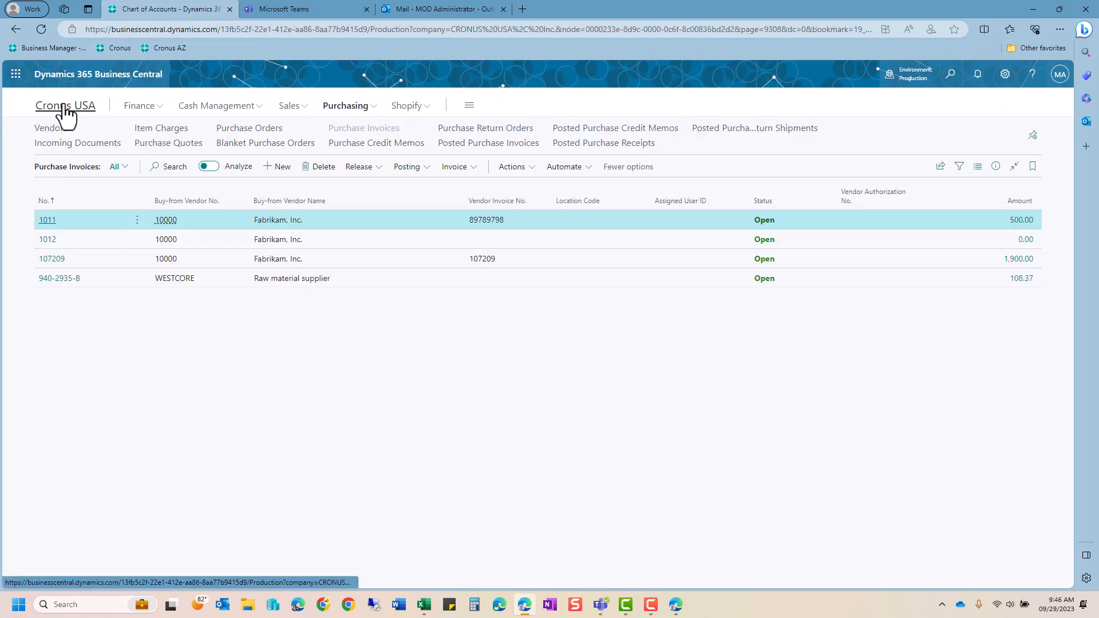
pyautogui.click(64, 109)
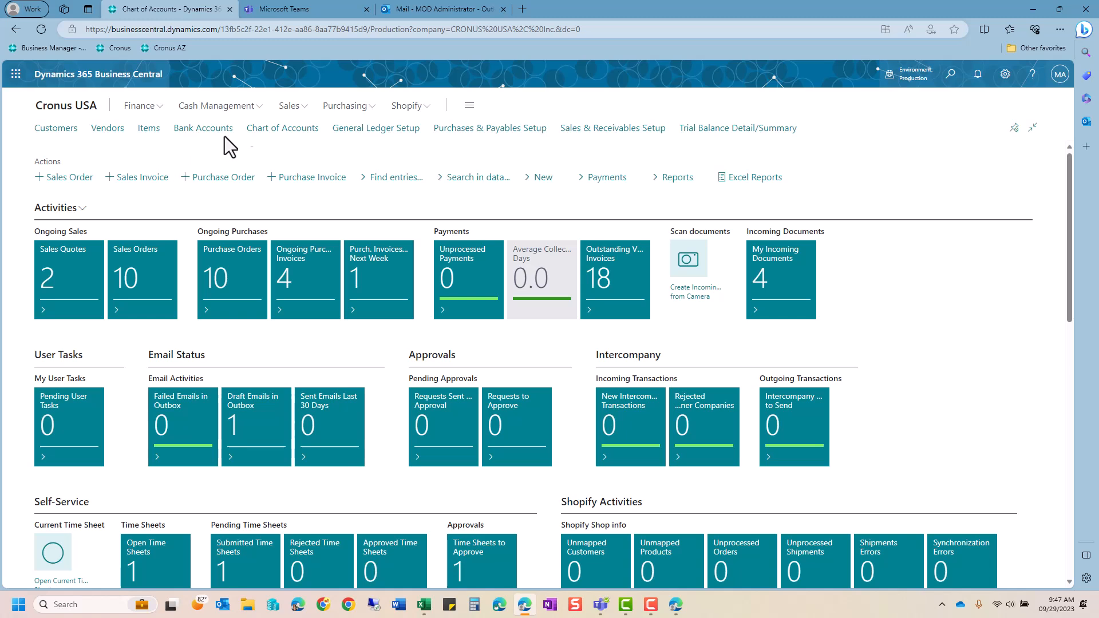
pyautogui.click(290, 107)
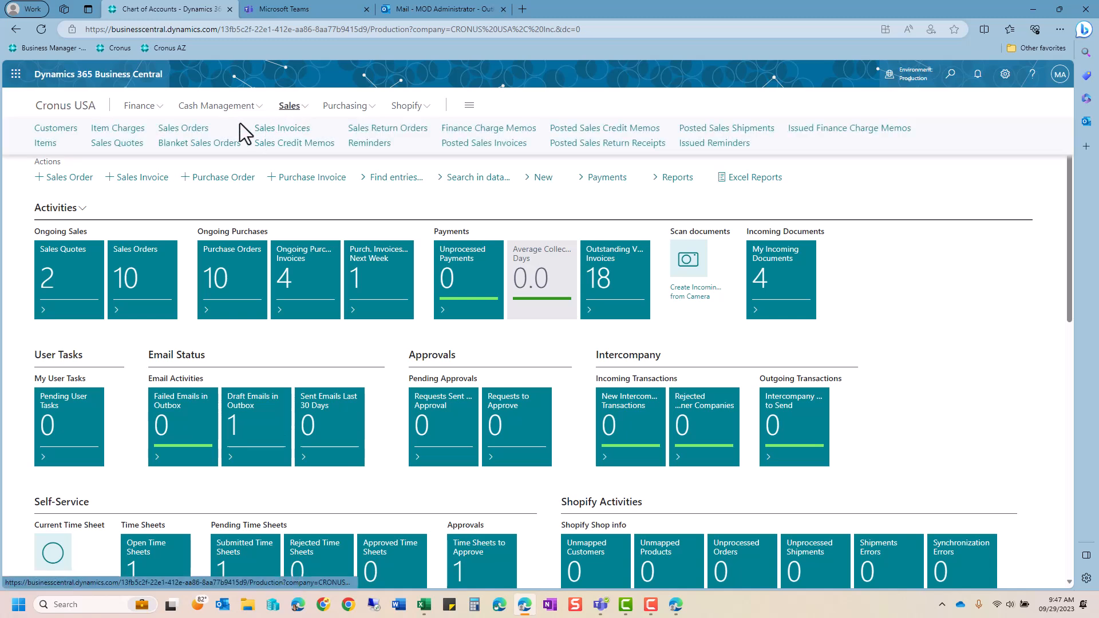
pyautogui.click(202, 130)
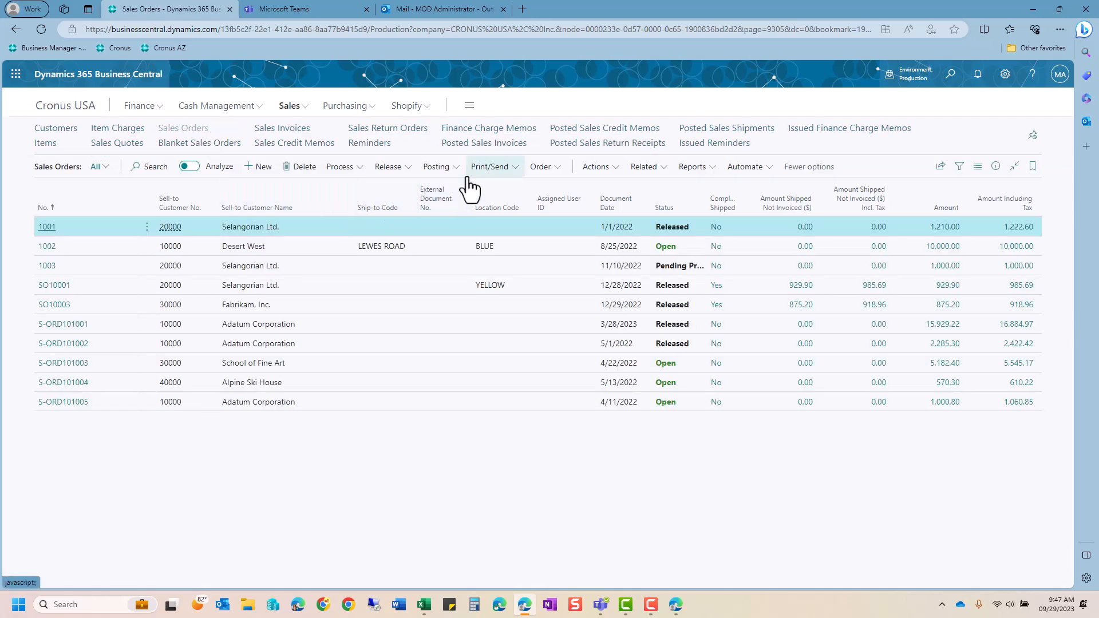
# Step: Examine the print, send and posting options available for sales orders and return to the home page
pyautogui.click(517, 171)
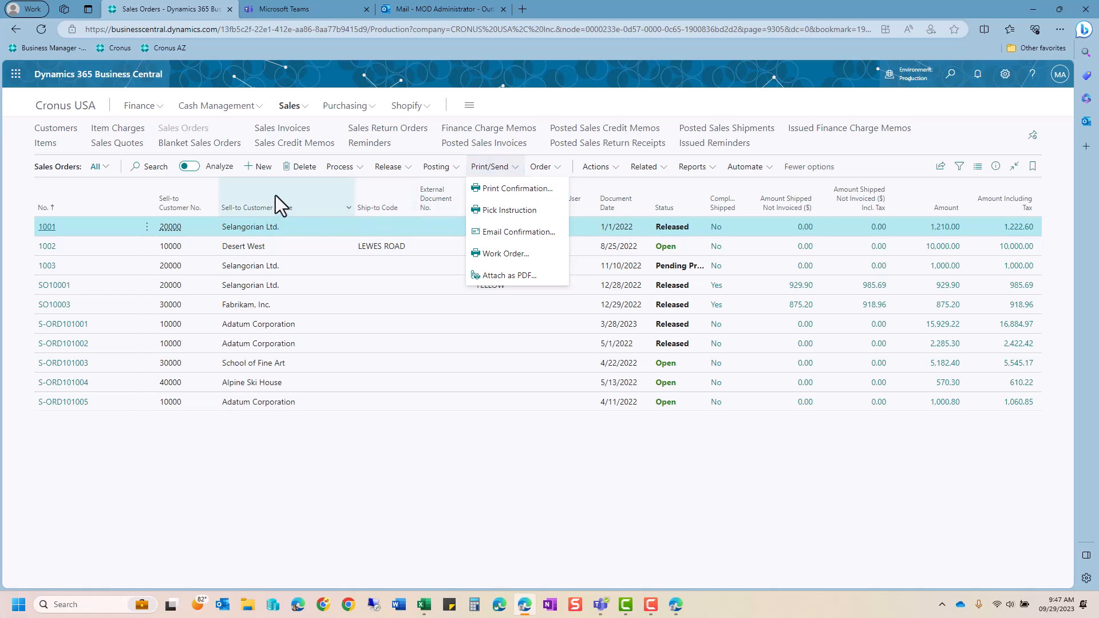
pyautogui.click(454, 169)
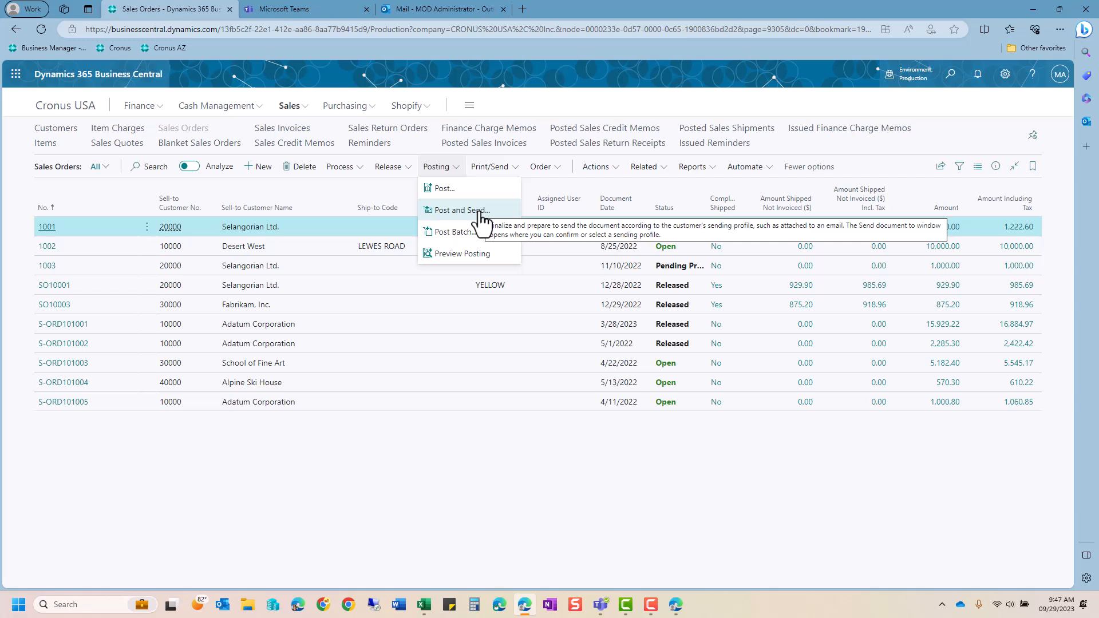
pyautogui.click(55, 110)
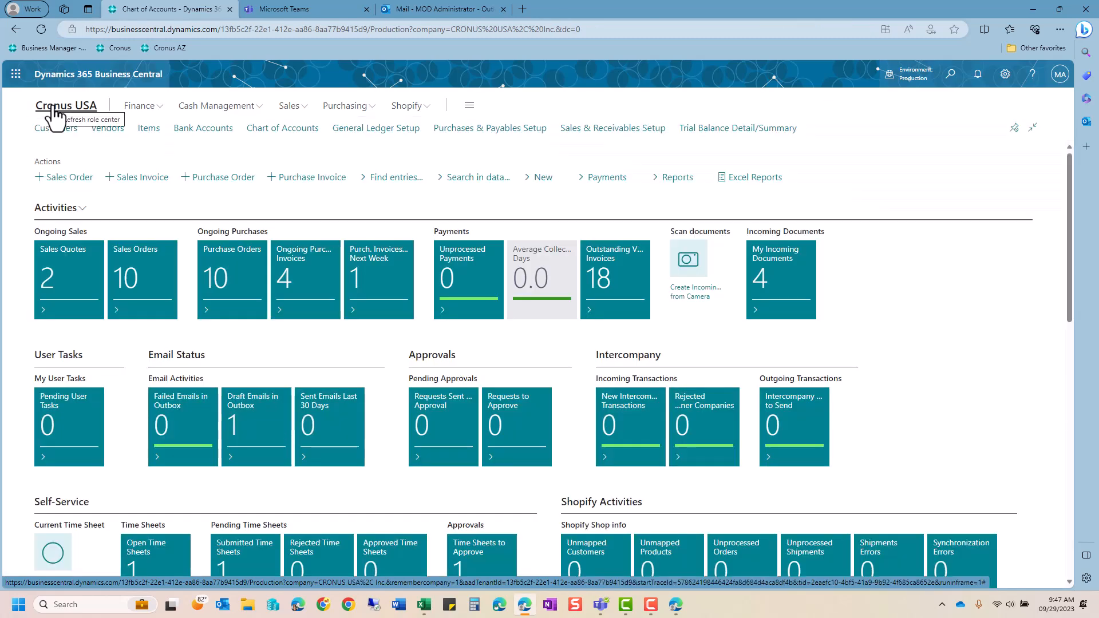